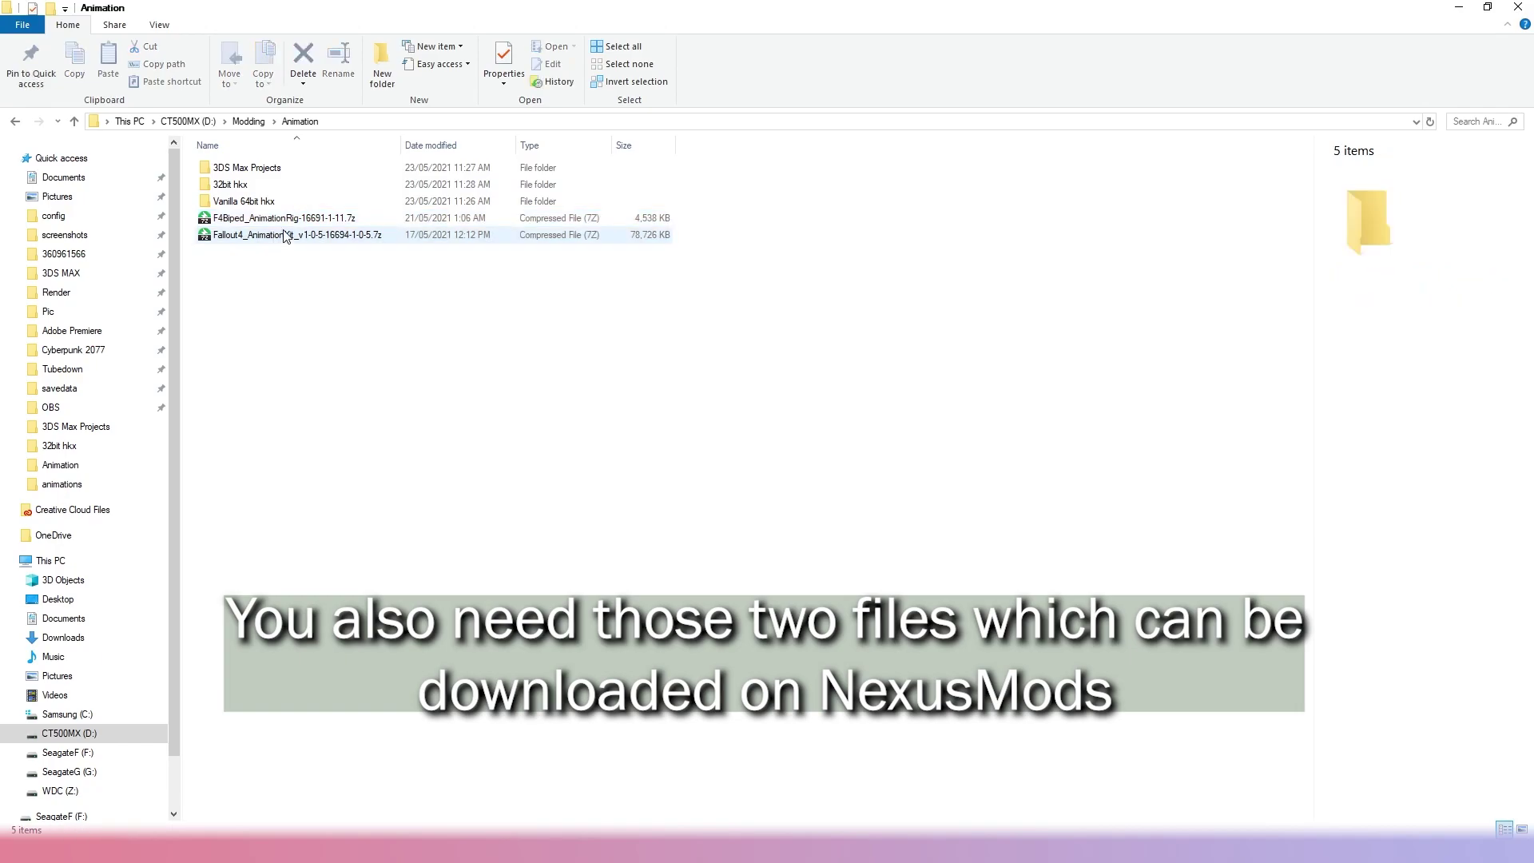
# Extract all files of the F4Biped_AnimationRig archive into the 3DS Max Projects folder and return to the Animation folder.
pyautogui.click(285, 224)
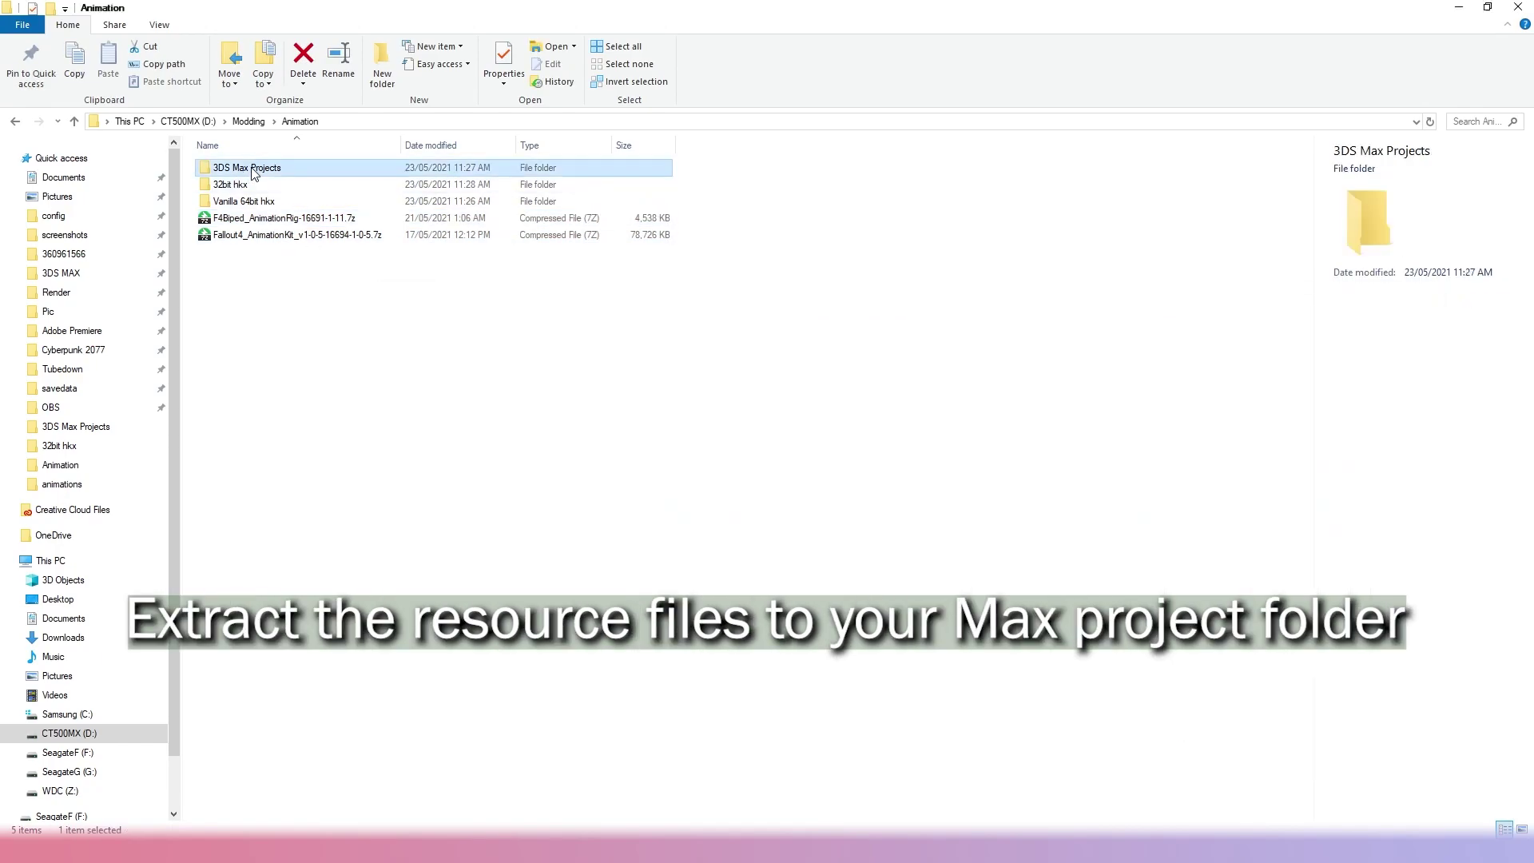
pyautogui.press('Return')
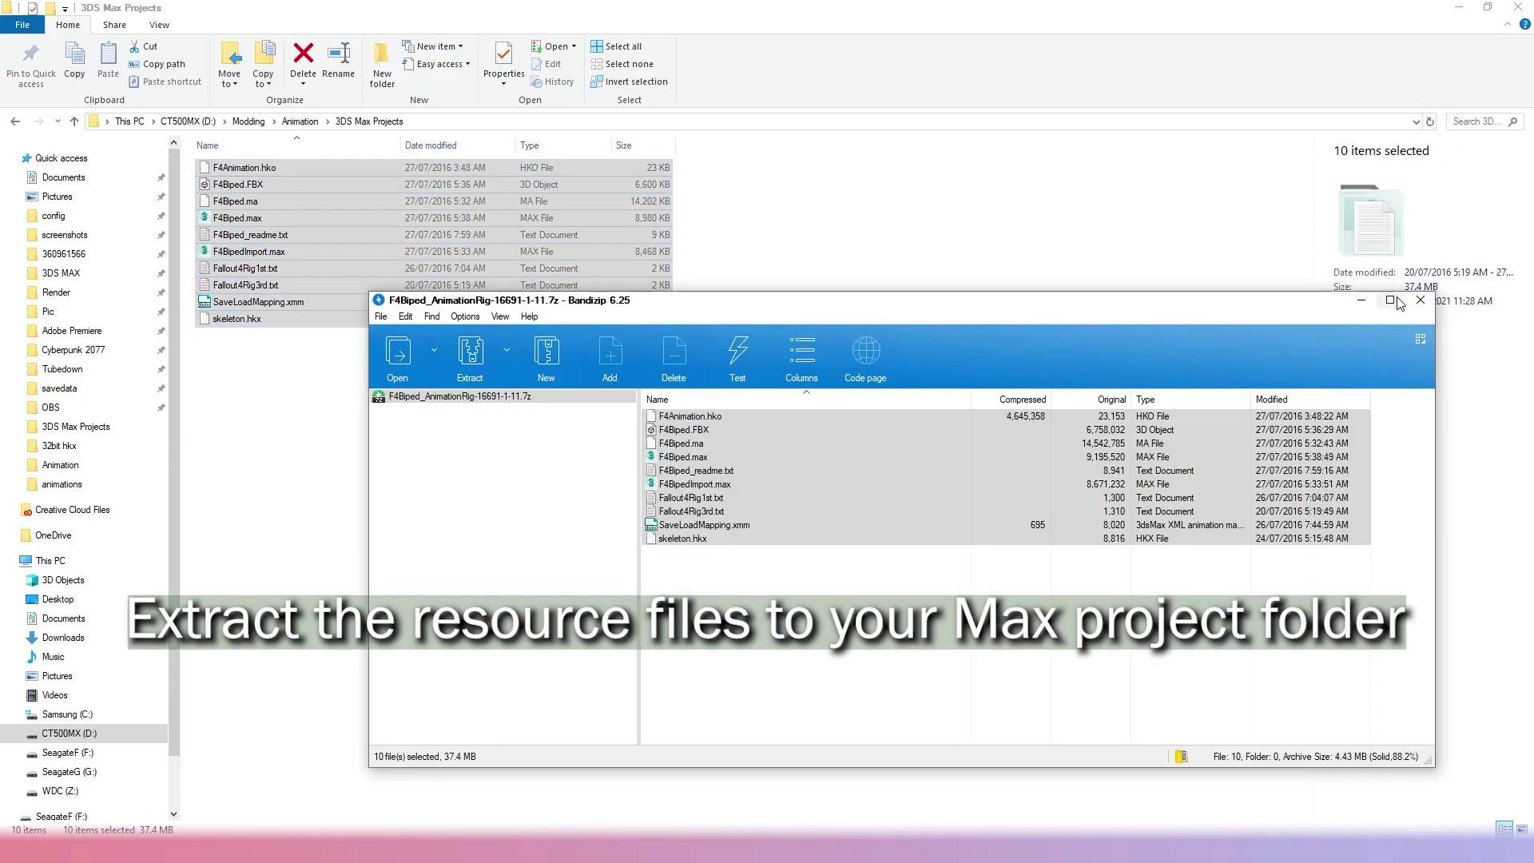
pyautogui.click(300, 121)
# Extract the F4AK_HKXPackUI folder from the Fallout4_AnimationKit archive's Tools folder into the 32bit hkx folder, resolving the duplicate files.
pyautogui.doubleClick(264, 235)
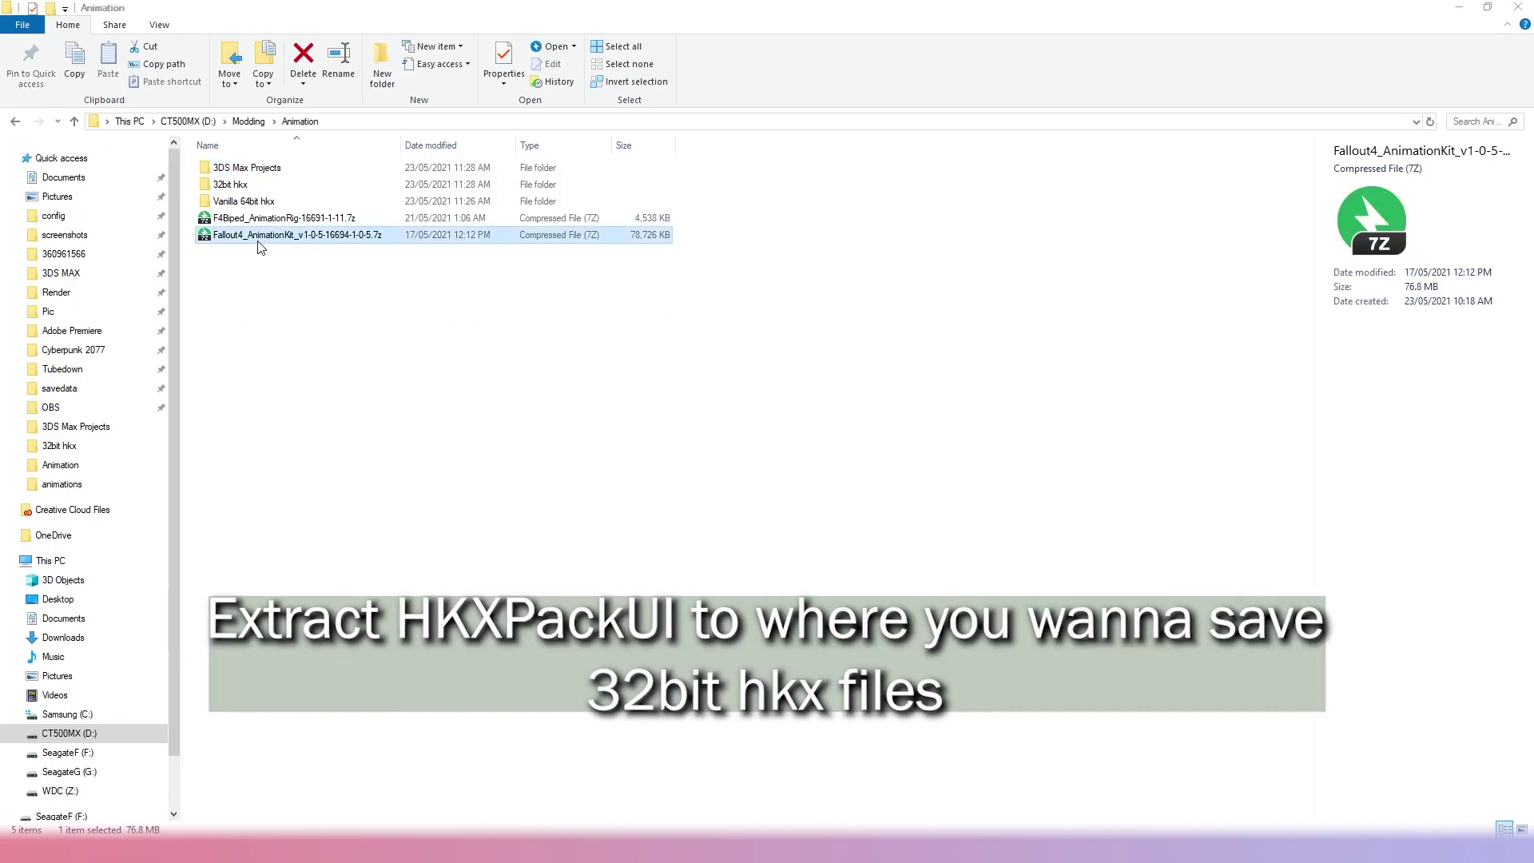
pyautogui.doubleClick(687, 469)
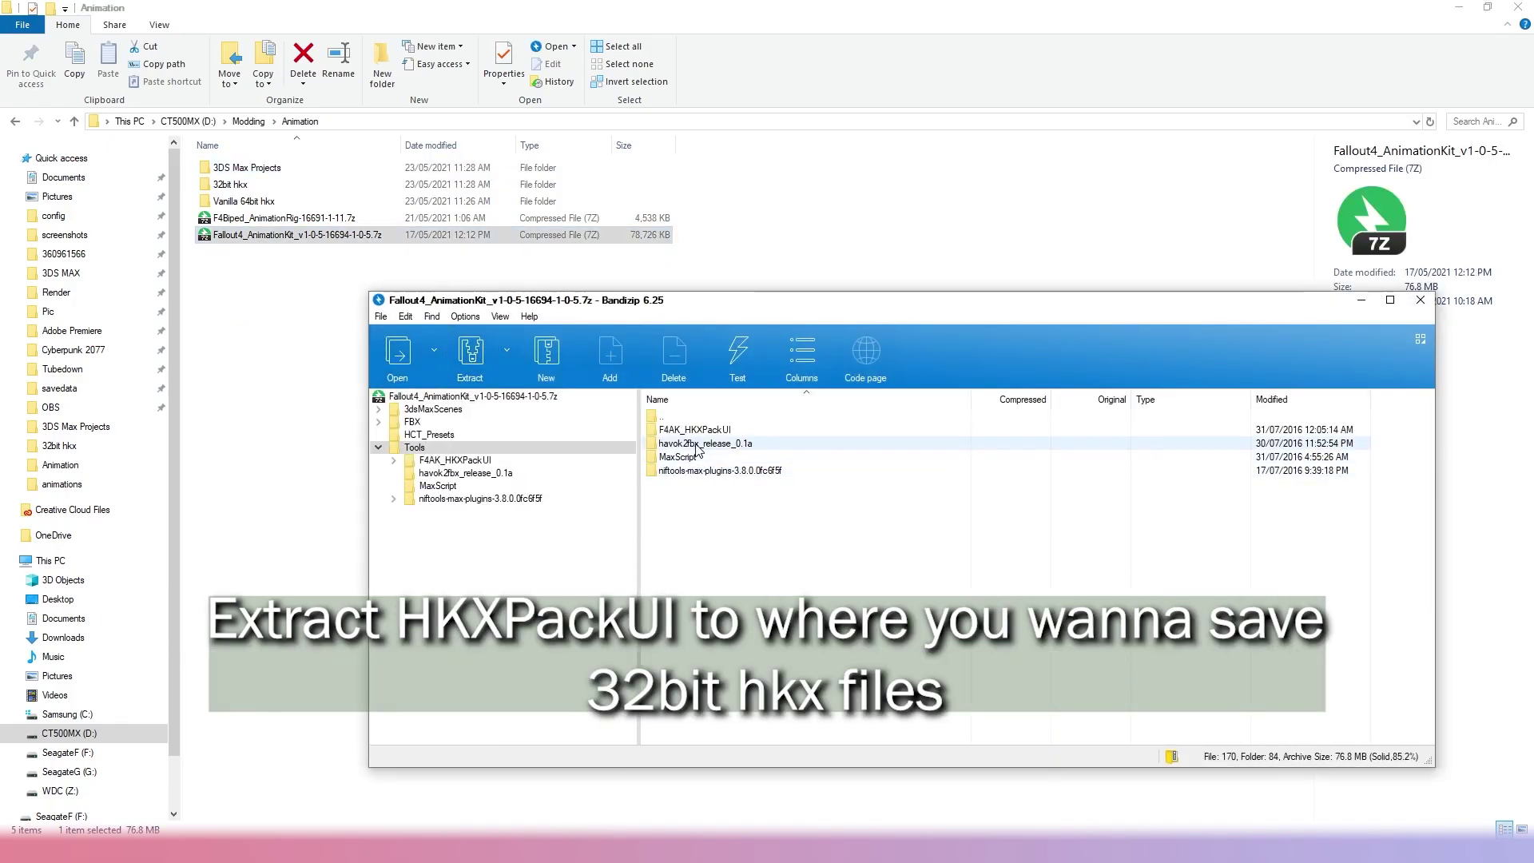
pyautogui.click(665, 431)
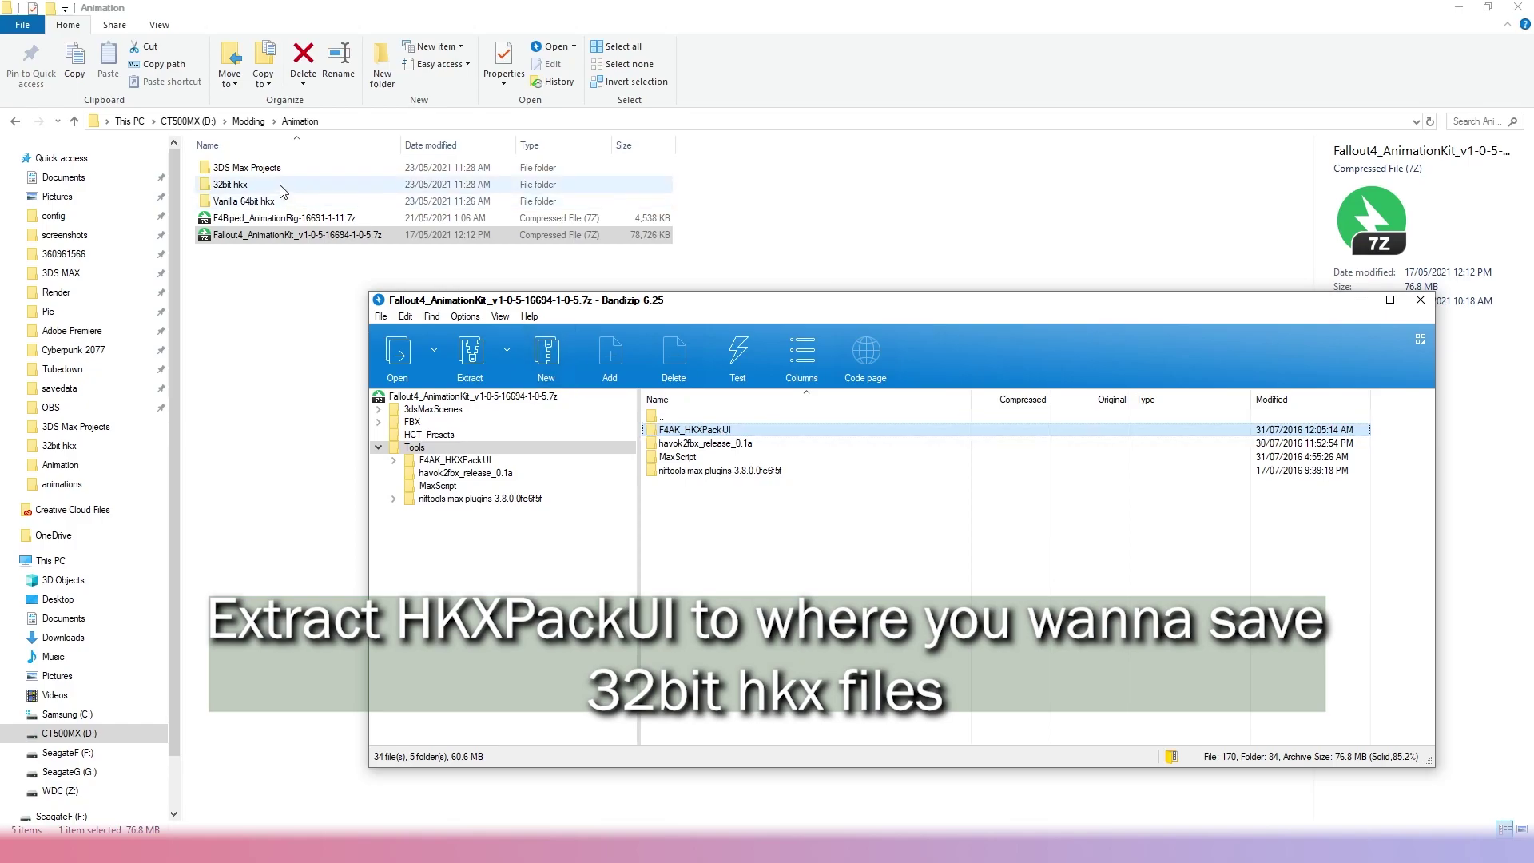
pyautogui.click(281, 189)
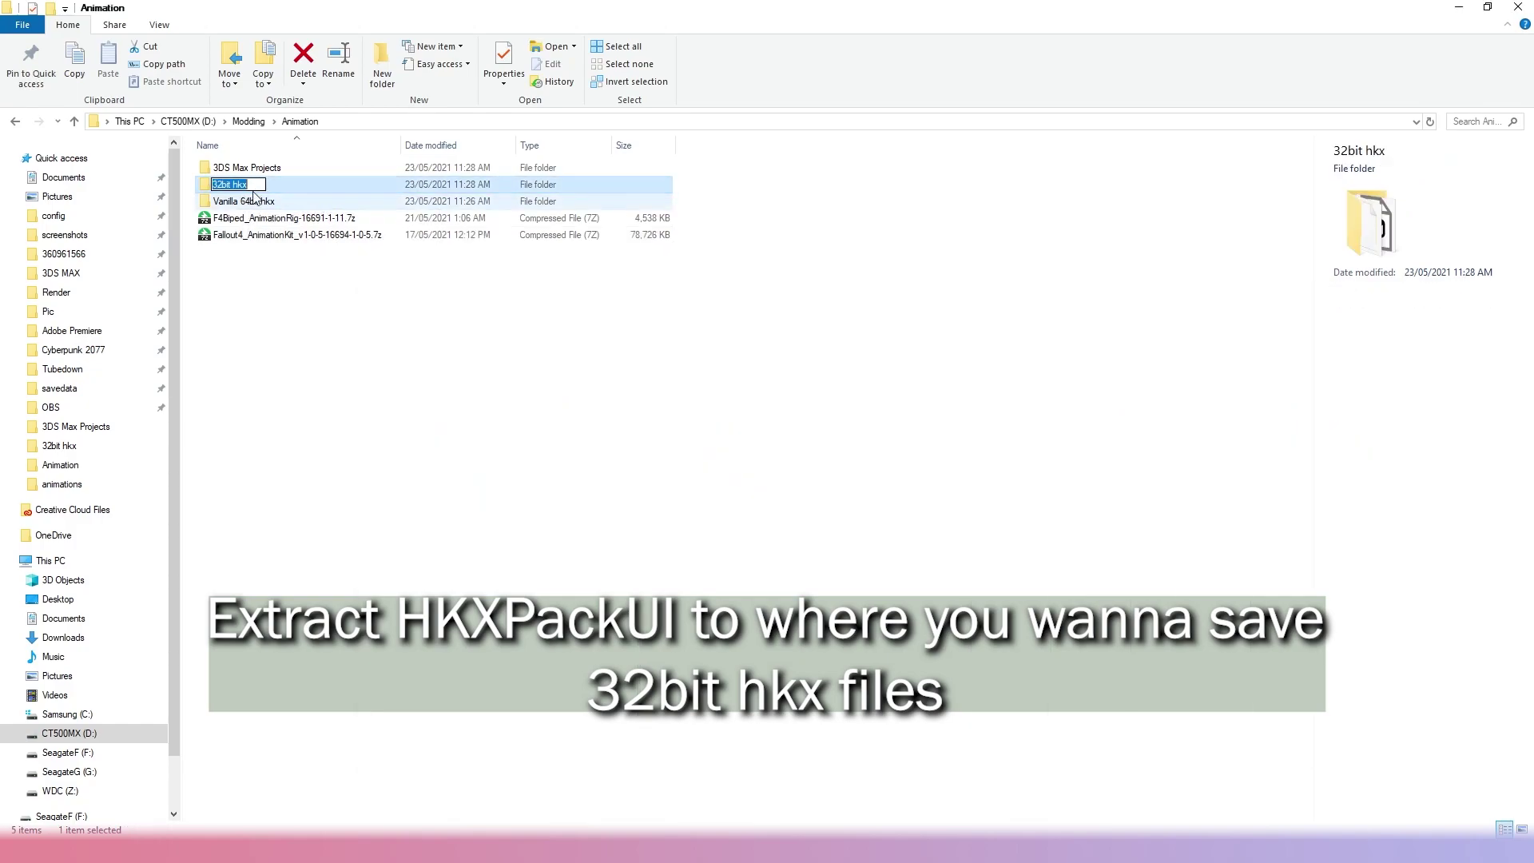
pyautogui.doubleClick(281, 188)
pyautogui.hotkey('alt', 'Tab')
pyautogui.moveTo(670, 429); pyautogui.dragTo(291, 319)
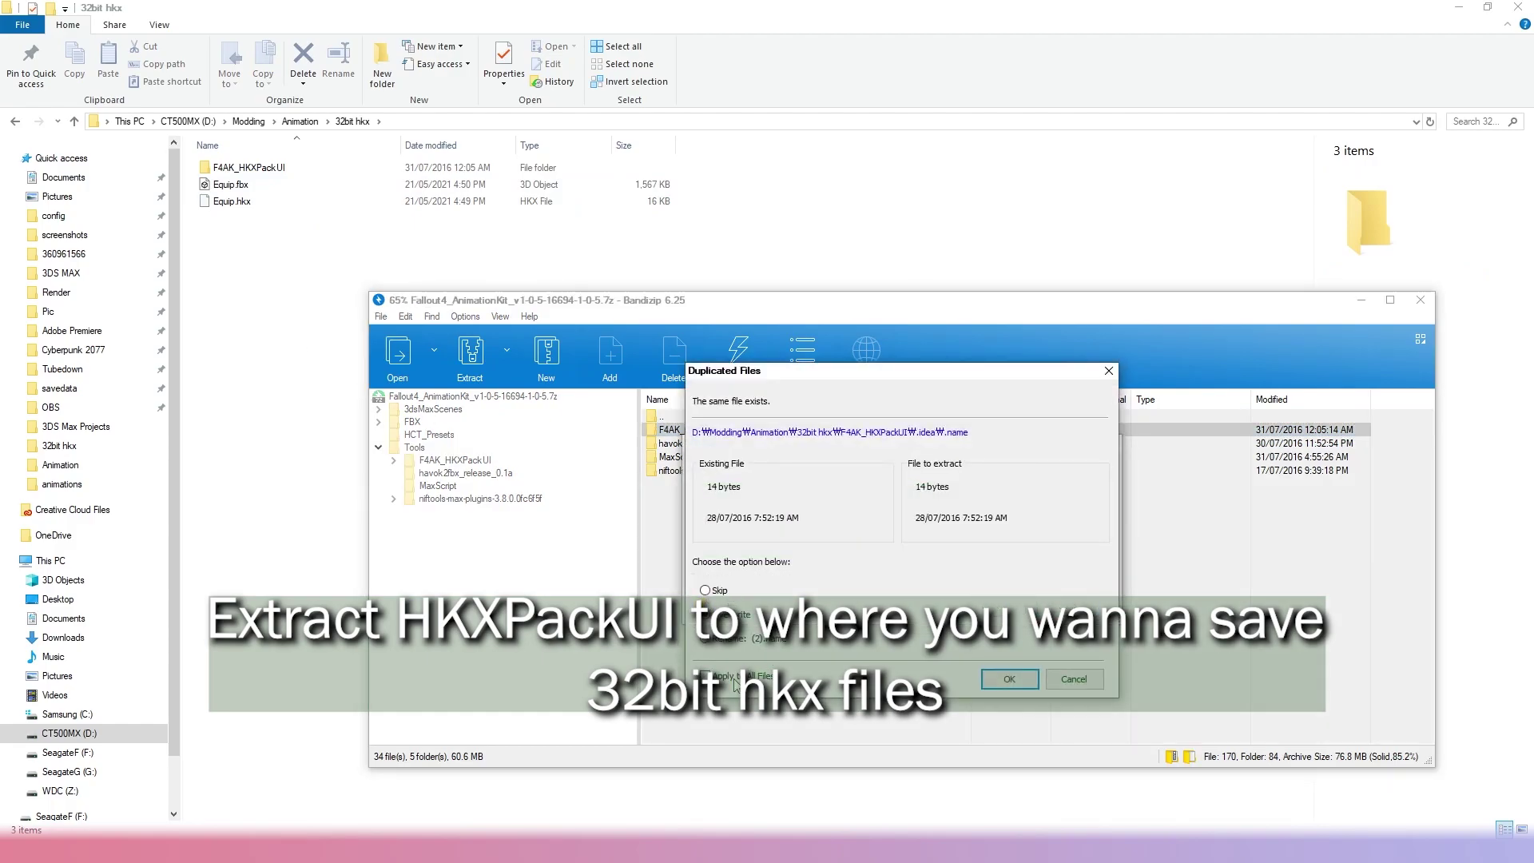
pyautogui.click(1009, 678)
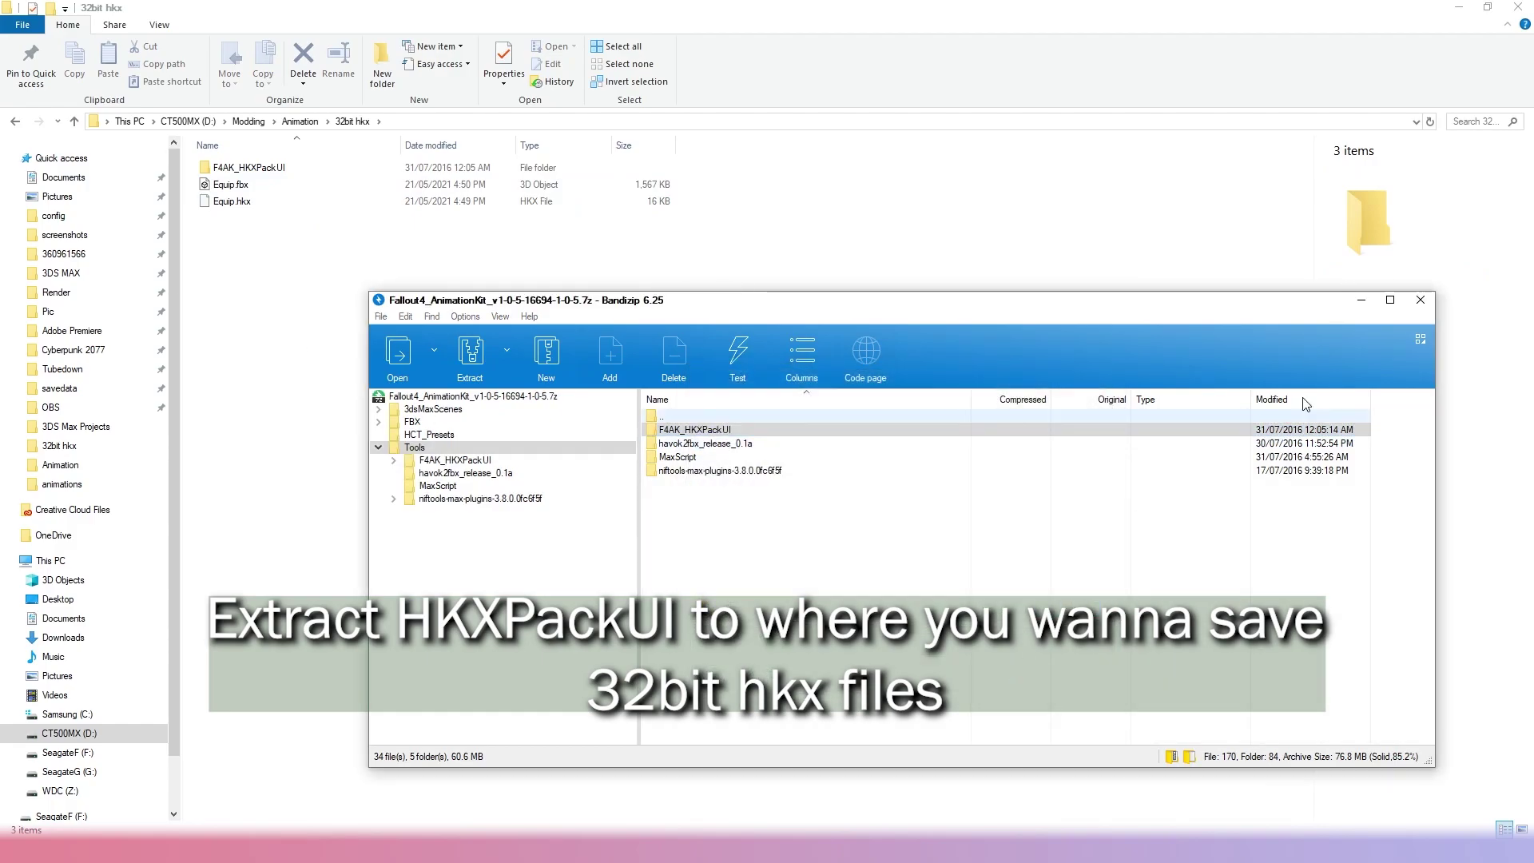
pyautogui.click(1017, 787)
pyautogui.click(298, 122)
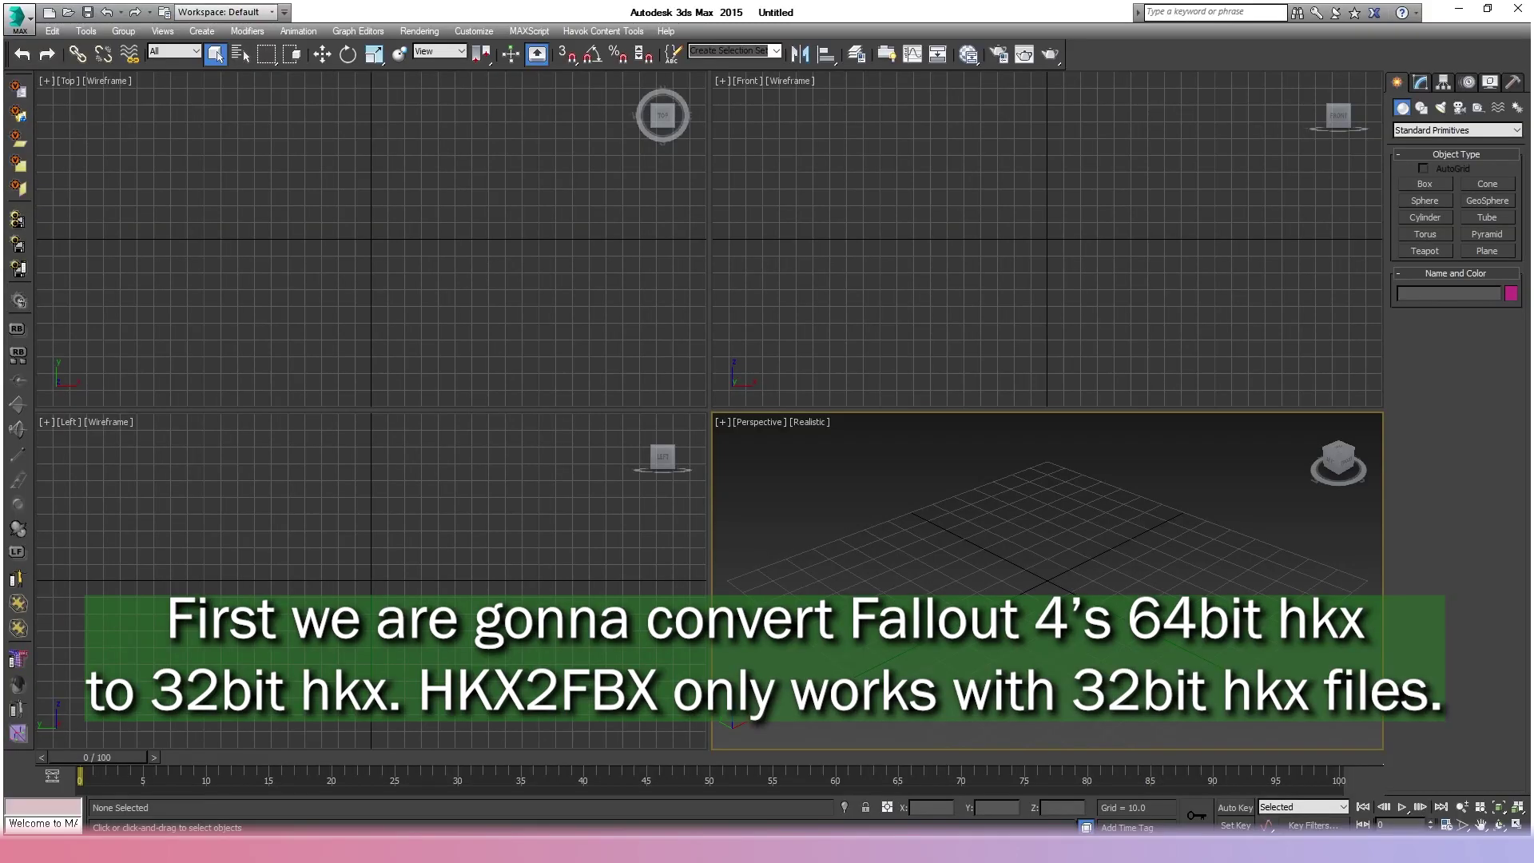
# In 3ds Max, open the Havok Filter Manager and load the configuration set F4Animation.hko from 3DS Max Projects.
pyautogui.click(18, 248)
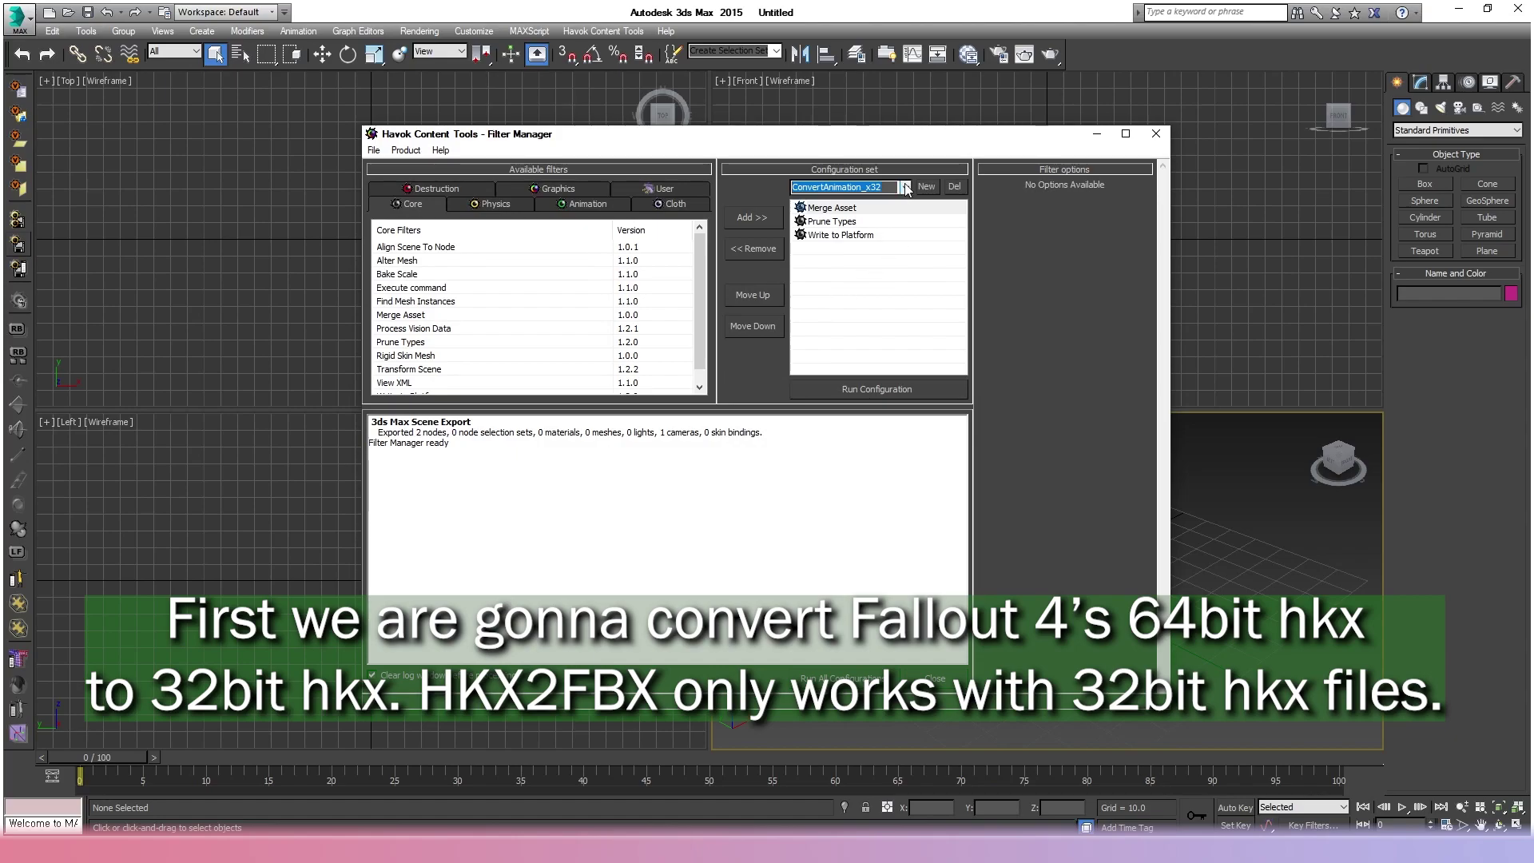
pyautogui.click(373, 150)
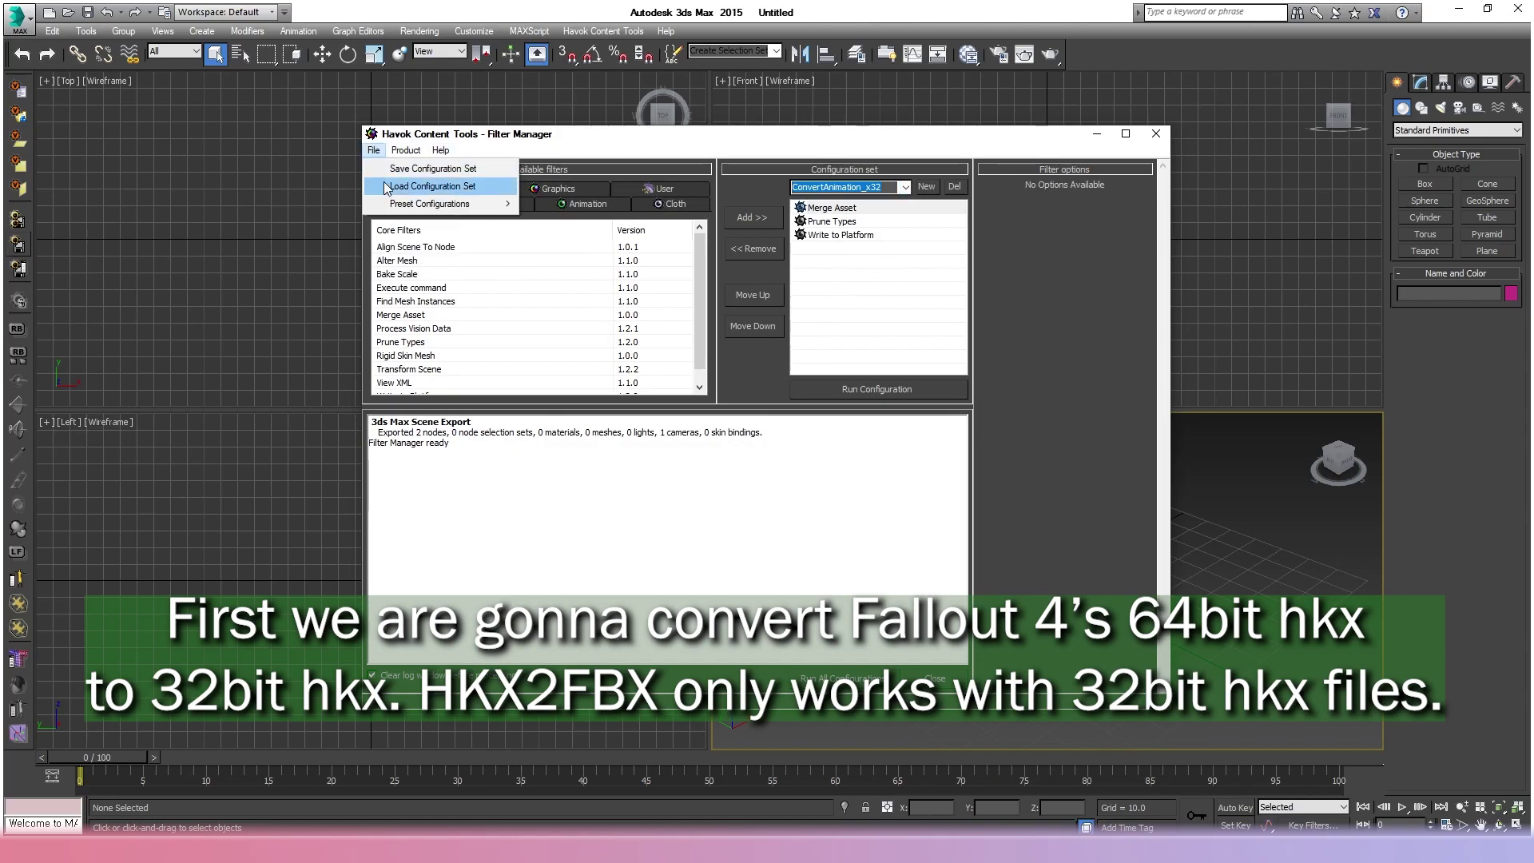
pyautogui.click(423, 180)
pyautogui.doubleClick(587, 265)
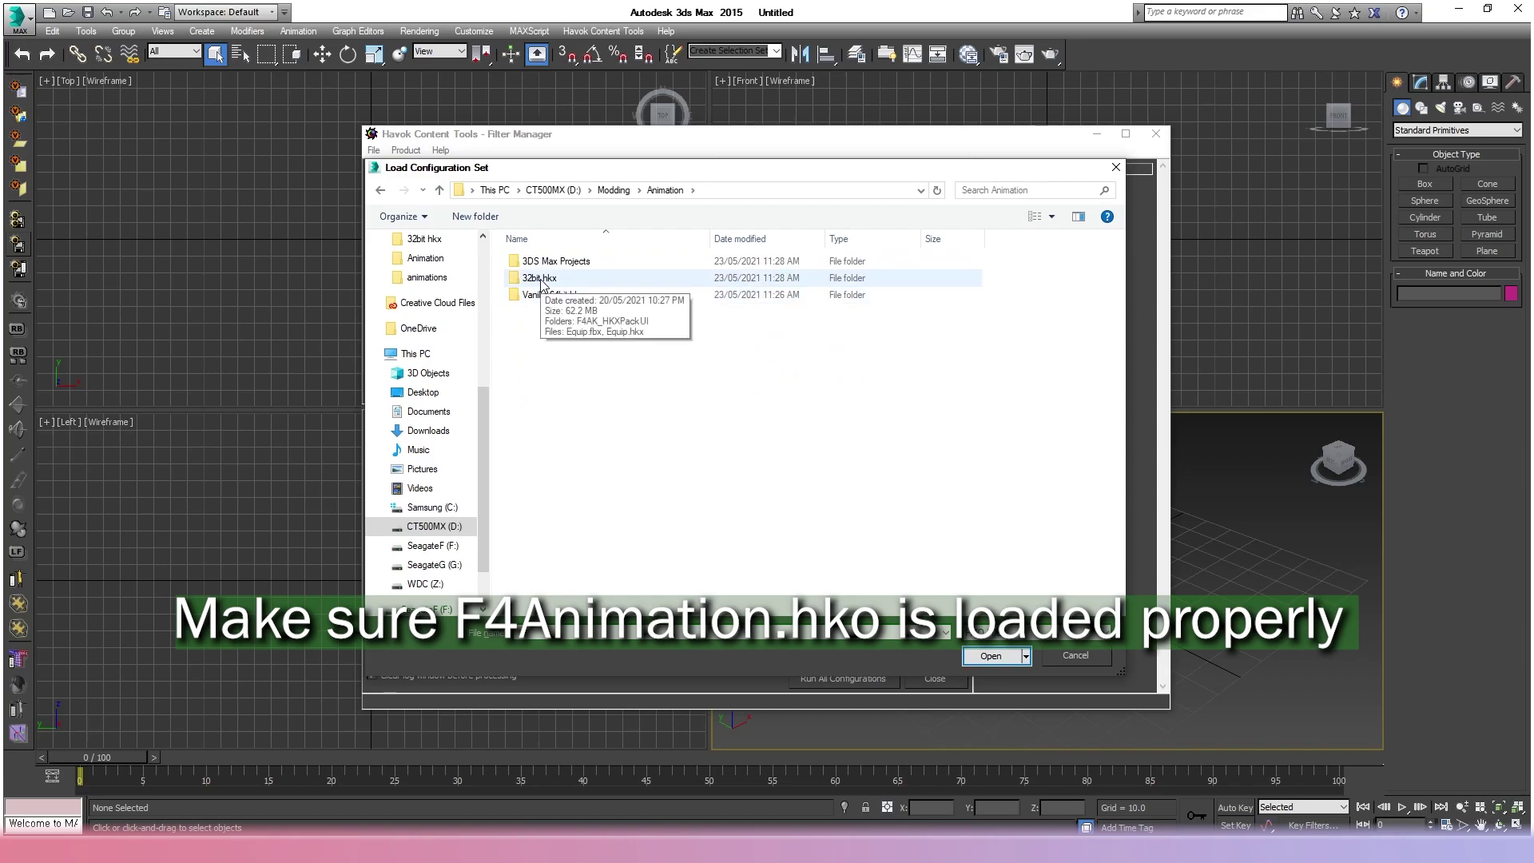
pyautogui.doubleClick(572, 262)
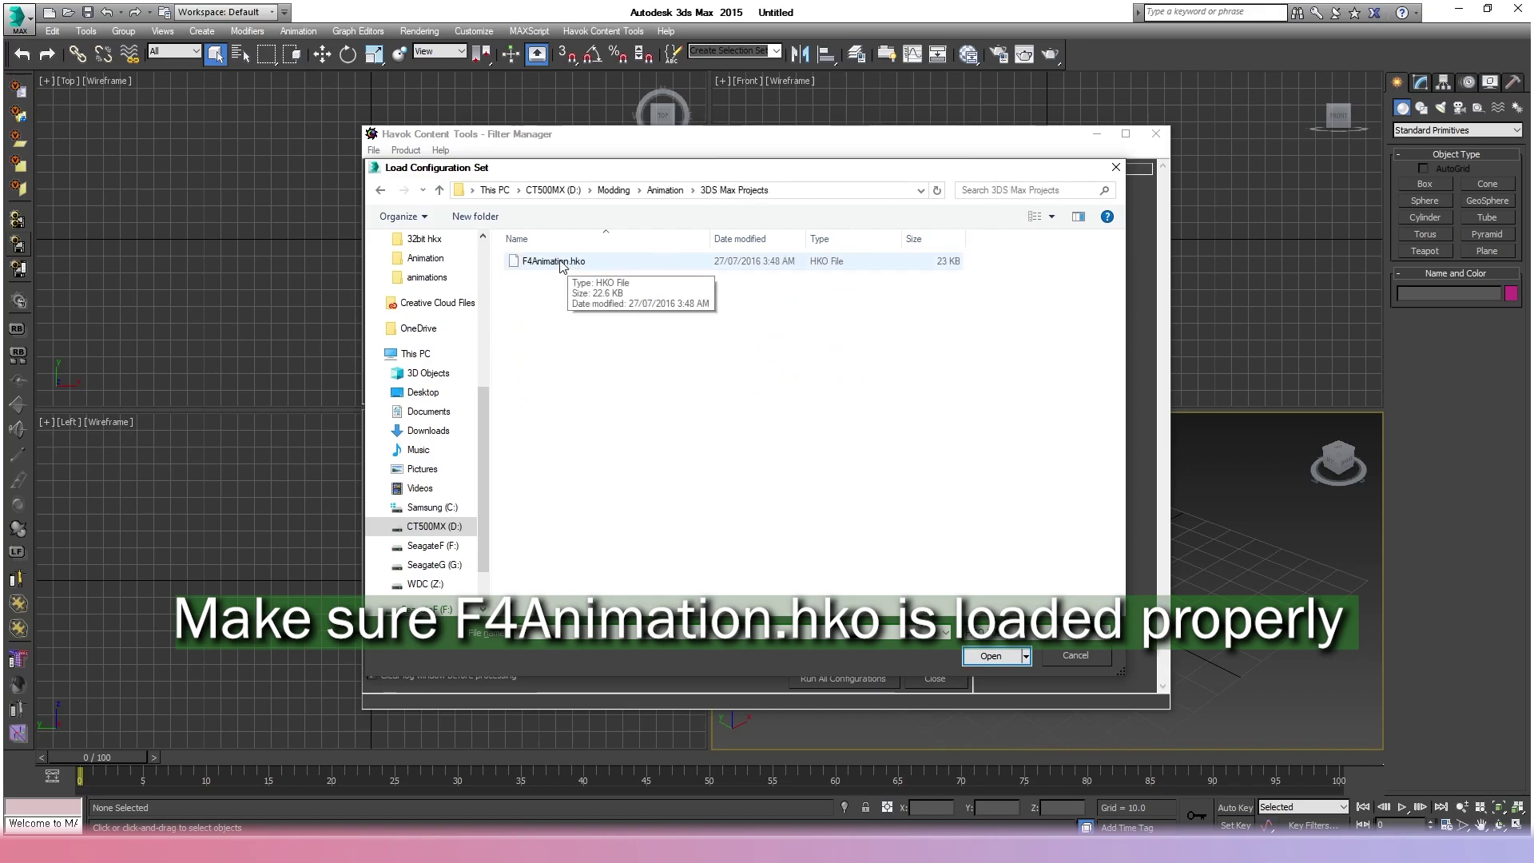
pyautogui.doubleClick(572, 264)
# Choose the ConvertAnimation_x32 configuration and set its Merge Asset file to PairedKill1HMRipperSlice_Lead.hkx from the Vanilla 64bit hkx folder.
pyautogui.click(905, 187)
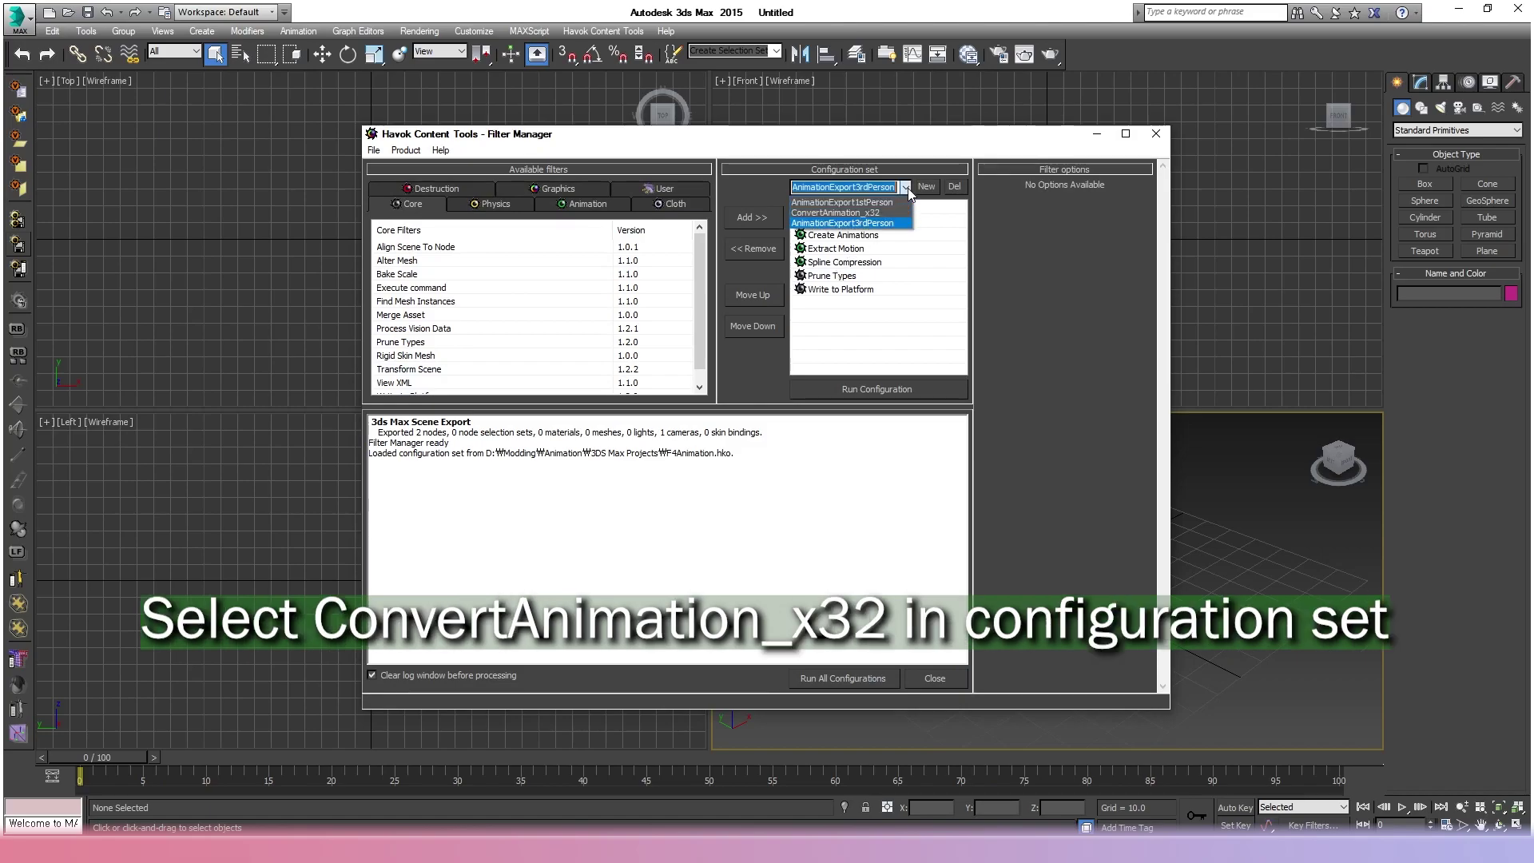
pyautogui.click(867, 212)
pyautogui.click(848, 210)
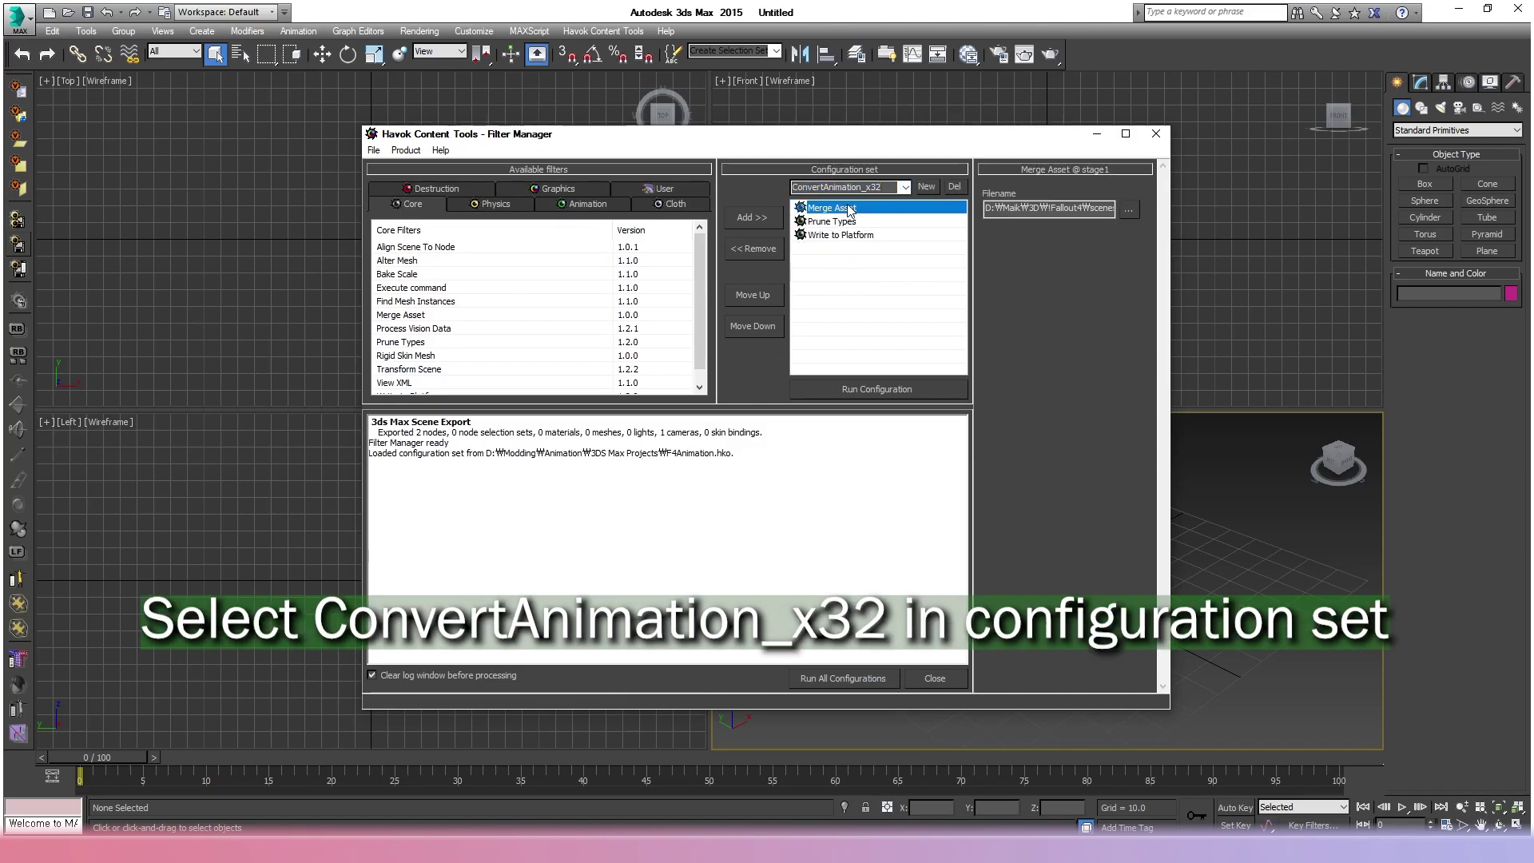
pyautogui.click(1129, 208)
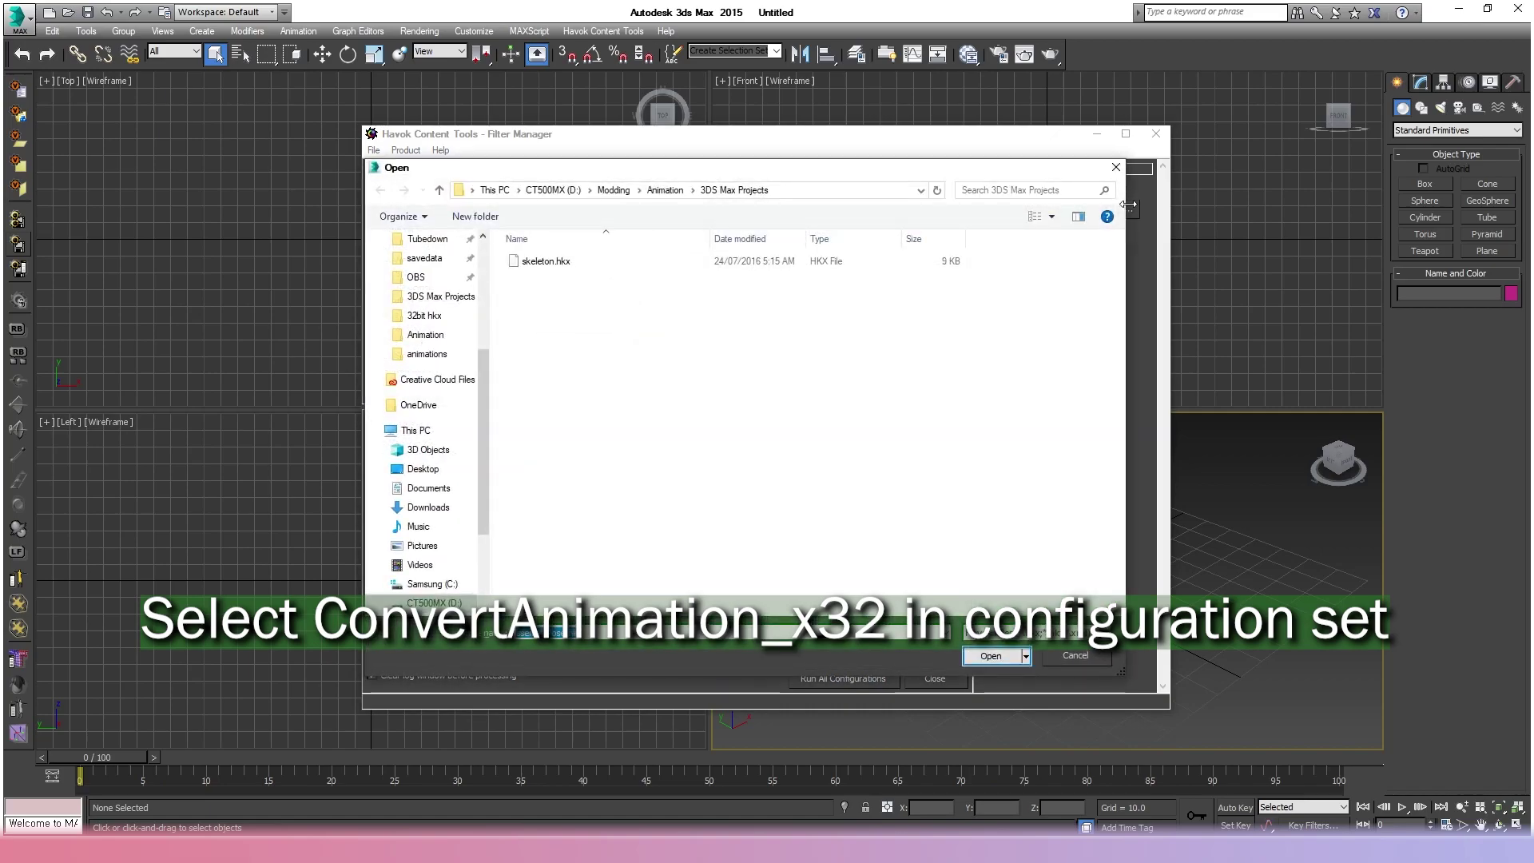
pyautogui.click(666, 190)
pyautogui.click(590, 301)
pyautogui.doubleClick(590, 301)
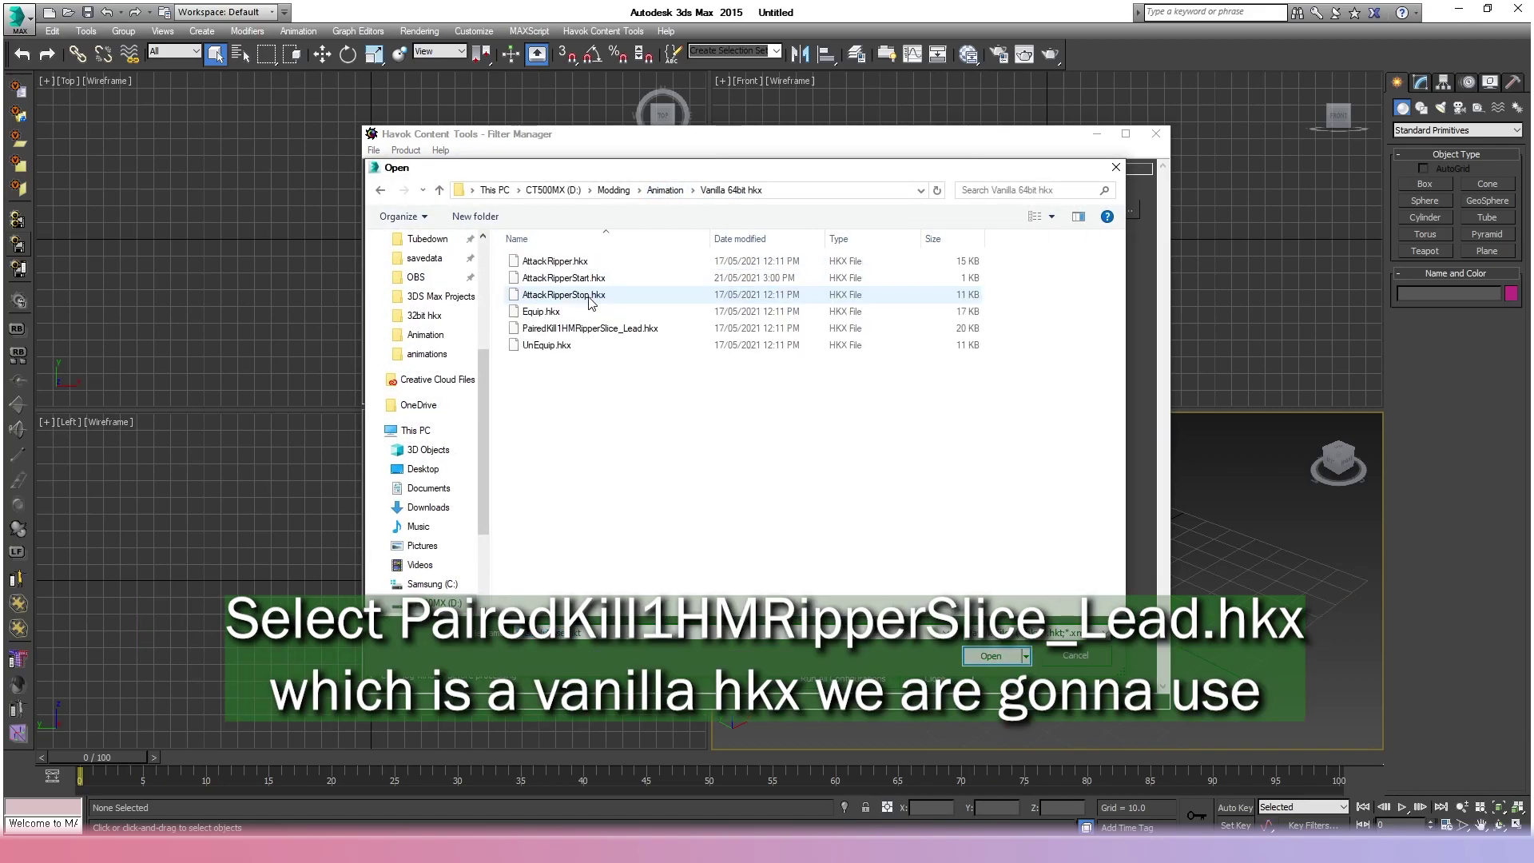
pyautogui.click(617, 337)
pyautogui.doubleClick(617, 337)
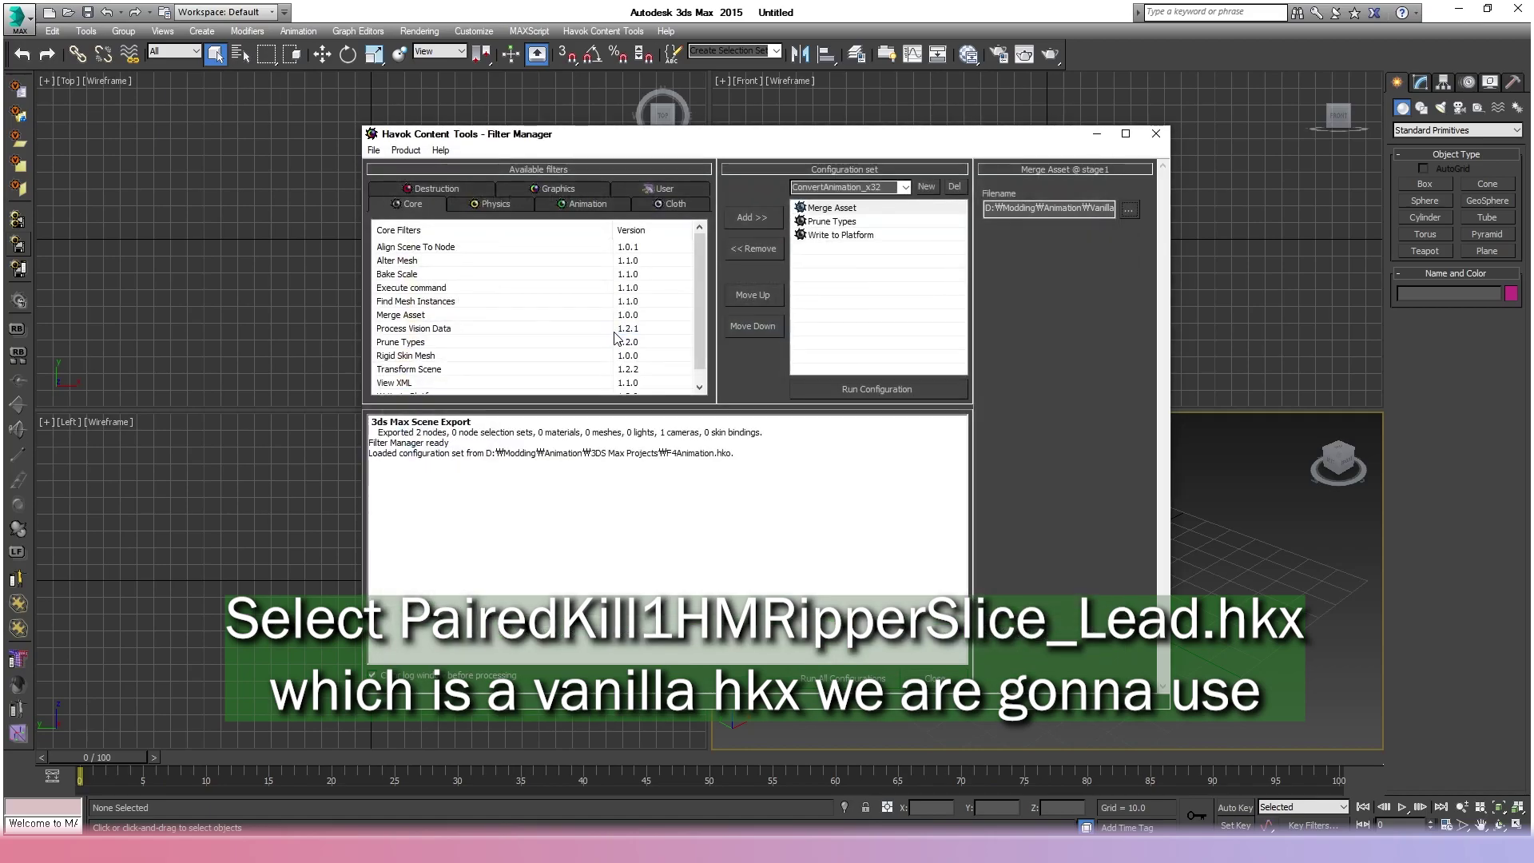
# Set the Write to Platform output file to Base_1handed_ripper.hkx in the 32bit hkx folder.
pyautogui.click(834, 236)
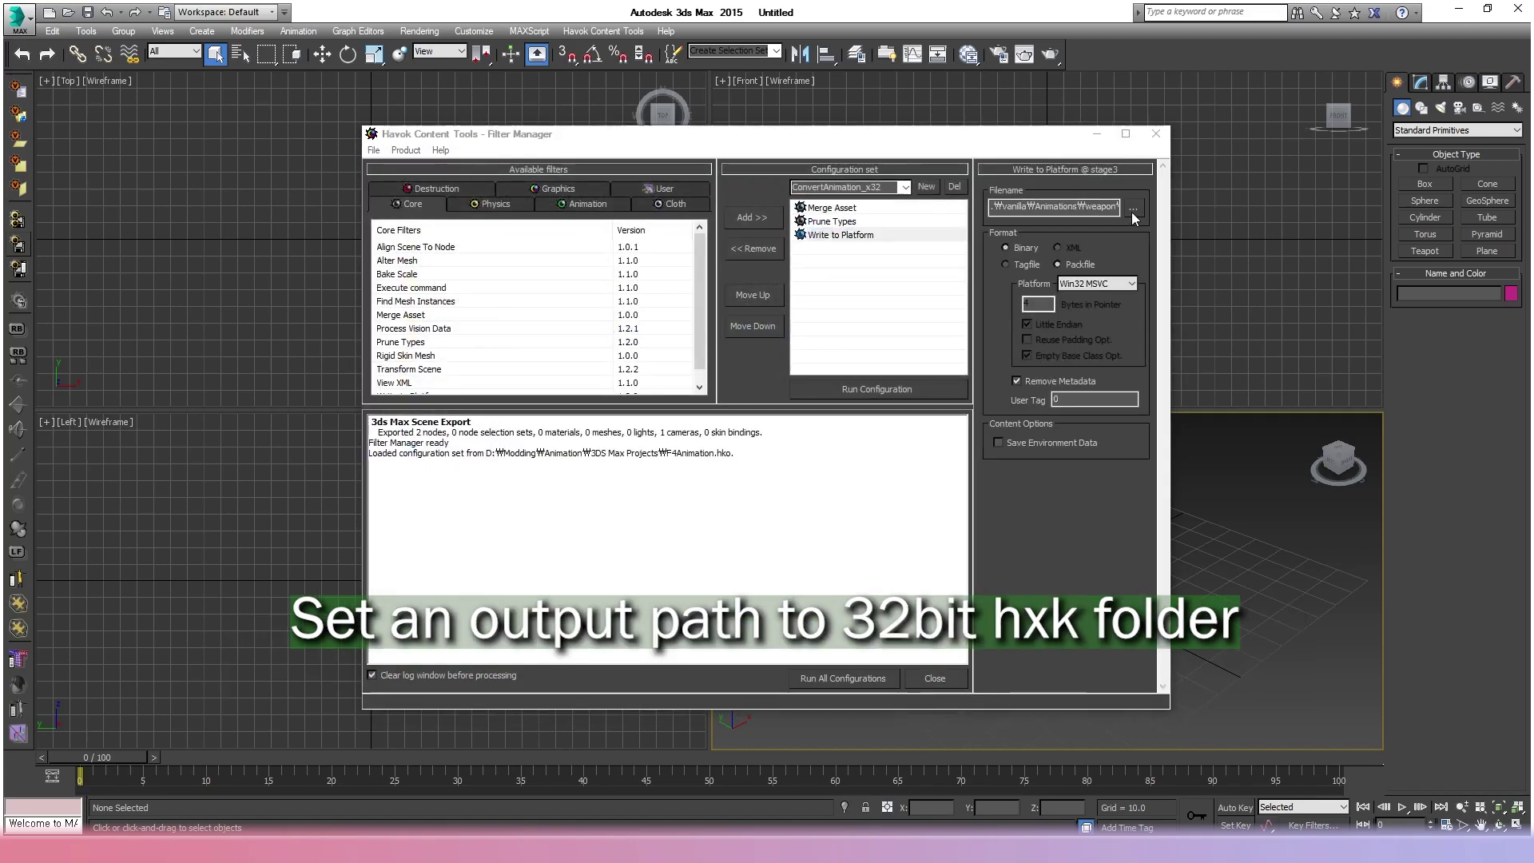
pyautogui.click(1132, 207)
pyautogui.click(665, 192)
pyautogui.doubleClick(551, 277)
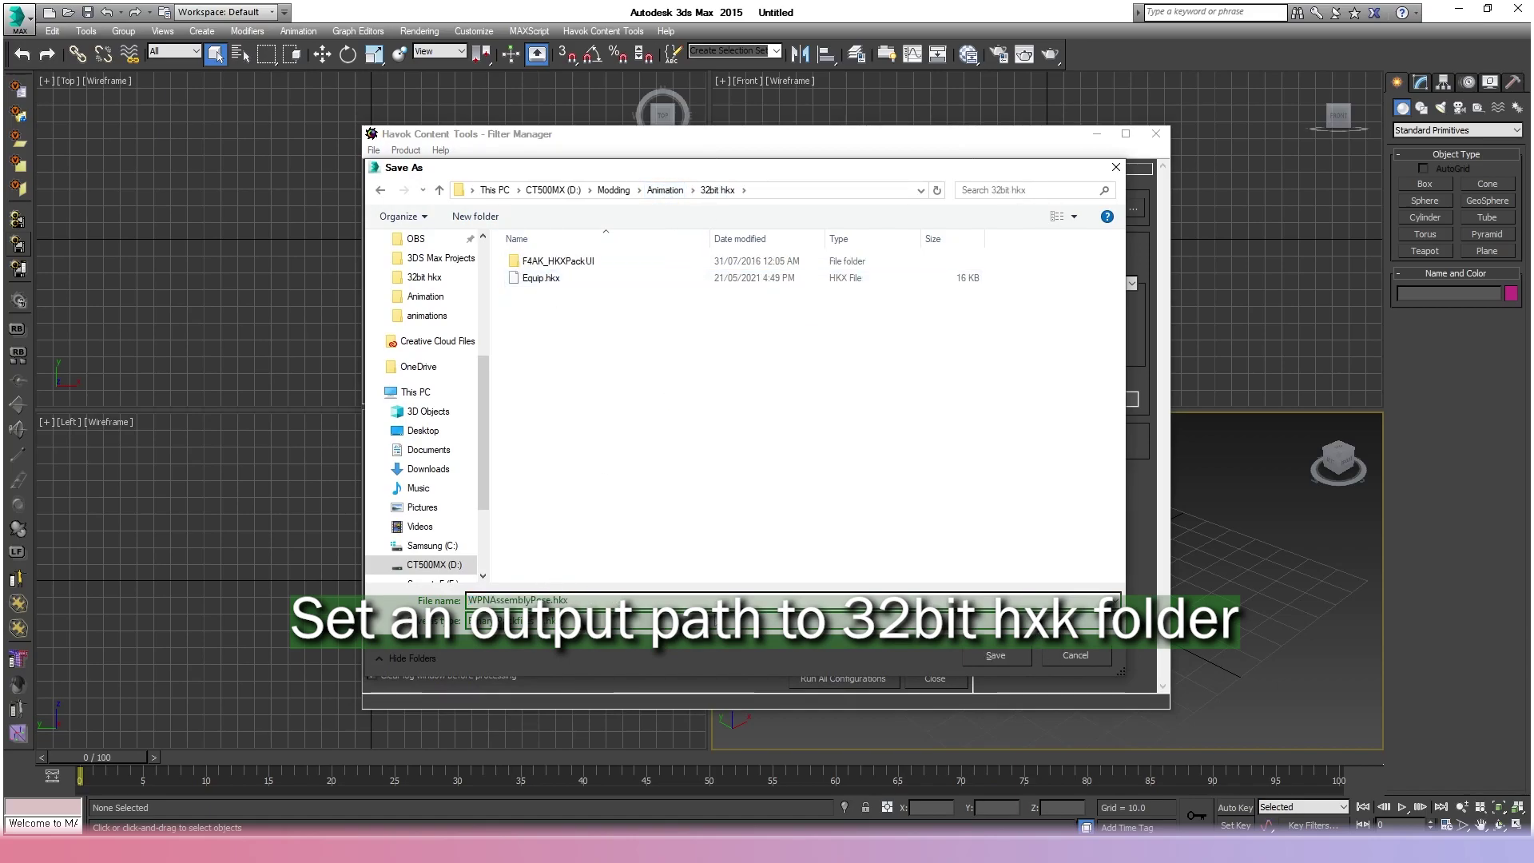
pyautogui.doubleClick(582, 598)
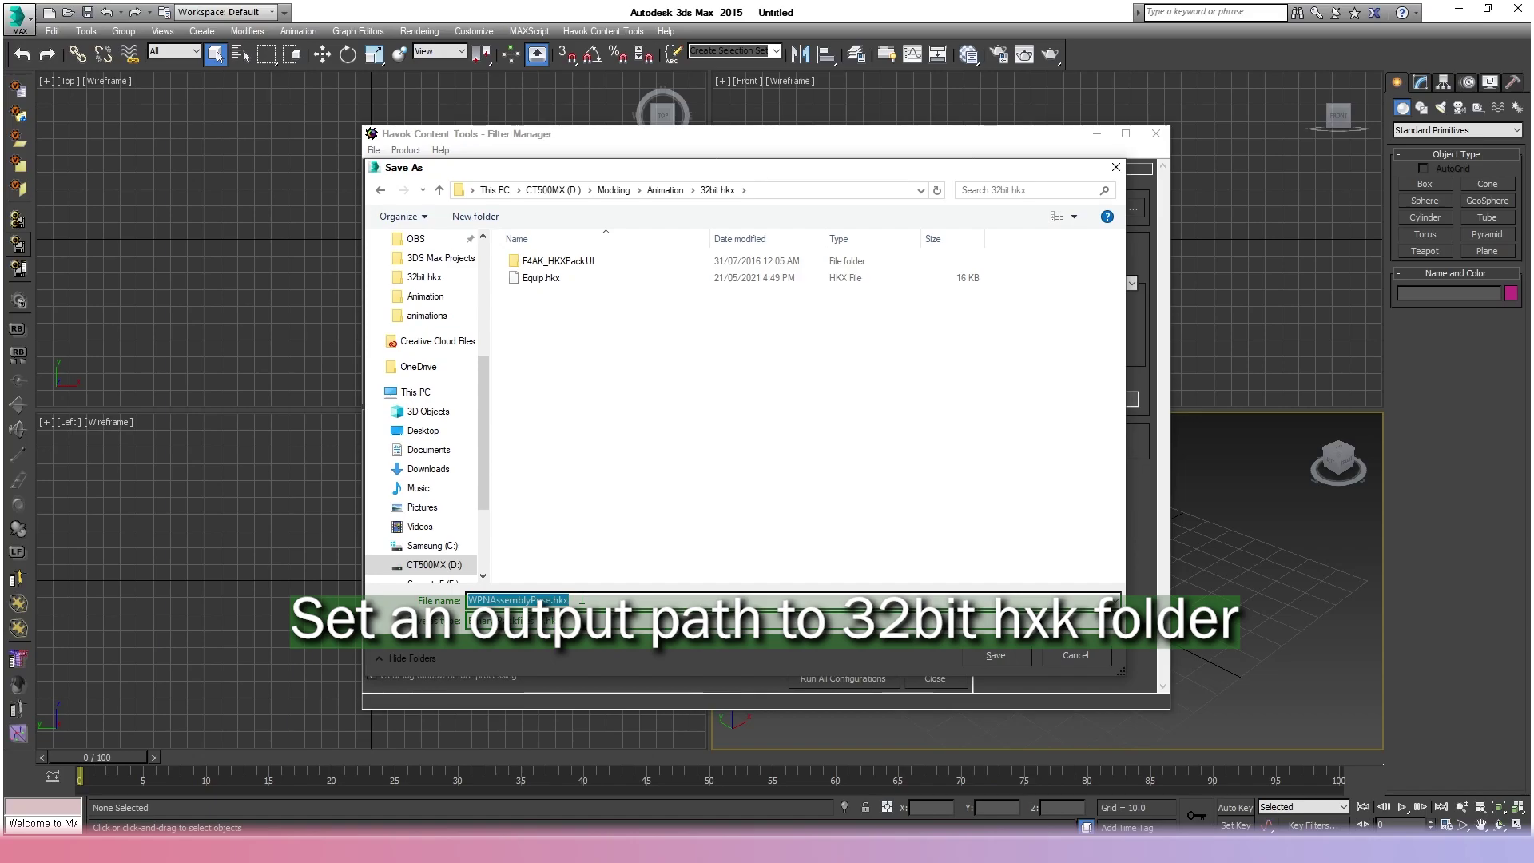
pyautogui.write('Base')
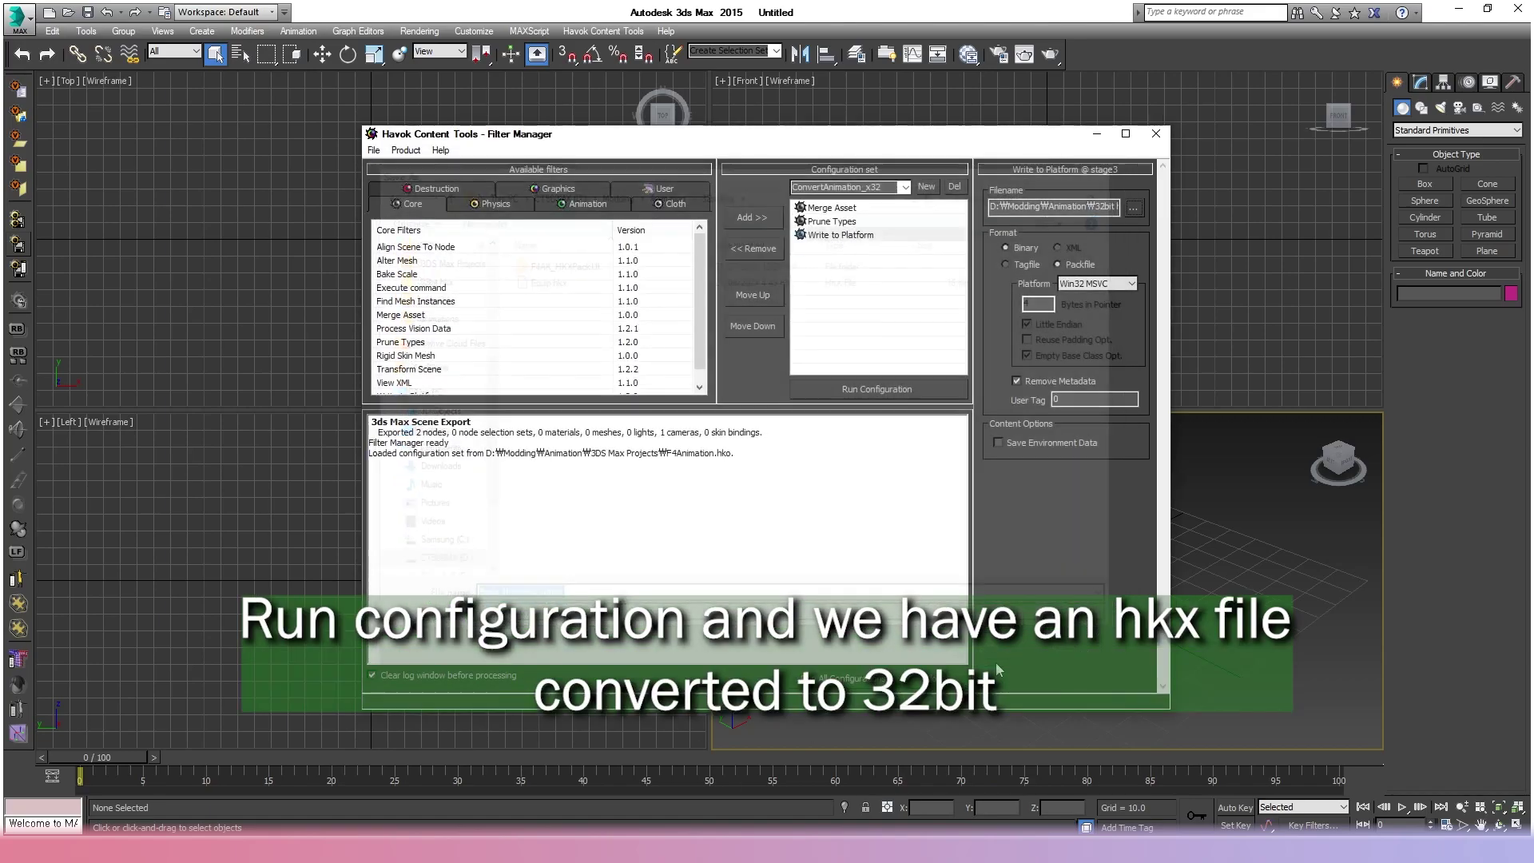
# Run the ConvertAnimation_x32 configuration, then close the Filter Manager and save its changes.
pyautogui.click(909, 386)
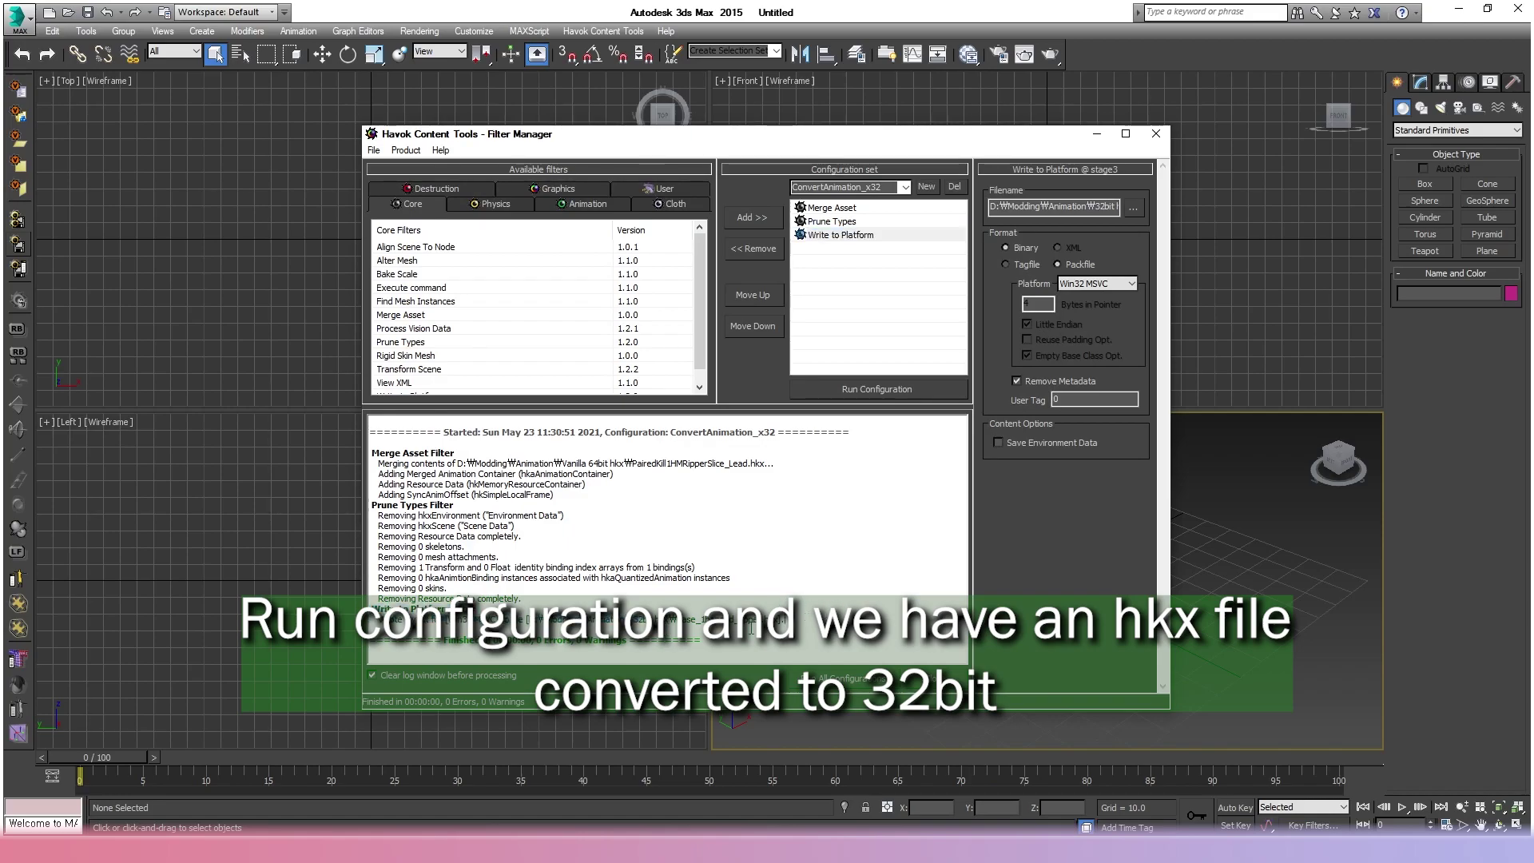
pyautogui.click(910, 678)
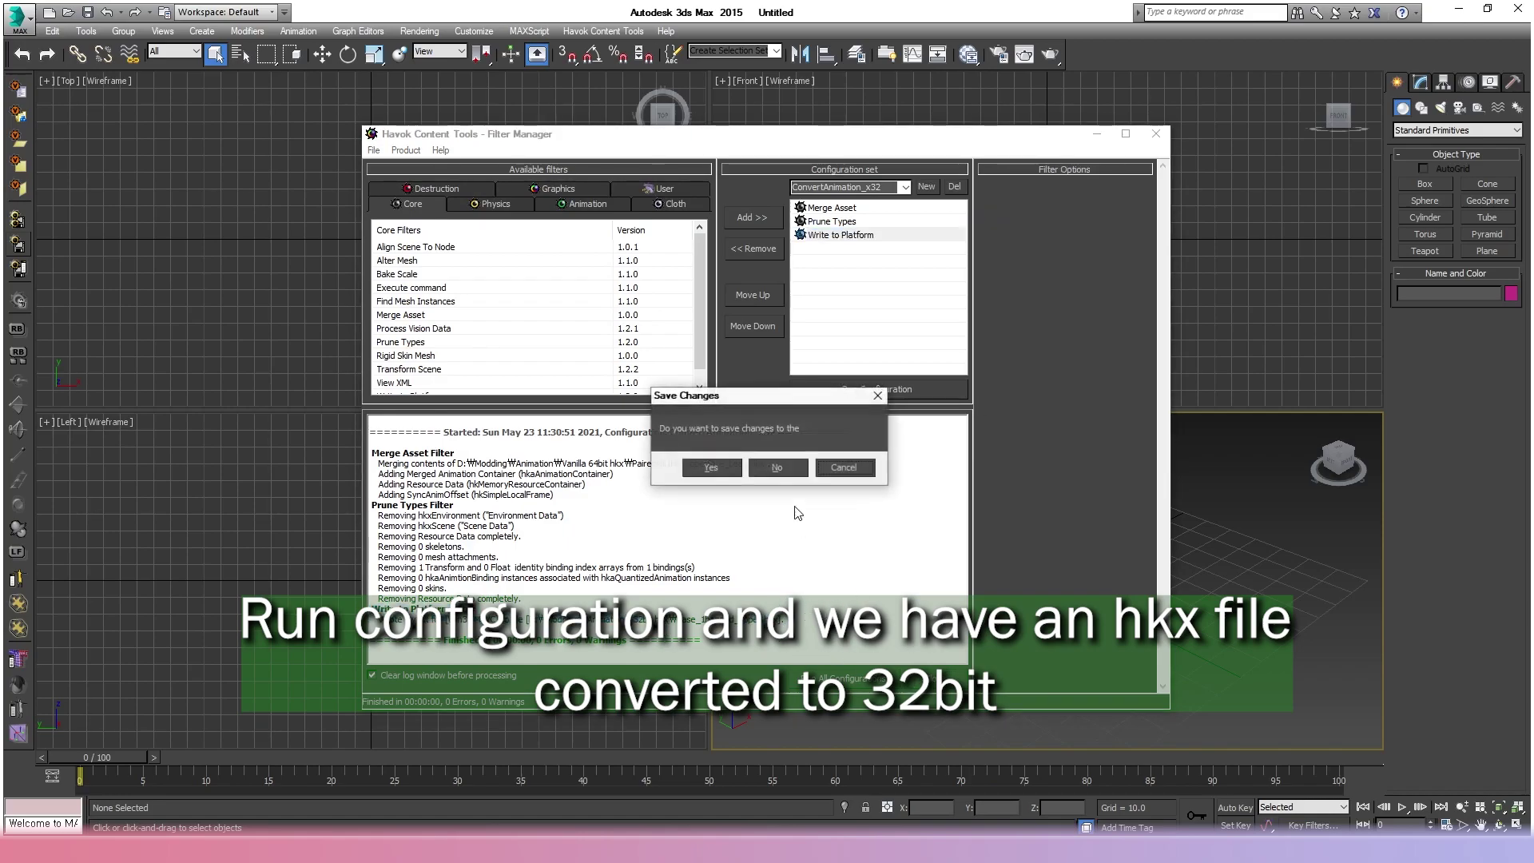
pyautogui.click(711, 465)
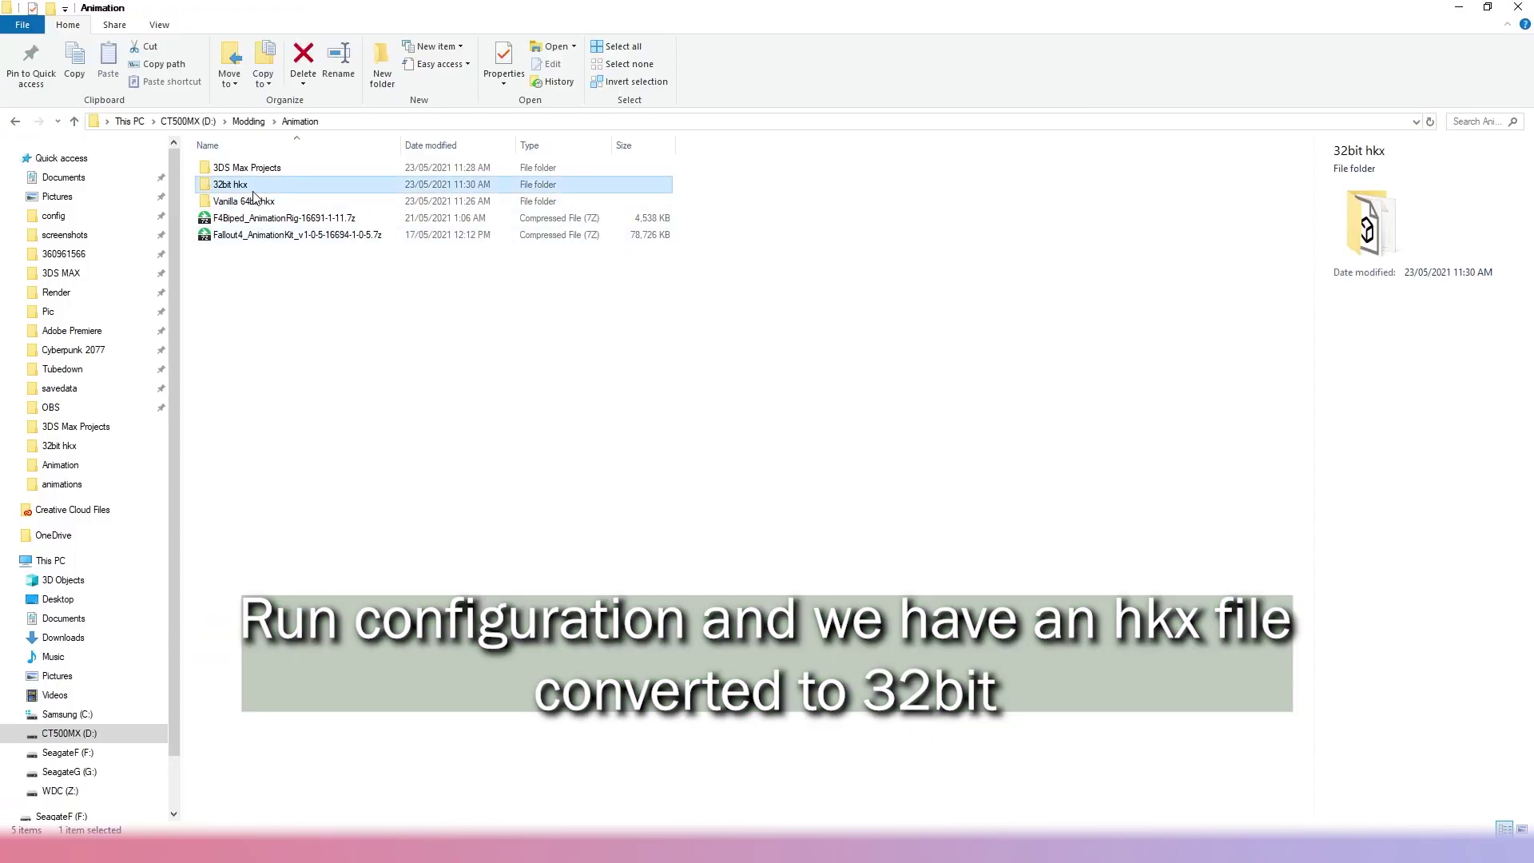
# In File Explorer, launch f4ak_hkxpack_UI.exe from the F4AK_HKXPackUI folder inside 32bit hkx and dismiss the error message.
pyautogui.doubleClick(232, 183)
pyautogui.doubleClick(235, 168)
pyautogui.click(254, 236)
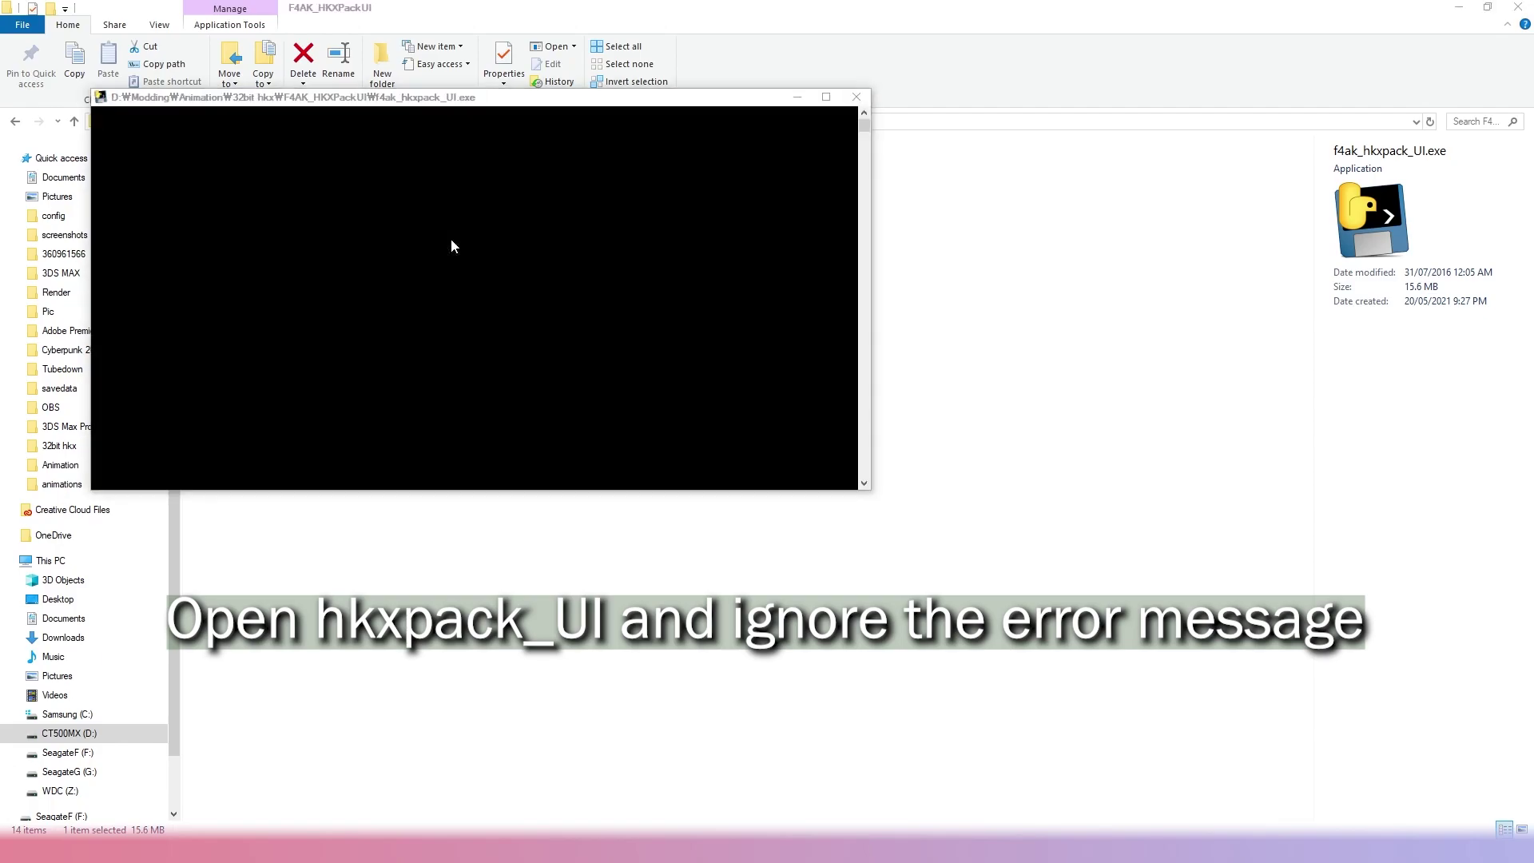
pyautogui.click(888, 504)
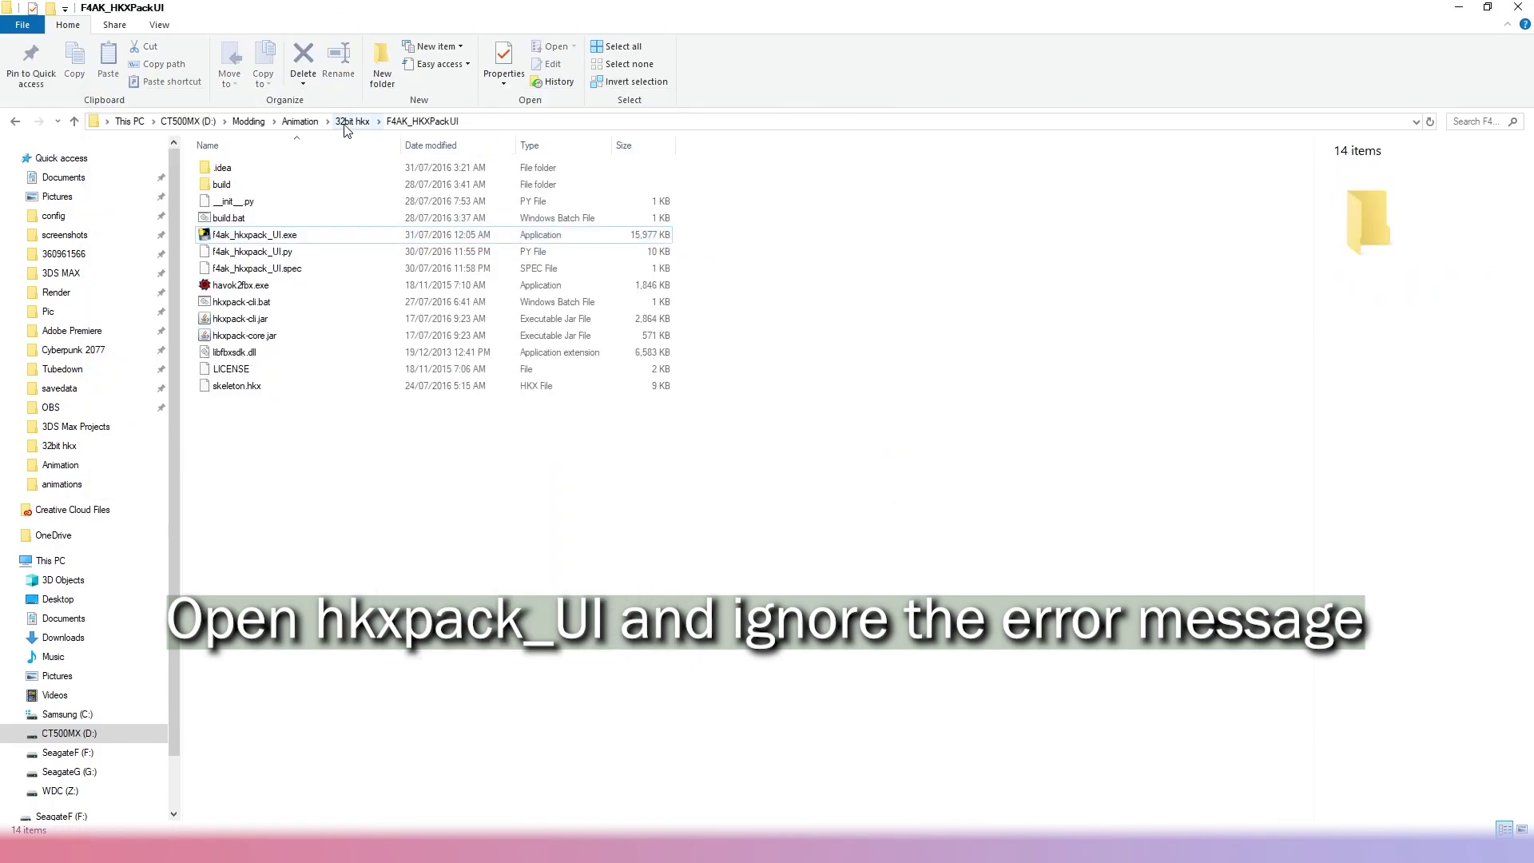
# Load Base_1handed_ripper.hkx from the 32bit hkx folder into hkxpack GUI, convert it to FBX and close the converter.
pyautogui.click(352, 121)
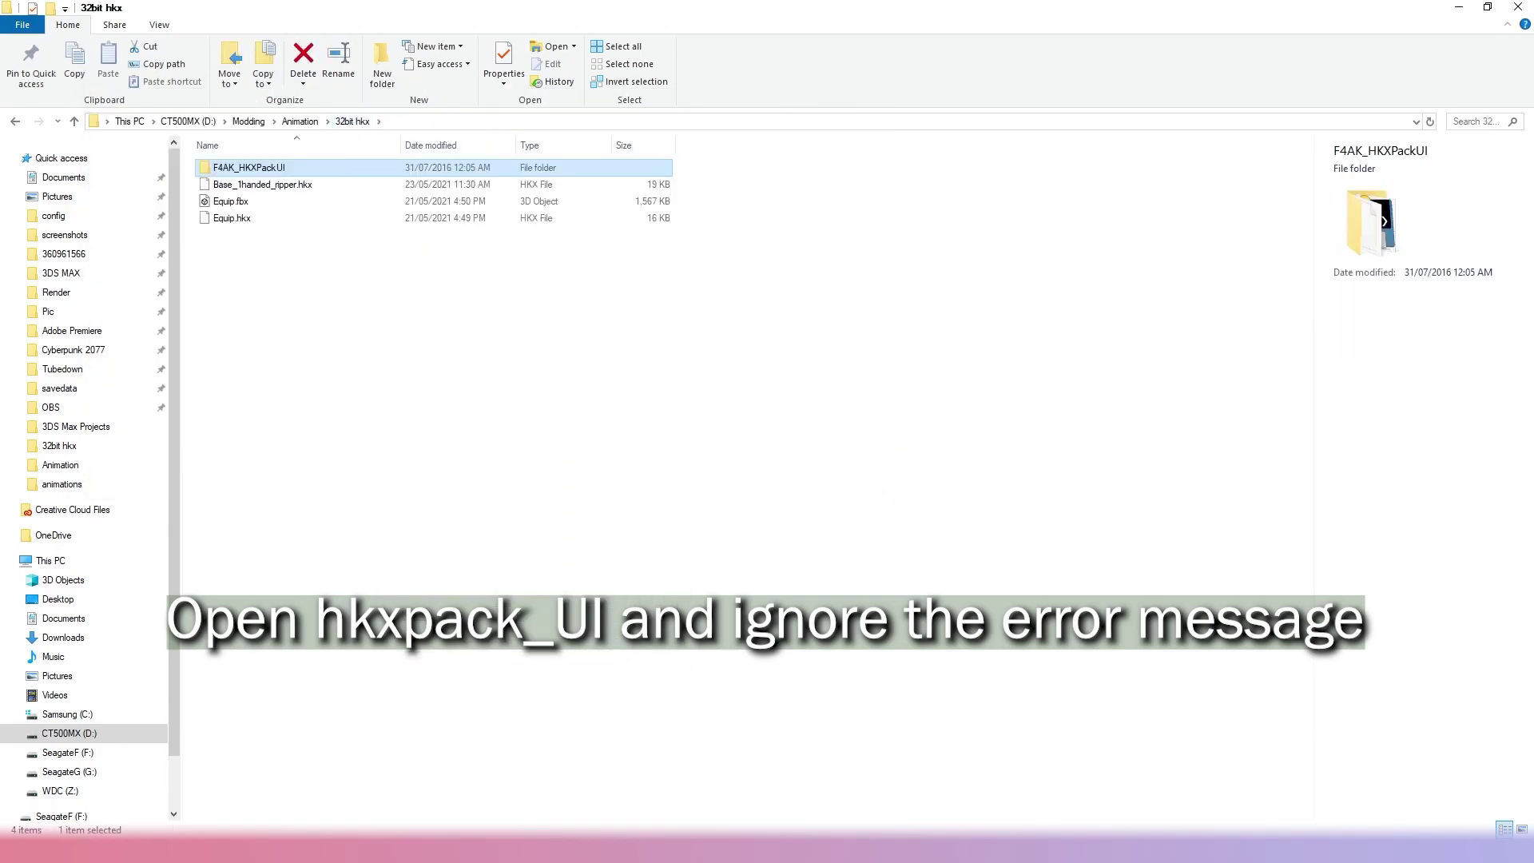
pyautogui.moveTo(256, 184); pyautogui.dragTo(479, 310)
pyautogui.click(481, 310)
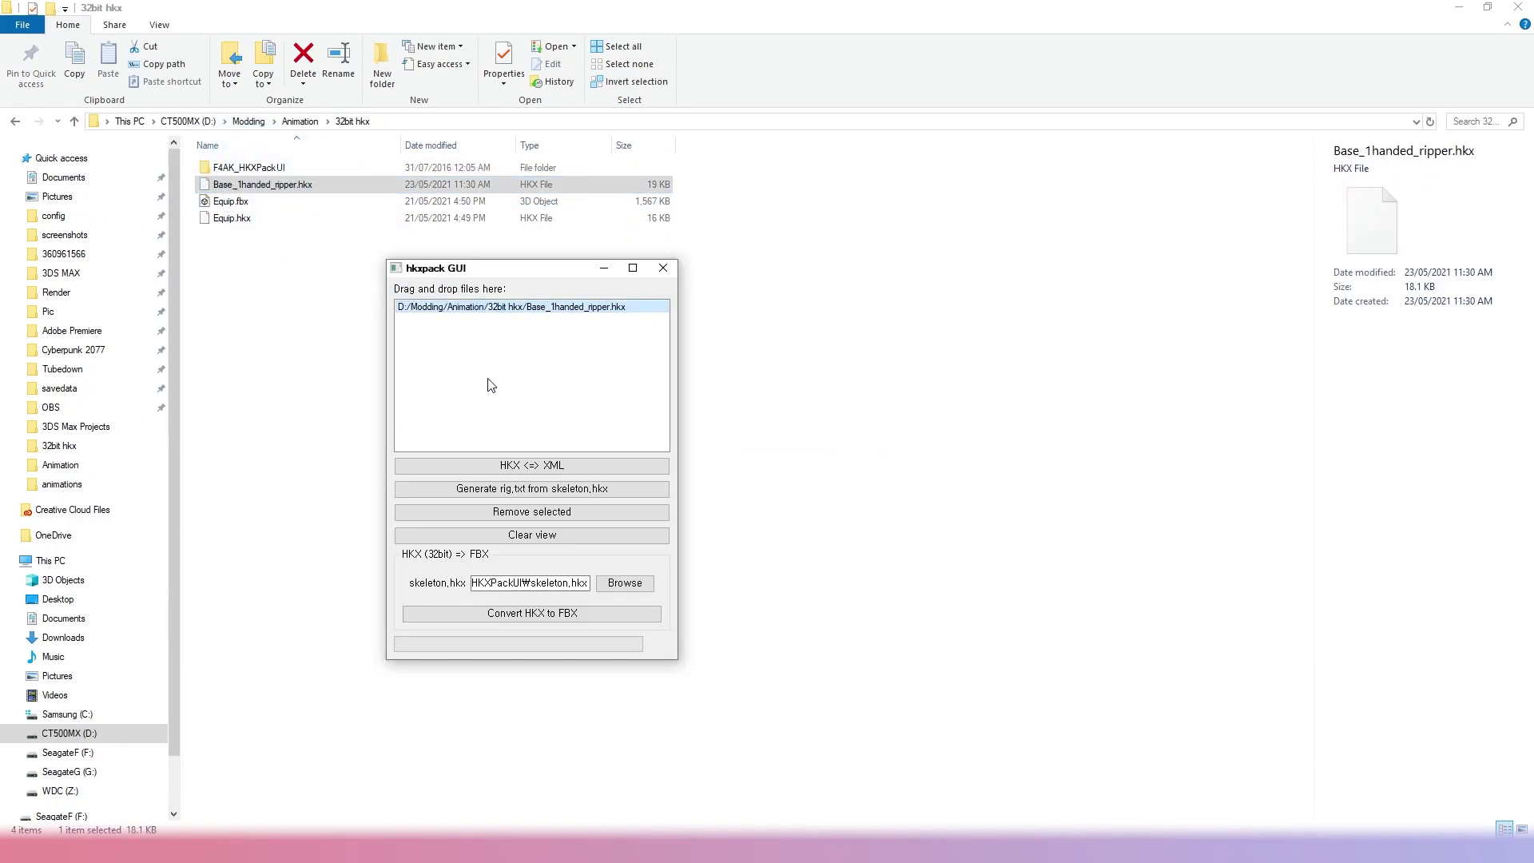
pyautogui.click(518, 620)
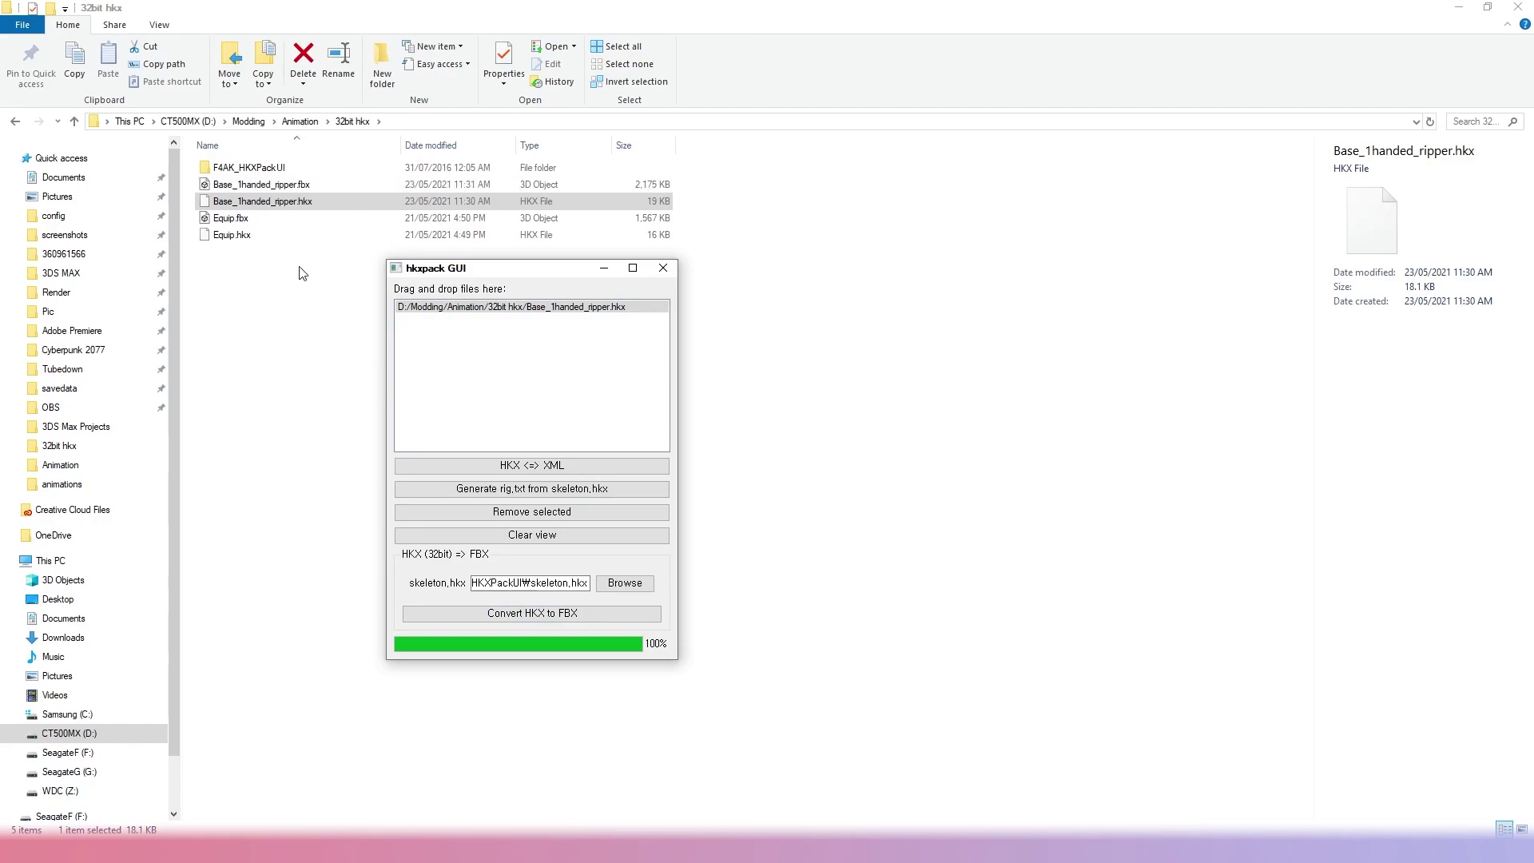
pyautogui.click(663, 267)
pyautogui.click(384, 186)
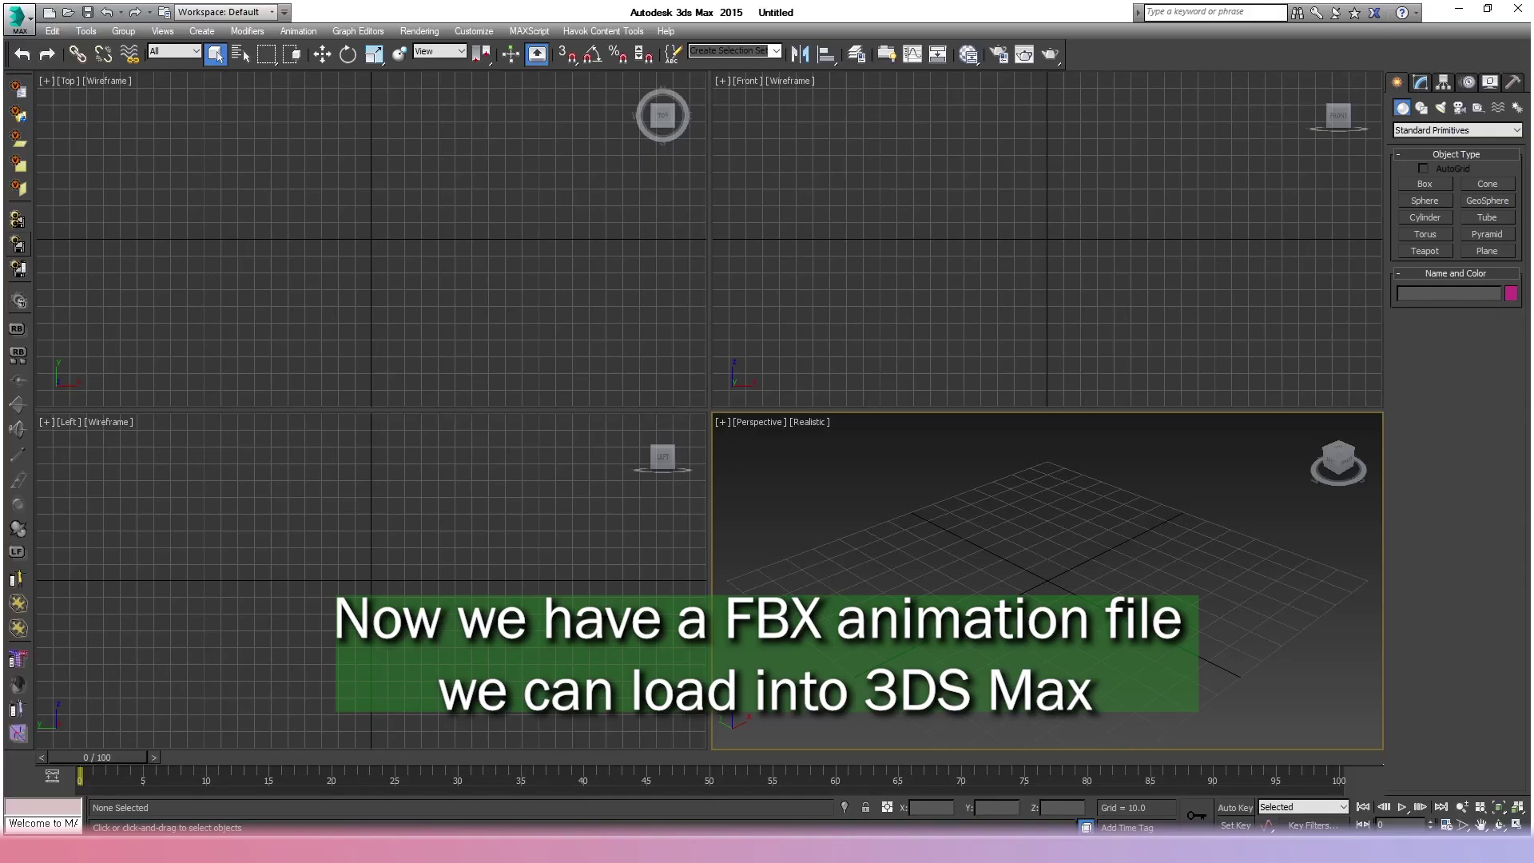
# Open F4BipedImport.max from the 3DS Max Projects folder inside Animation, discarding changes to the current scene.
pyautogui.click(16, 16)
pyautogui.click(52, 127)
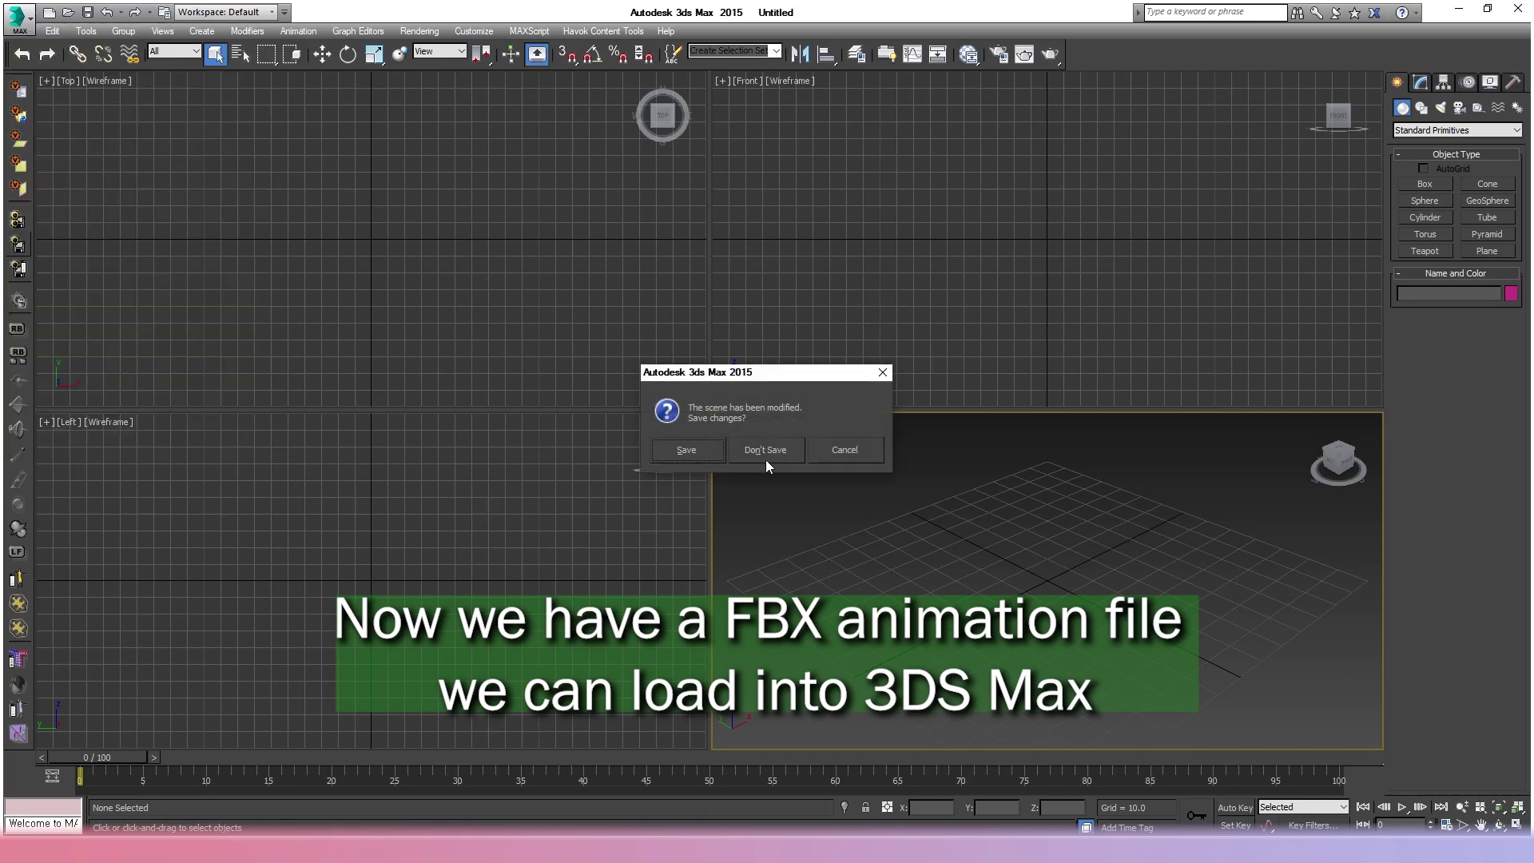
pyautogui.click(760, 451)
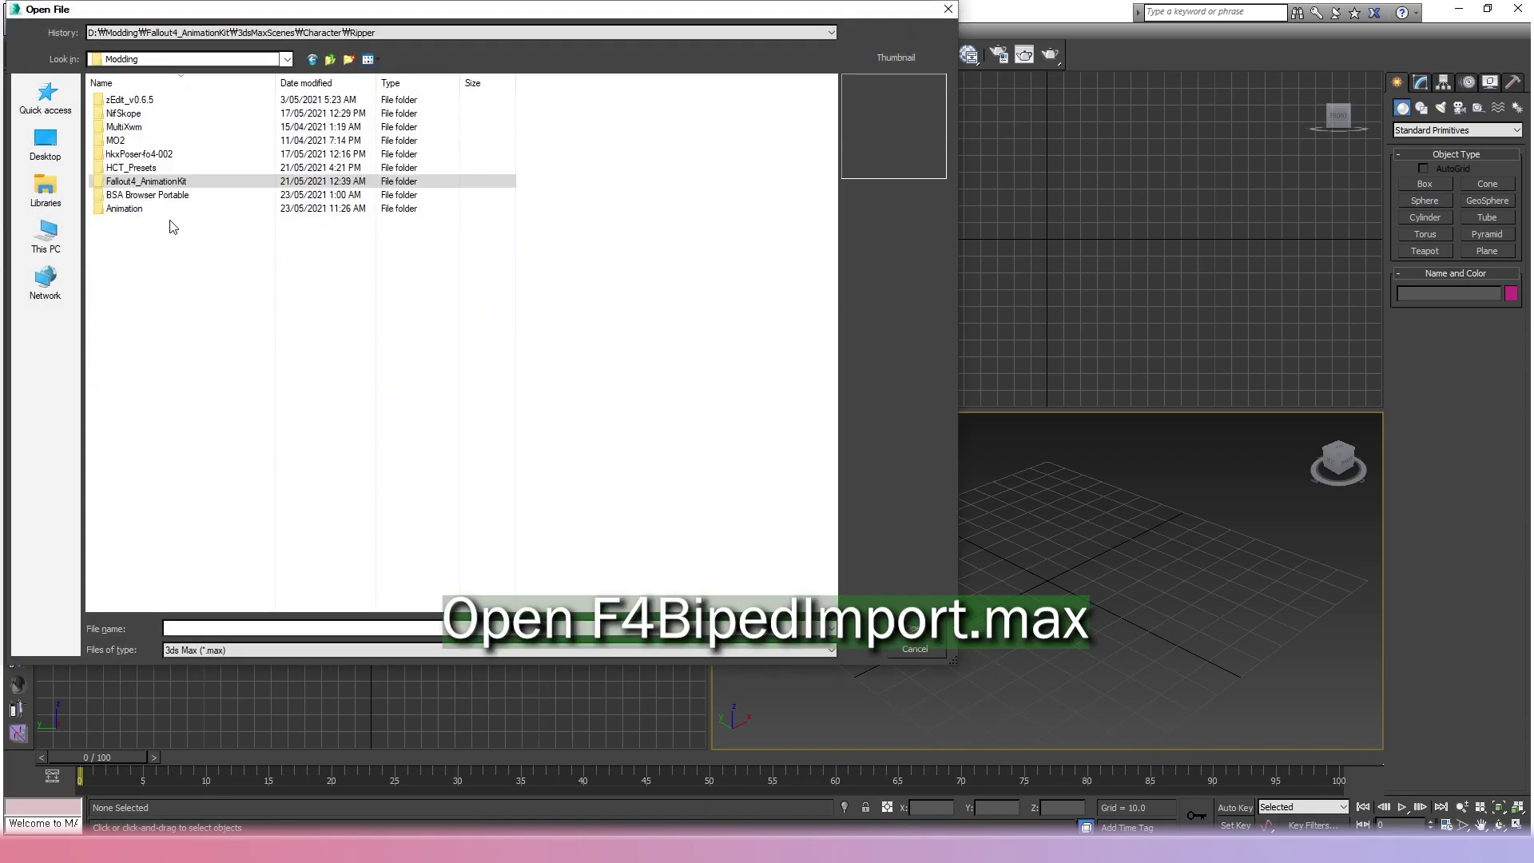
pyautogui.doubleClick(132, 219)
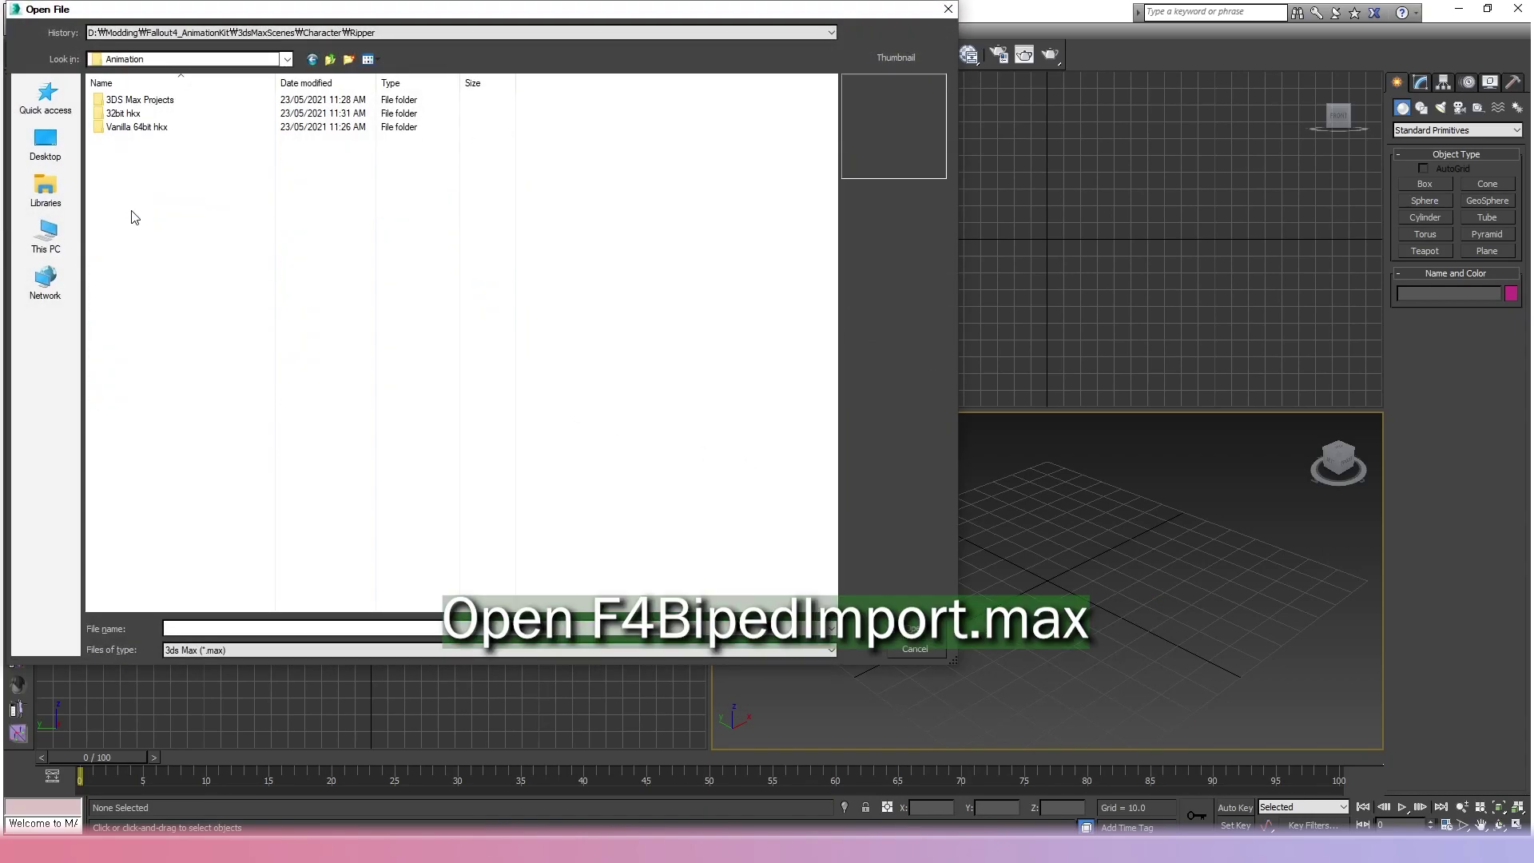
pyautogui.doubleClick(140, 99)
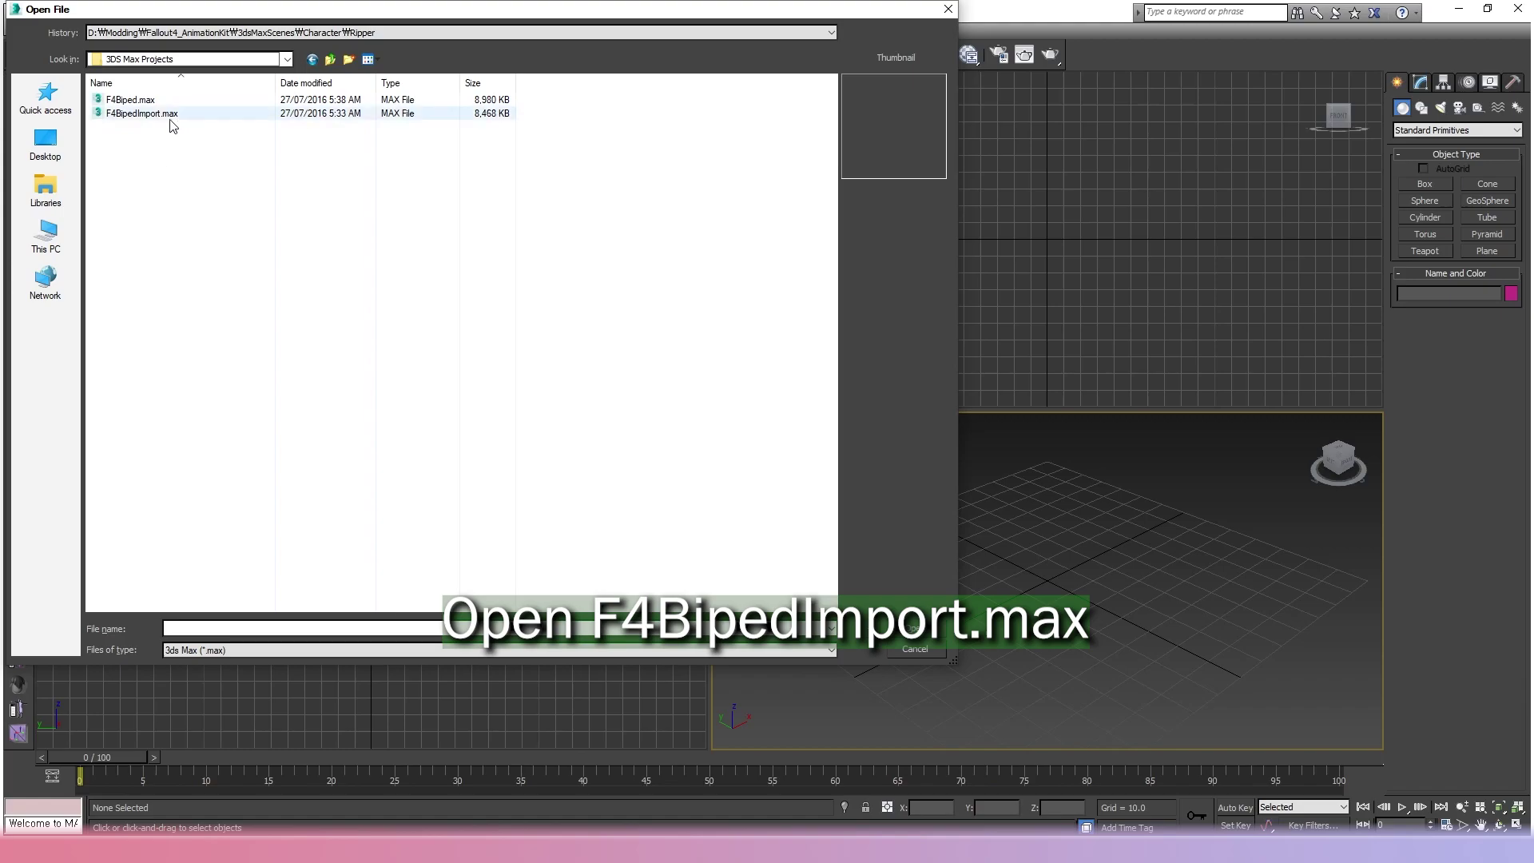
pyautogui.click(142, 114)
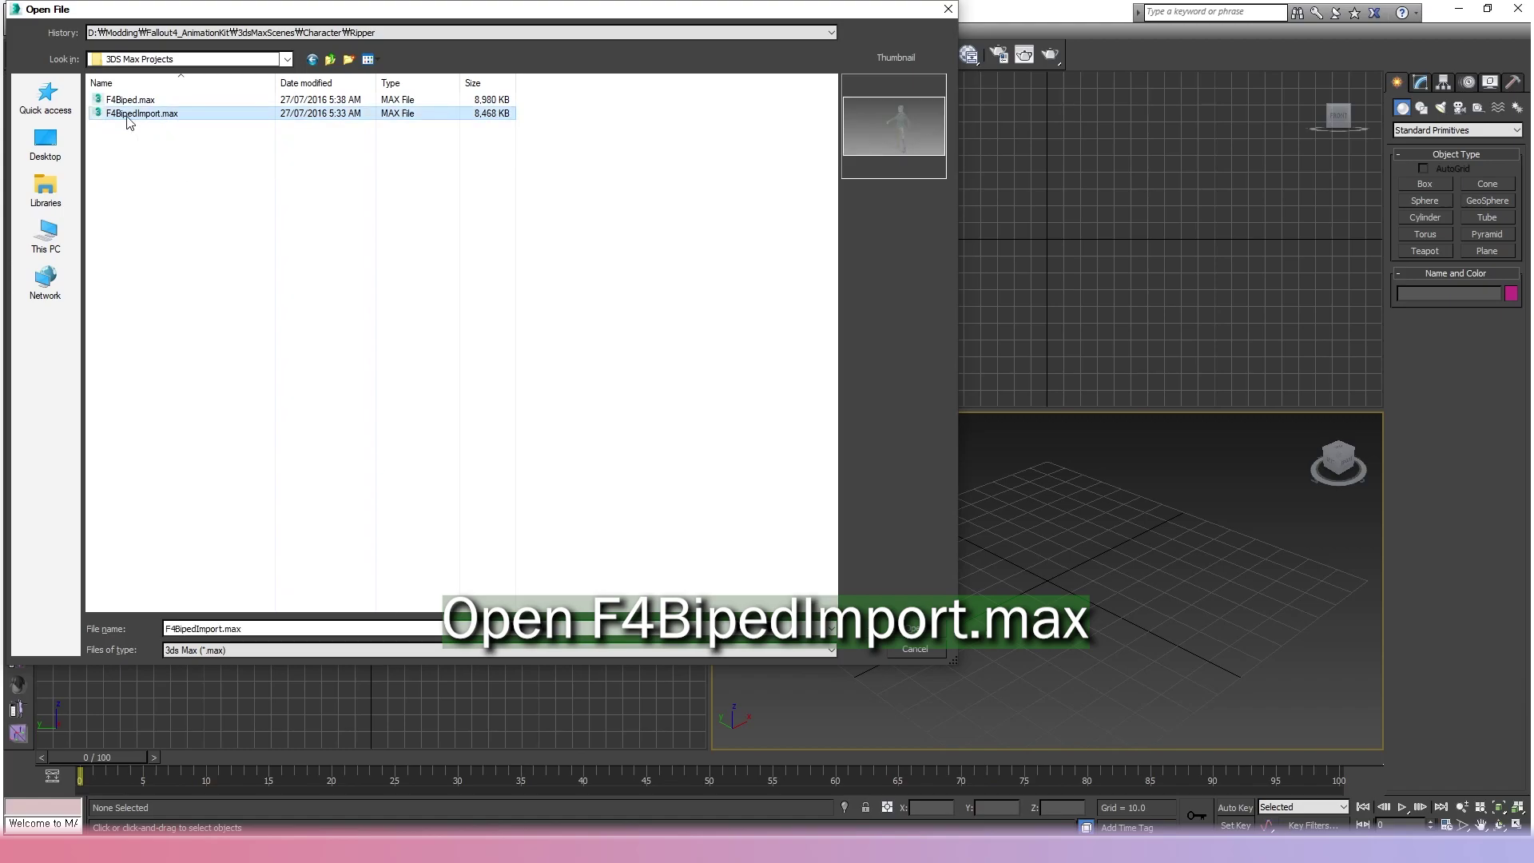
pyautogui.doubleClick(139, 115)
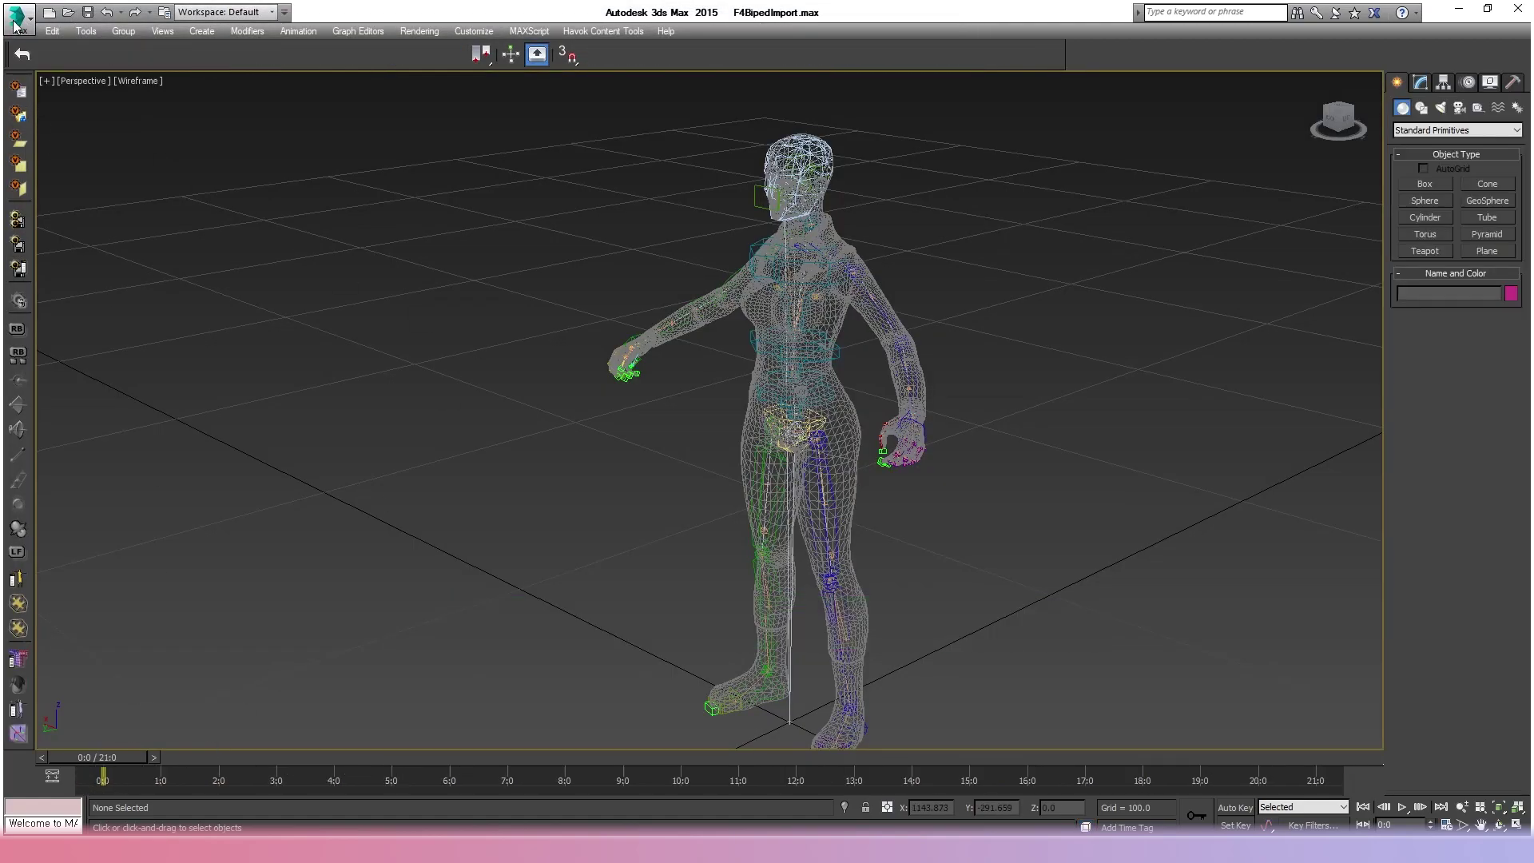
# Choose Base_1handed_ripper.fbx from the 32bit hkx folder as the file to import.
pyautogui.click(14, 24)
pyautogui.click(36, 237)
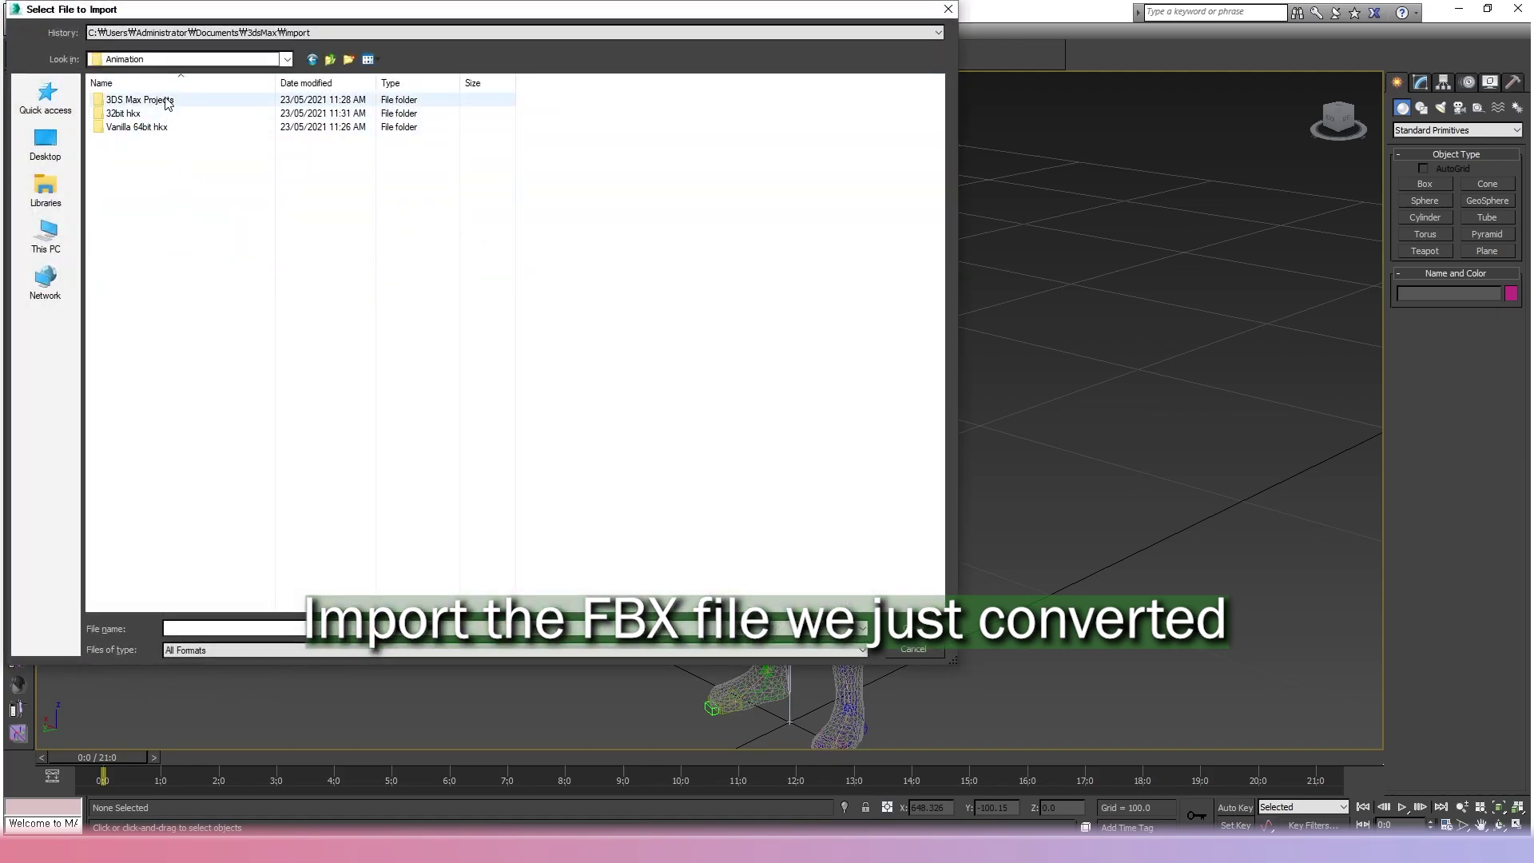
pyautogui.doubleClick(182, 115)
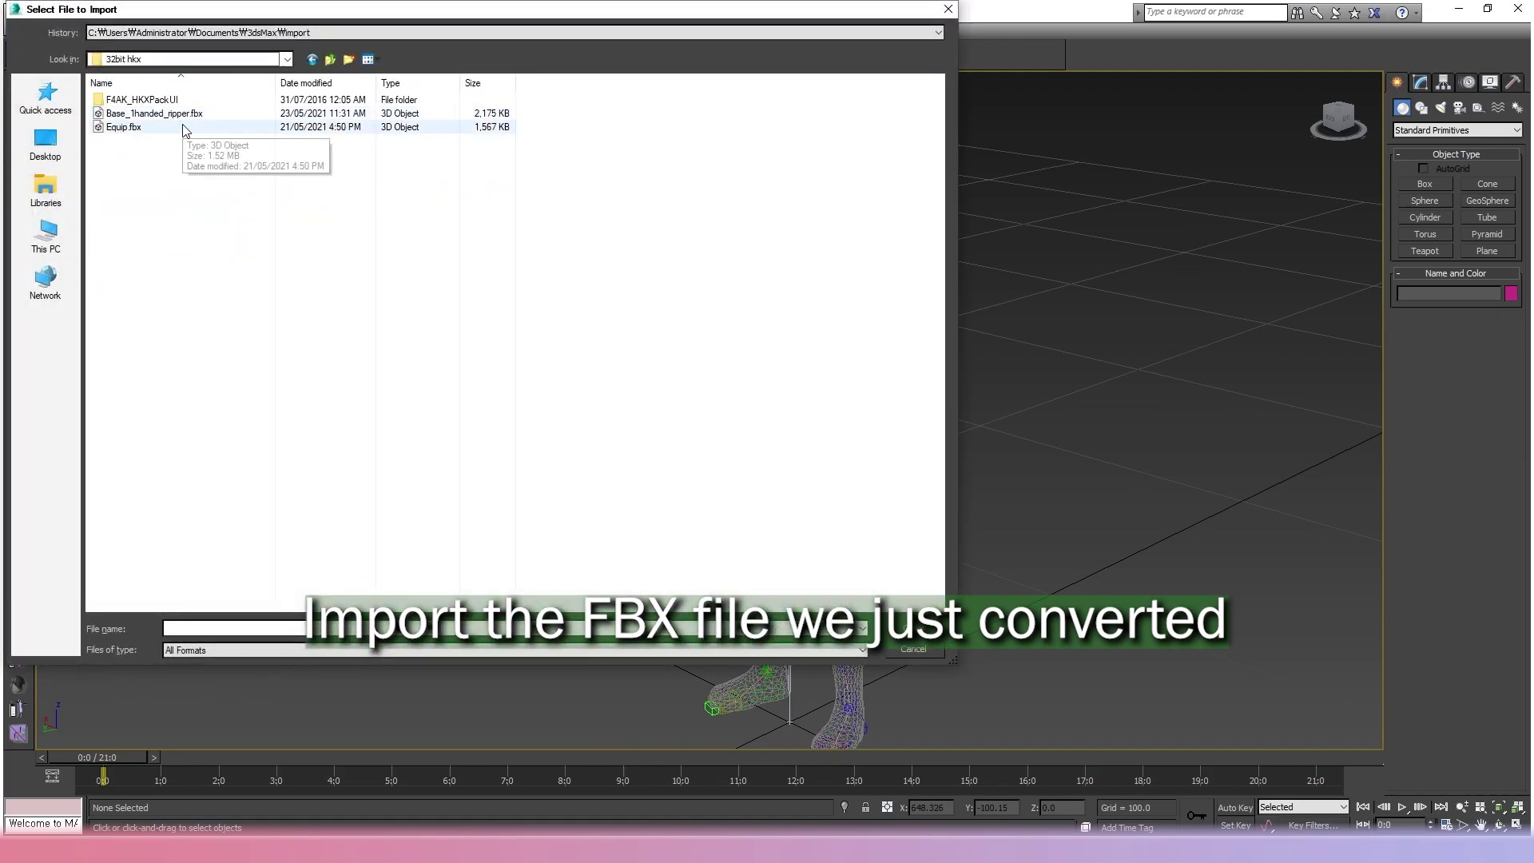
pyautogui.click(196, 115)
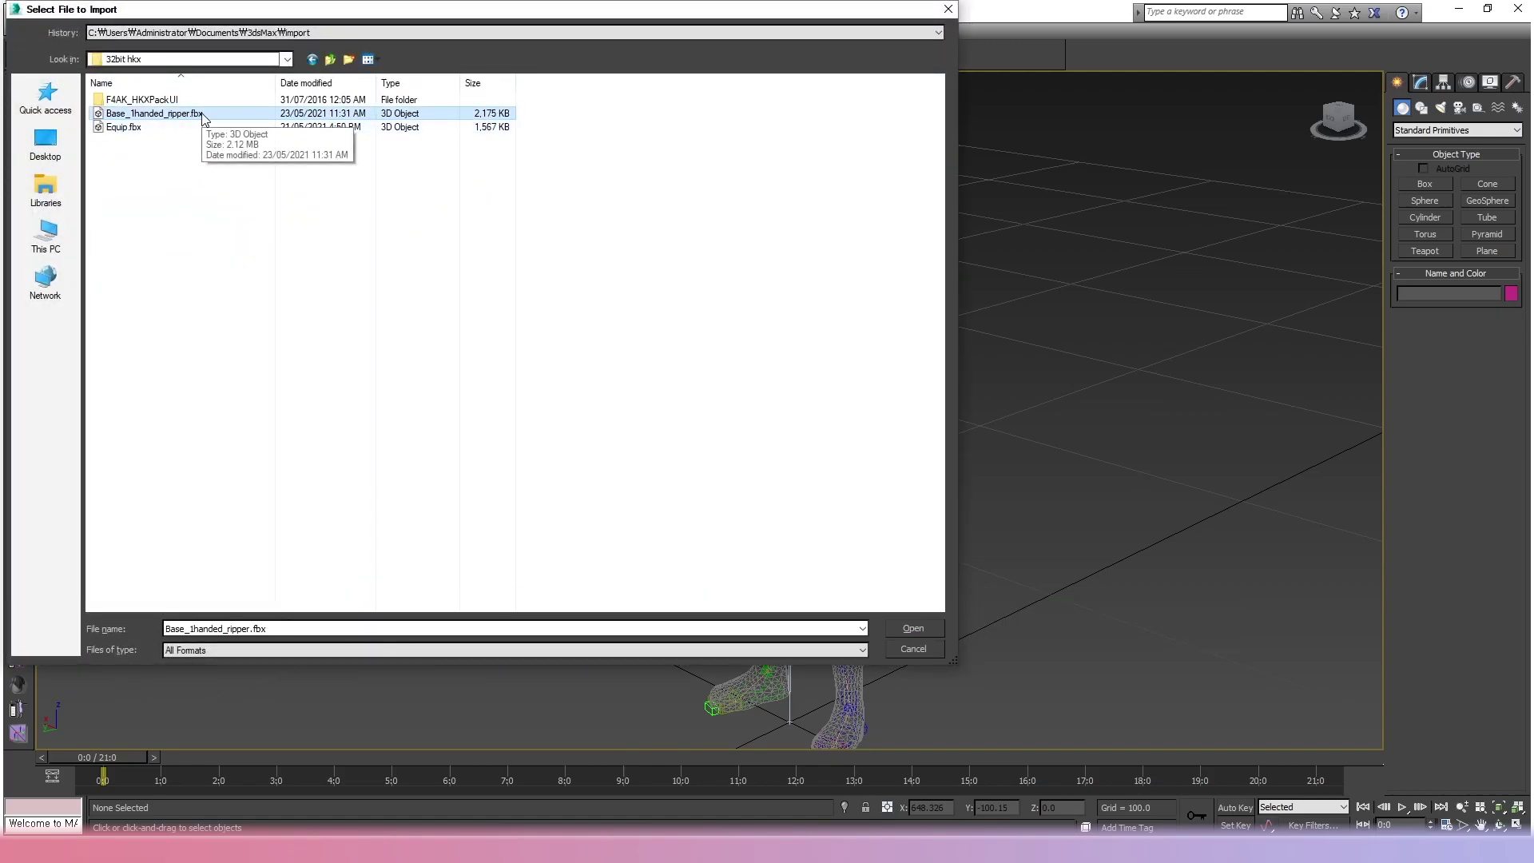
pyautogui.doubleClick(201, 113)
# Set the FBX import's file content to Update animation with Fill Timeline enabled, and run the import.
pyautogui.moveTo(1029, 381); pyautogui.dragTo(1031, 482)
pyautogui.click(926, 277)
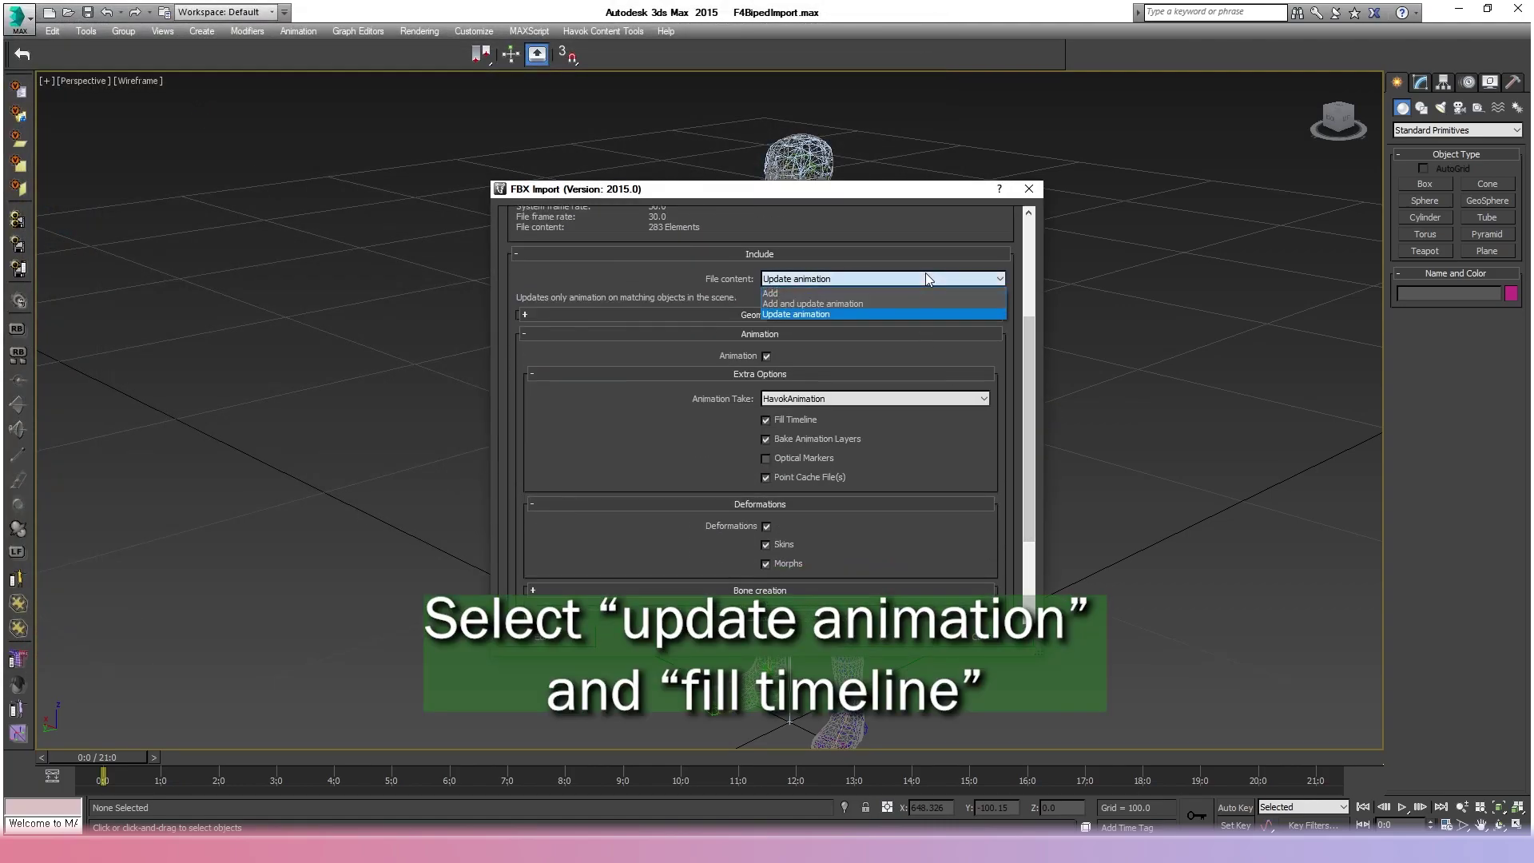
pyautogui.click(848, 314)
pyautogui.click(769, 420)
pyautogui.click(764, 420)
pyautogui.click(890, 643)
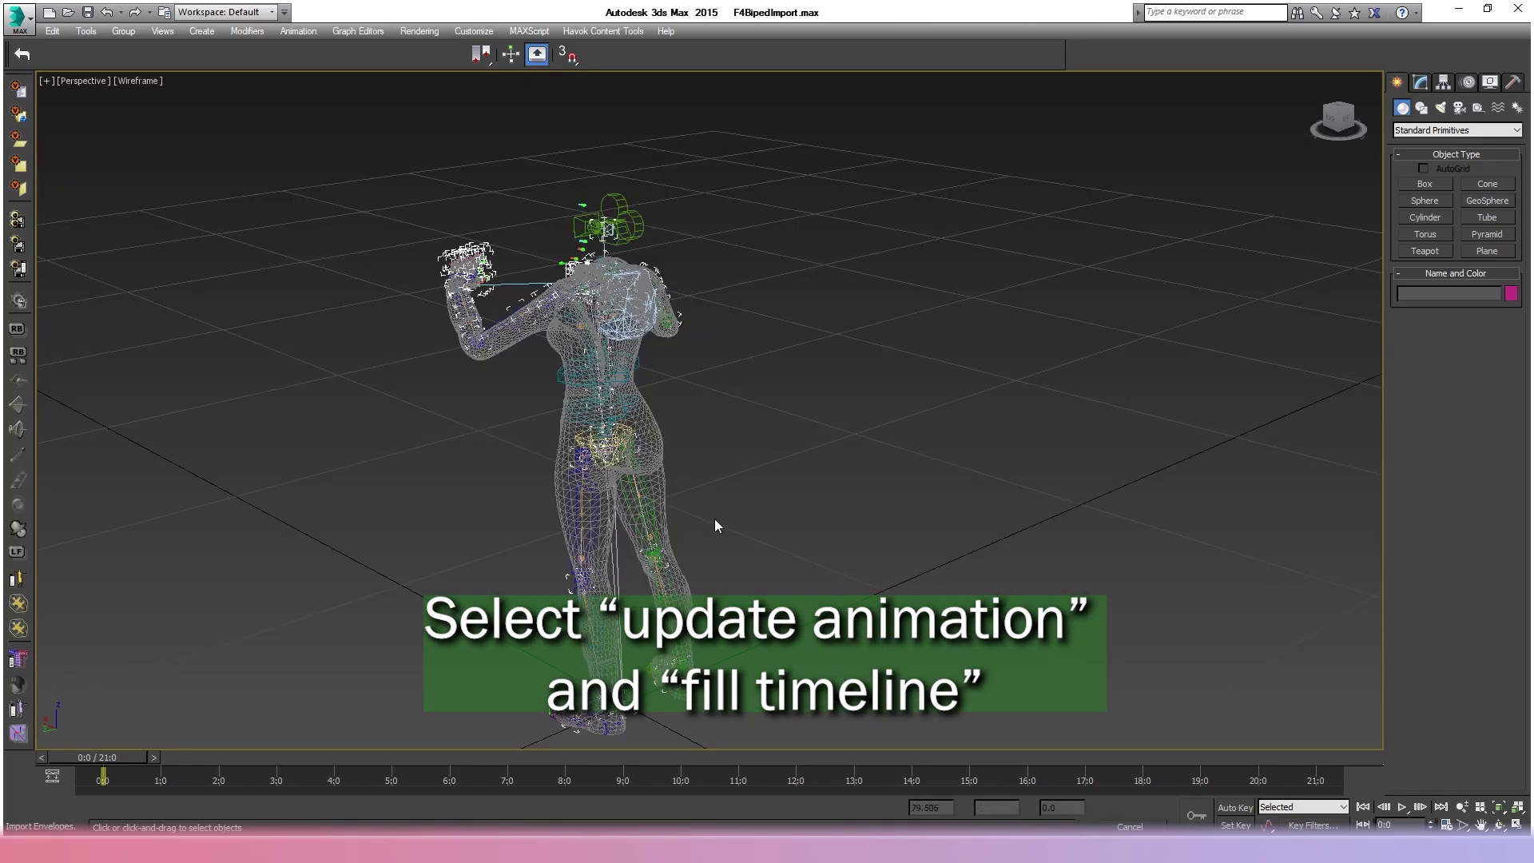
# Show all four viewports and scrub the timeline from start to end to review the body's motion.
pyautogui.hotkey('alt', 'w')
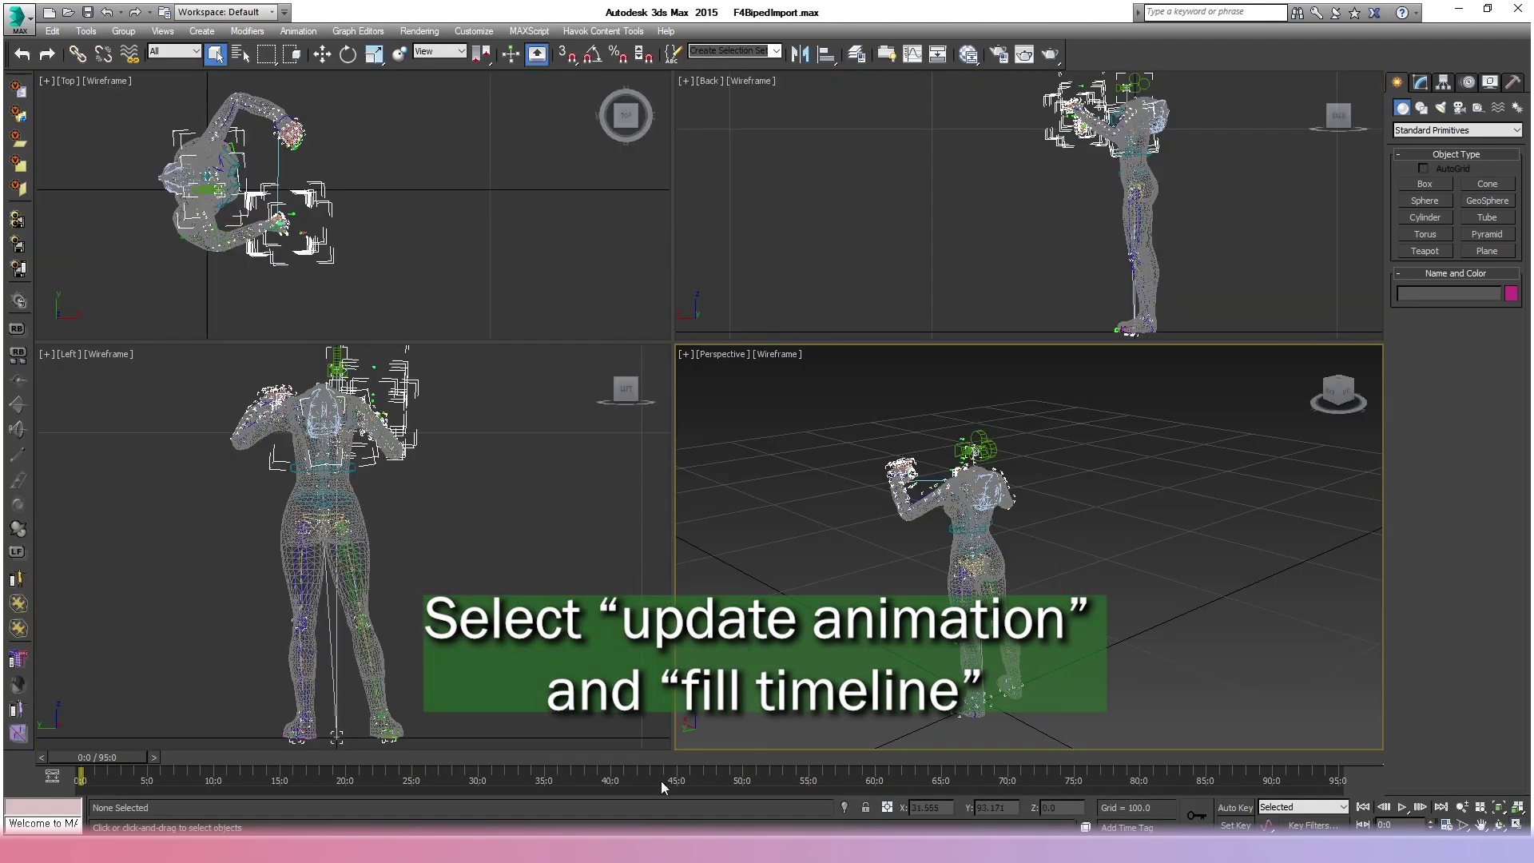
pyautogui.moveTo(134, 757); pyautogui.dragTo(64, 757)
pyautogui.press('q')
pyautogui.press('e')
pyautogui.moveTo(115, 761); pyautogui.dragTo(364, 759)
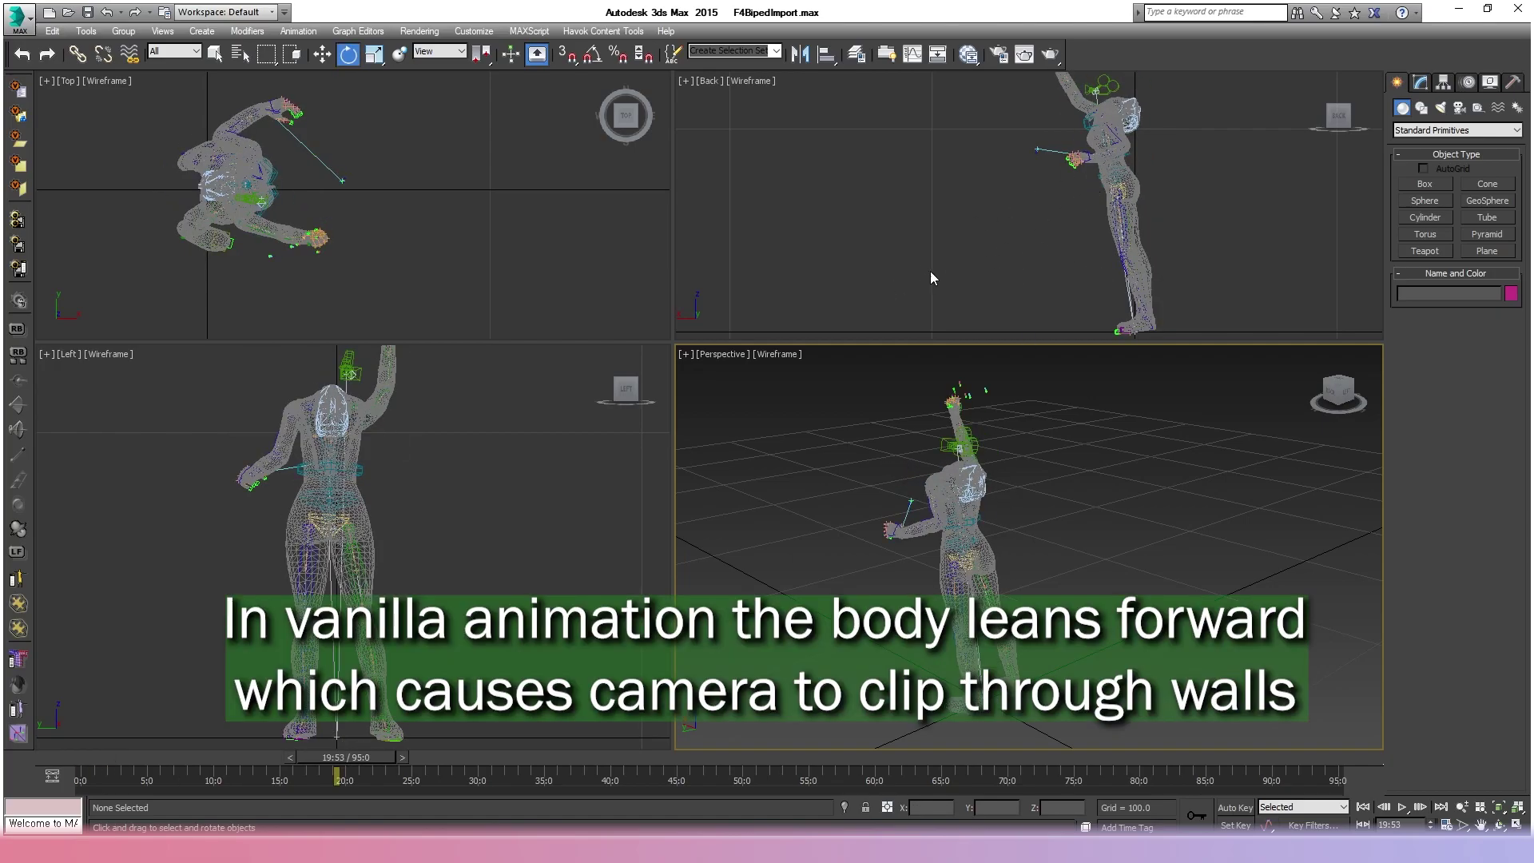
pyautogui.moveTo(360, 758); pyautogui.dragTo(1350, 769)
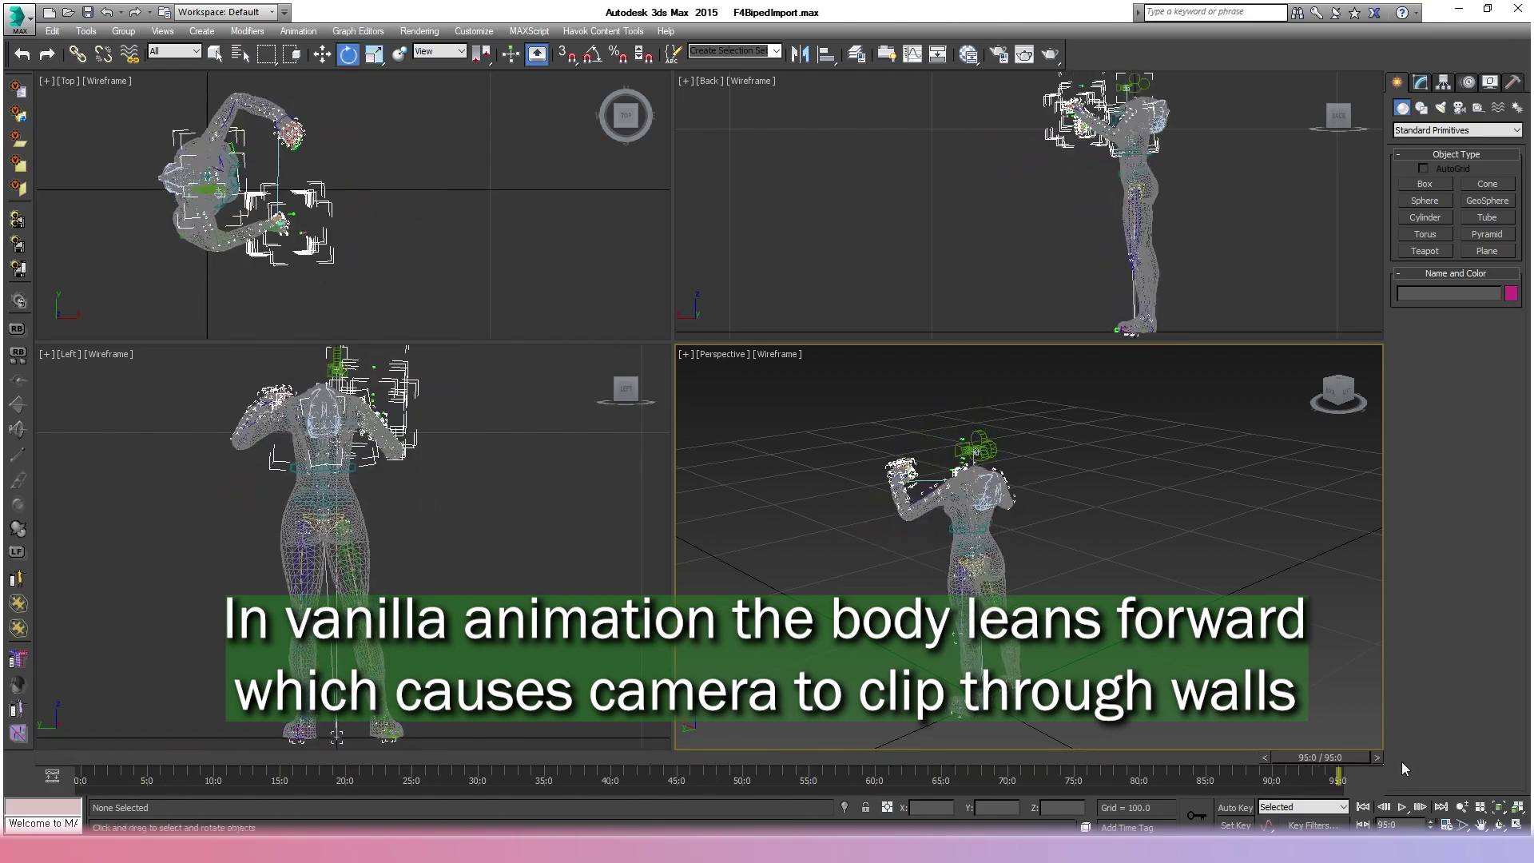
# Select the Root object by name and delete all its keyframes across the timeline.
pyautogui.click(241, 54)
pyautogui.doubleClick(73, 251)
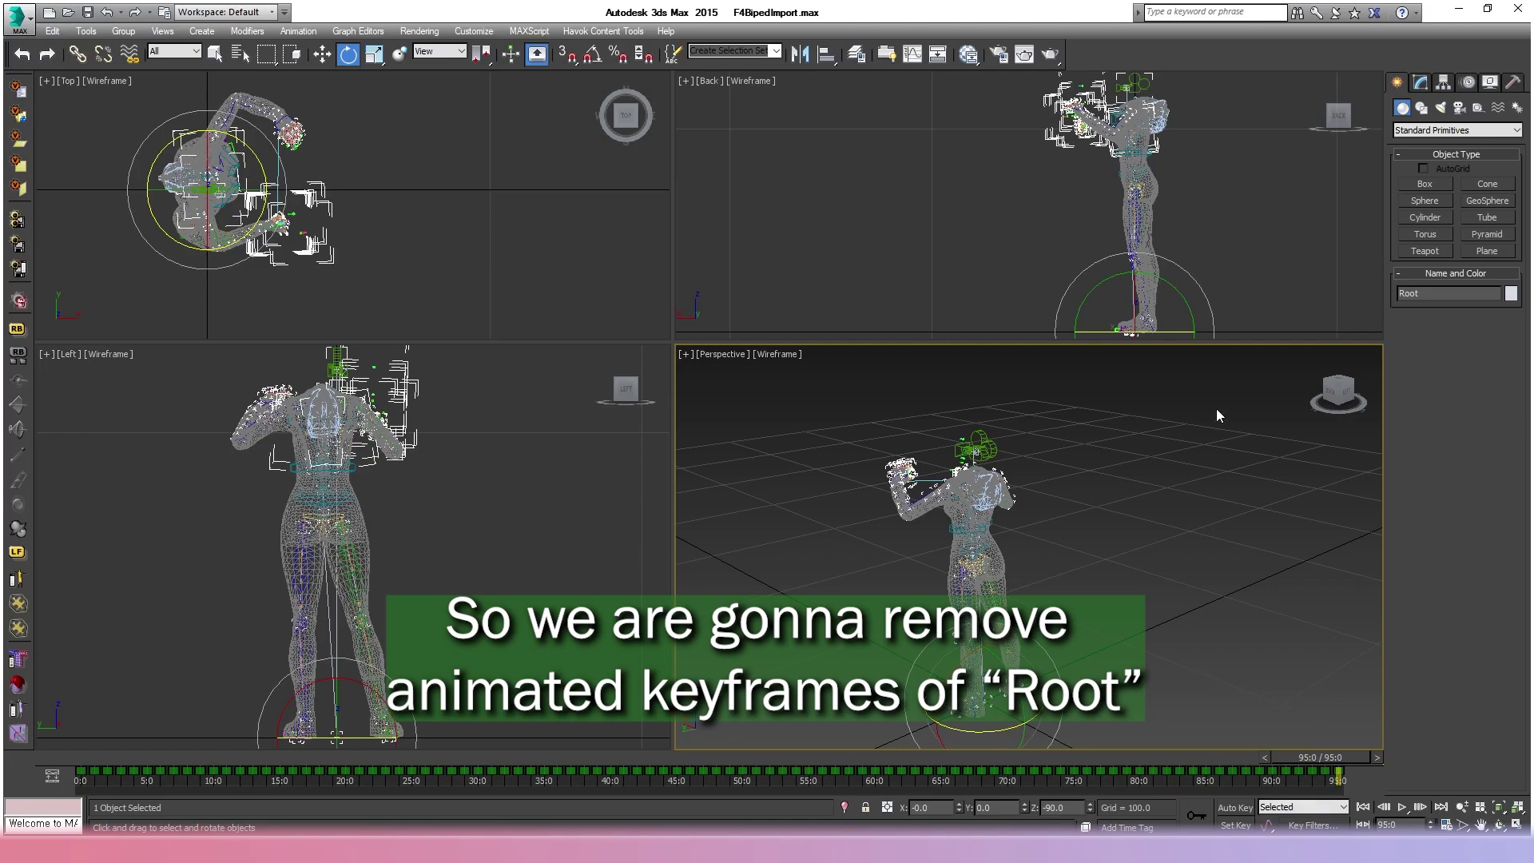
pyautogui.moveTo(1341, 768); pyautogui.dragTo(1502, 759)
pyautogui.press('Delete')
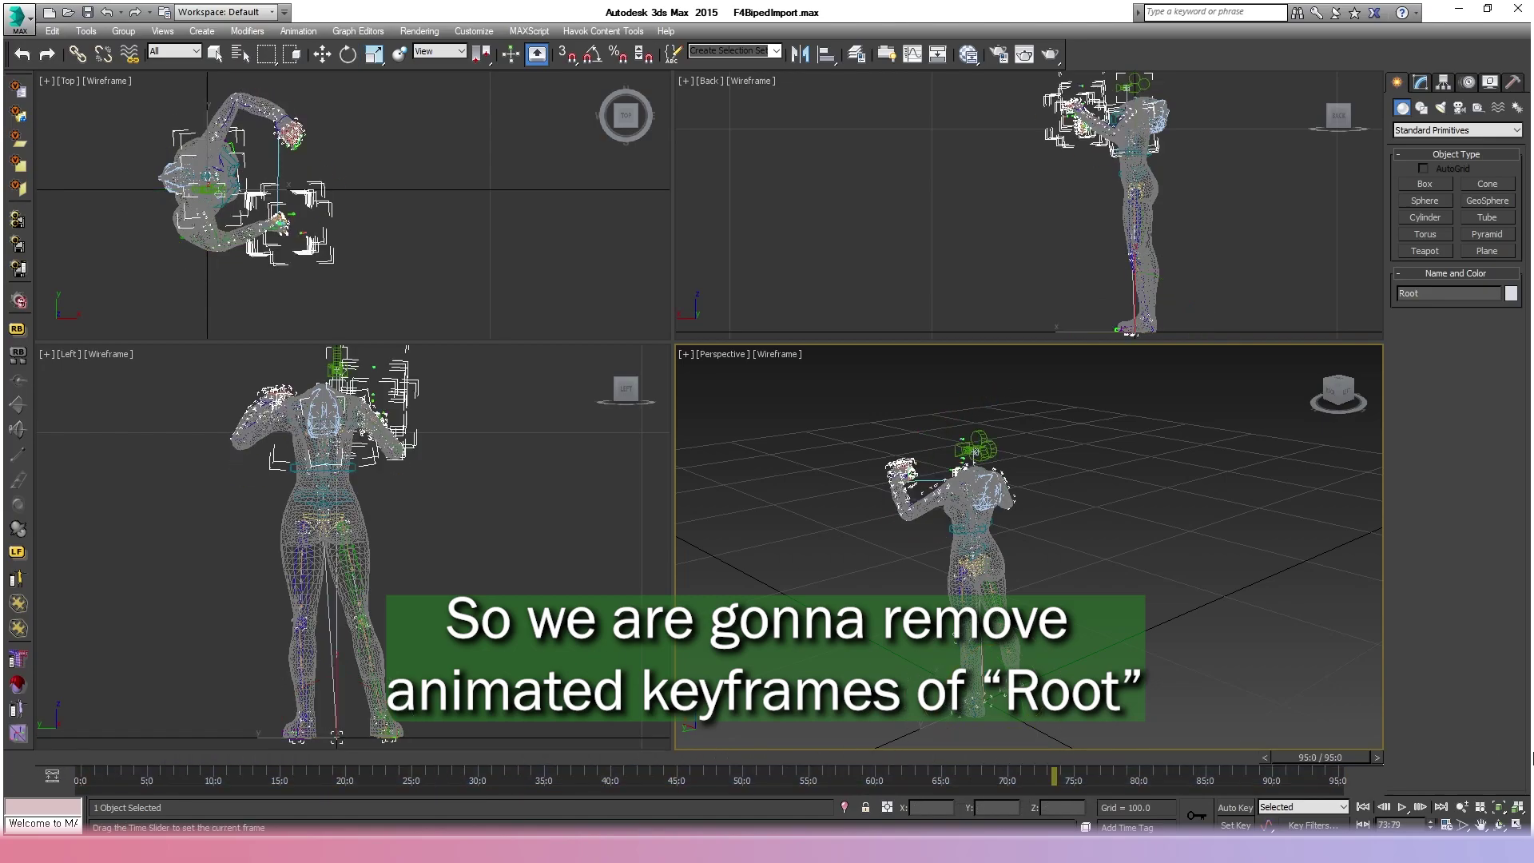
# Reset the Root object's XYZ rotation to 0, 0, 0 at frame 0, then deselect it.
pyautogui.press('Home')
pyautogui.press('e')
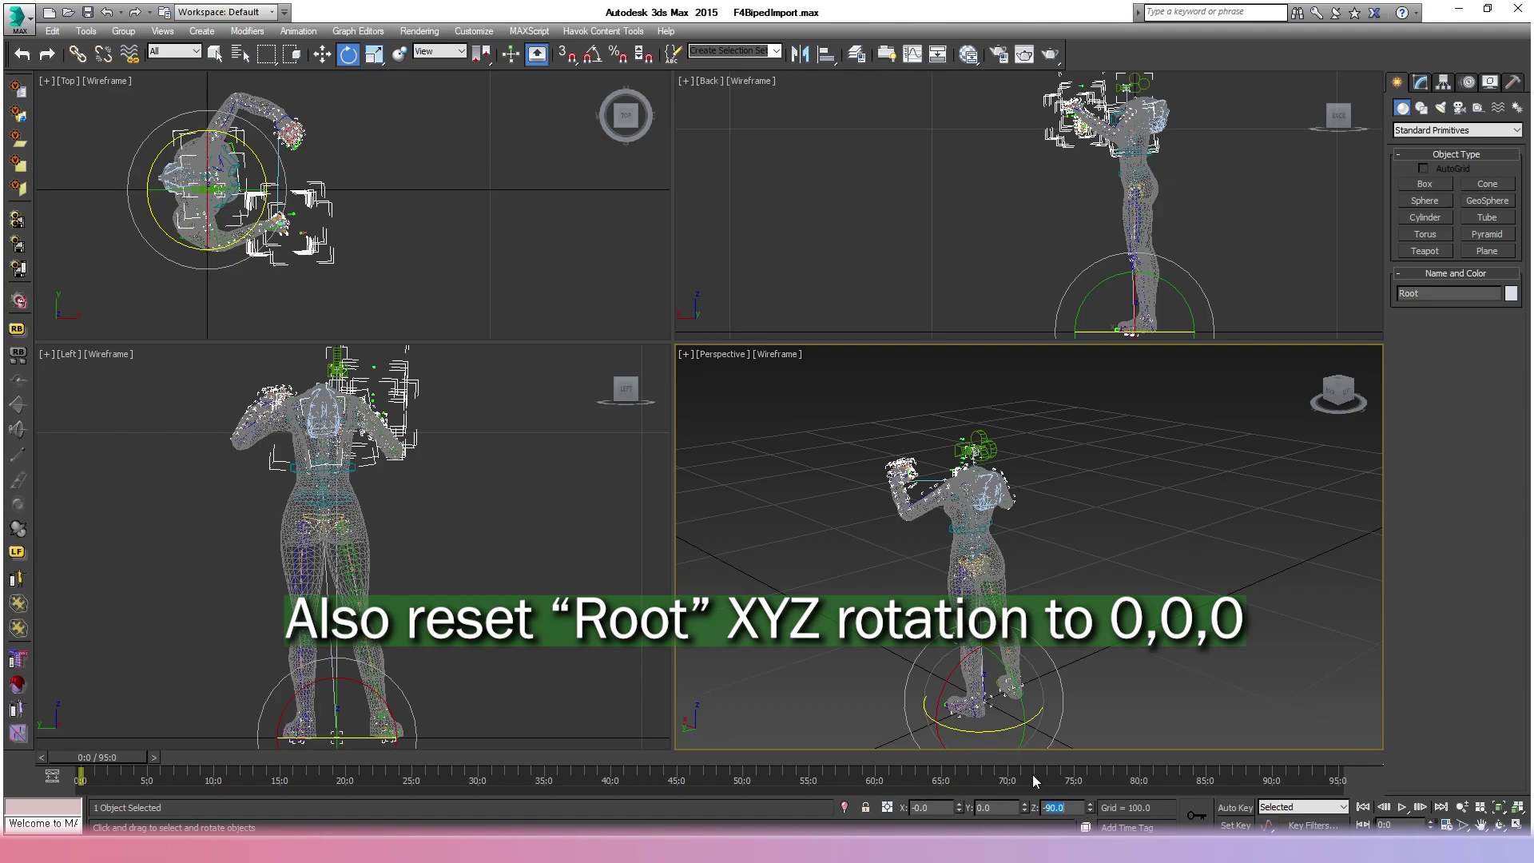
pyautogui.press('Return')
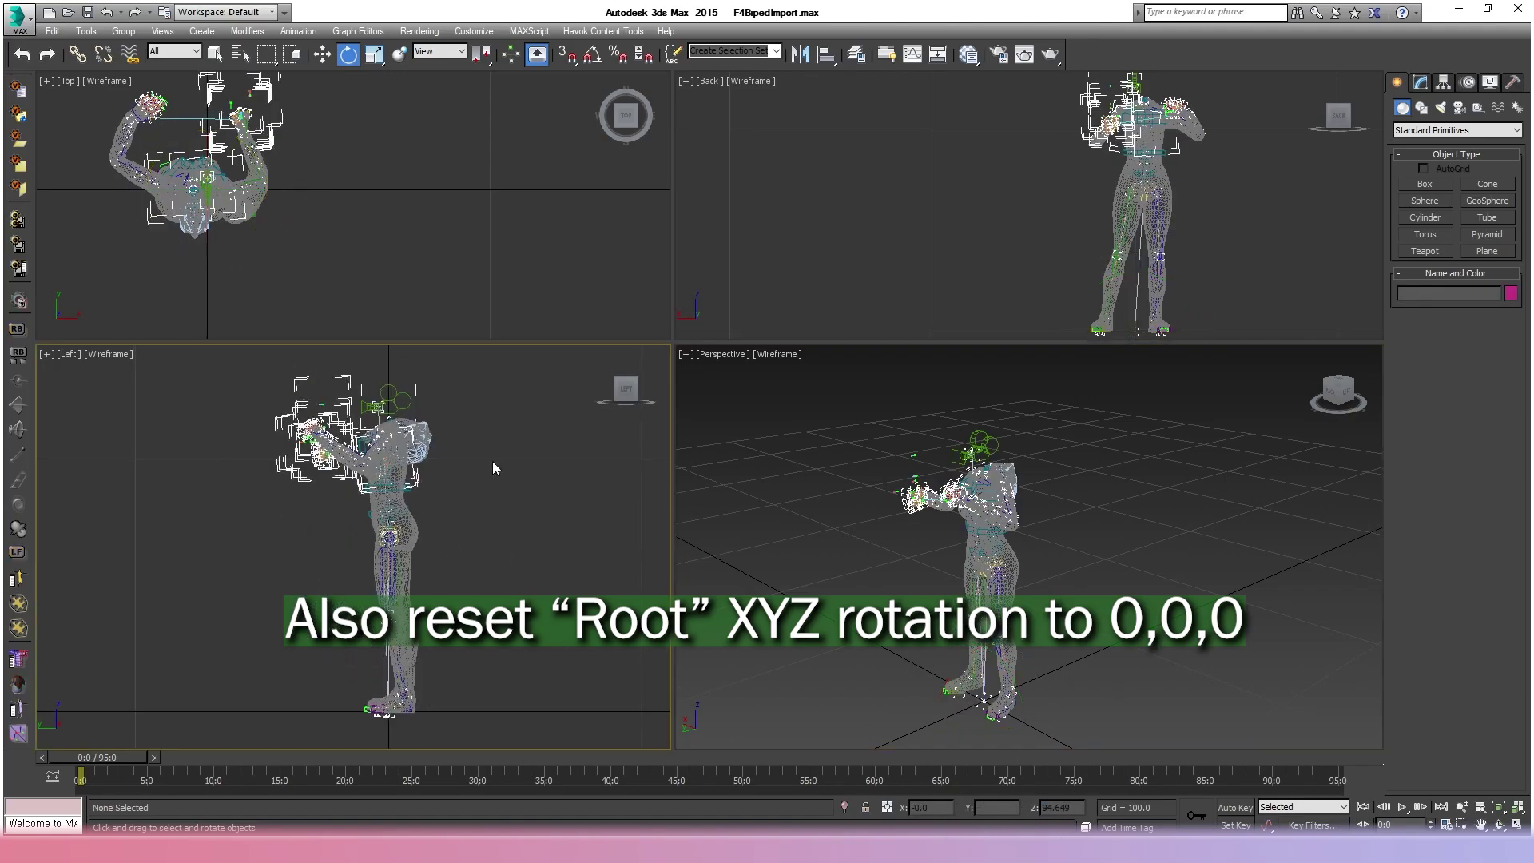
# Switch the perspective viewport to the view from Camera.
pyautogui.press('c')
pyautogui.click(707, 321)
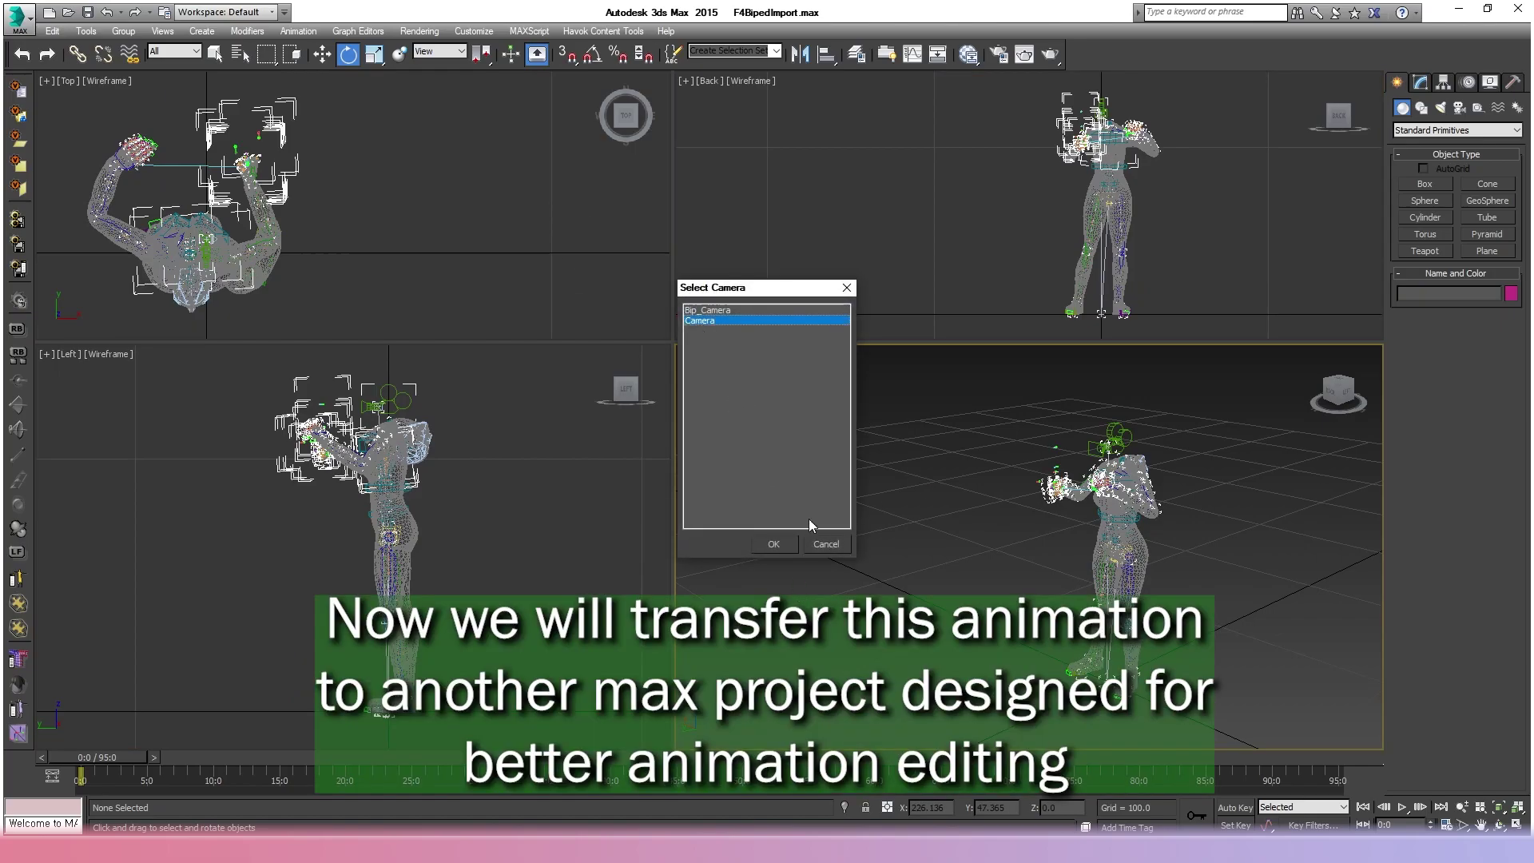
pyautogui.click(772, 543)
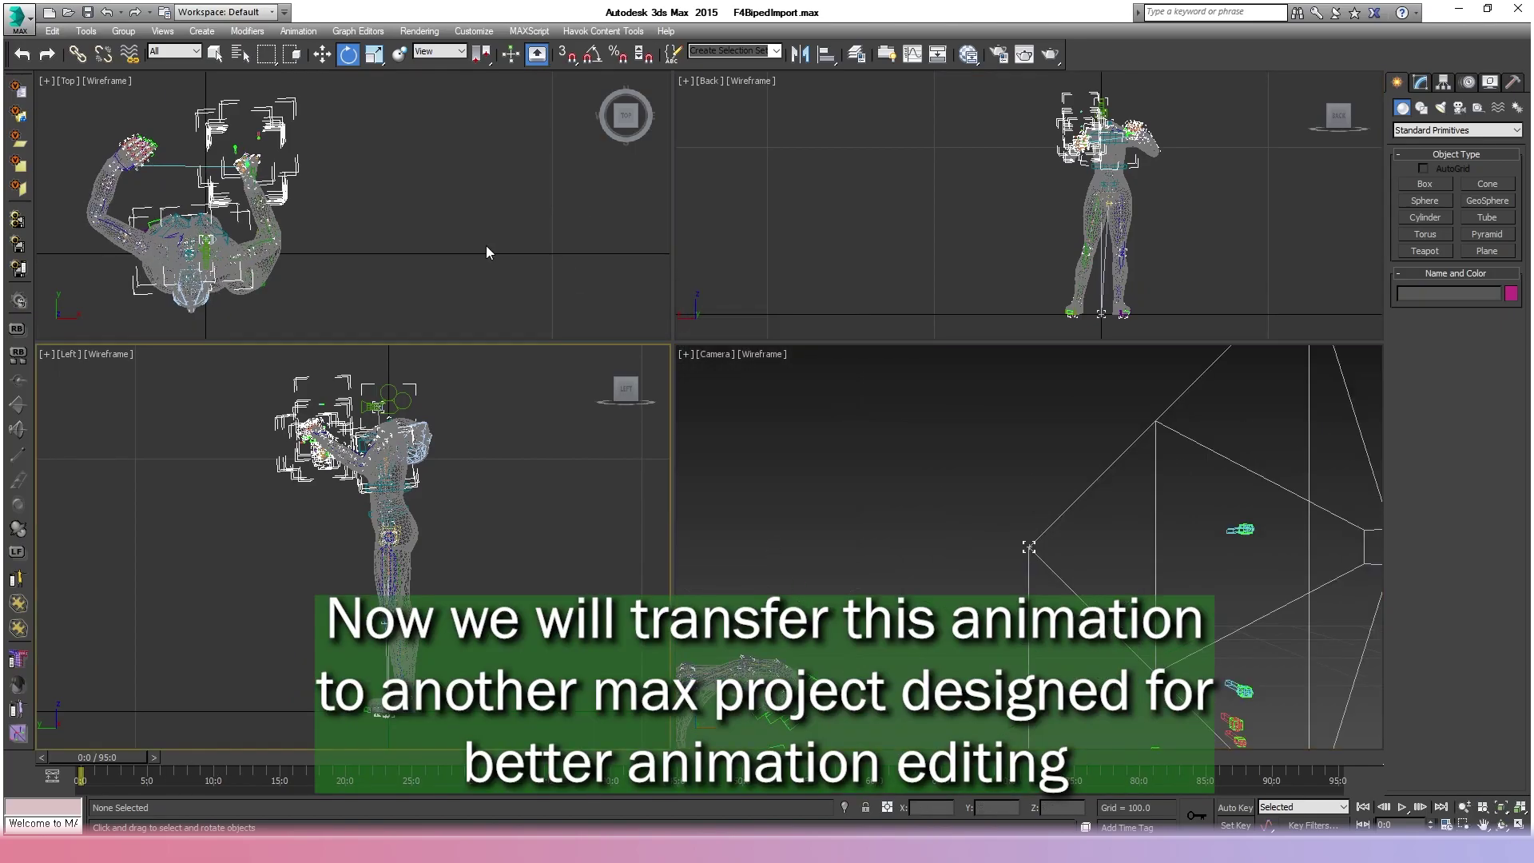
# Select the SaveAnimation selection set and choose Ripper_base.xaf in the sceneassets animations folder as the animation save file.
pyautogui.click(775, 50)
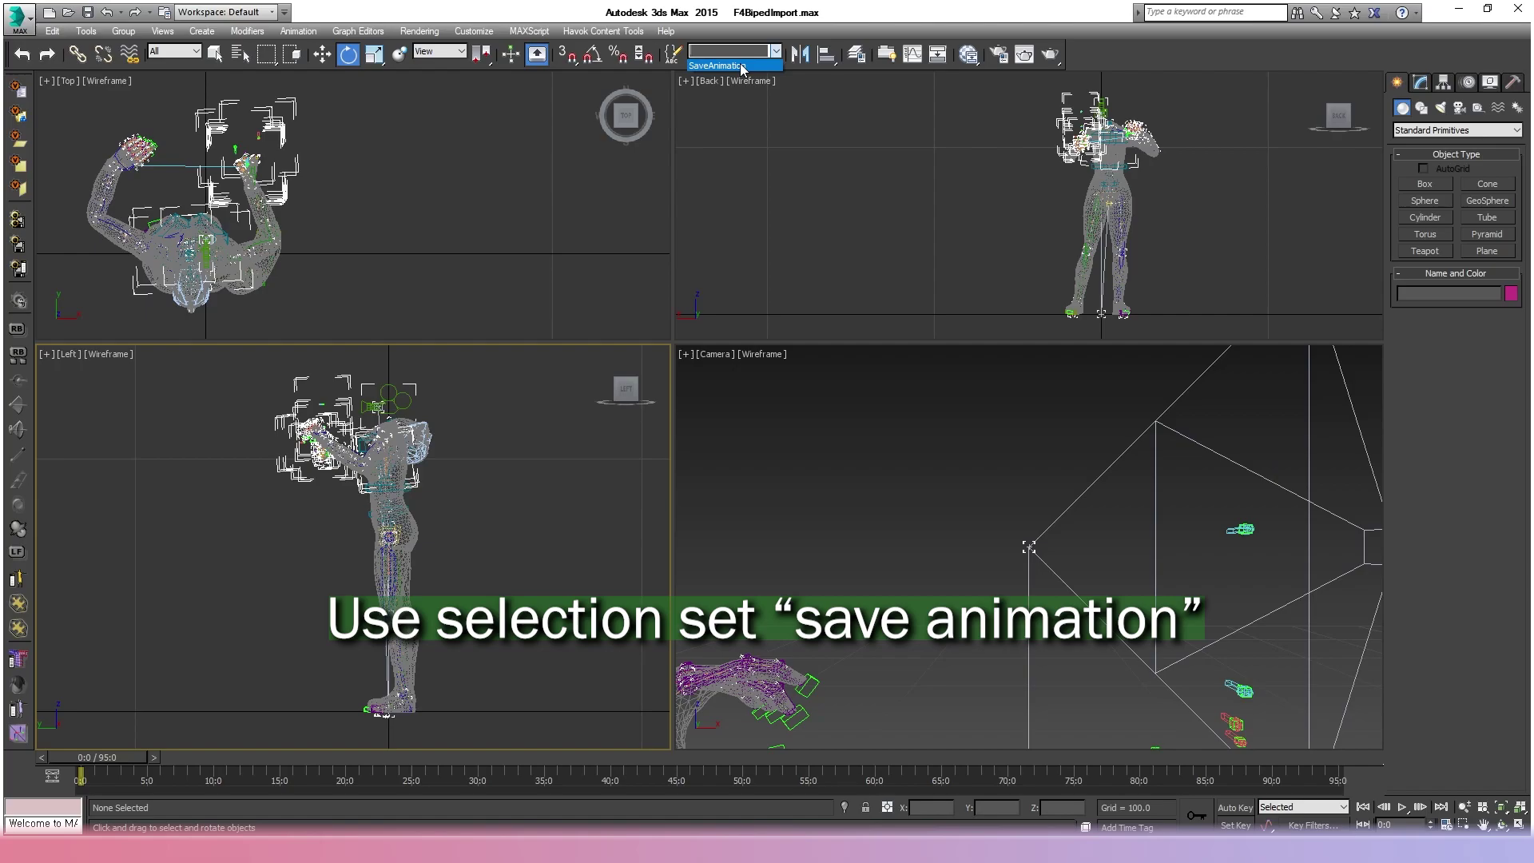
pyautogui.click(743, 66)
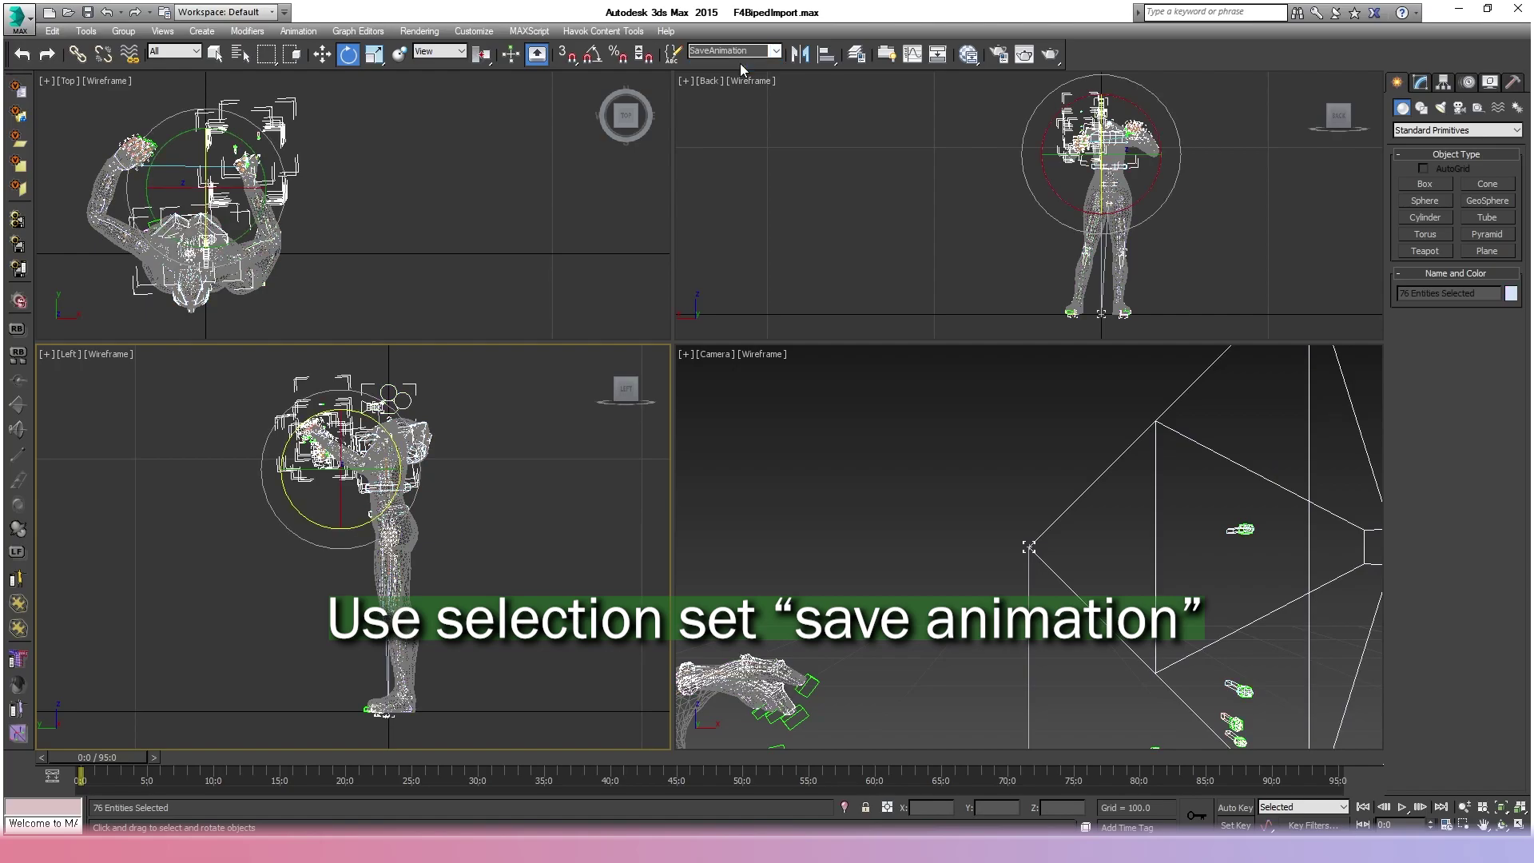
pyautogui.click(286, 32)
pyautogui.click(329, 68)
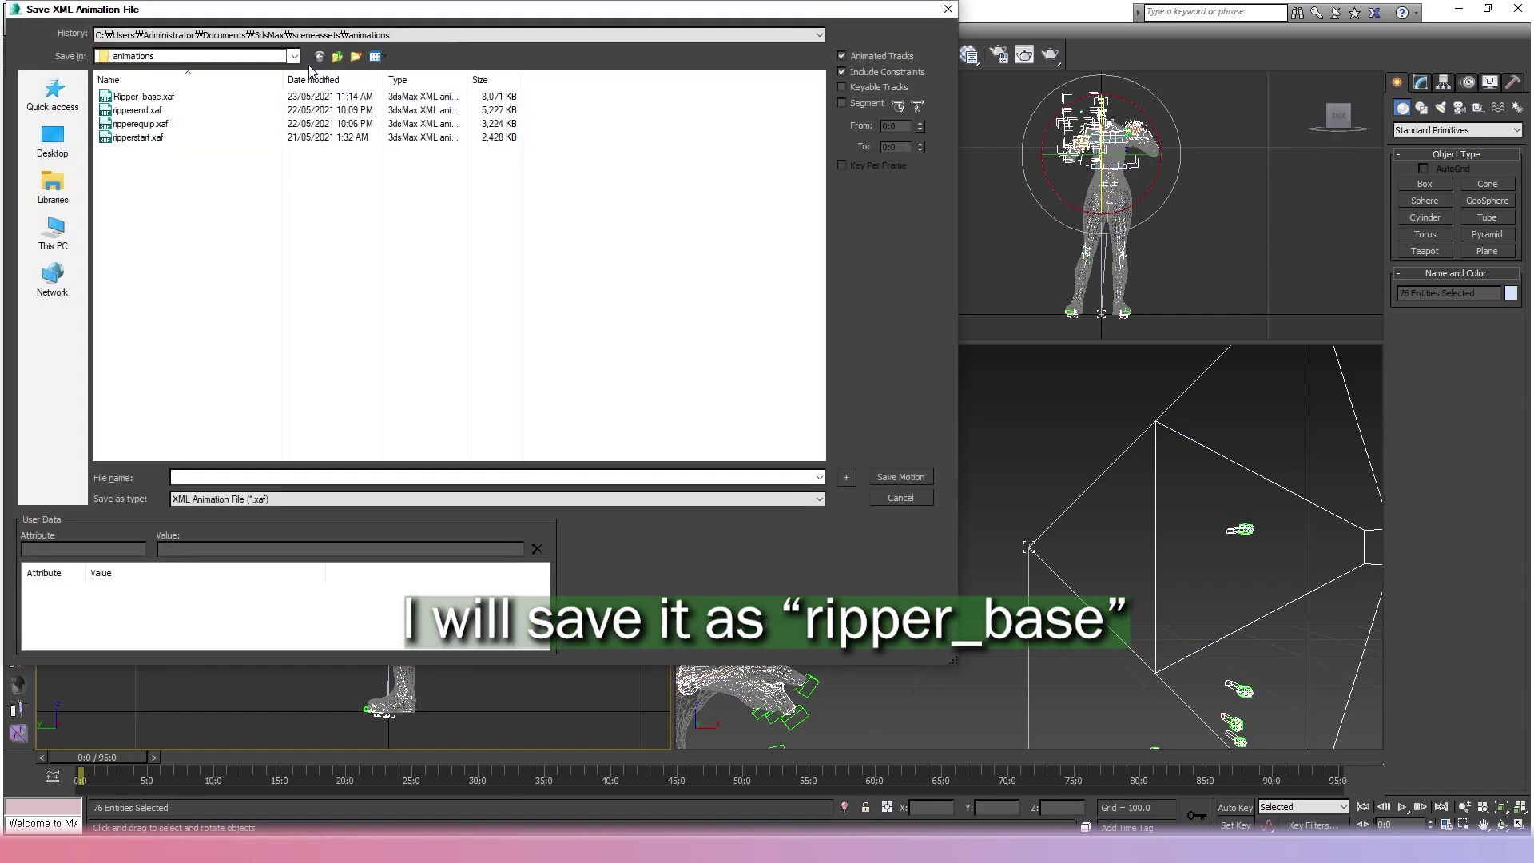
pyautogui.click(337, 56)
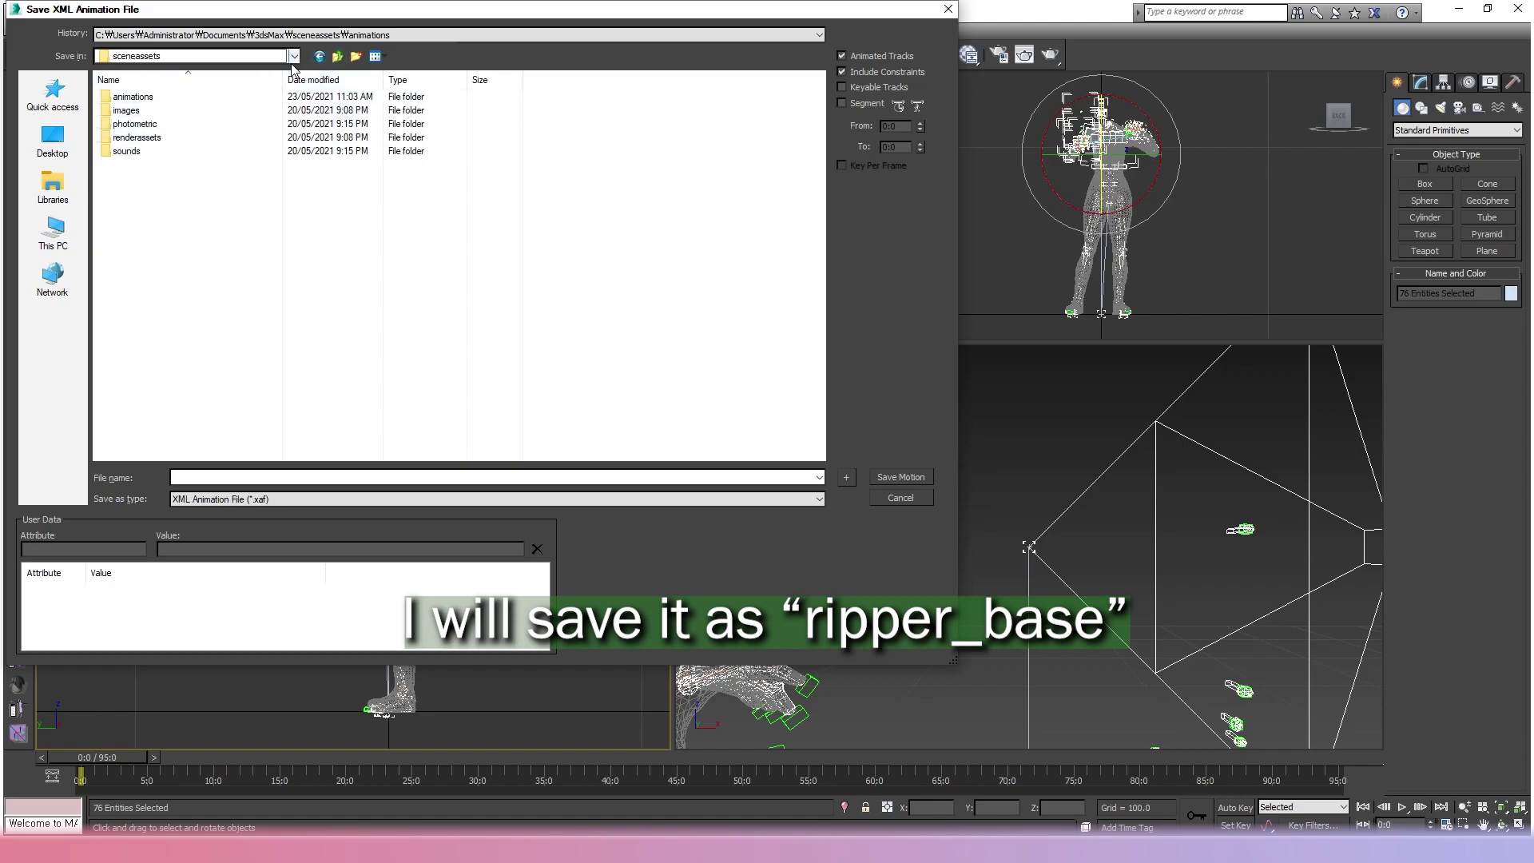
pyautogui.doubleClick(160, 98)
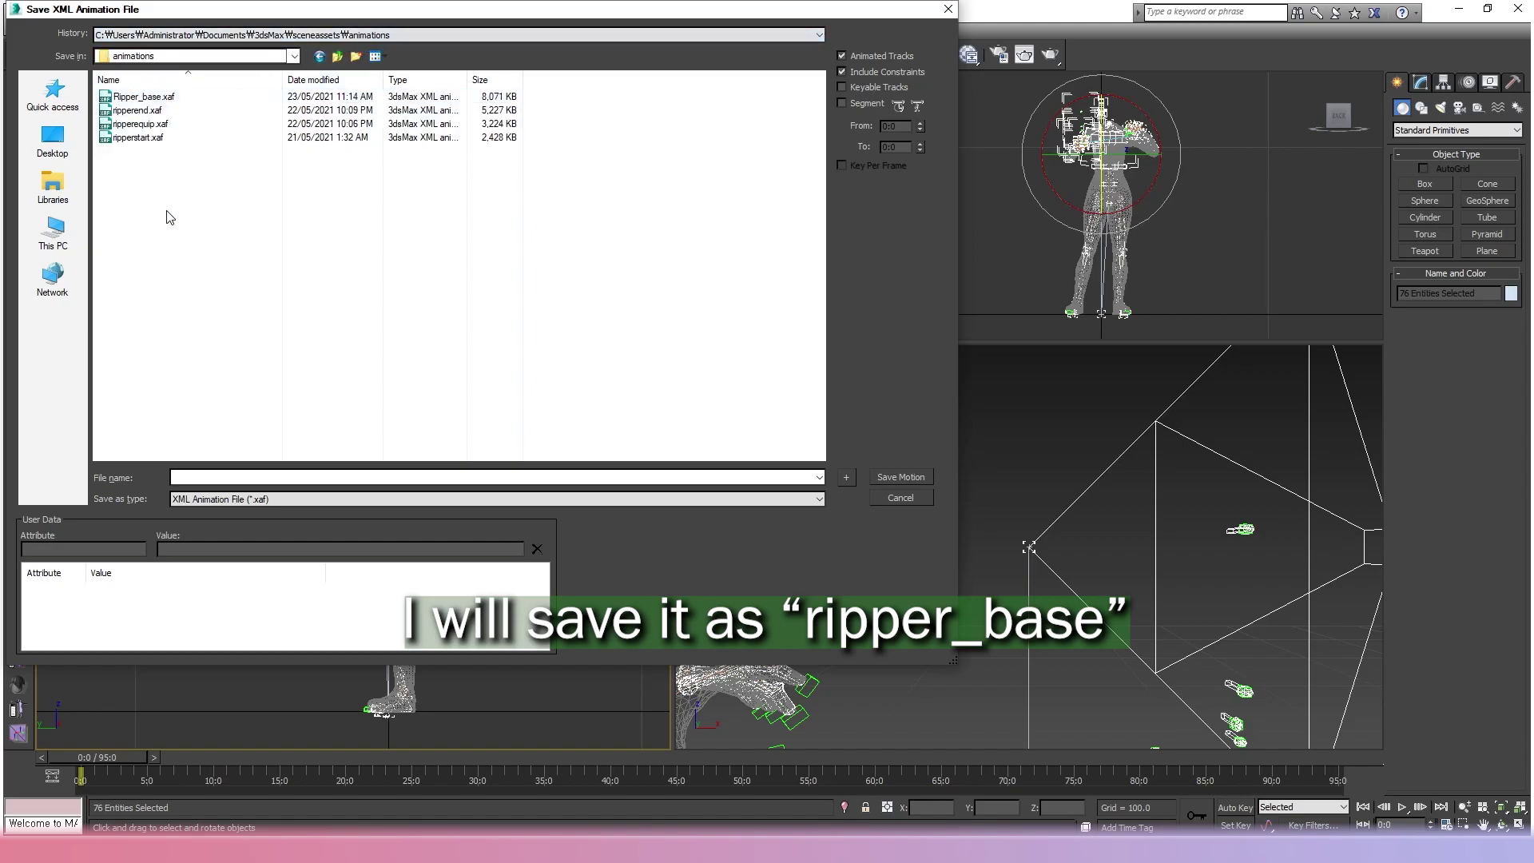
pyautogui.click(134, 96)
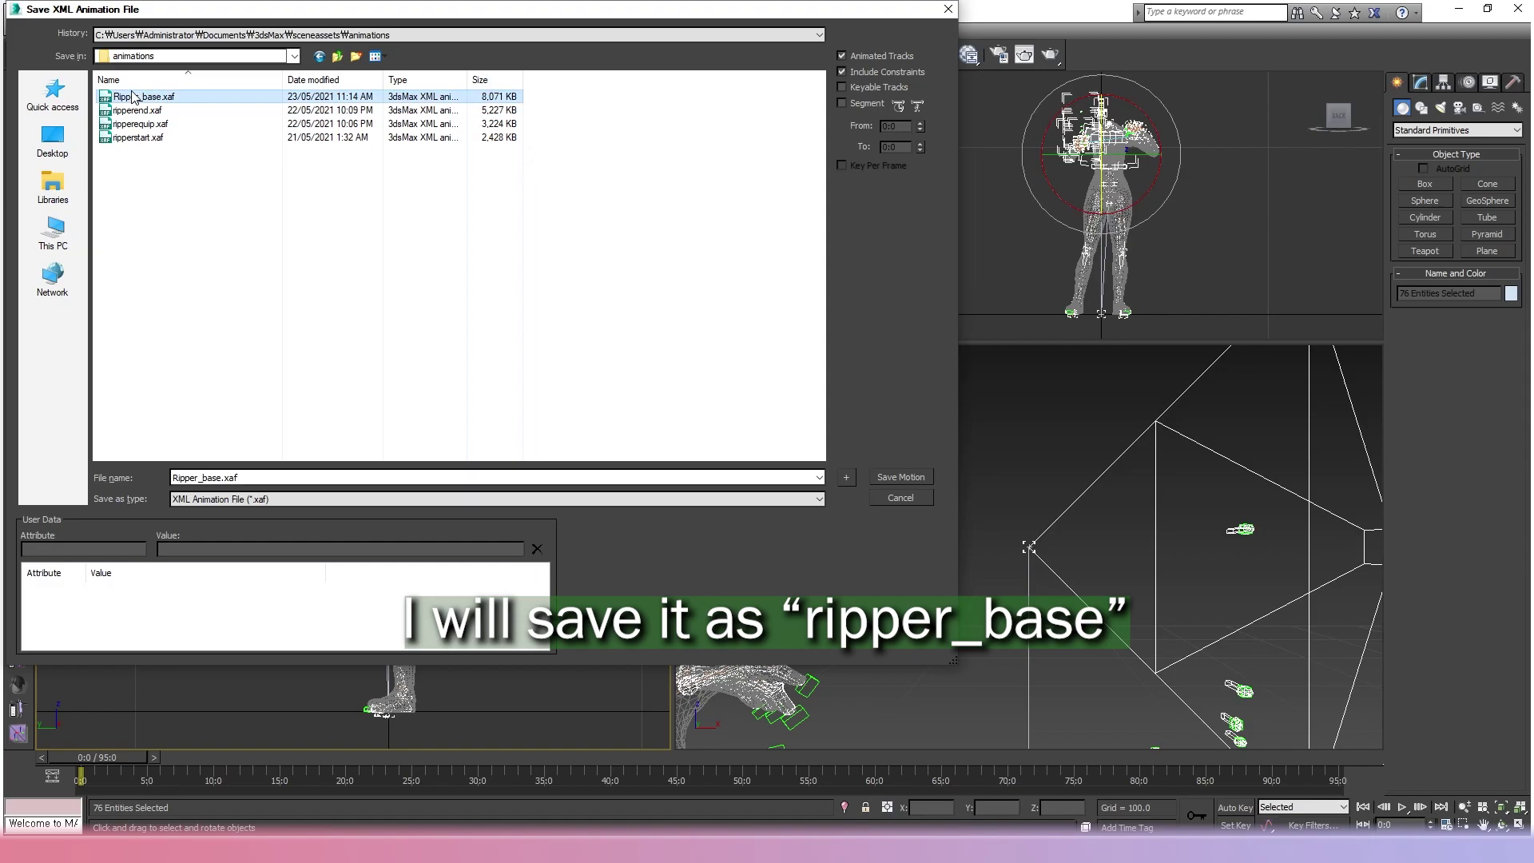
# Save the motion with Animated Tracks off, Segment from 0 to 95 and Key Per Frame on, replacing the existing file.
pyautogui.click(842, 55)
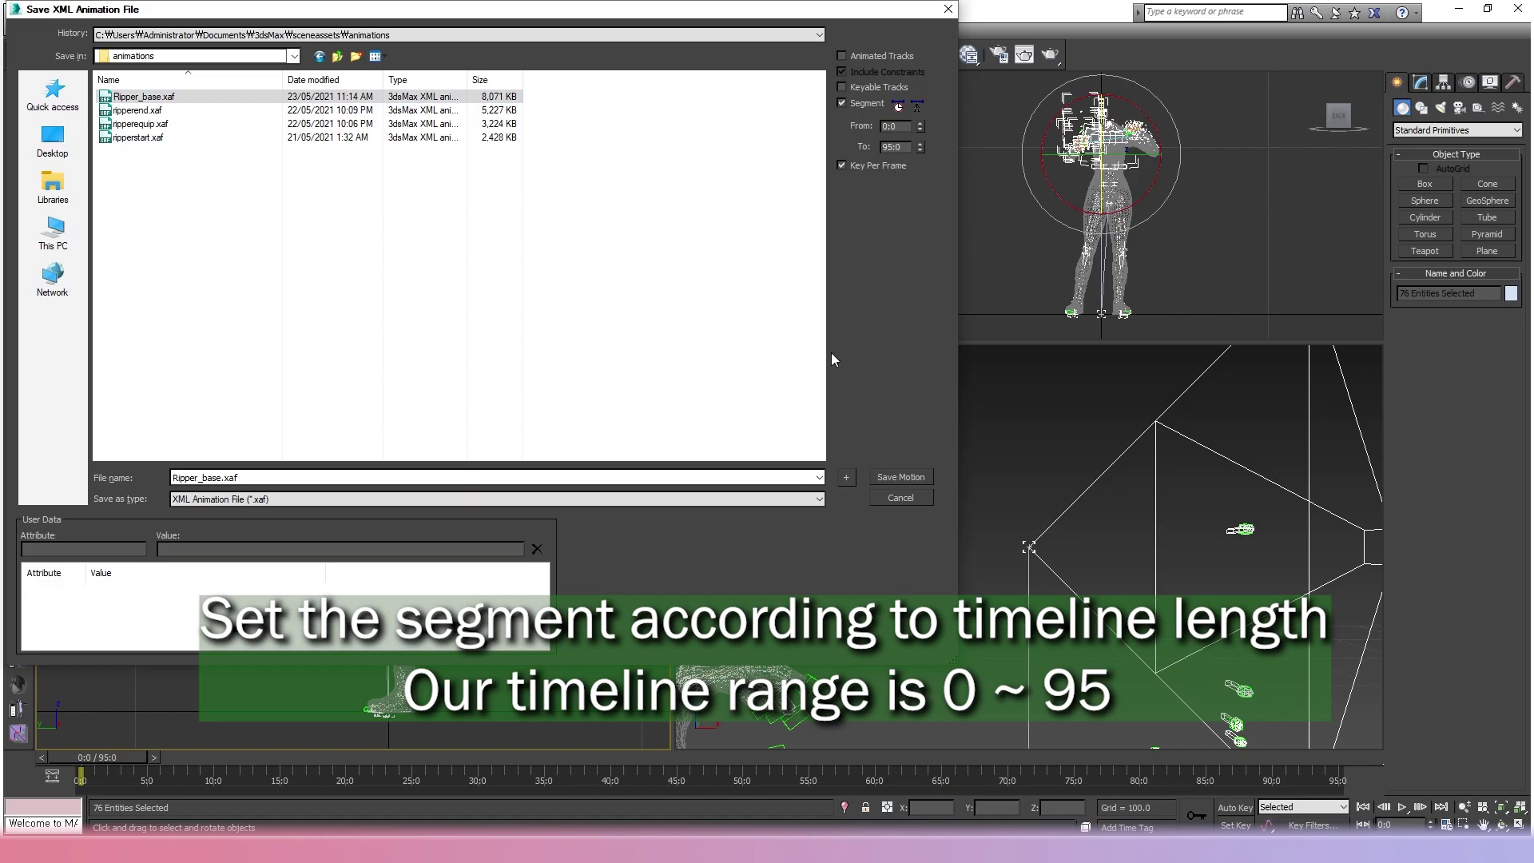
pyautogui.click(885, 478)
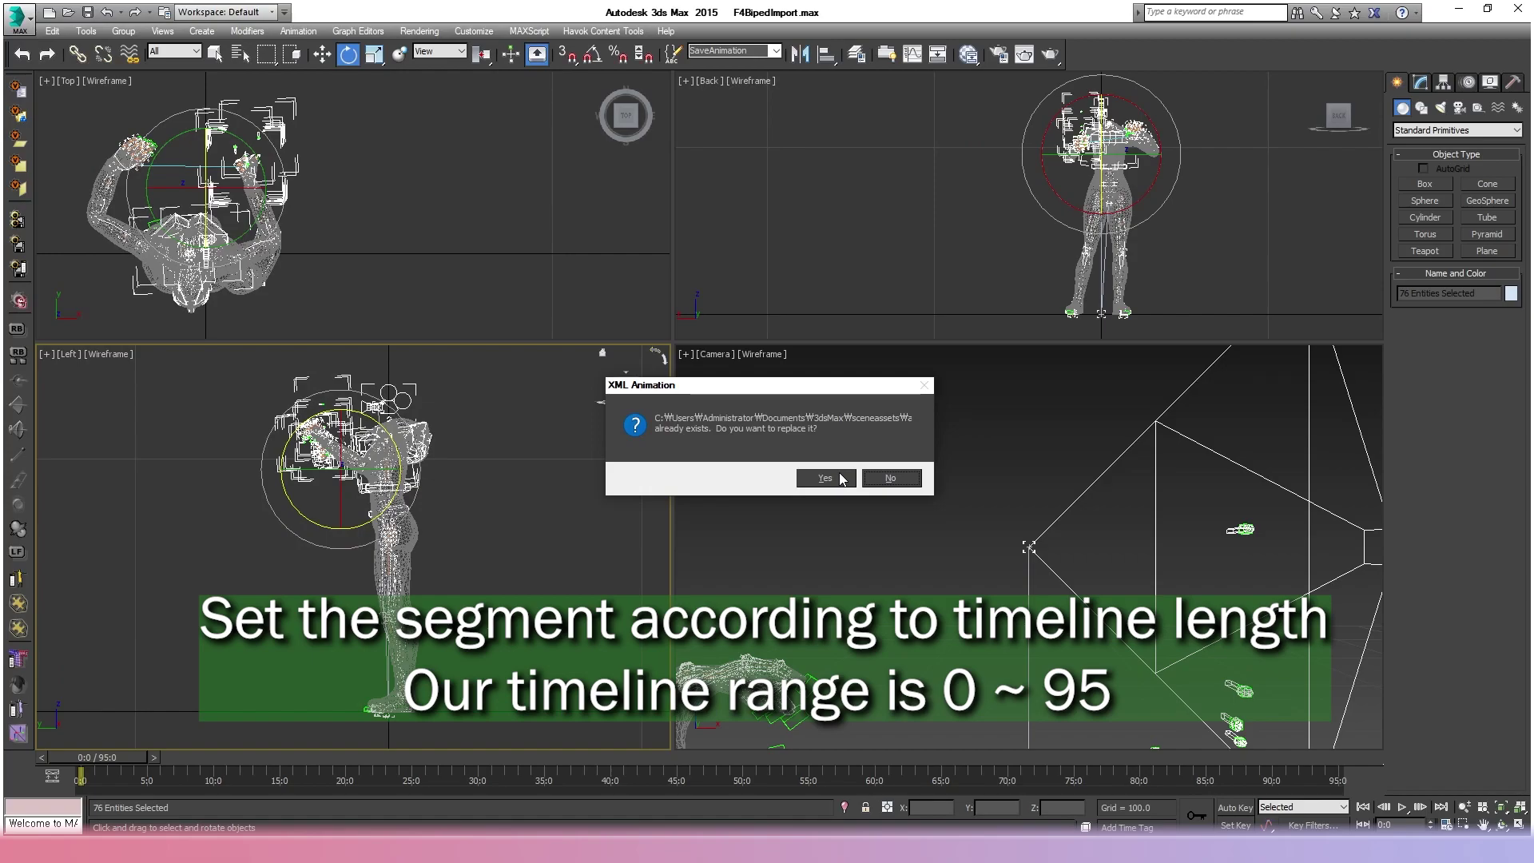
pyautogui.click(840, 473)
pyautogui.click(723, 575)
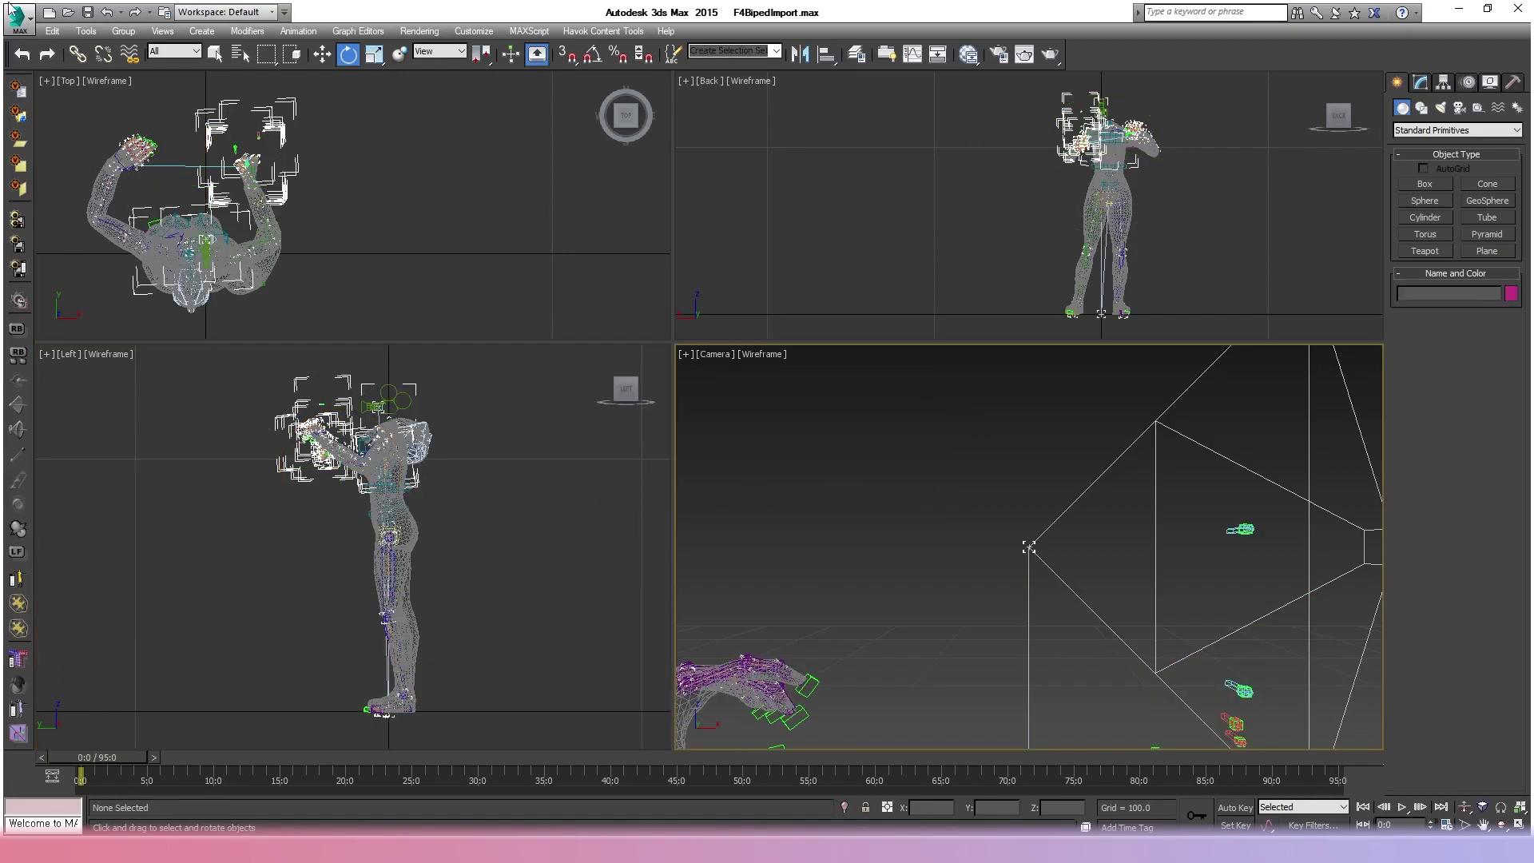
# Open F4Biped.max from the 3DS Max Projects folder without saving the current scene.
pyautogui.click(16, 16)
pyautogui.click(51, 130)
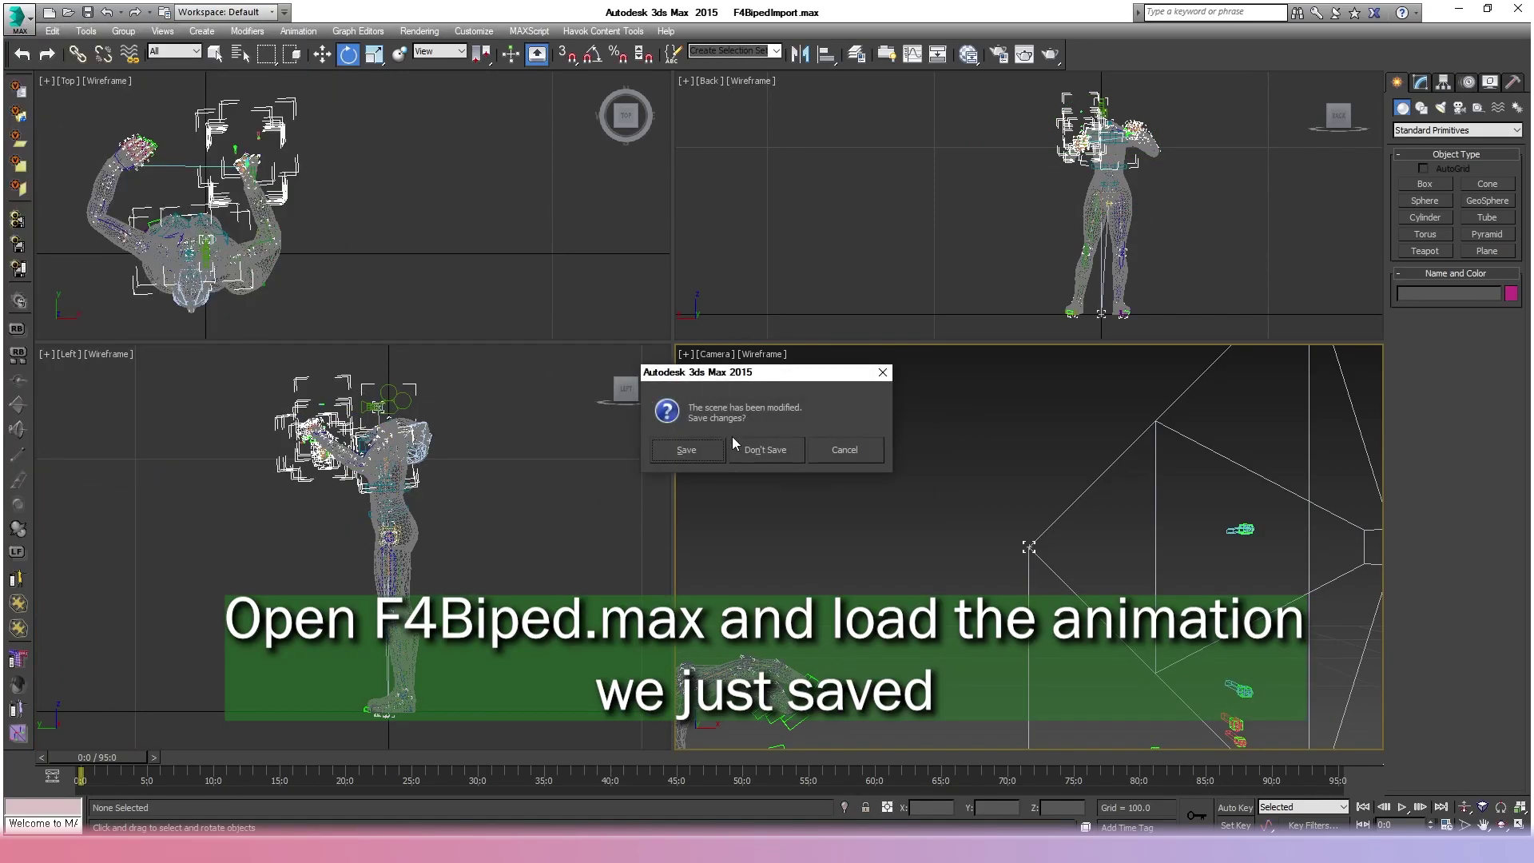
pyautogui.click(765, 449)
pyautogui.click(180, 102)
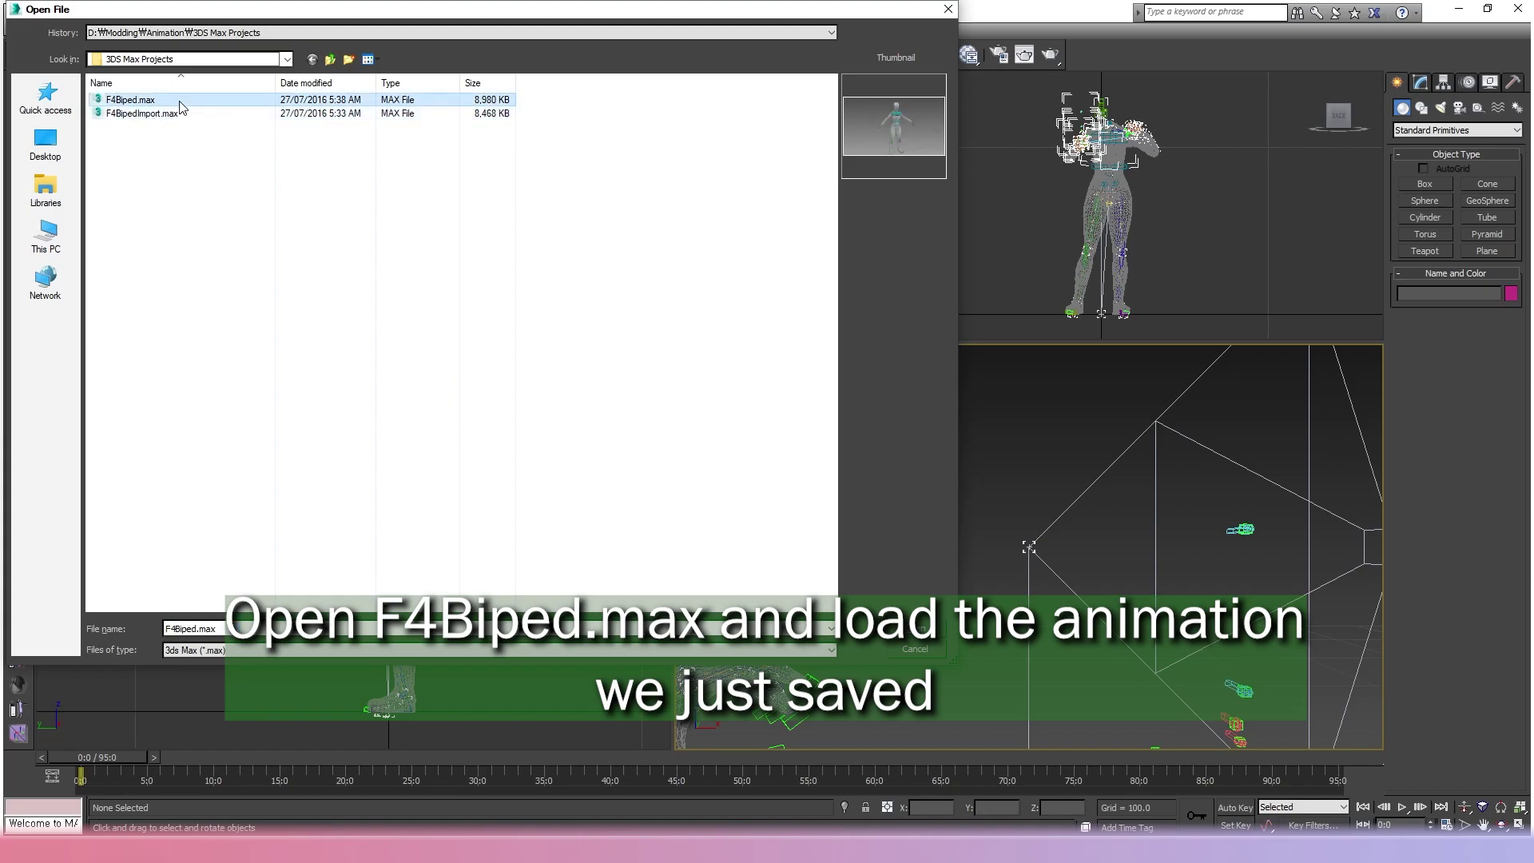
pyautogui.doubleClick(181, 102)
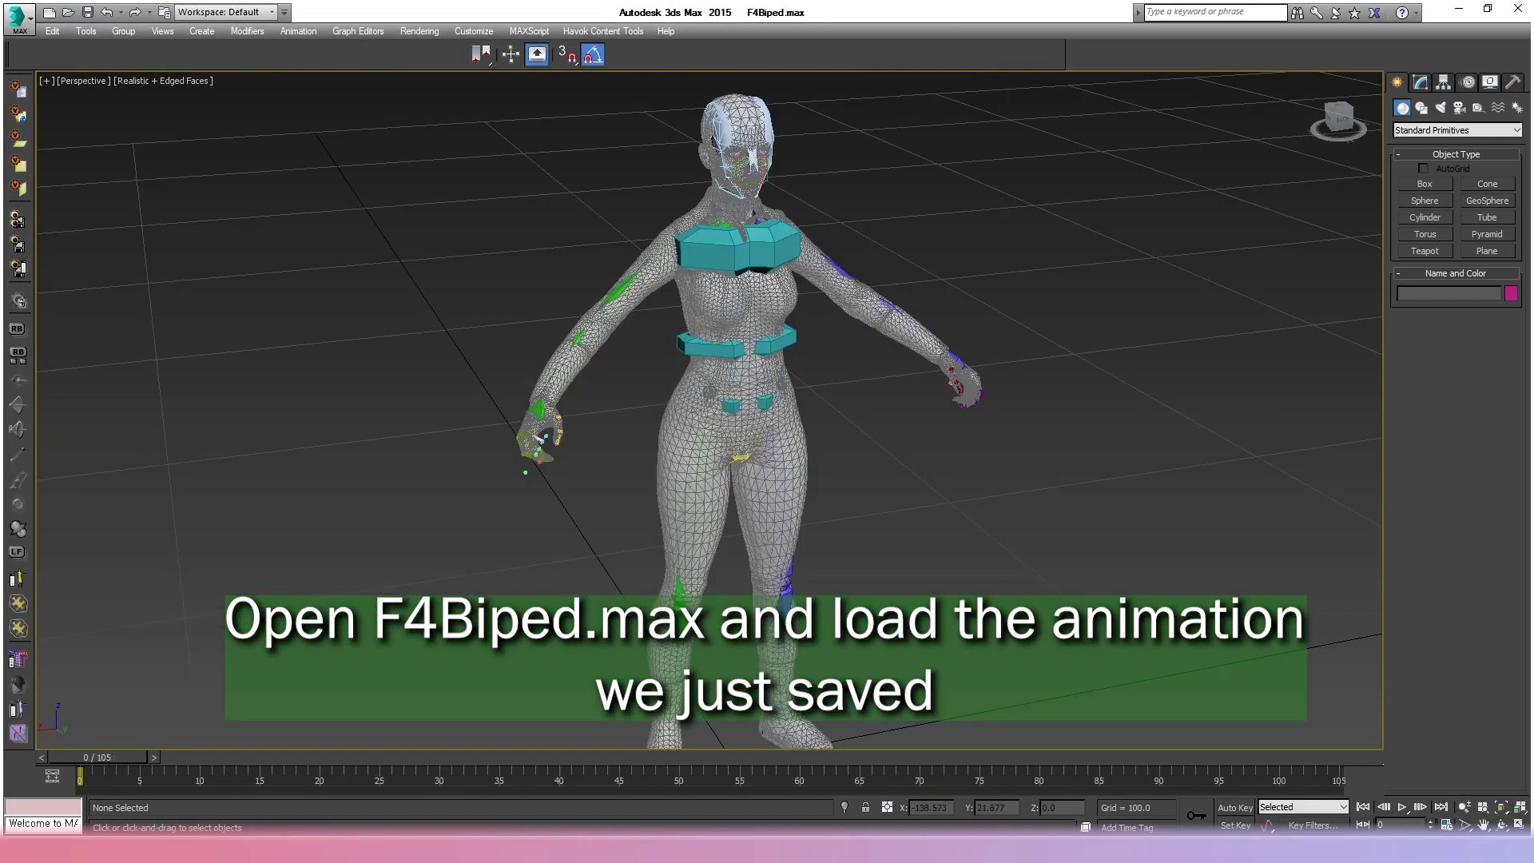
# Show all four viewports with the whole character in the perspective view and select the LoadAnimation selection set.
pyautogui.click(1519, 824)
pyautogui.press('z')
pyautogui.click(565, 539)
pyautogui.click(791, 553)
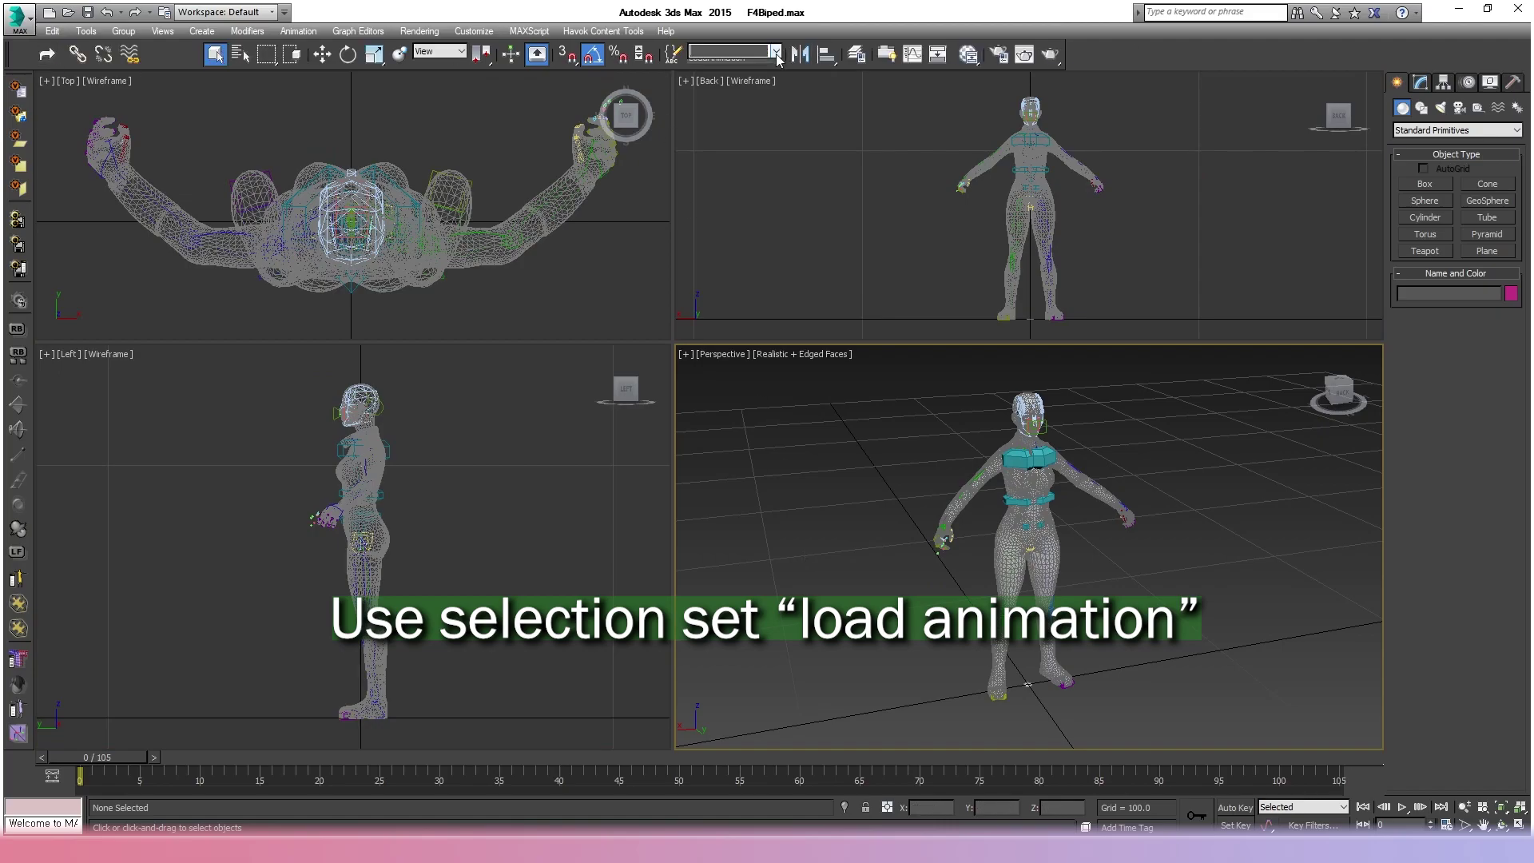
pyautogui.click(775, 51)
pyautogui.click(723, 76)
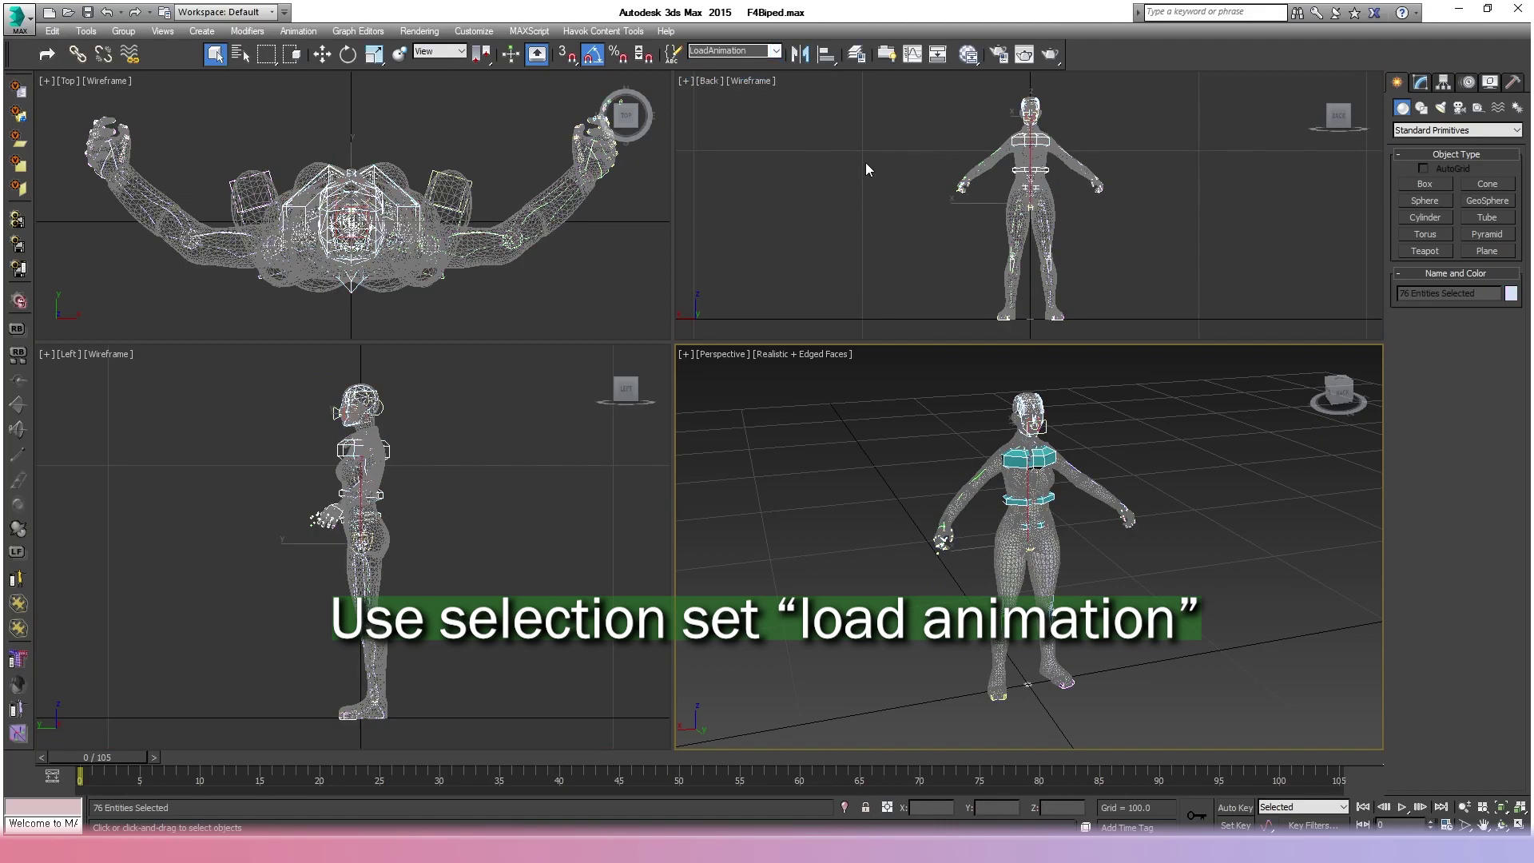
# Load Ripper_base.xaf onto the selected rig, inserted at frame 0, using SaveLoadMapping.xmm from the 3DS Max Projects folder as motion mapping.
pyautogui.click(298, 31)
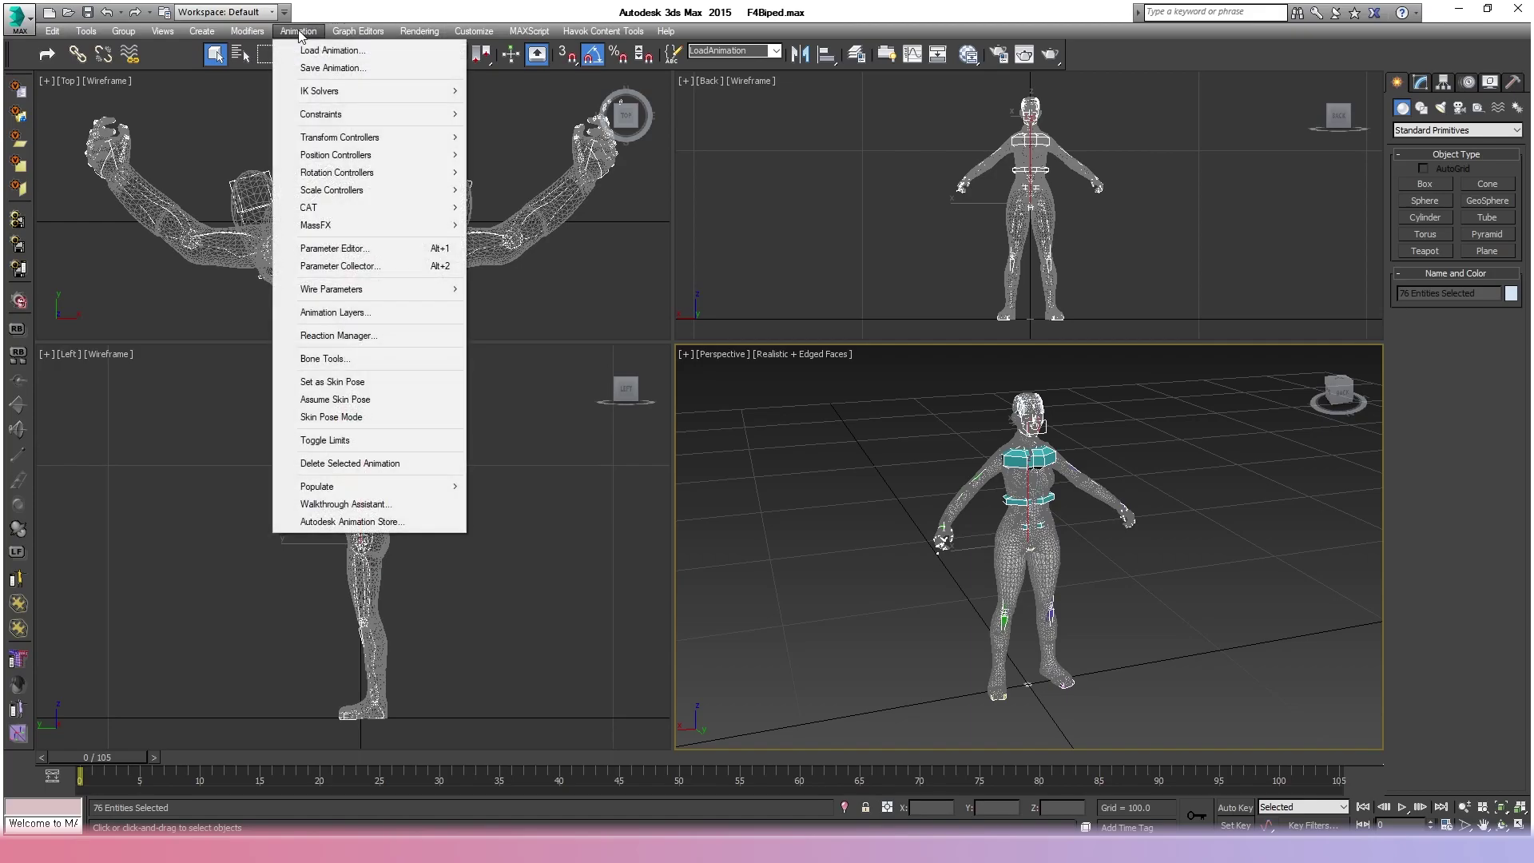
pyautogui.click(340, 48)
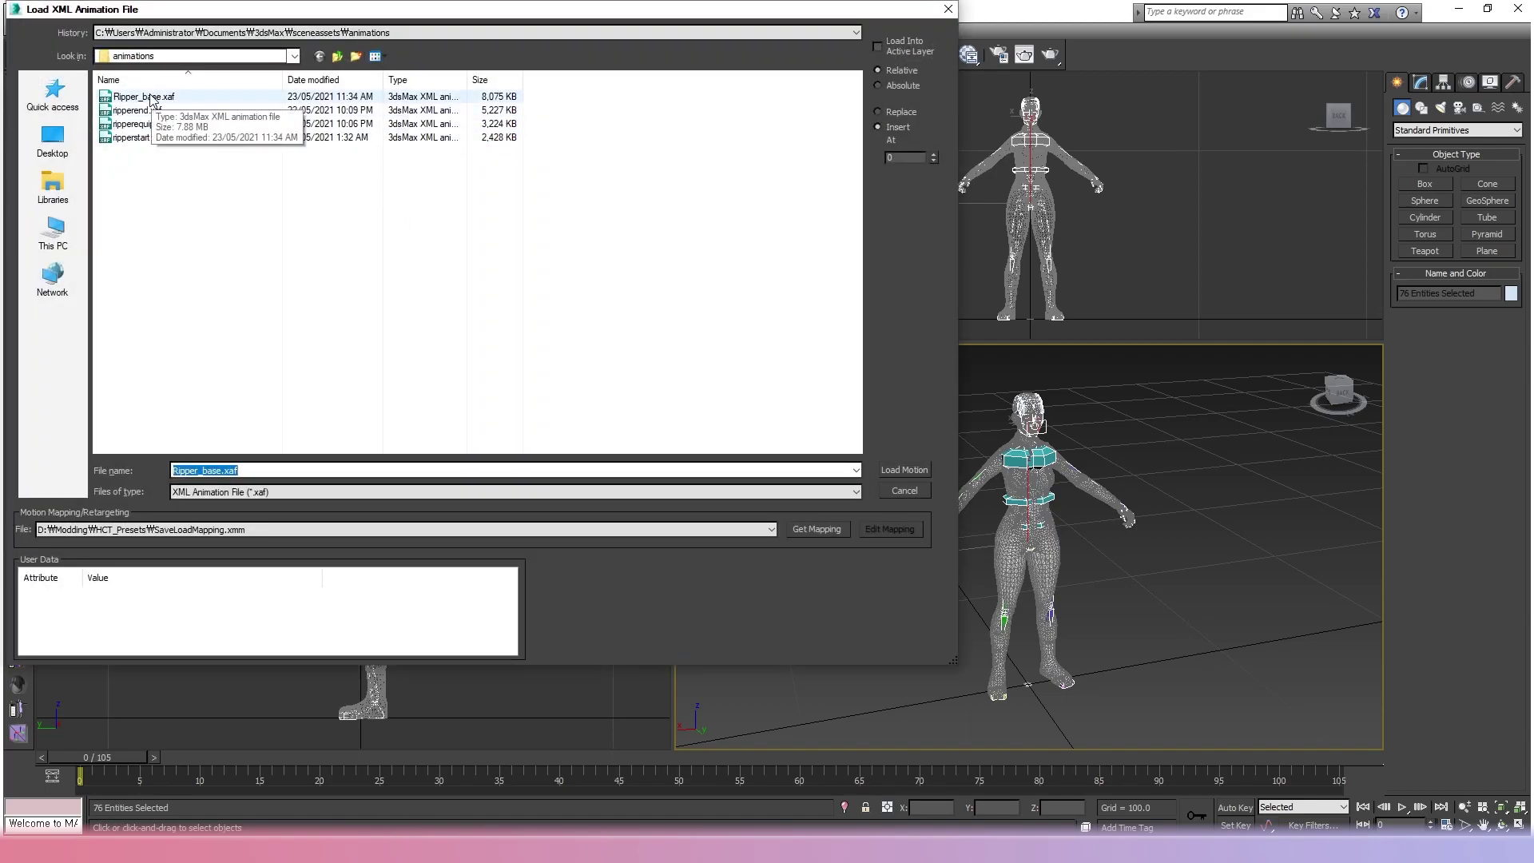
pyautogui.click(816, 529)
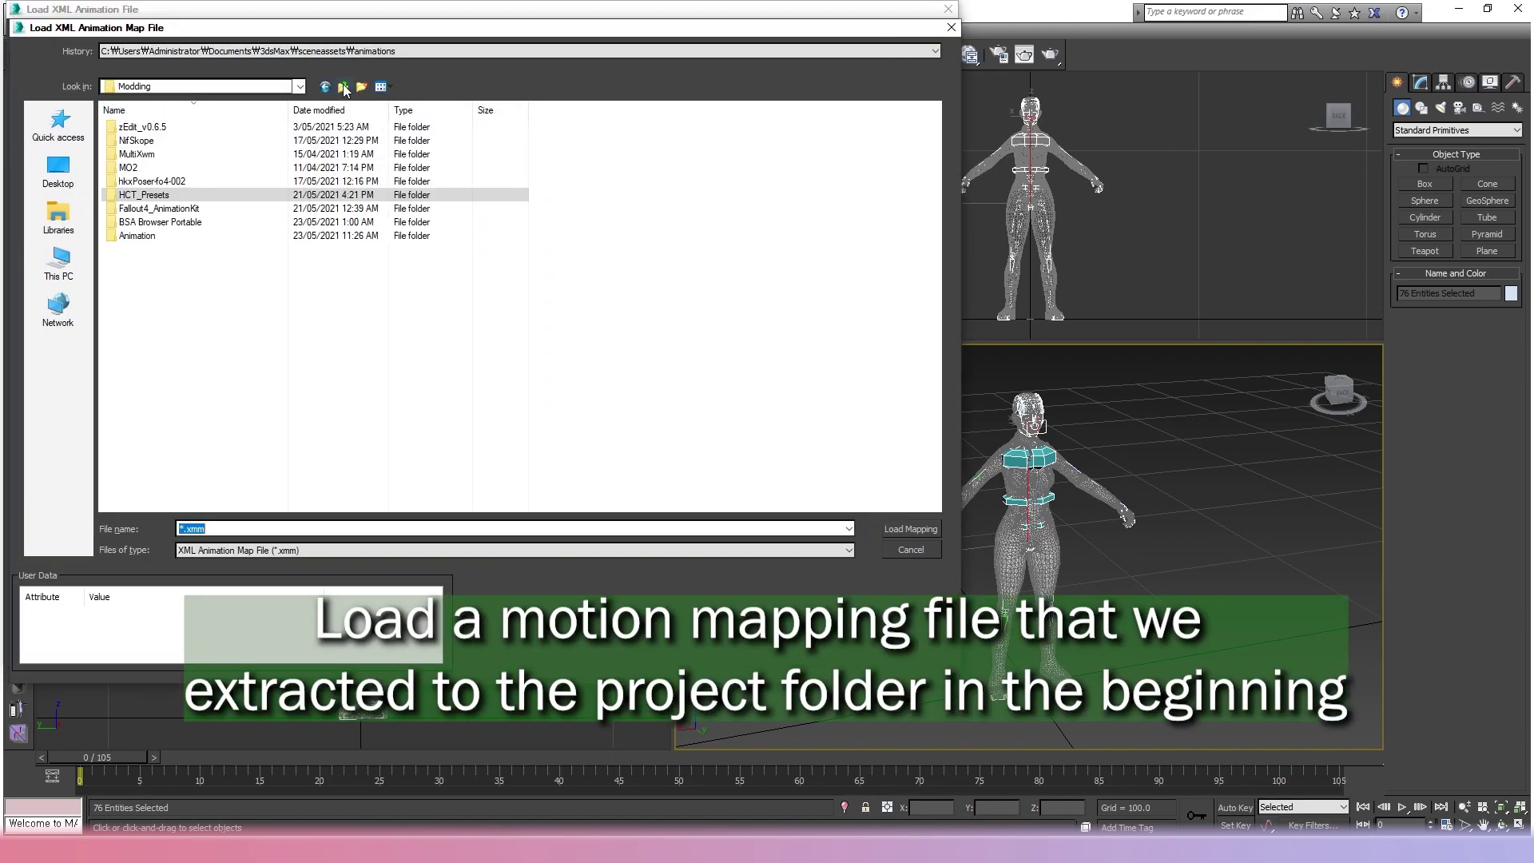
pyautogui.doubleClick(160, 236)
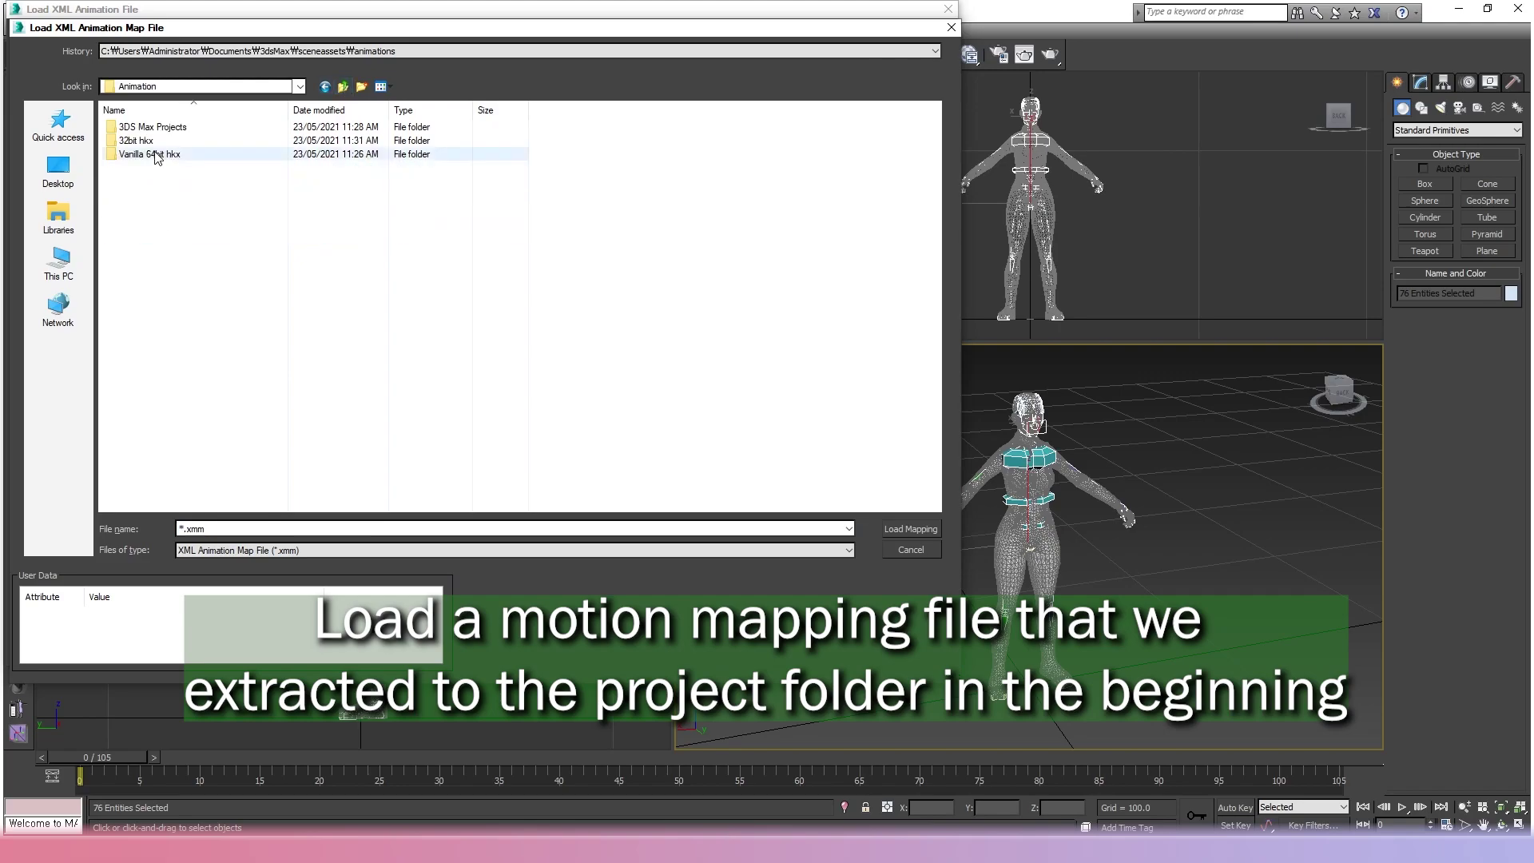
pyautogui.doubleClick(156, 126)
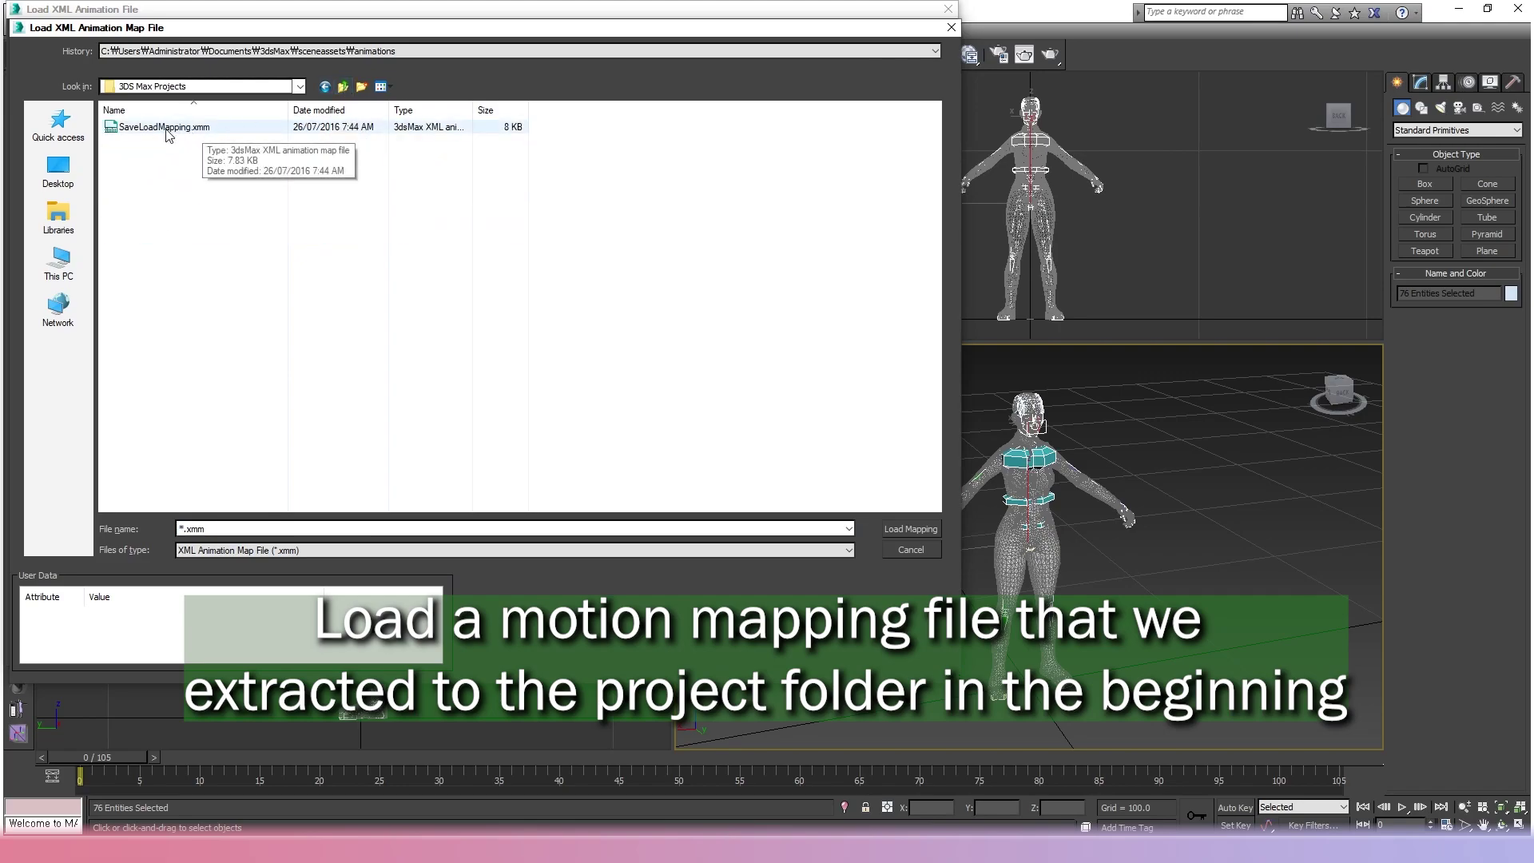
pyautogui.click(165, 129)
pyautogui.doubleClick(190, 127)
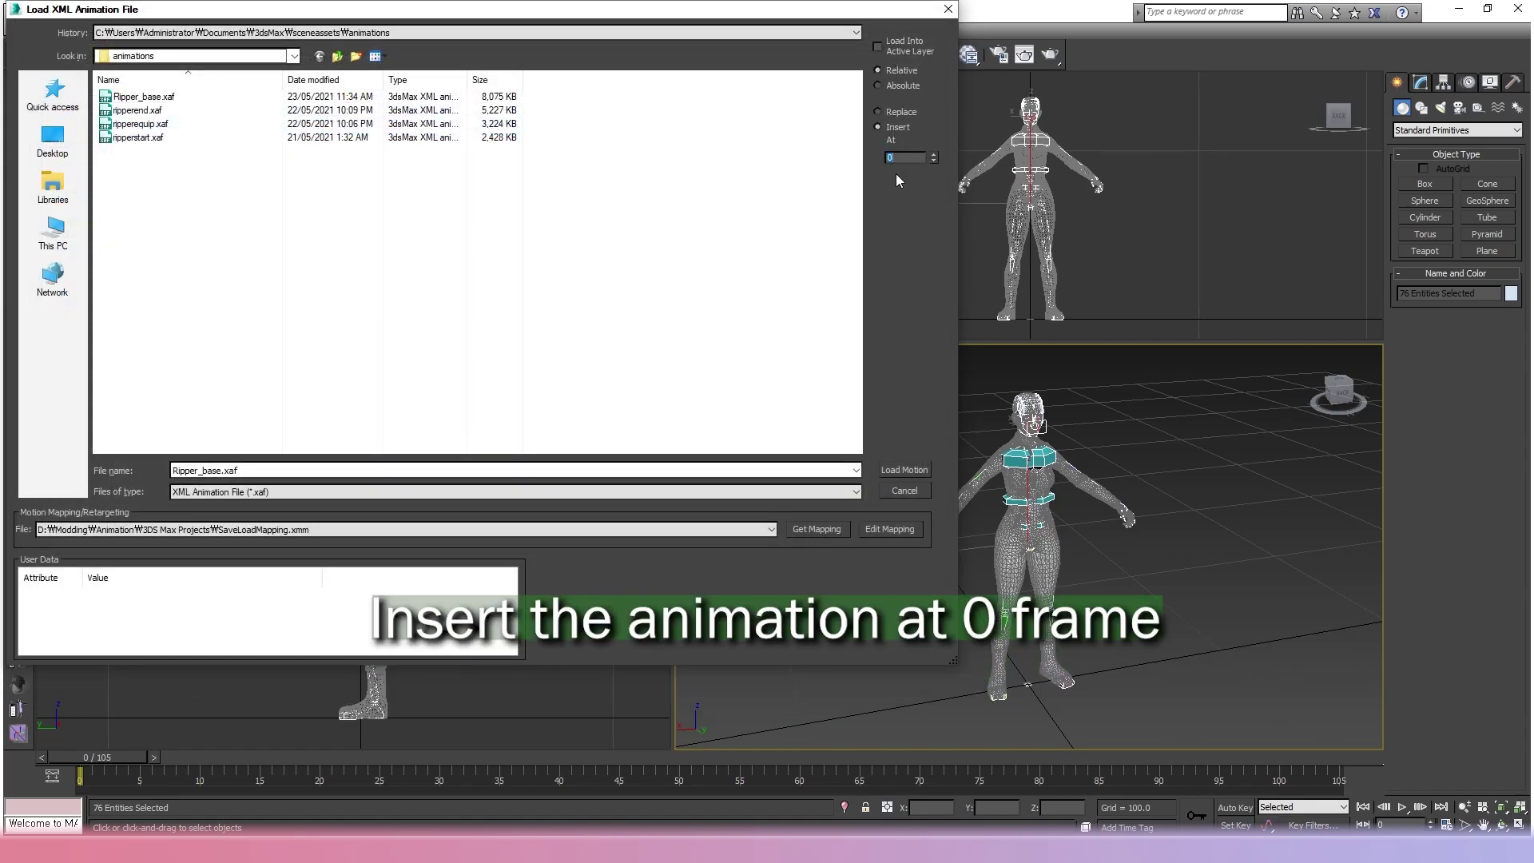
pyautogui.click(898, 471)
pyautogui.moveTo(130, 759); pyautogui.dragTo(96, 769)
# Deselect everything and switch the perspective viewport to the view from Camera.
pyautogui.hotkey('ctrl', 'd')
pyautogui.press('c')
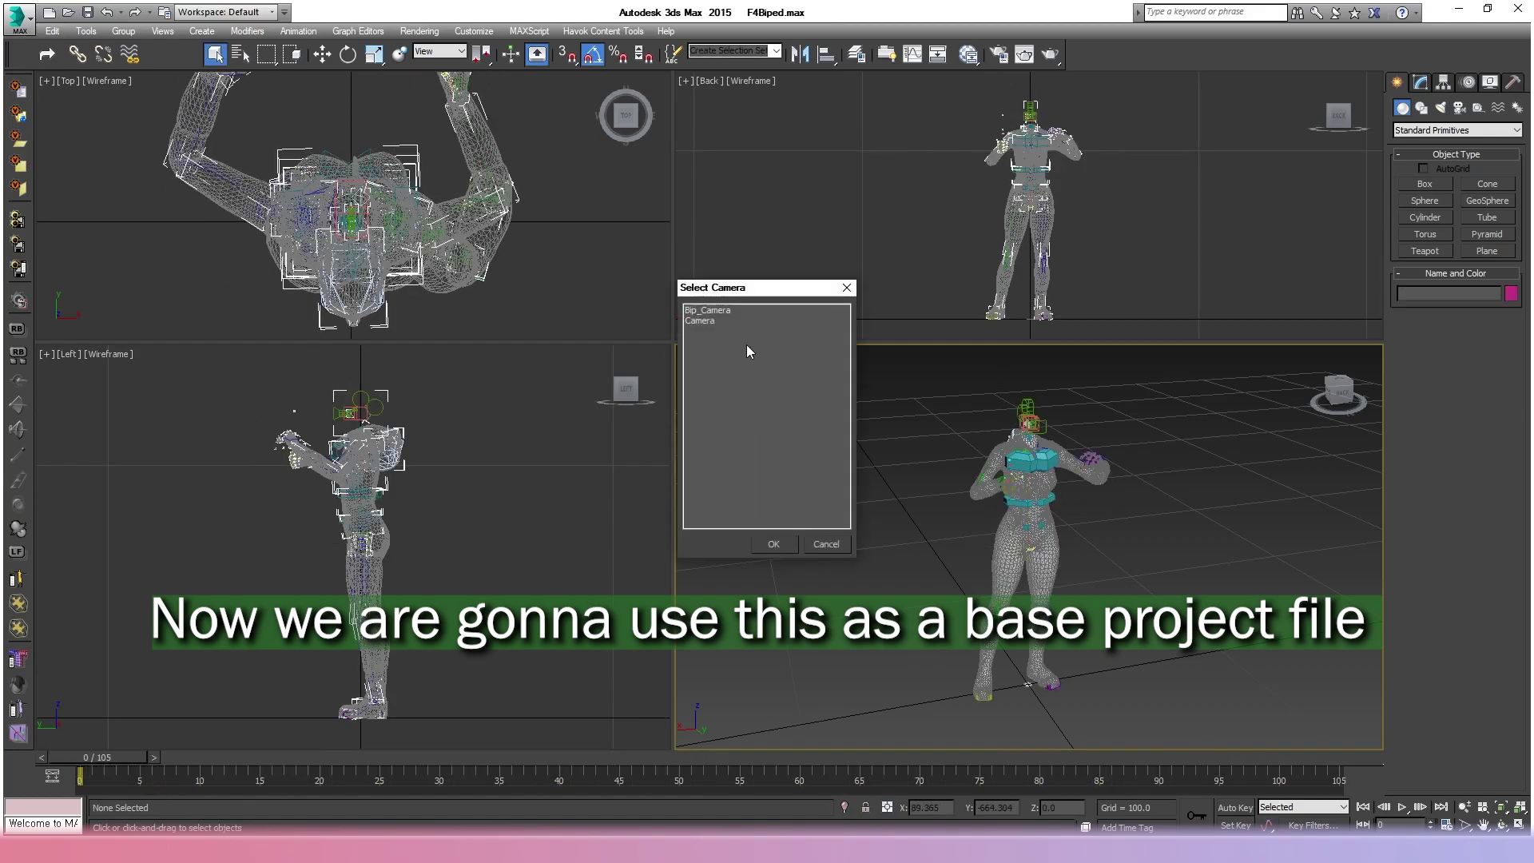
pyautogui.click(773, 544)
# Set Bip_CamTarget to display as a box in its object properties so it stops blocking the camera view.
pyautogui.click(1130, 524)
pyautogui.rightClick(1126, 519)
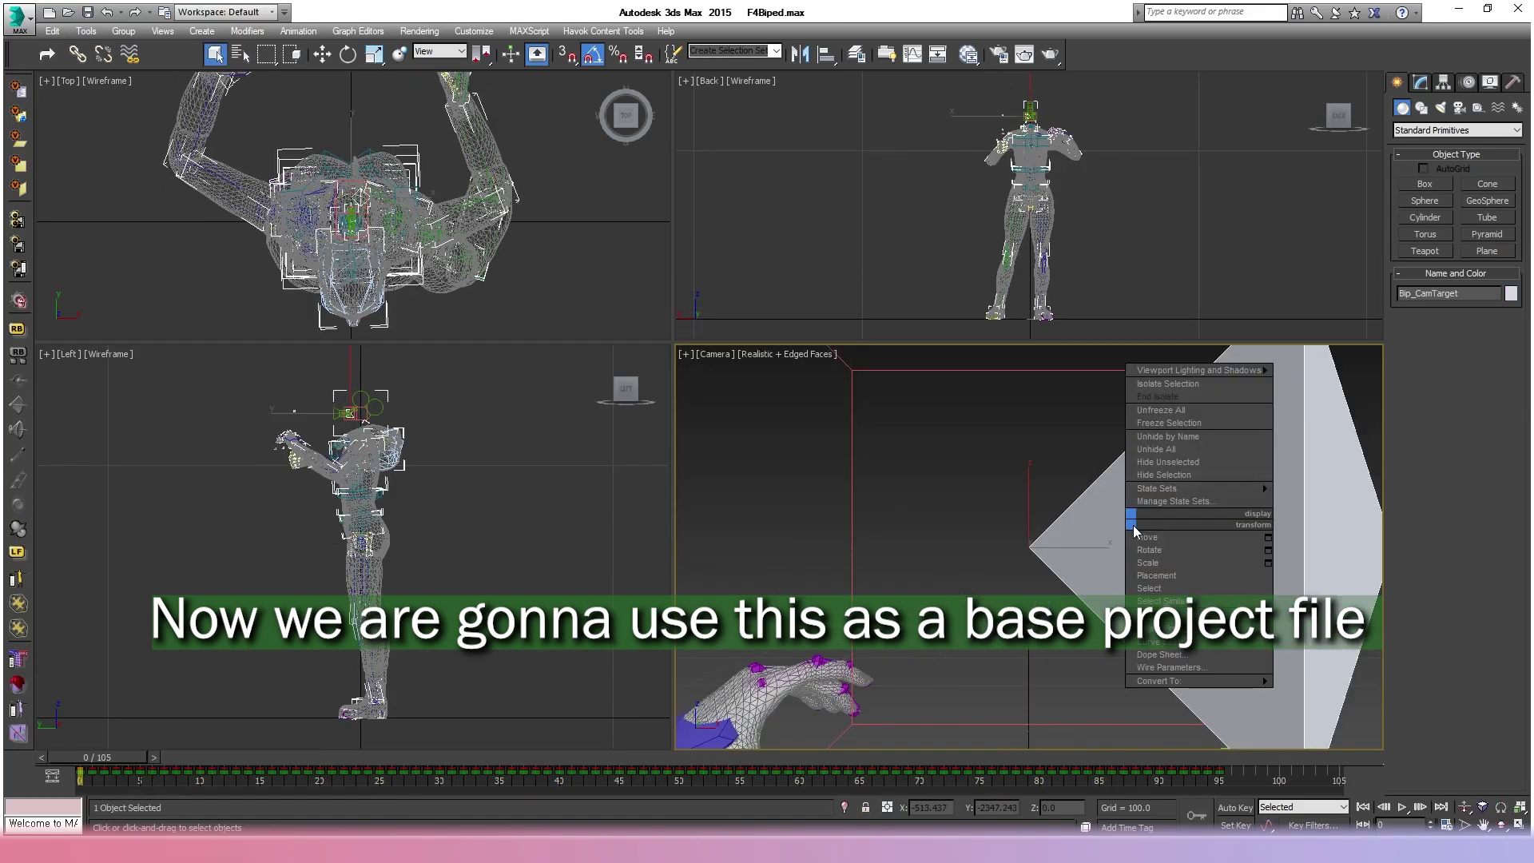
pyautogui.click(1182, 628)
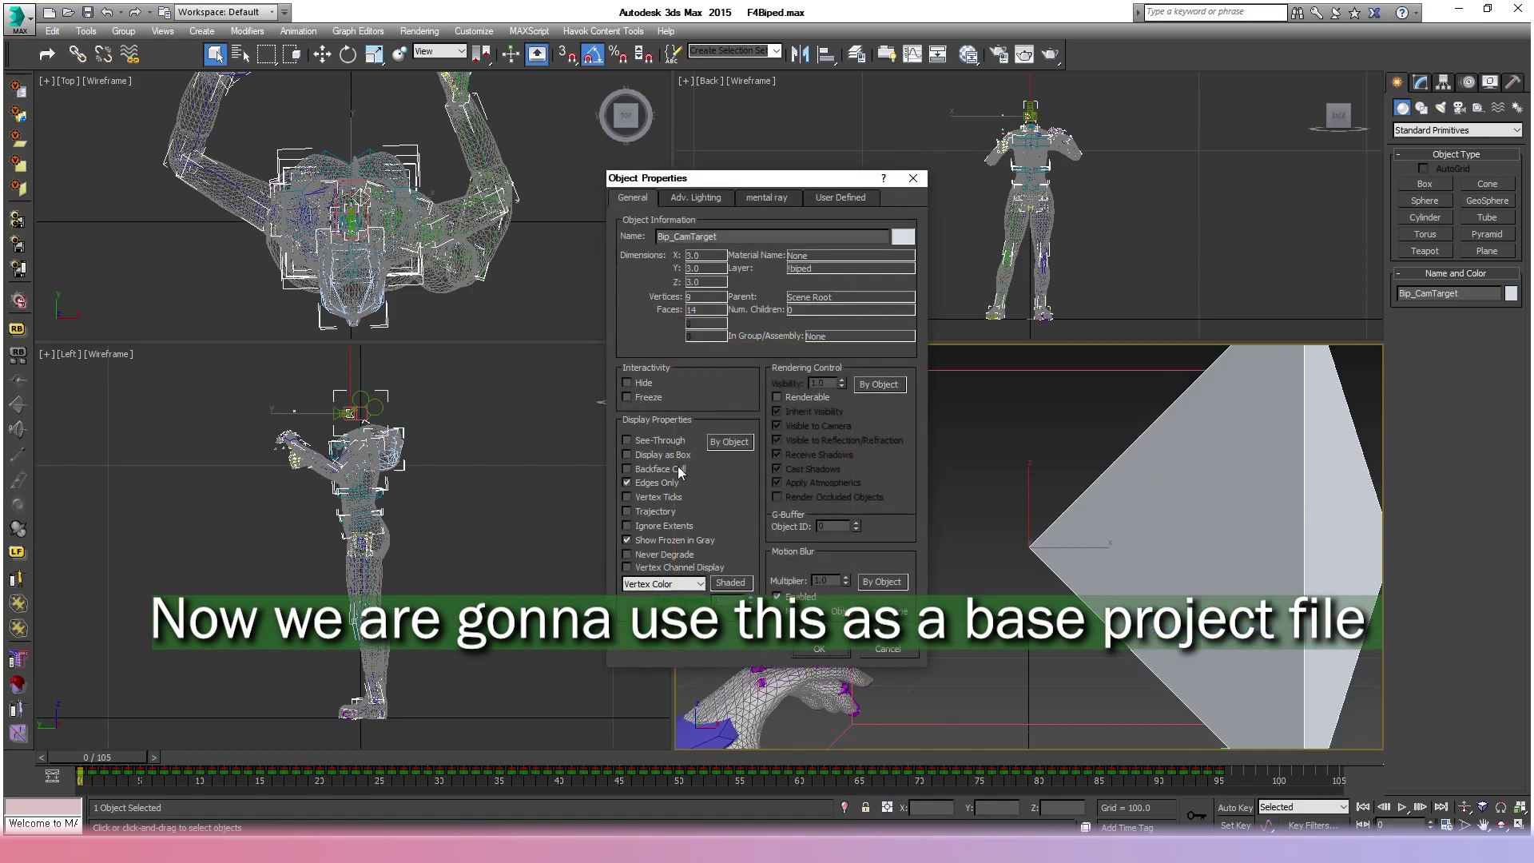
pyautogui.click(819, 648)
pyautogui.click(945, 634)
# Select all objects and scrub through the animation to examine the start, loop and stop parts of the attack.
pyautogui.moveTo(124, 757); pyautogui.dragTo(989, 755)
pyautogui.hotkey('ctrl', 'a')
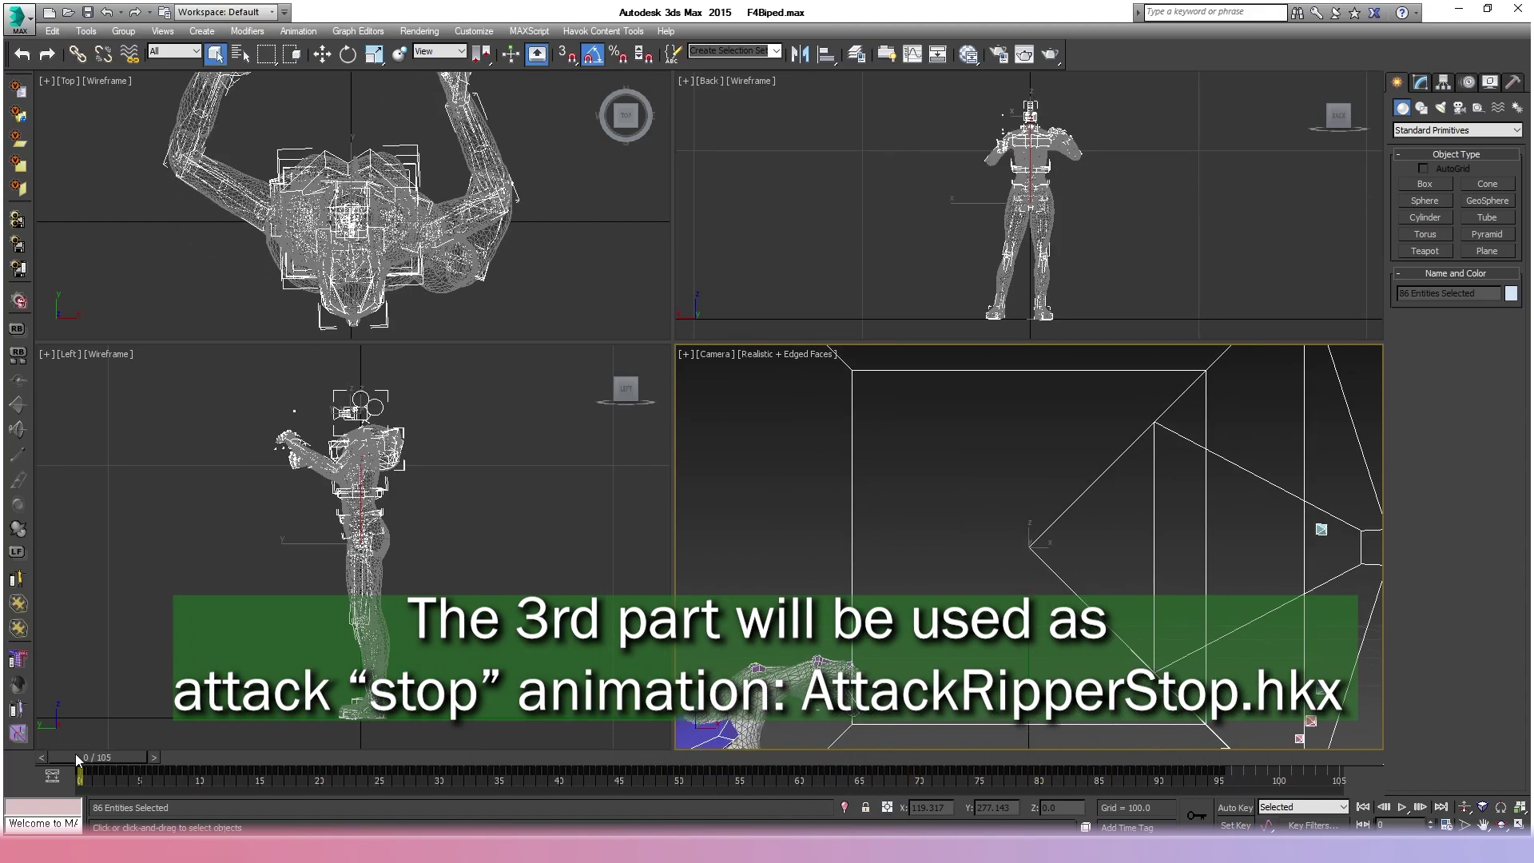
pyautogui.moveTo(75, 754); pyautogui.dragTo(668, 781)
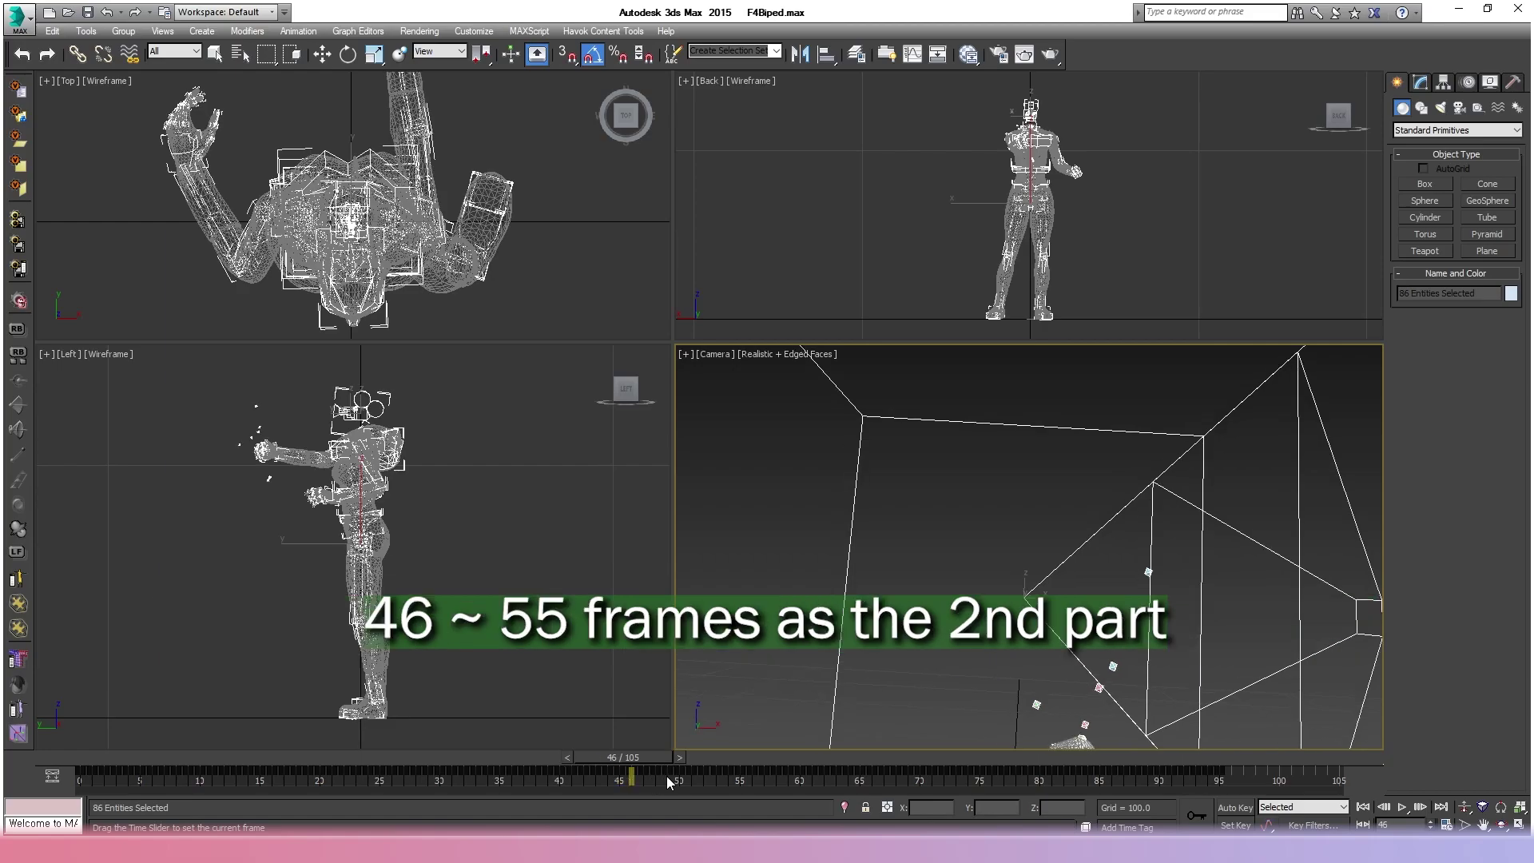
pyautogui.moveTo(655, 755); pyautogui.dragTo(1243, 775)
pyautogui.click(750, 763)
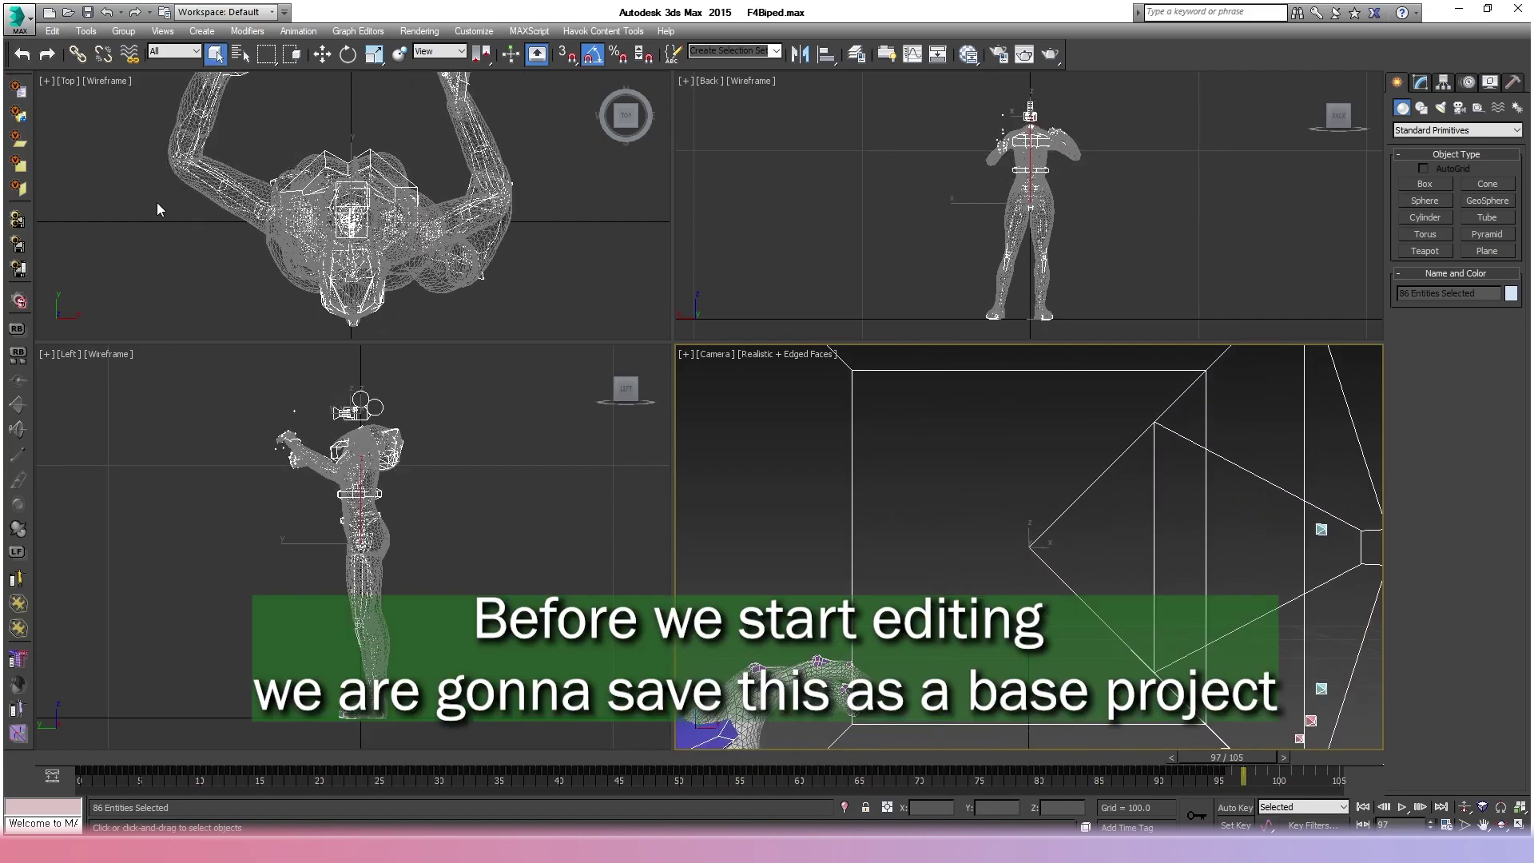
# Save the scene as ripper_base_project.max in the 3DS Max Projects folder.
pyautogui.click(11, 16)
pyautogui.click(36, 208)
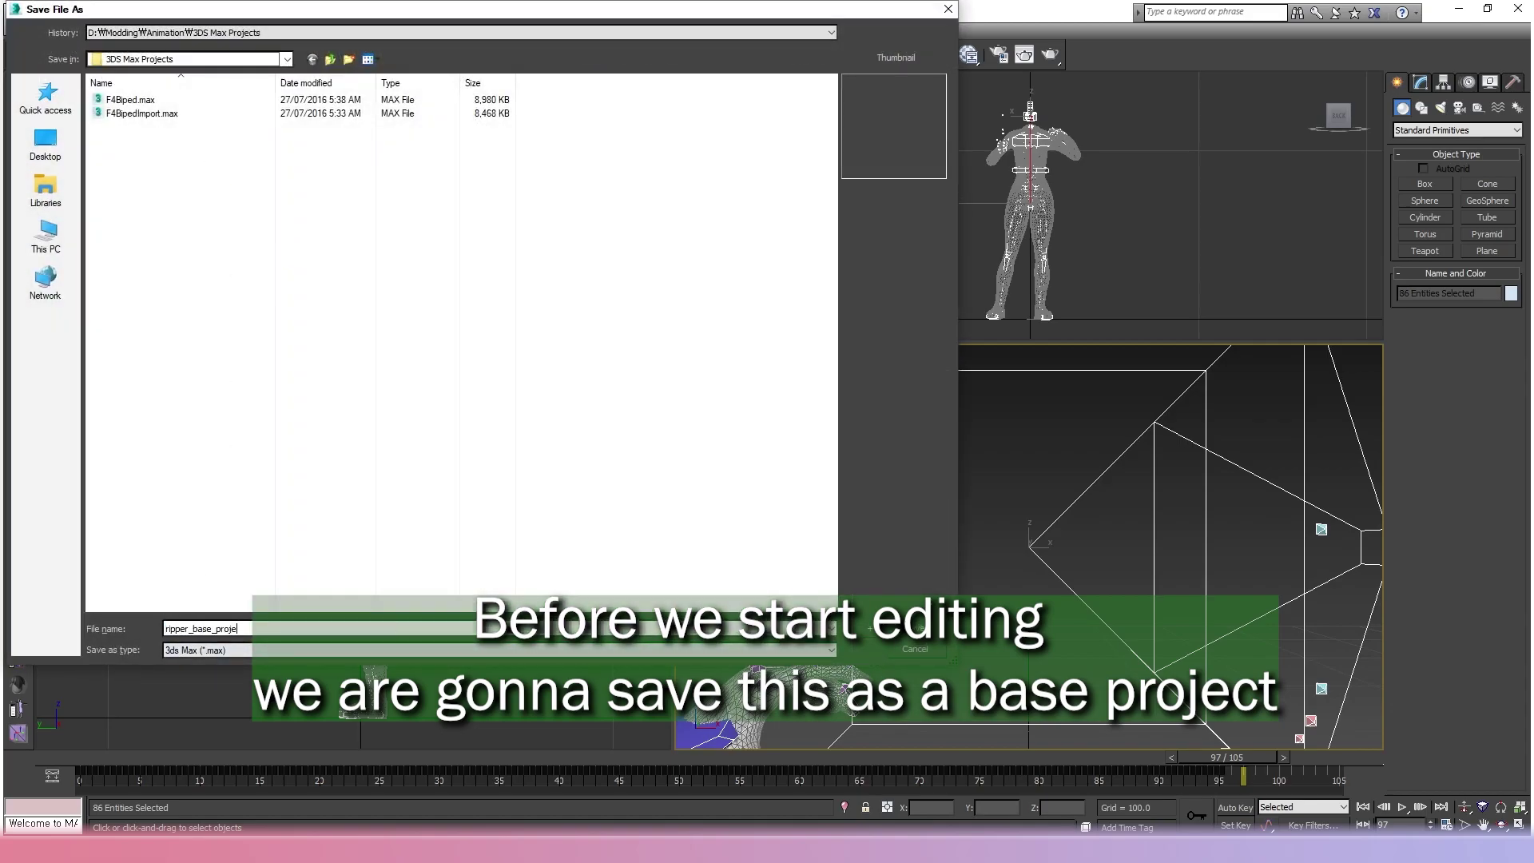
pyautogui.press('Return')
# Delete all keyframes after frame 45 so only the first part of the animation remains.
pyautogui.press('Home')
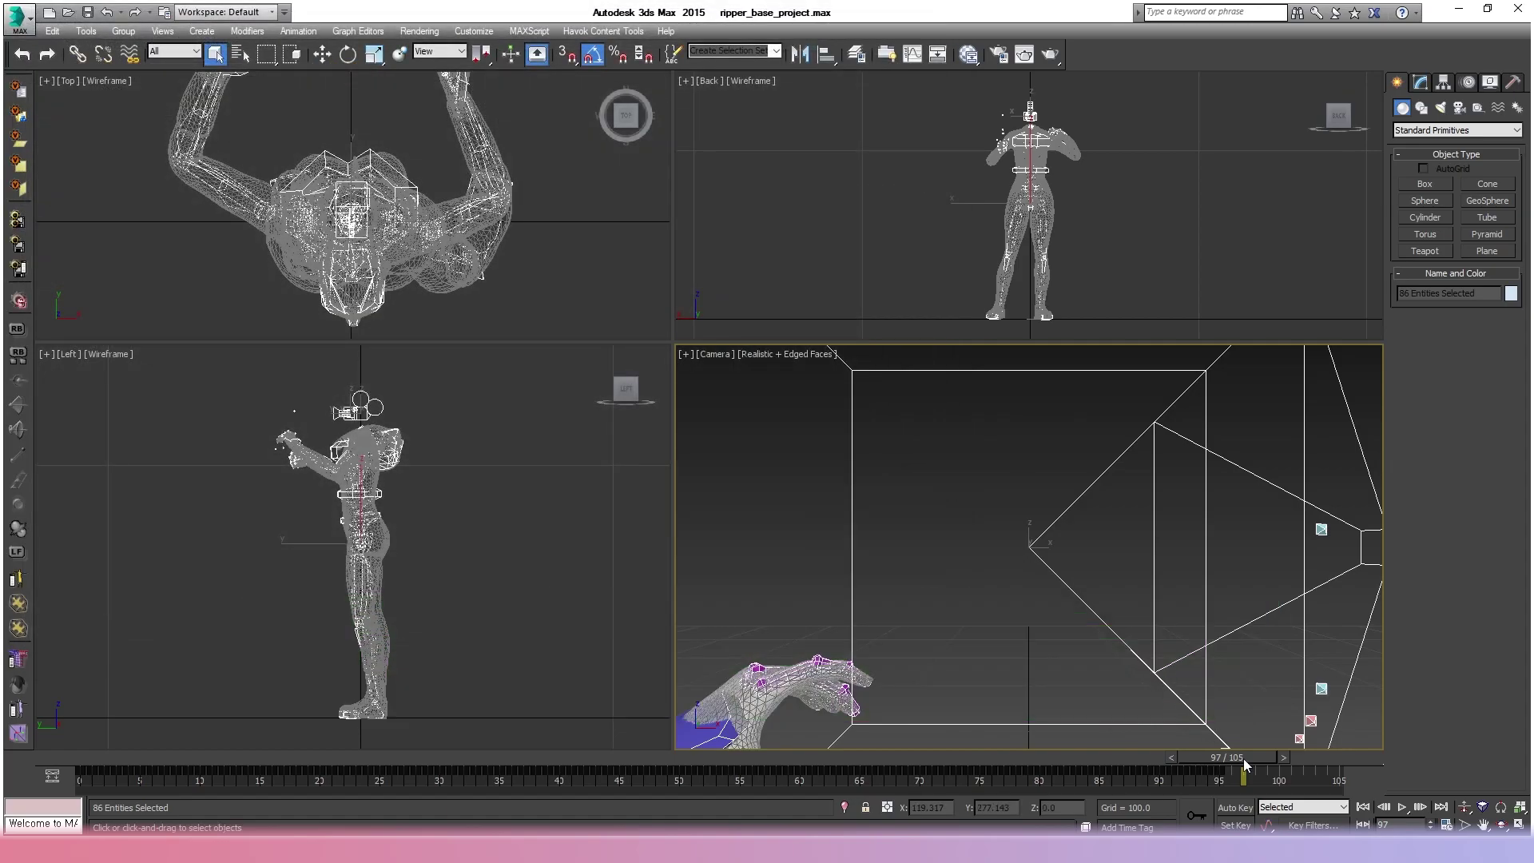
pyautogui.moveTo(62, 791); pyautogui.dragTo(656, 757)
pyautogui.moveTo(1251, 770); pyautogui.dragTo(744, 783)
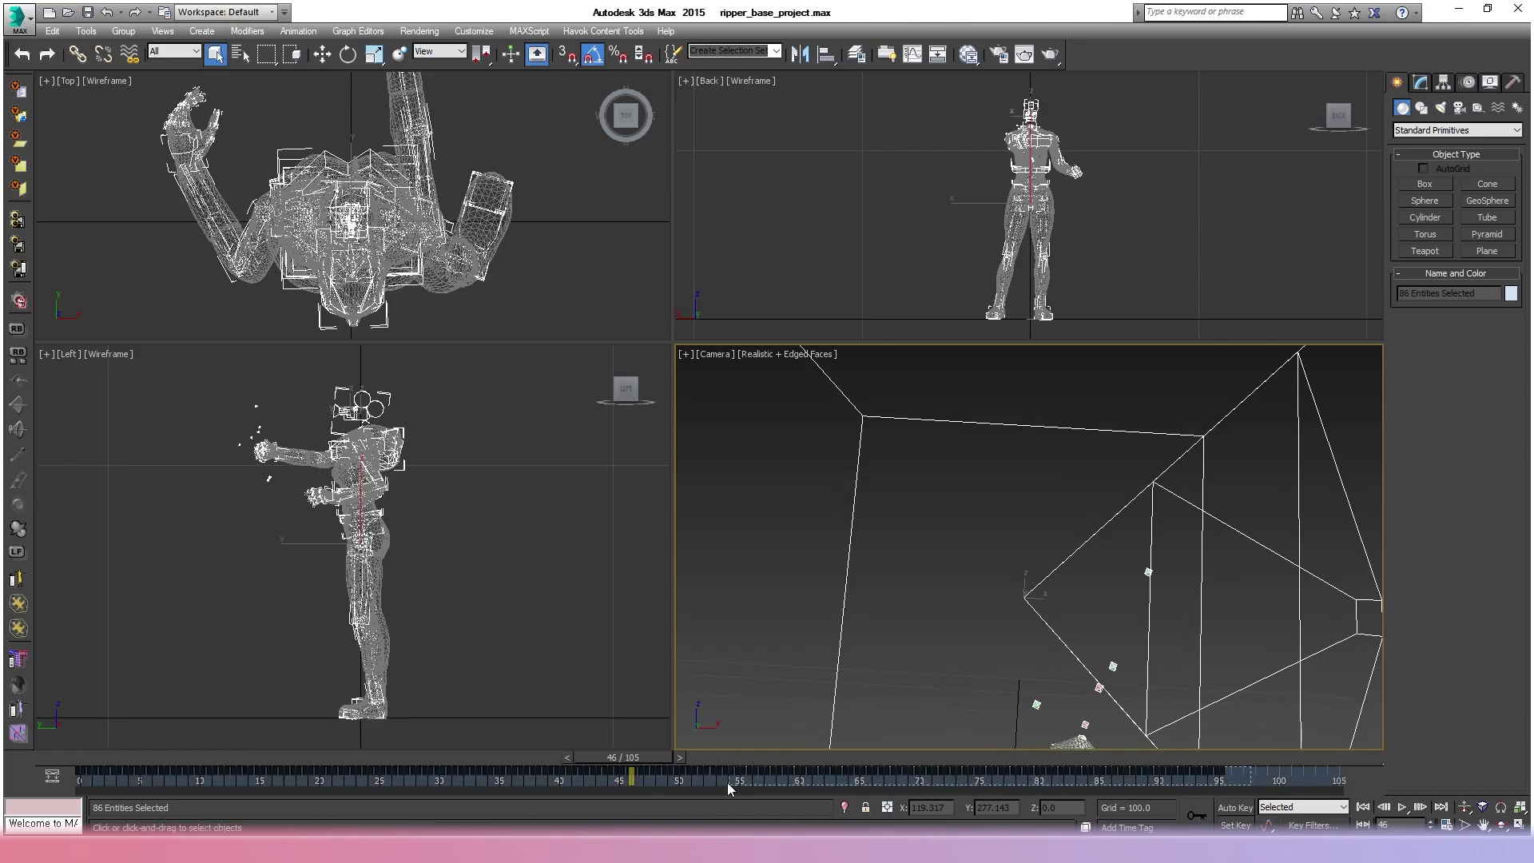
pyautogui.moveTo(641, 793)
pyautogui.mouseDown()
pyautogui.moveTo(629, 759)
pyautogui.moveTo(786, 754)
pyautogui.moveTo(310, 745)
pyautogui.moveTo(651, 780)
pyautogui.moveTo(429, 781)
pyautogui.moveTo(619, 774)
pyautogui.mouseUp()
pyautogui.press('Delete')
# Set the animation's end time to 45, re-scale the time to end at frame 20, and play back the result.
pyautogui.click(1445, 825)
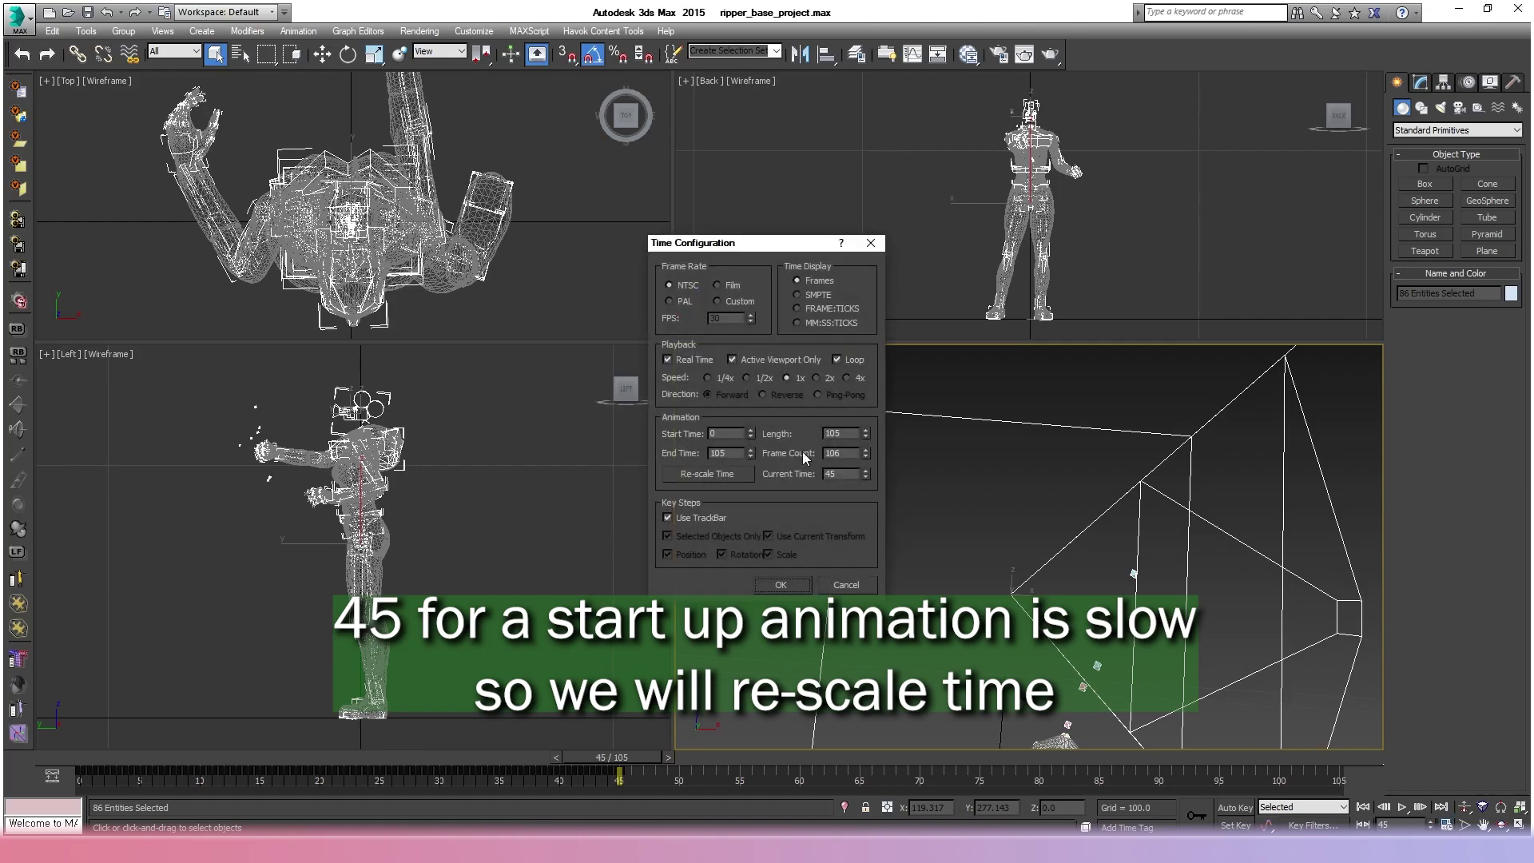
pyautogui.click(729, 450)
pyautogui.write('45')
pyautogui.press('Return')
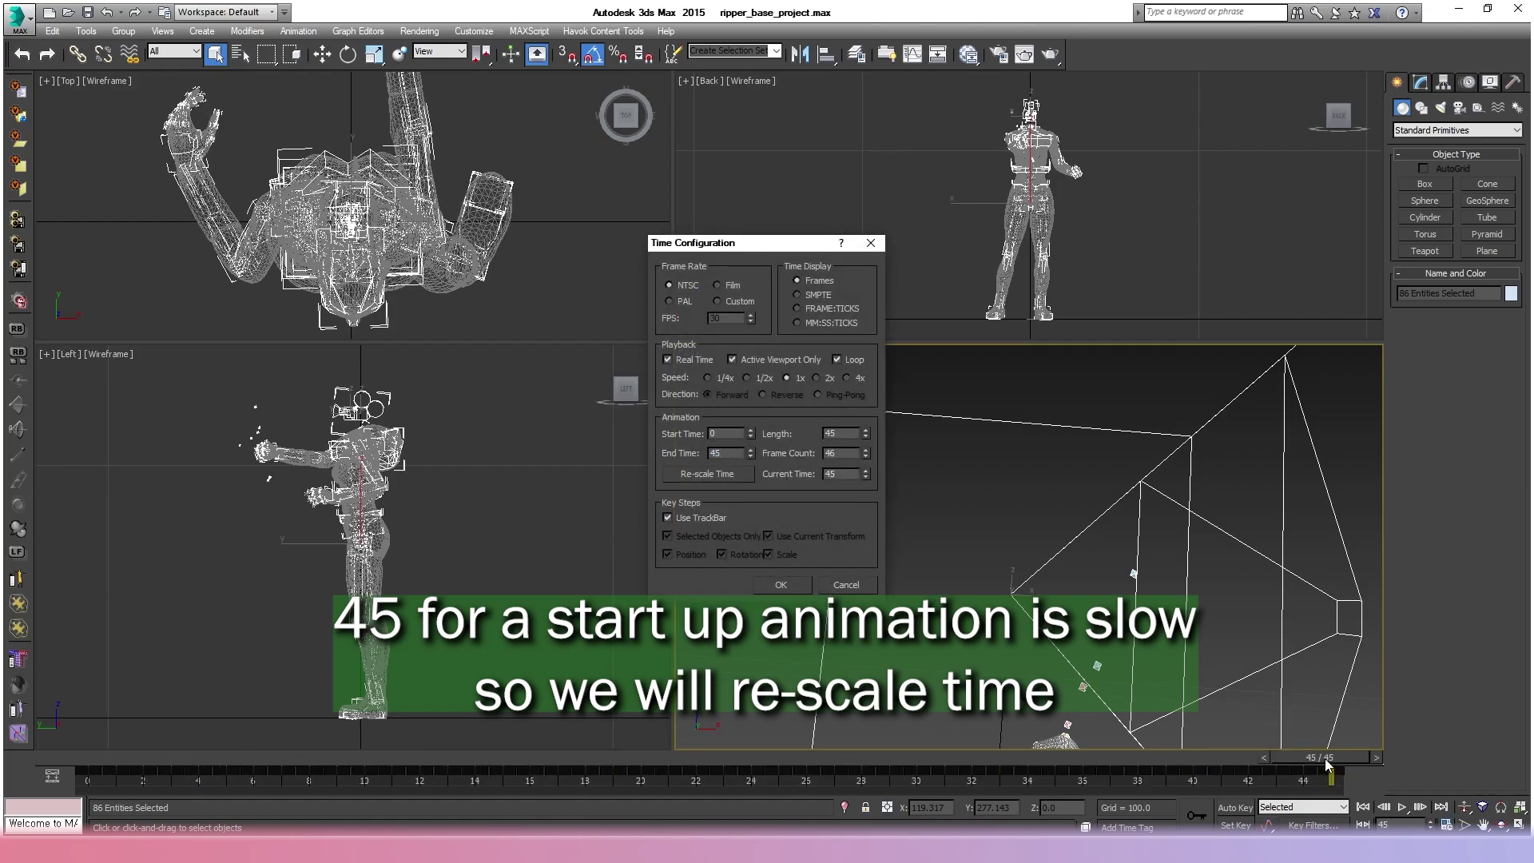
pyautogui.click(729, 472)
pyautogui.doubleClick(787, 452)
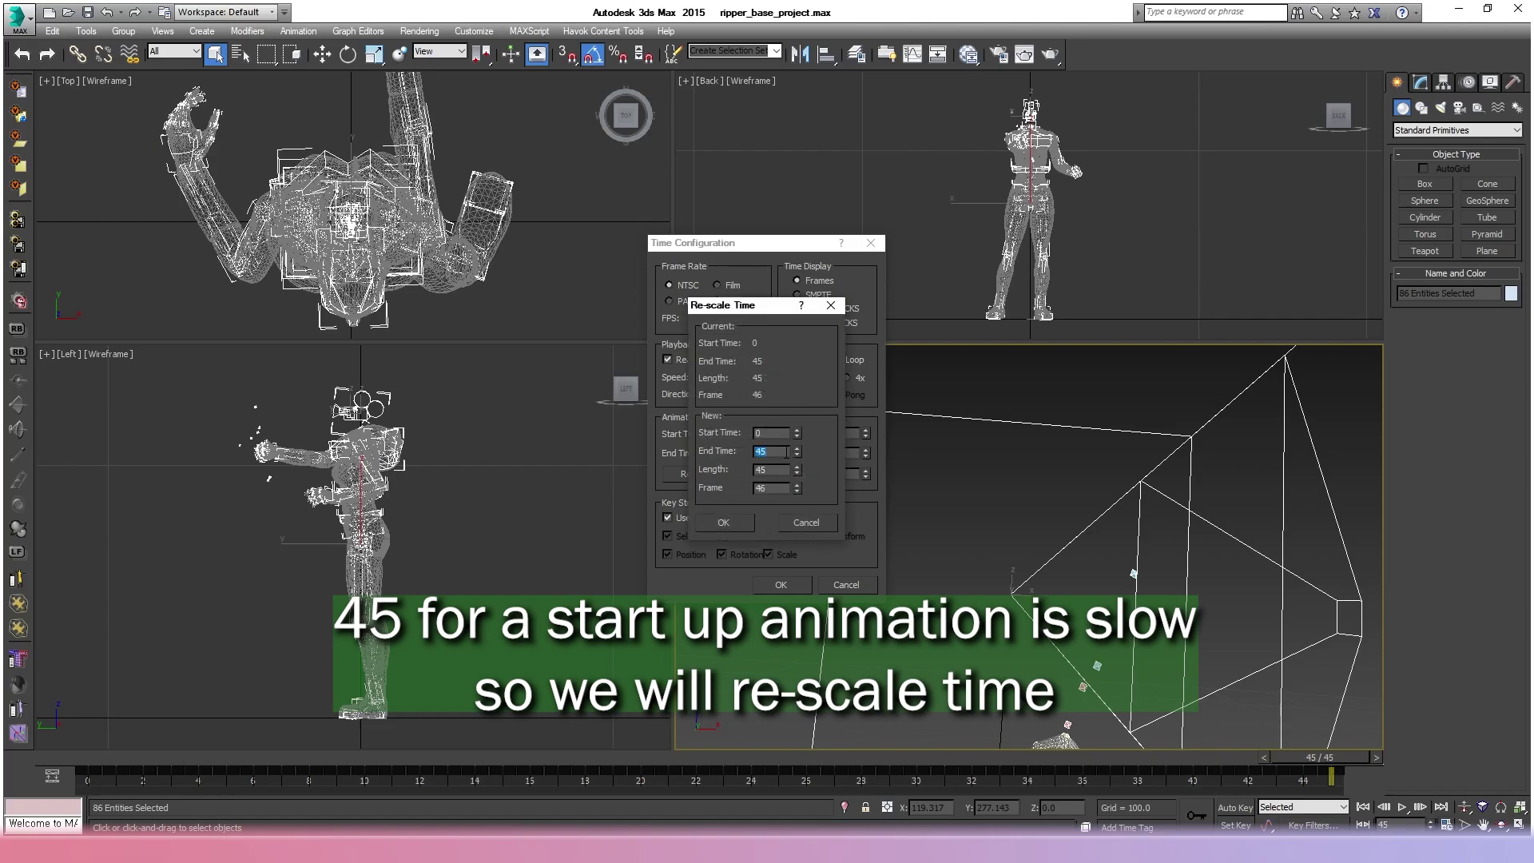
pyautogui.click(738, 518)
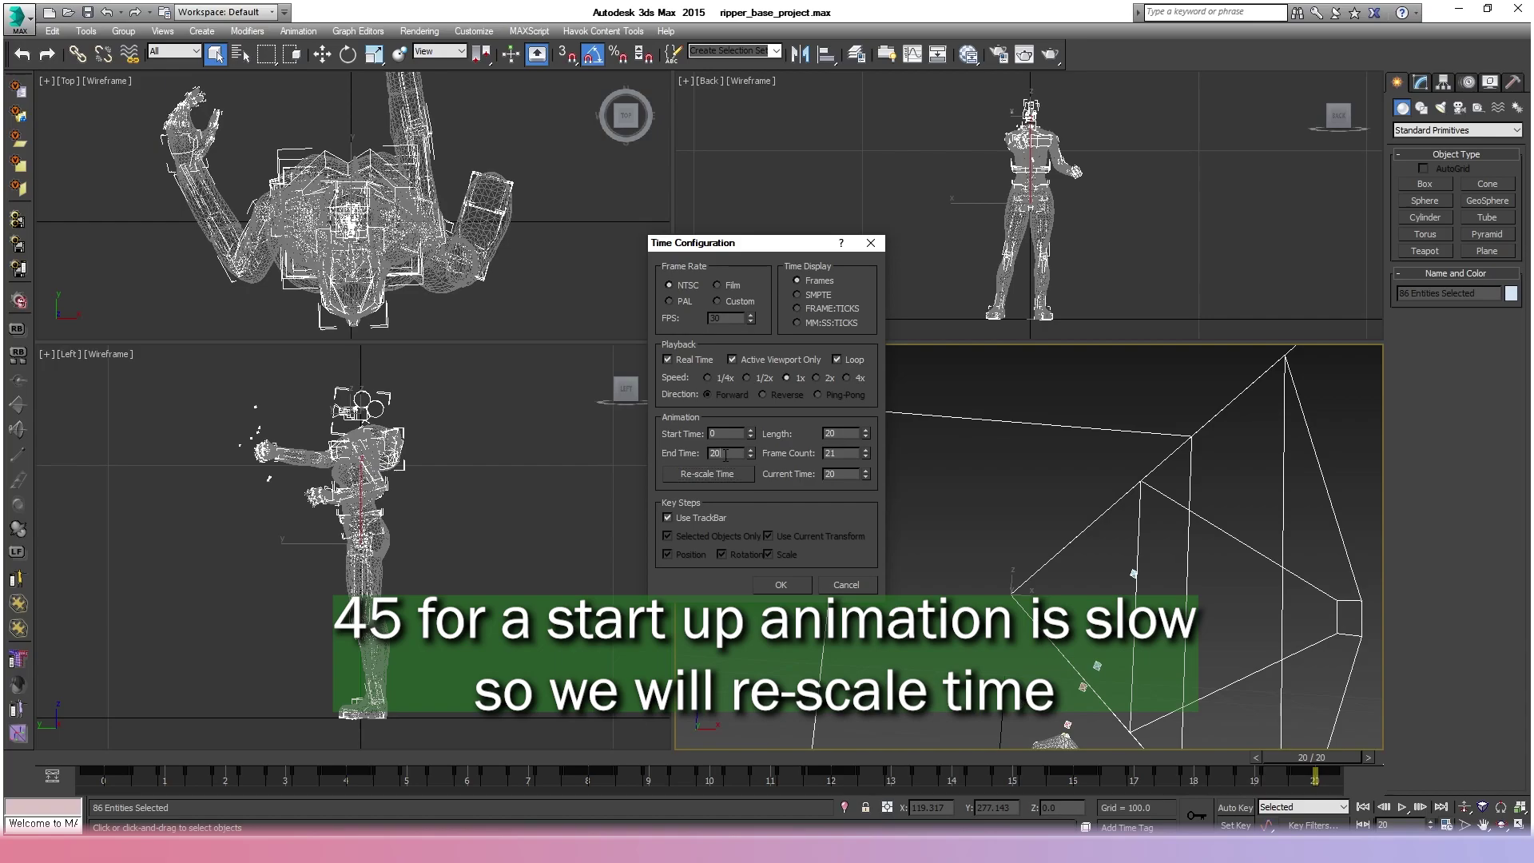
pyautogui.click(783, 586)
pyautogui.click(1403, 807)
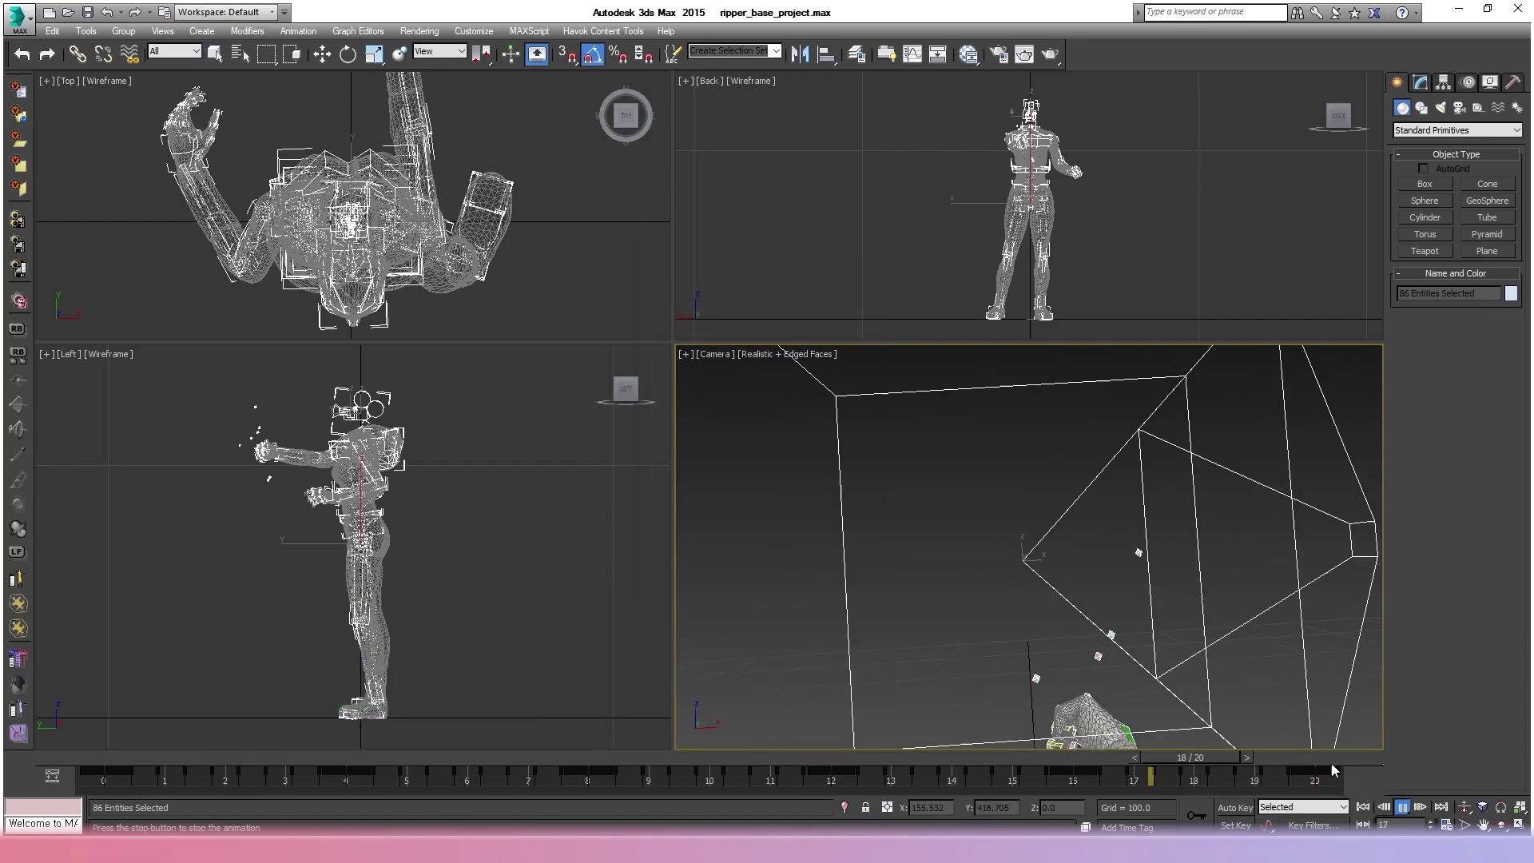
pyautogui.click(1408, 806)
pyautogui.moveTo(1151, 756); pyautogui.dragTo(1387, 760)
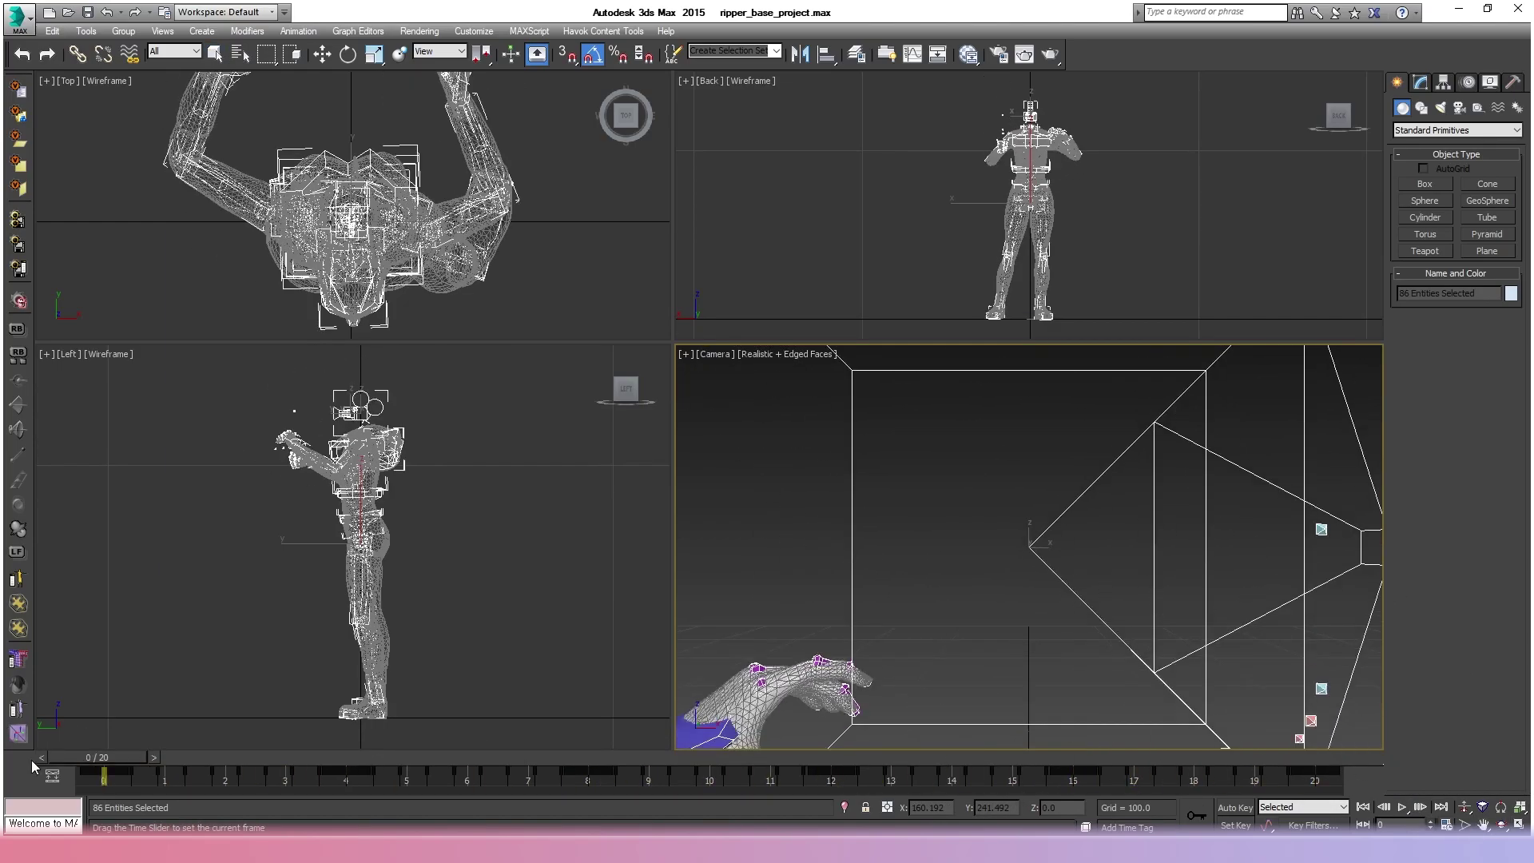
# Deselect everything and save the scene as ripper_start.max in the 3DS Max Projects folder.
pyautogui.press('q')
pyautogui.click(20, 20)
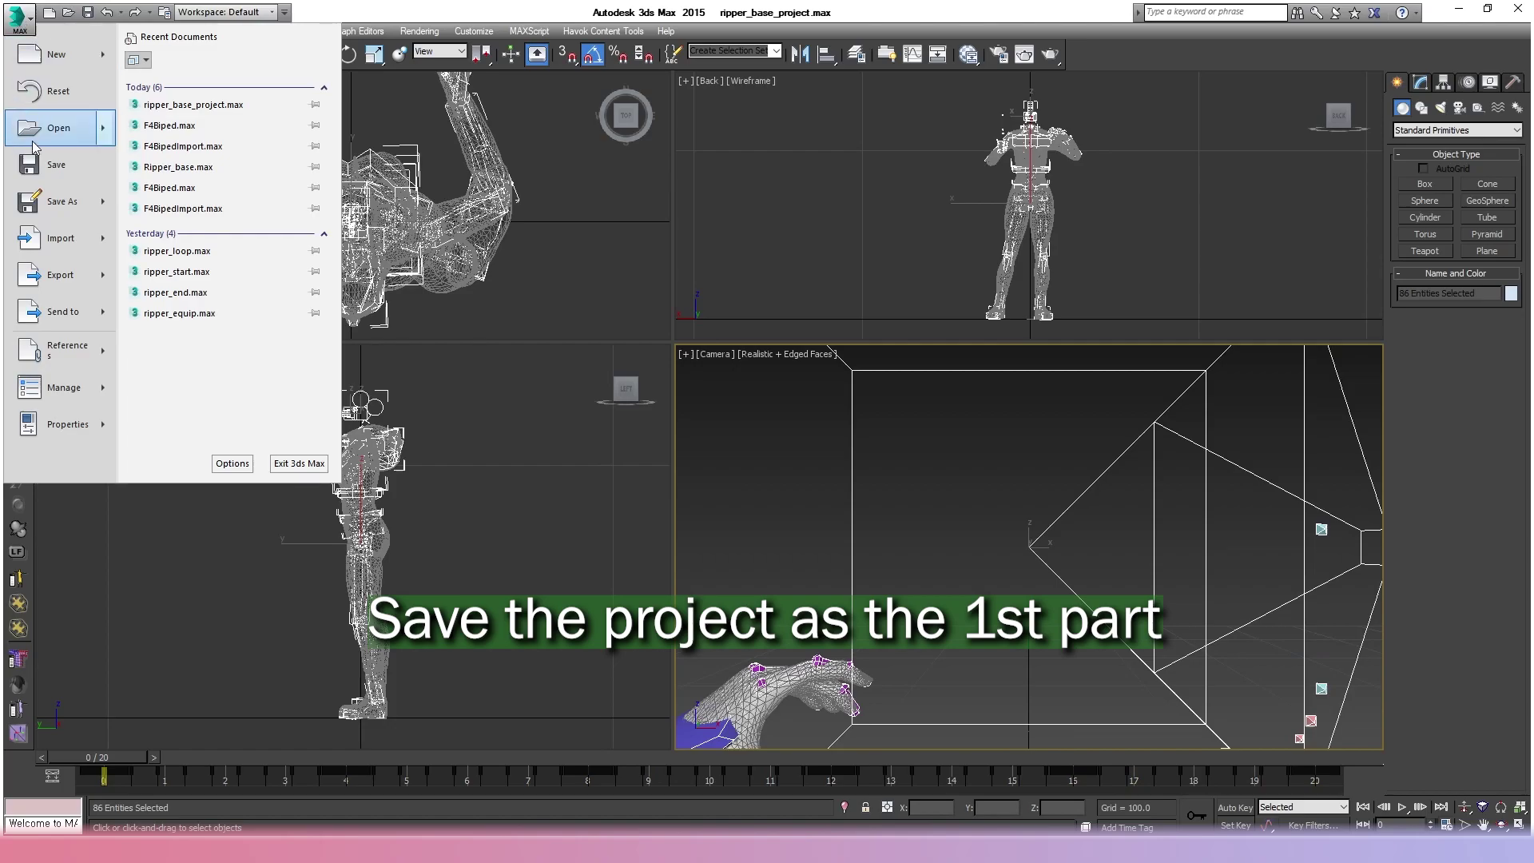
pyautogui.click(50, 201)
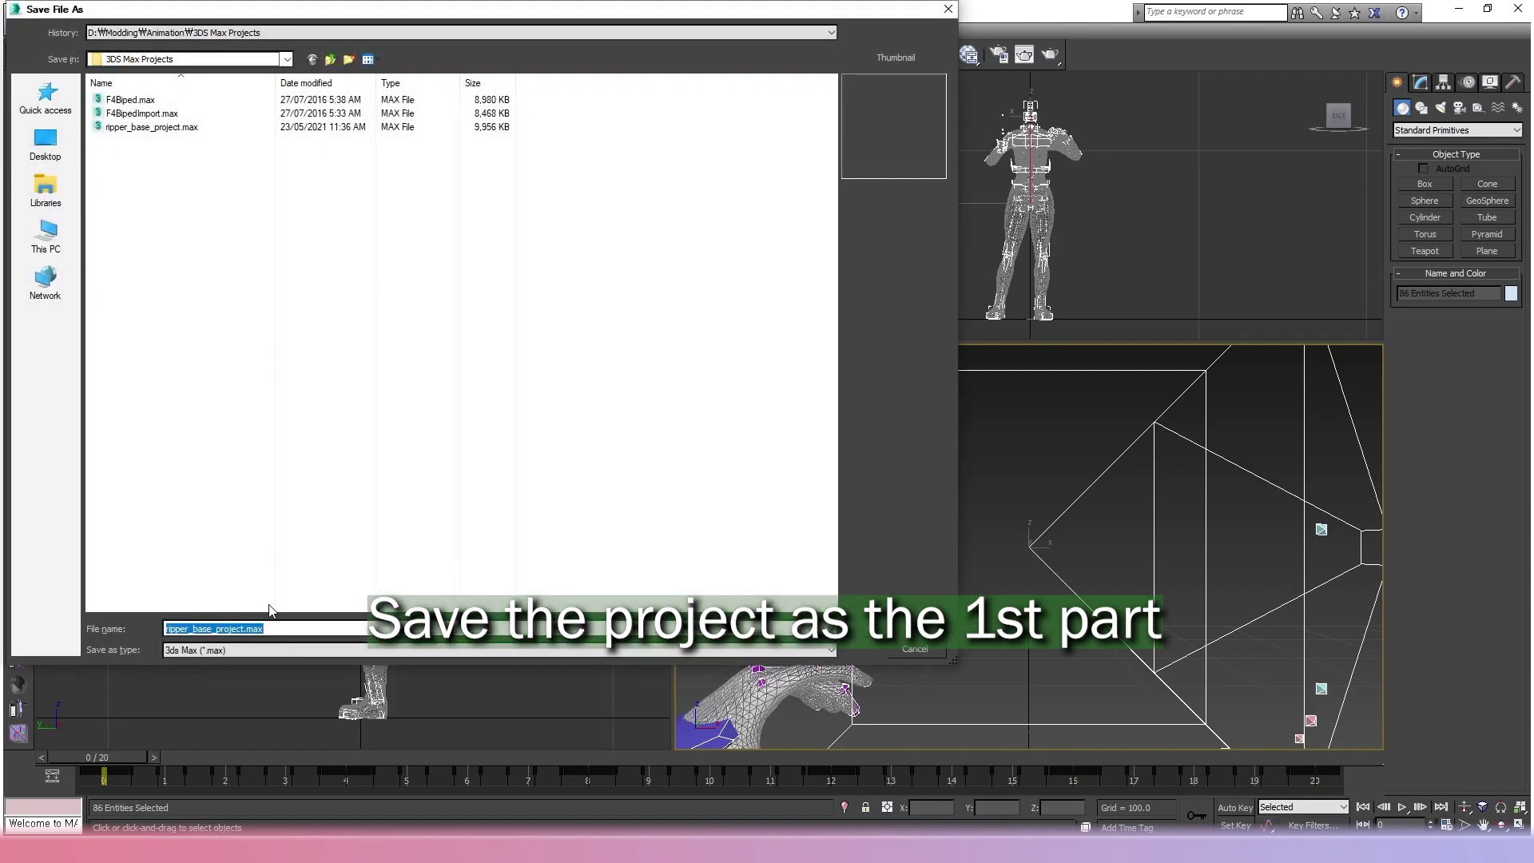
pyautogui.write('ripper_start')
pyautogui.press('Return')
# Reopen the recent file ripper_base_project.max, saving the changes to the current scene.
pyautogui.click(19, 20)
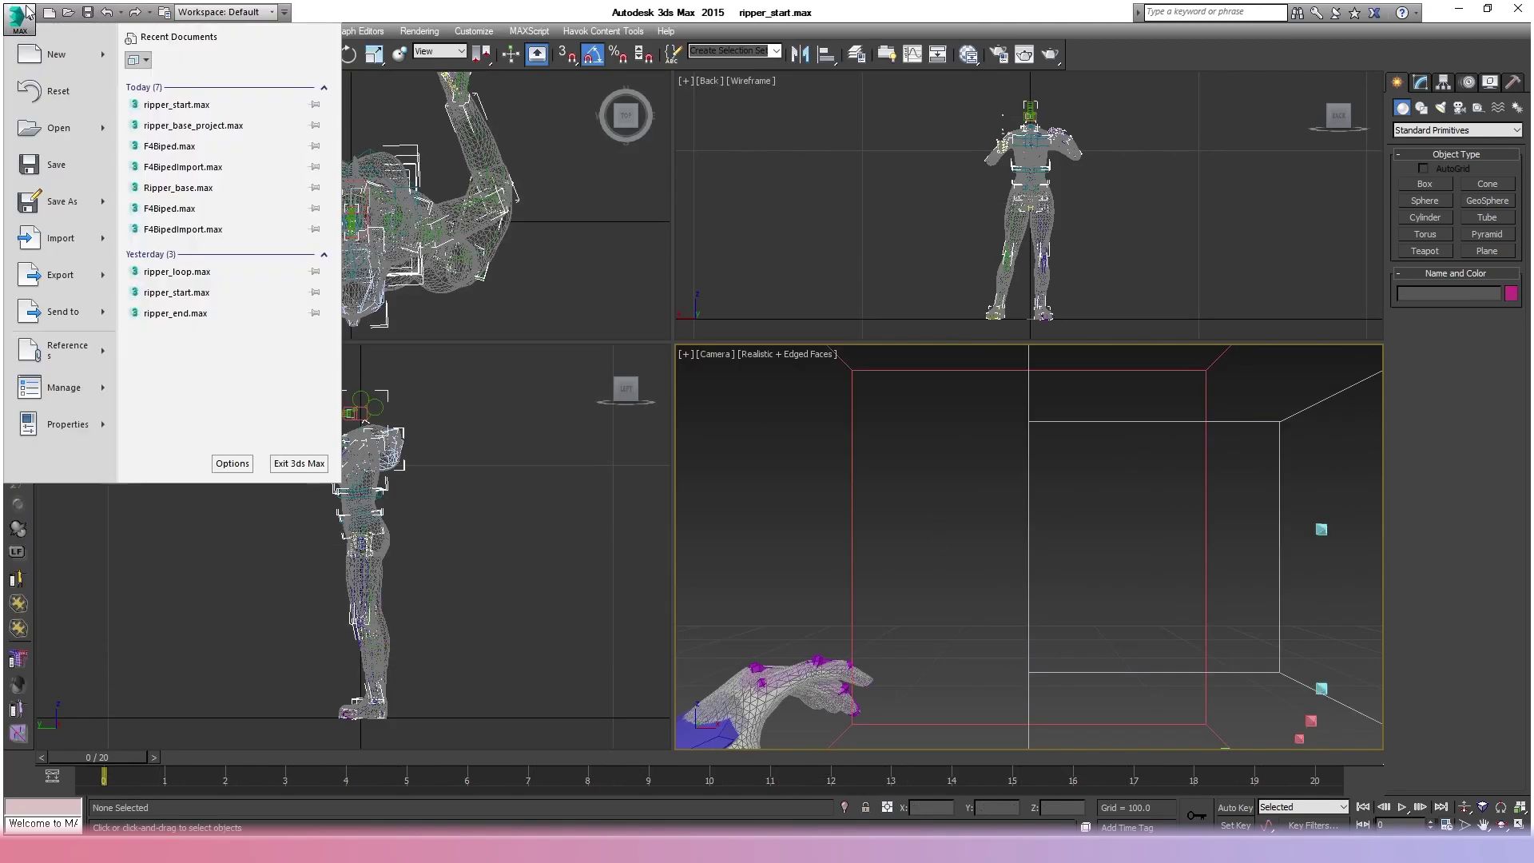
pyautogui.click(193, 125)
pyautogui.click(743, 452)
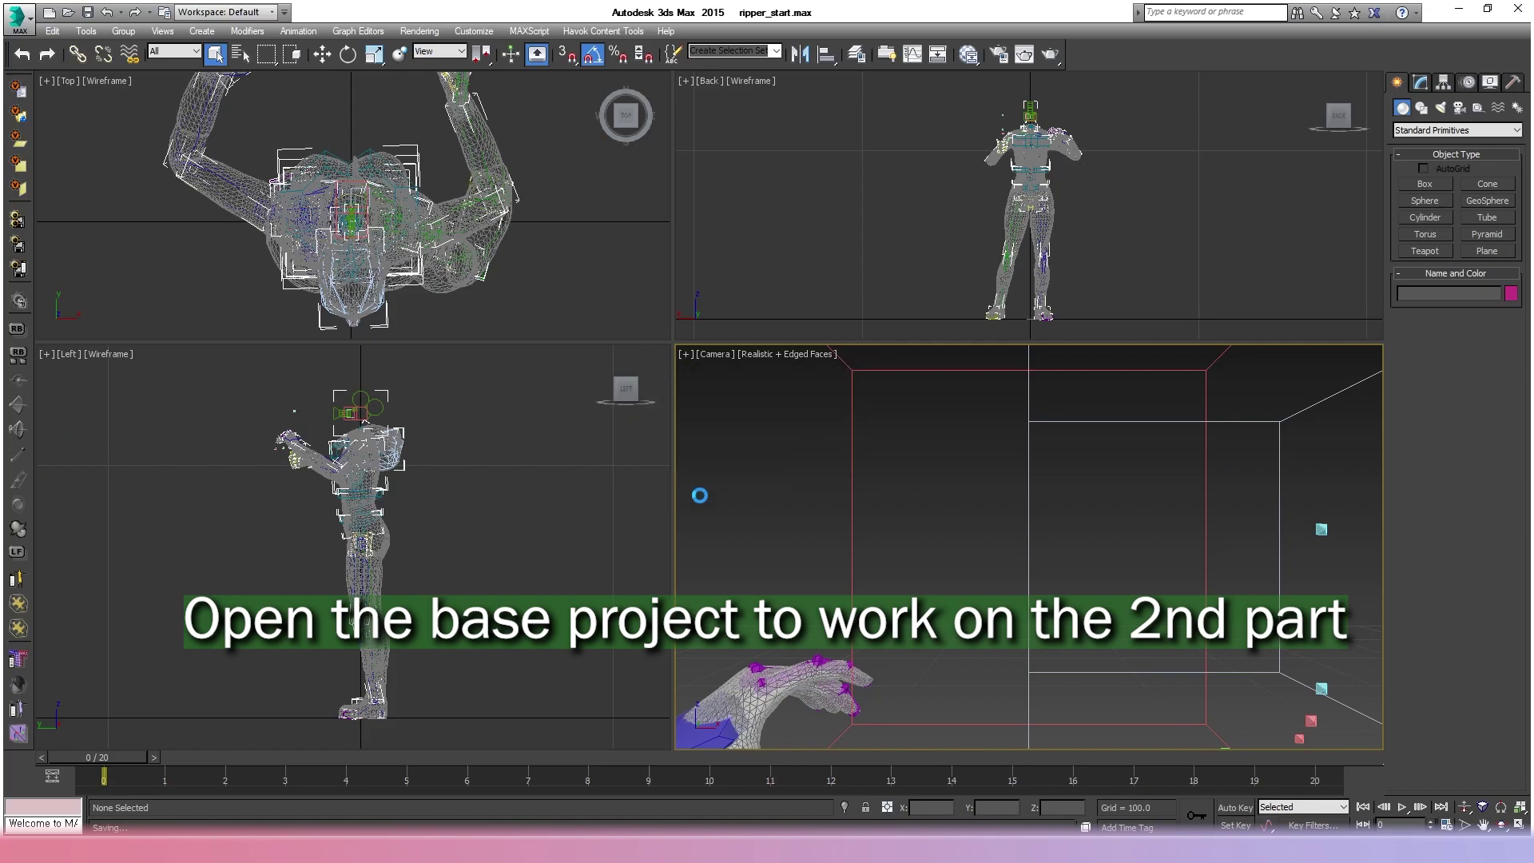
# Select all objects and delete every keyframe outside frames 46 to 55.
pyautogui.hotkey('ctrl', 'a')
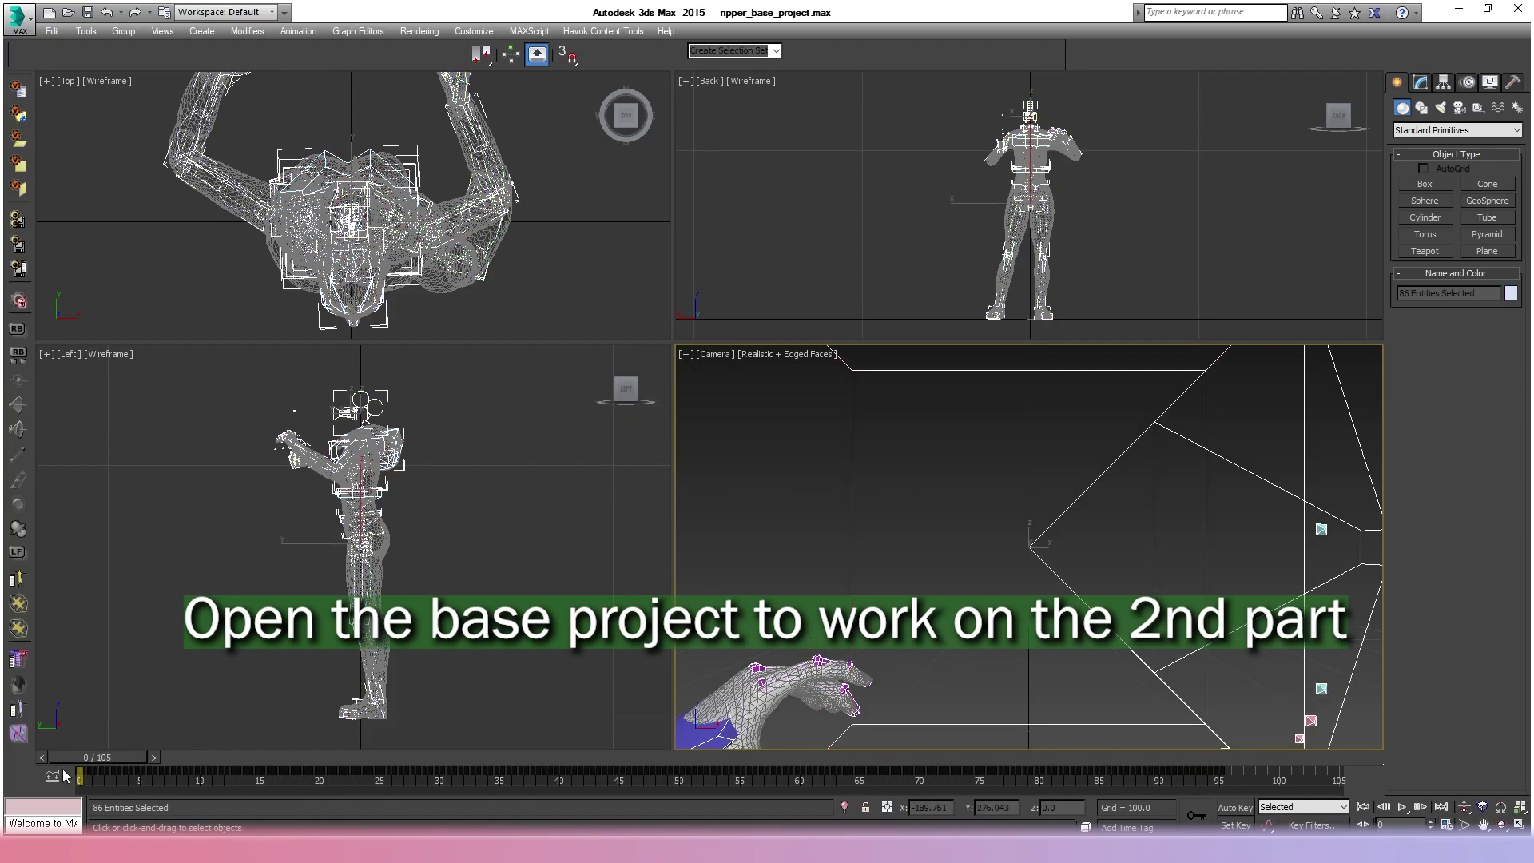
pyautogui.moveTo(109, 751); pyautogui.dragTo(643, 796)
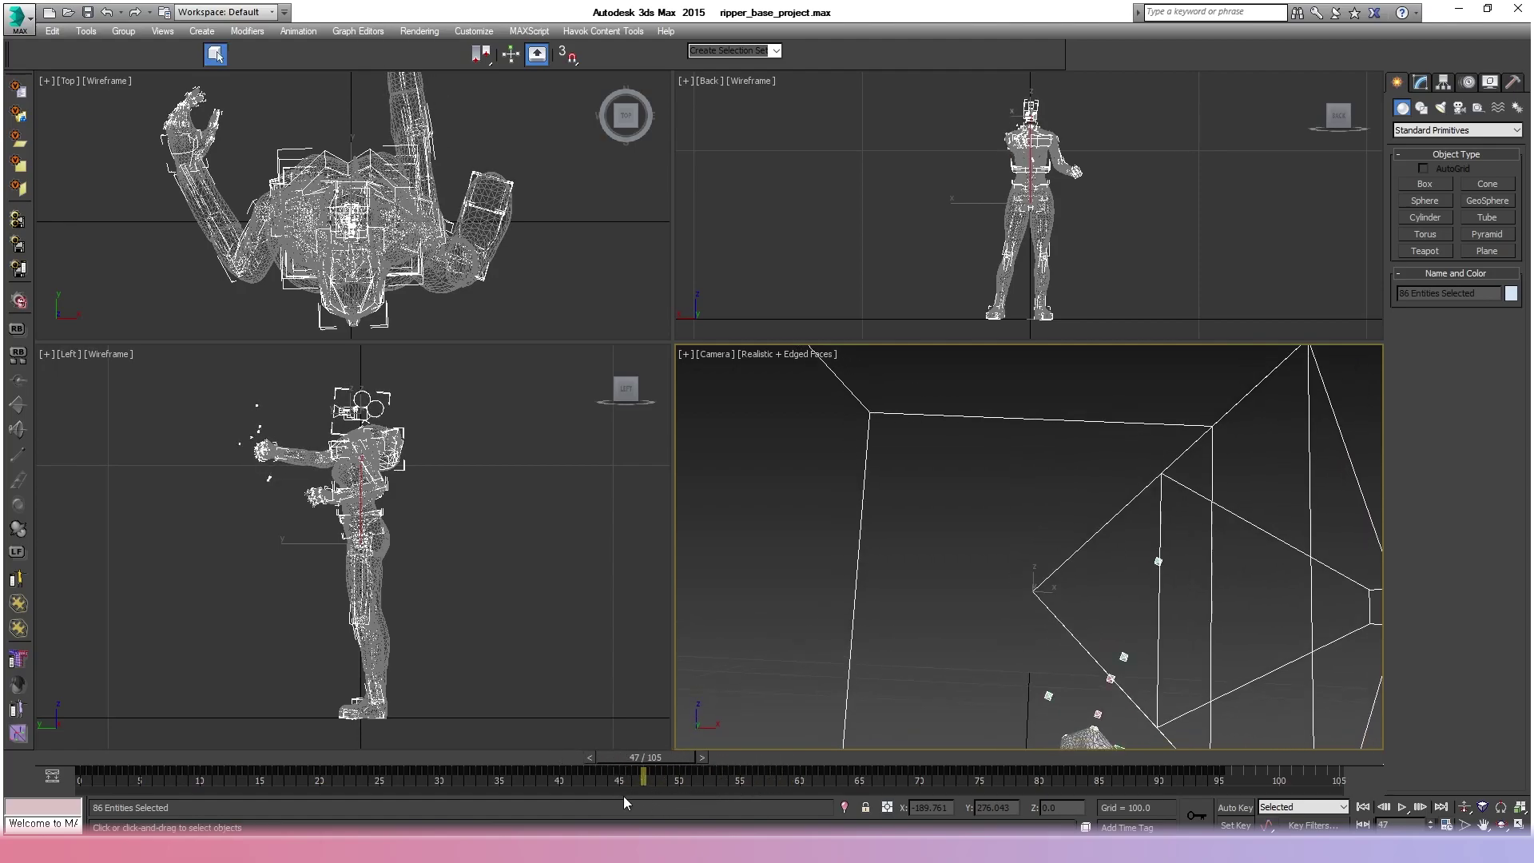
pyautogui.moveTo(622, 793); pyautogui.dragTo(2, 729)
pyautogui.moveTo(663, 759); pyautogui.dragTo(756, 767)
pyautogui.moveTo(1251, 783); pyautogui.dragTo(620, 789)
pyautogui.press('Delete')
# Move the remaining block of keyframes so that it starts at frame 0.
pyautogui.moveTo(757, 755); pyautogui.dragTo(81, 780)
pyautogui.moveTo(196, 761); pyautogui.dragTo(210, 763)
pyautogui.press('q')
# Set the animation's end time to 9 and play it back to check how the cropped section loops.
pyautogui.click(1445, 824)
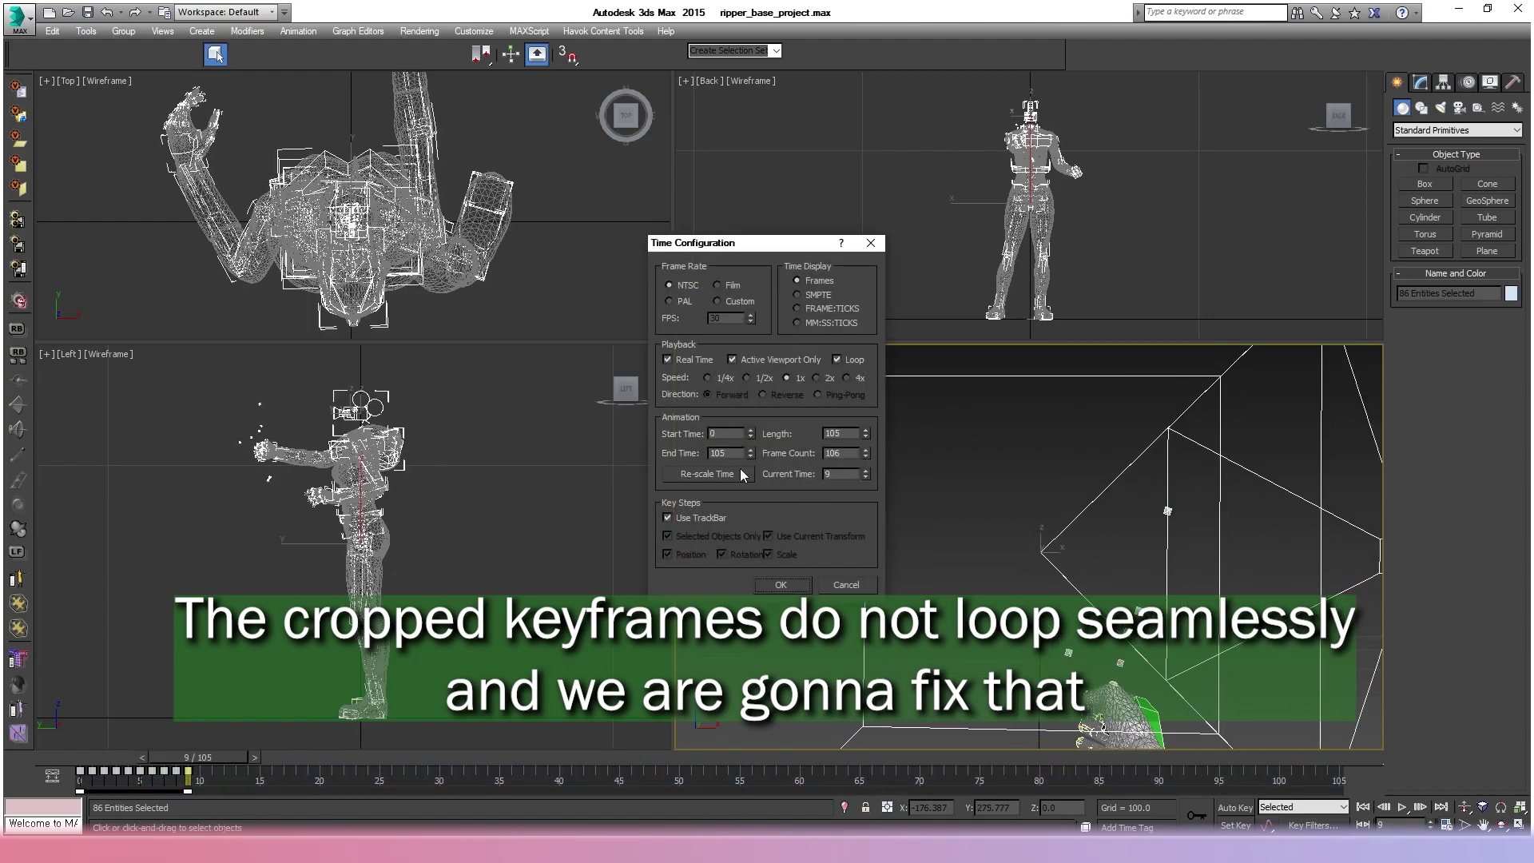
pyautogui.click(780, 584)
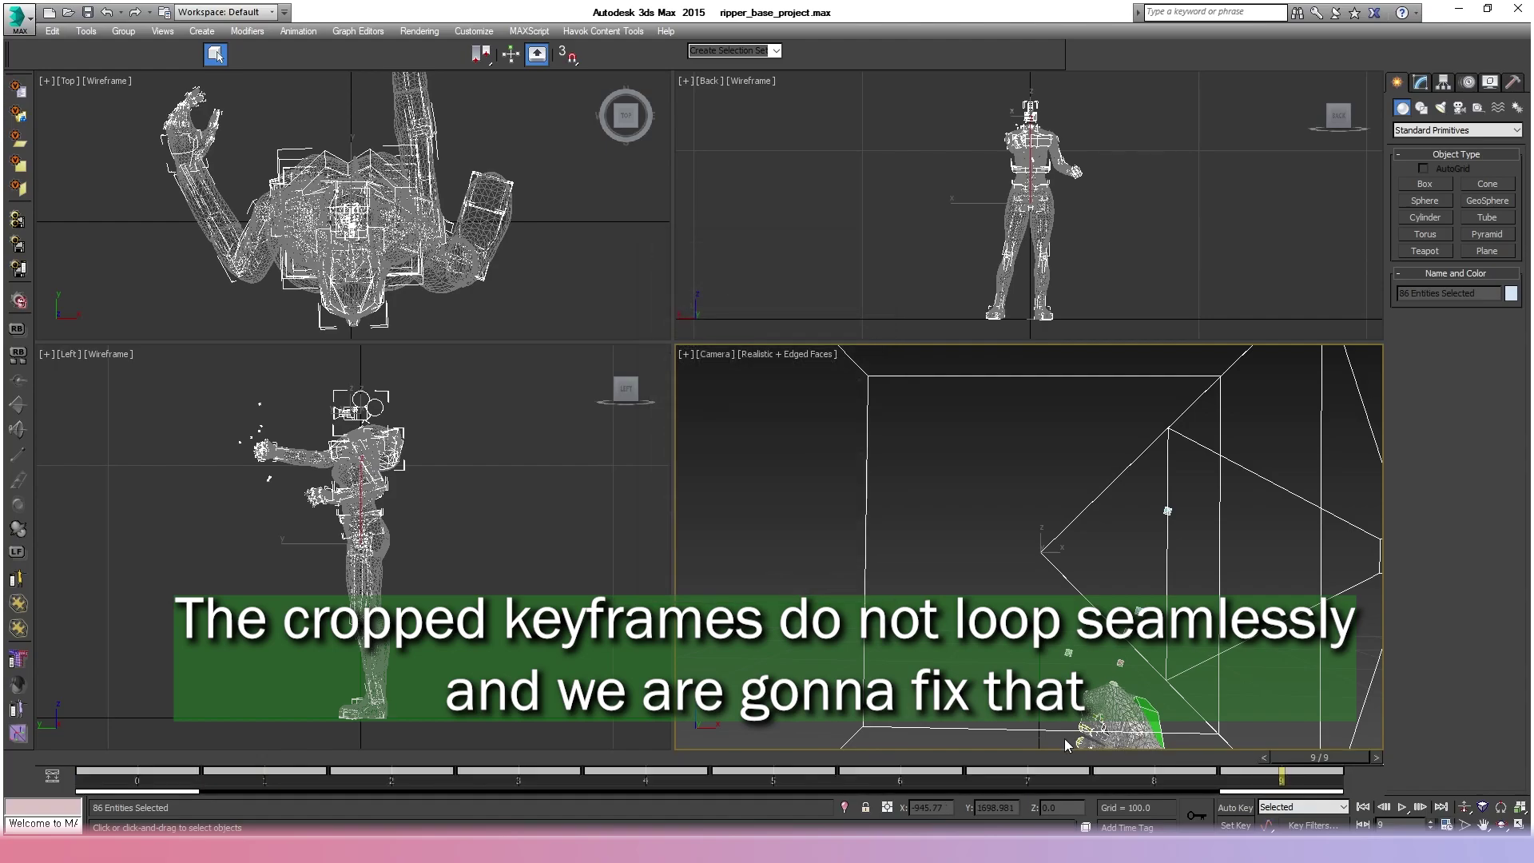
pyautogui.click(1408, 808)
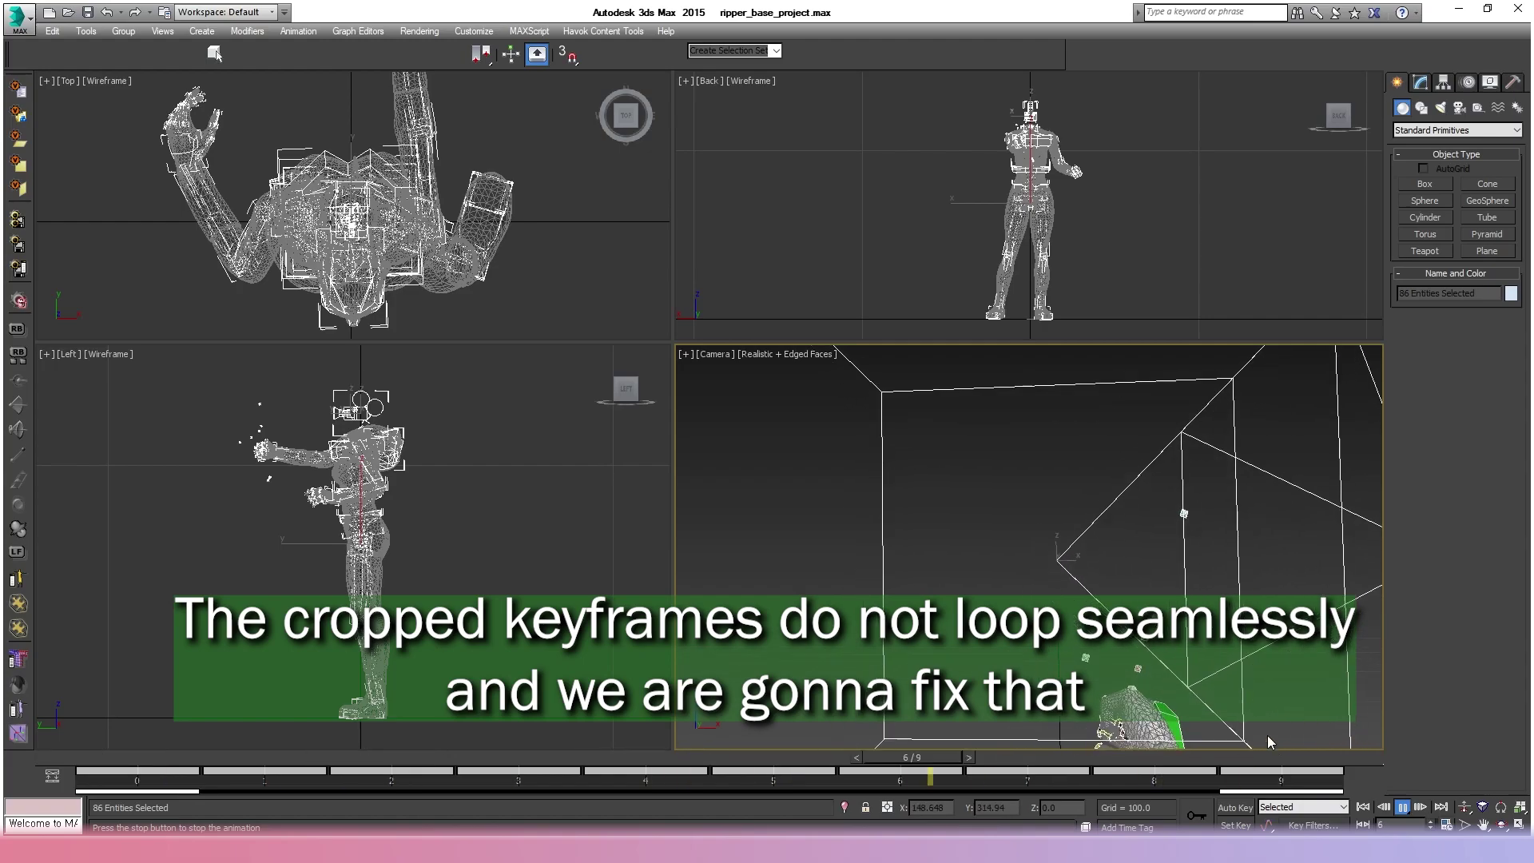
pyautogui.click(1403, 807)
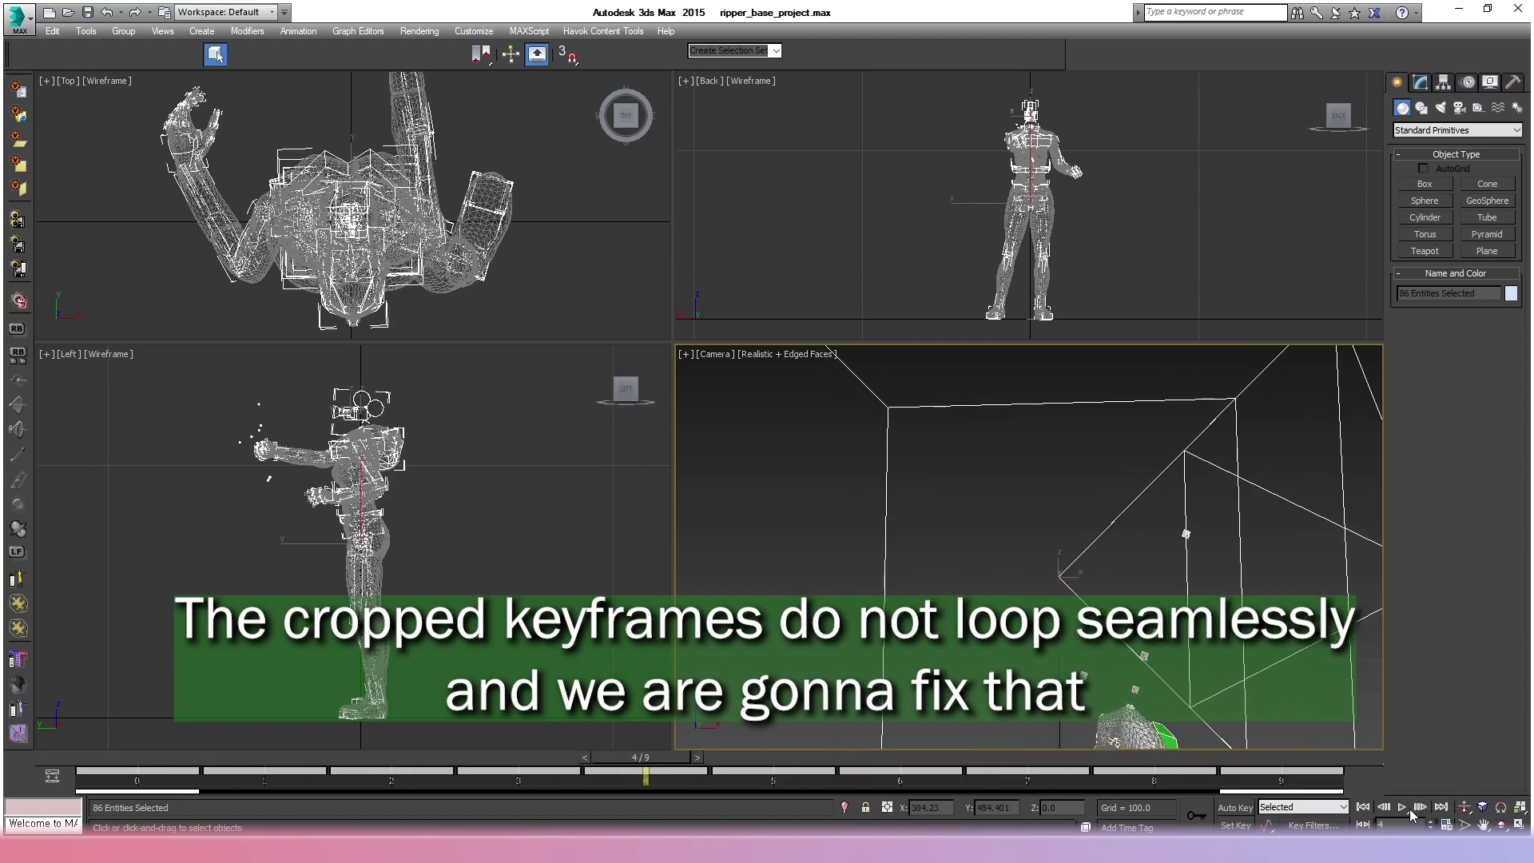
# Extend the animation's end time to 50 and duplicate the block of keyframes to frames 11 to 20.
pyautogui.click(1448, 825)
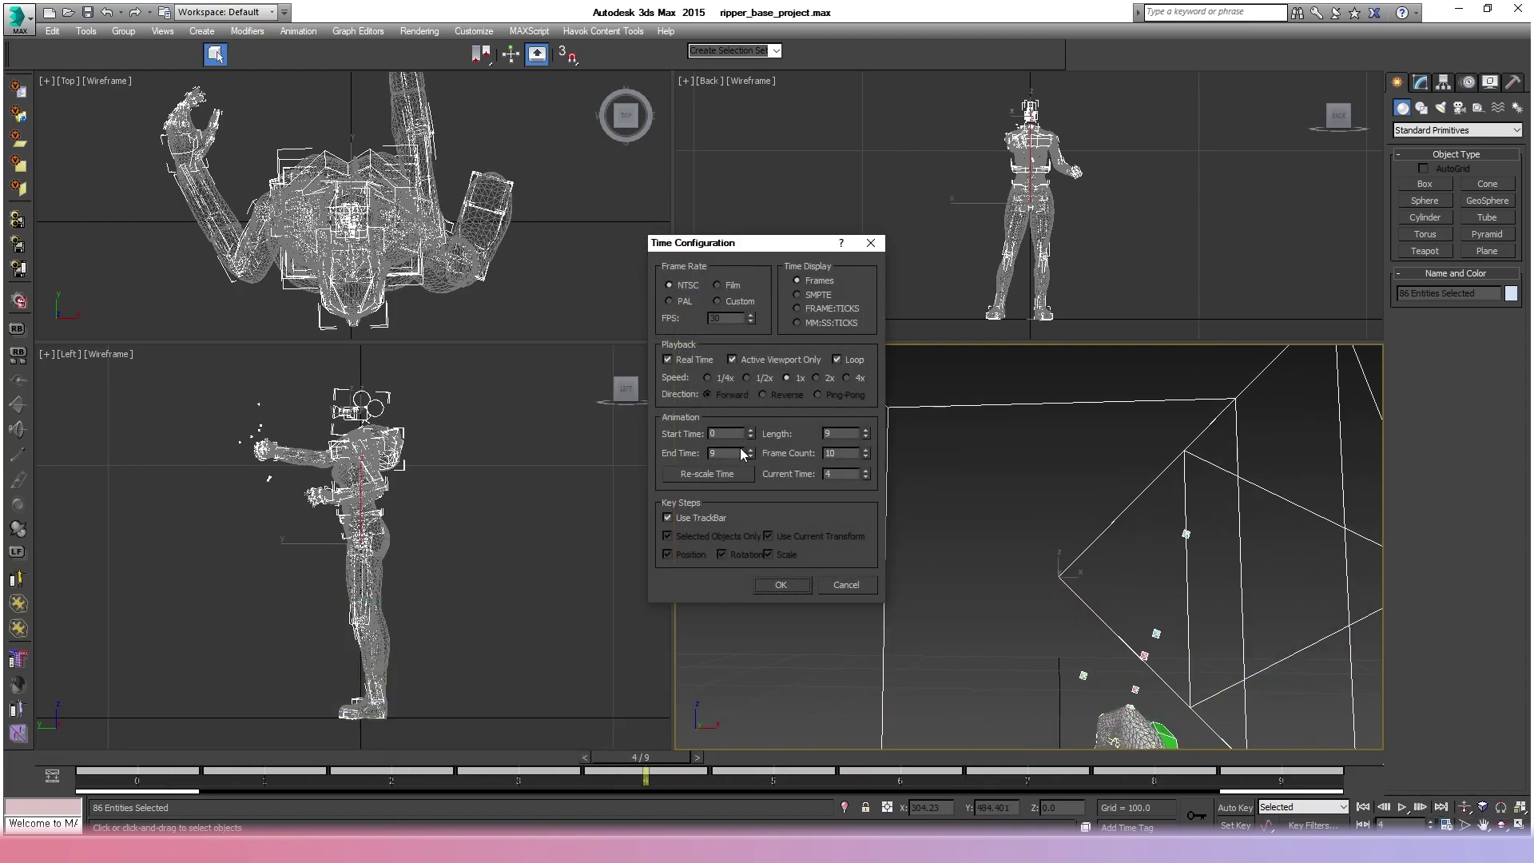
pyautogui.click(772, 590)
pyautogui.moveTo(204, 755); pyautogui.dragTo(361, 790)
pyautogui.moveTo(263, 761); pyautogui.dragTo(591, 771)
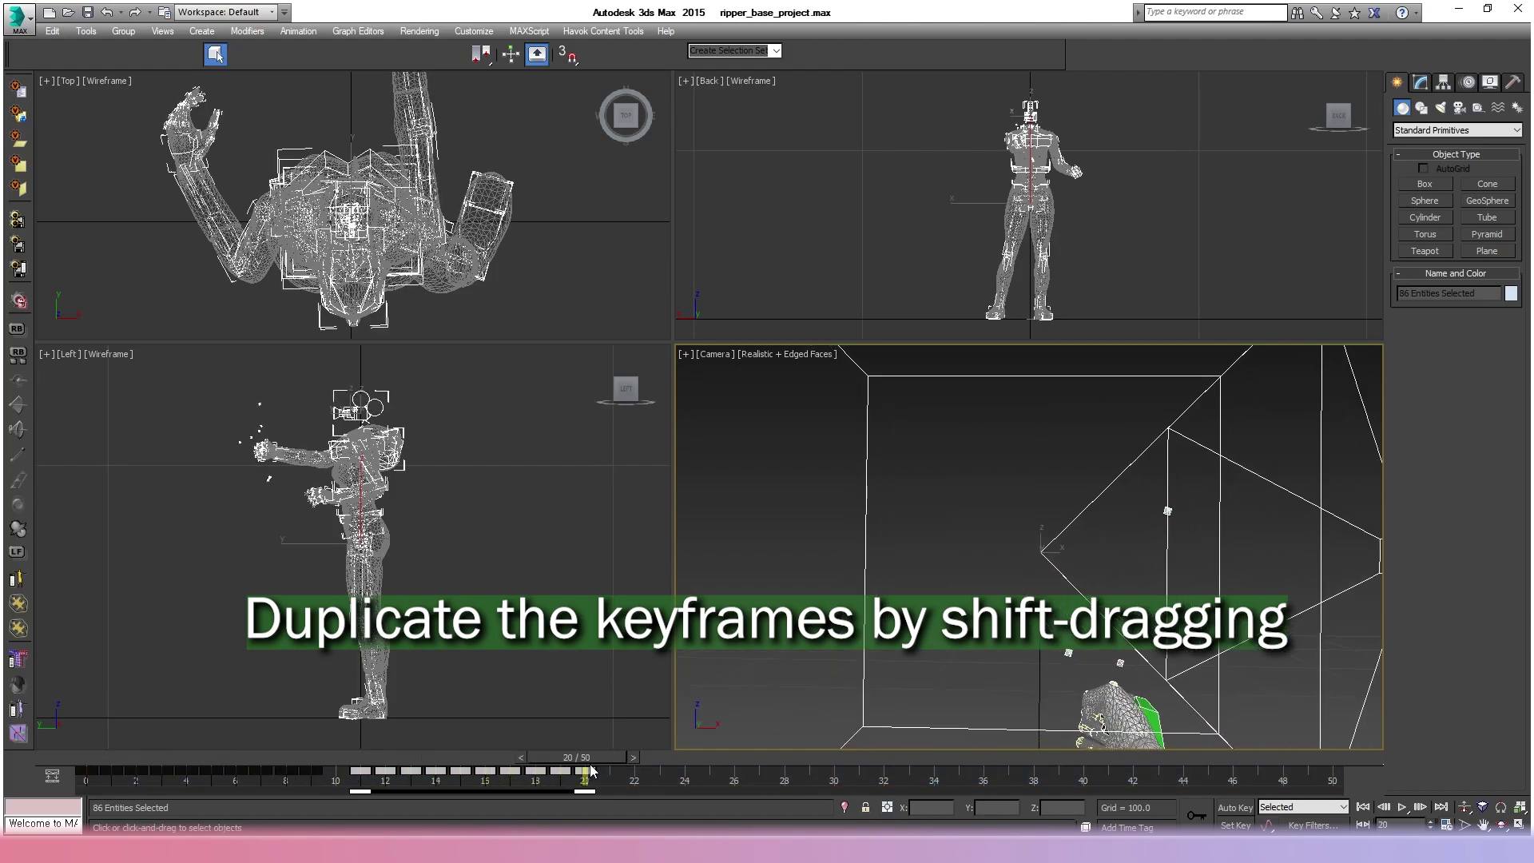
# Show the selection range bar and use it to reverse the duplicated keyframes, placing them on frames 10 to 19.
pyautogui.rightClick(577, 771)
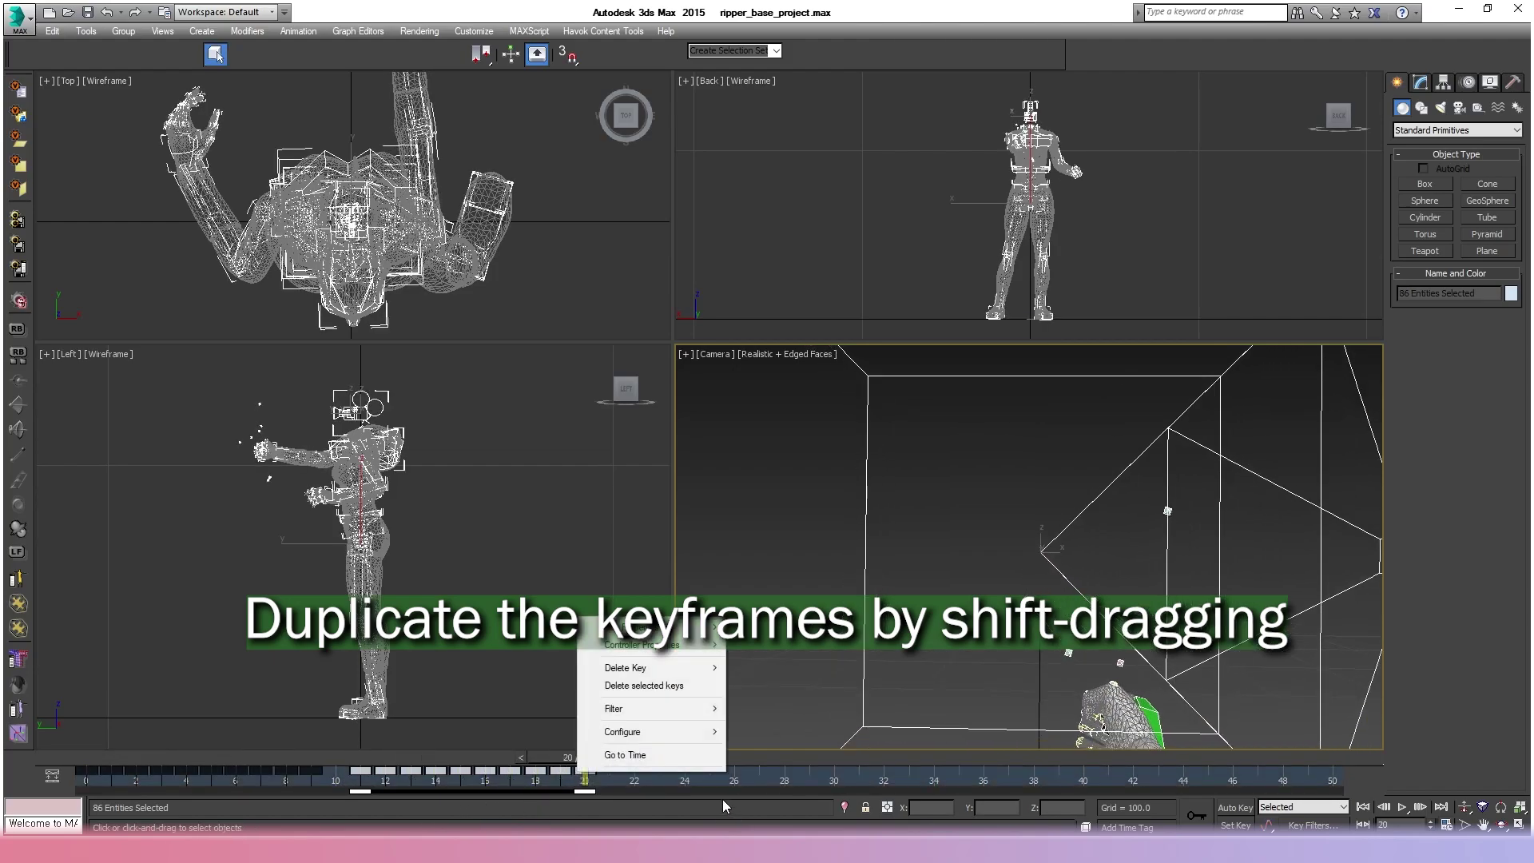
pyautogui.moveTo(641, 734)
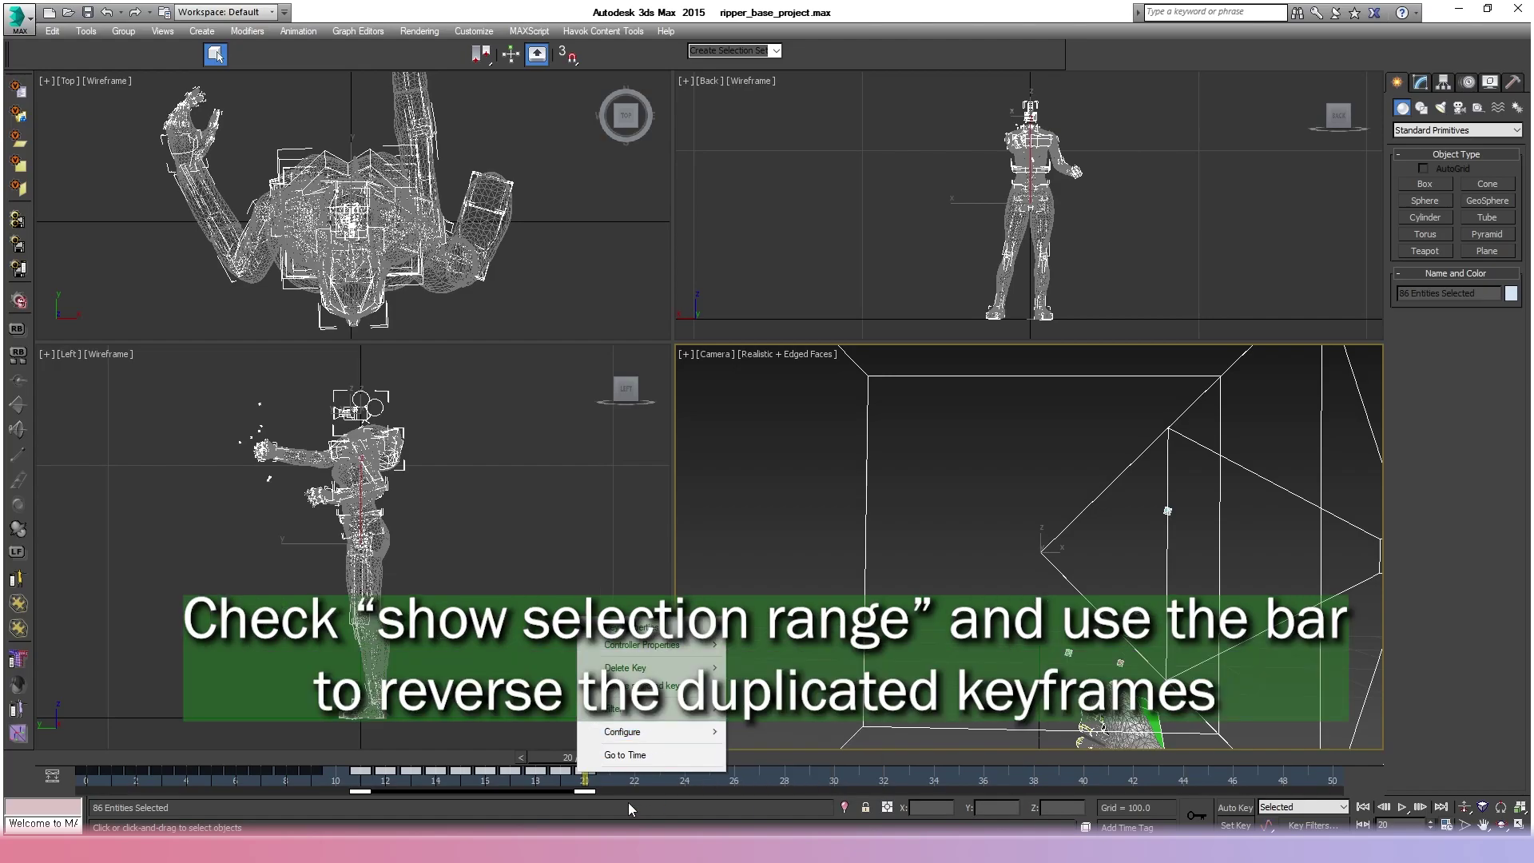
pyautogui.click(515, 822)
pyautogui.moveTo(351, 791); pyautogui.dragTo(827, 779)
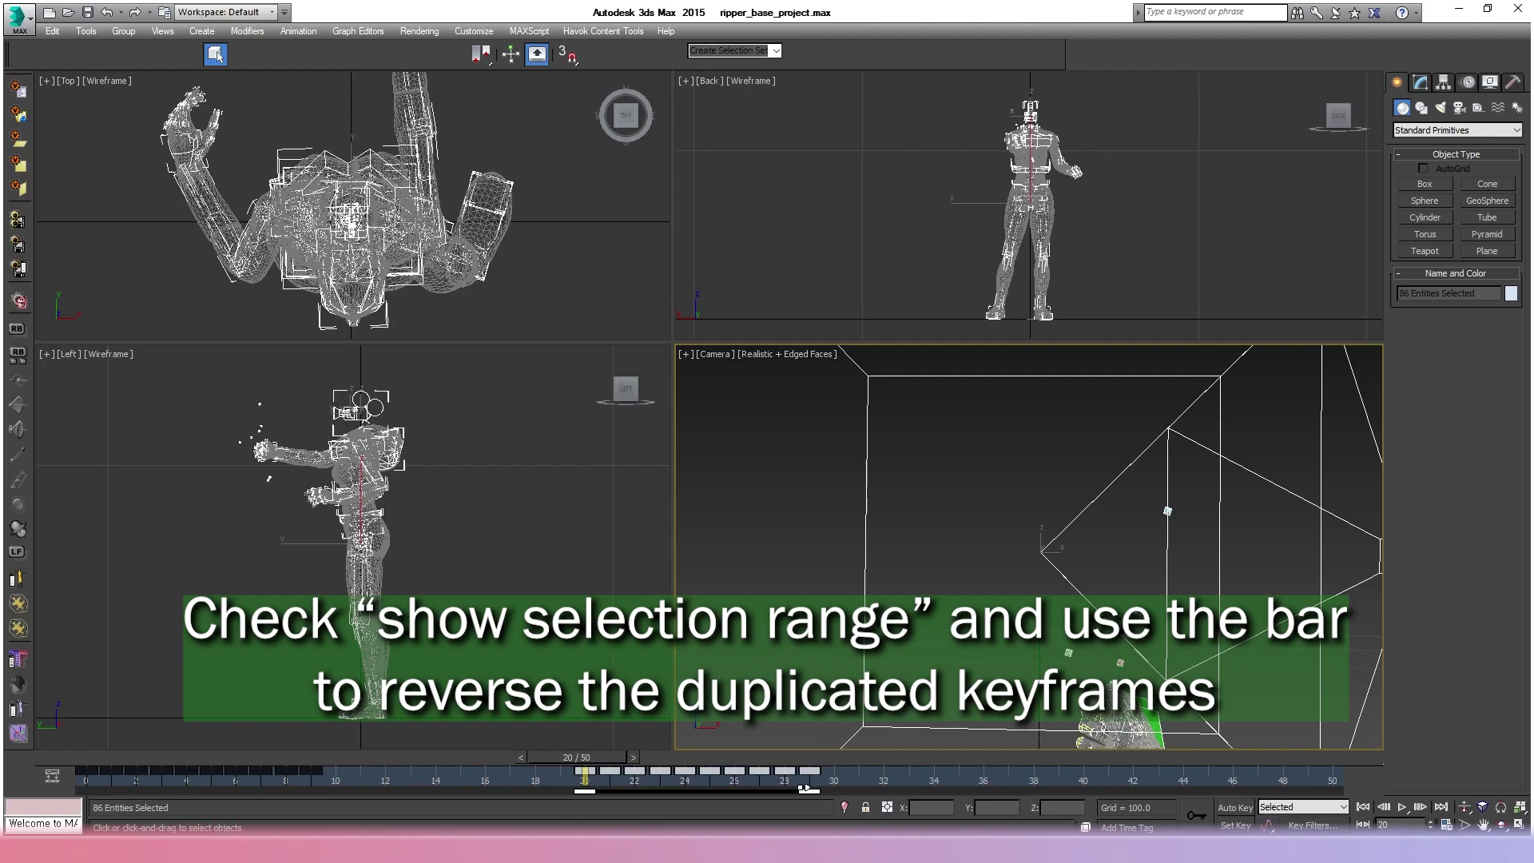
pyautogui.moveTo(576, 774); pyautogui.dragTo(339, 799)
# Delete the identical adjacent keyframes and close the gap so the reversed block spans frames 10 to 17.
pyautogui.moveTo(300, 757); pyautogui.dragTo(334, 761)
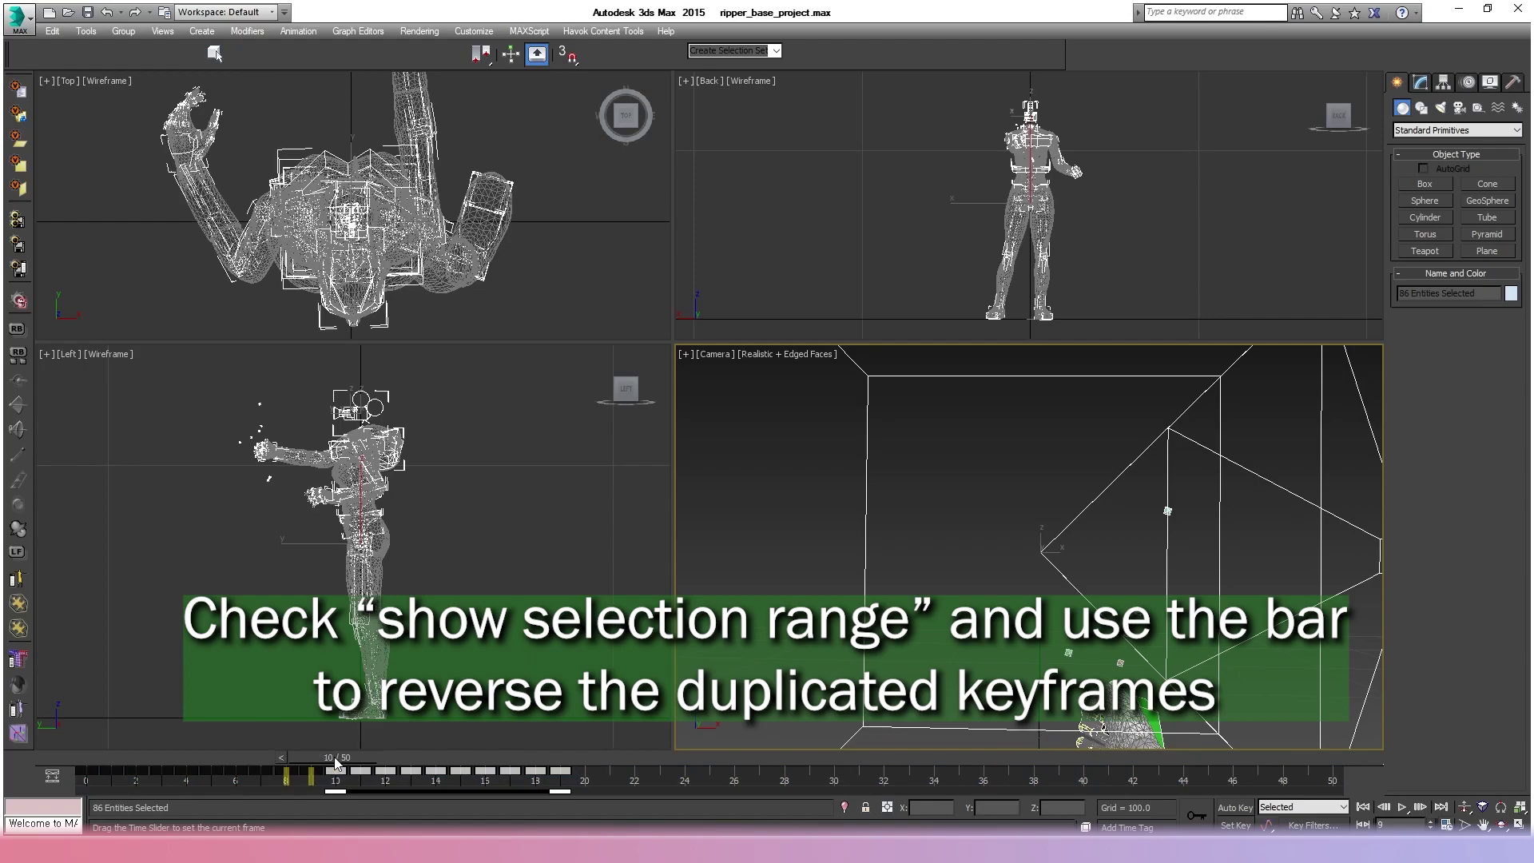
pyautogui.press('q')
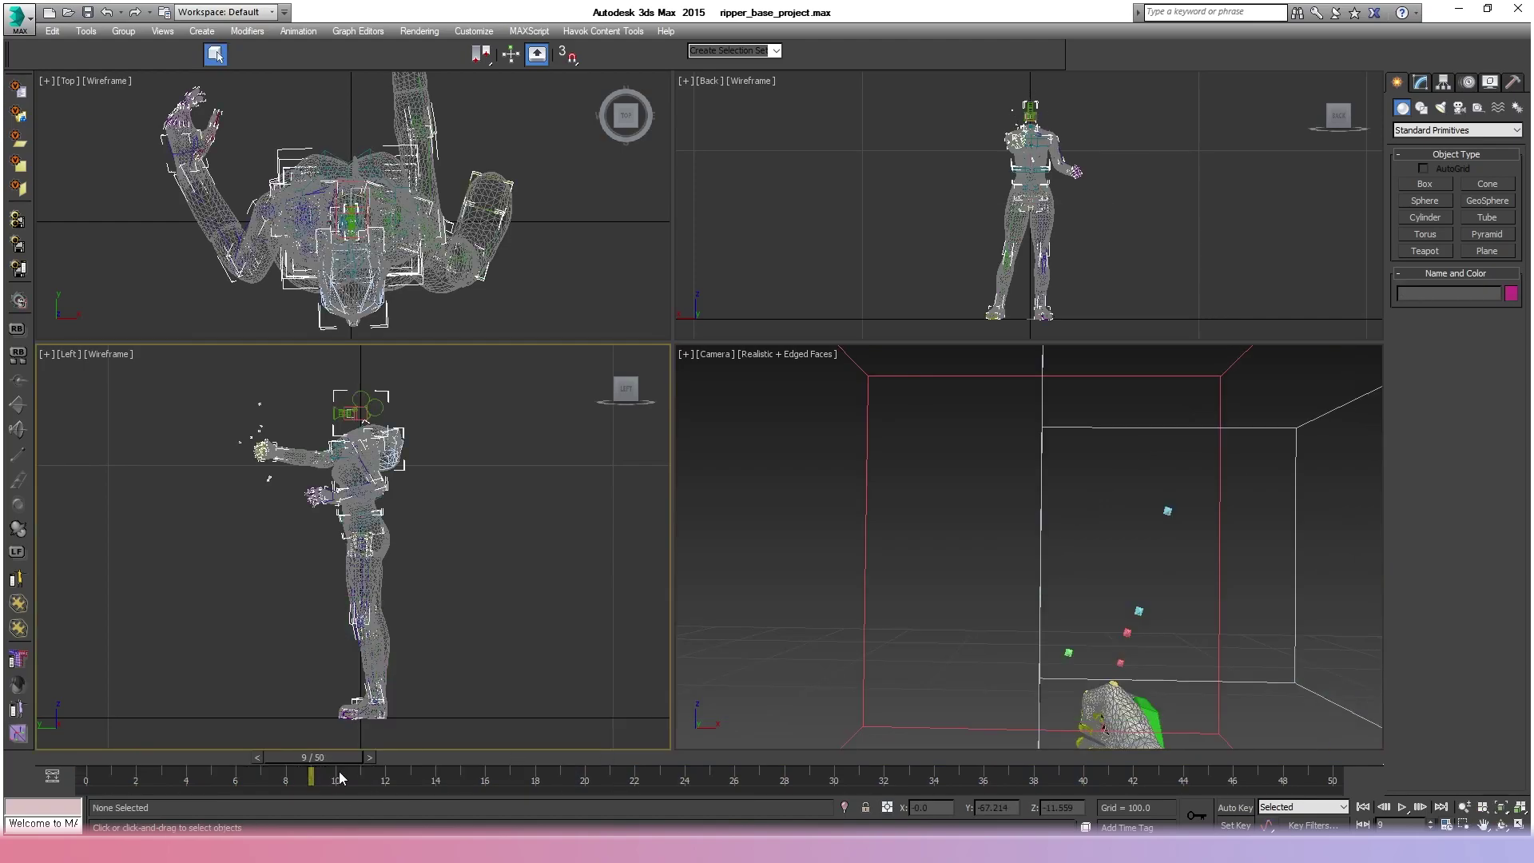
pyautogui.press('Delete')
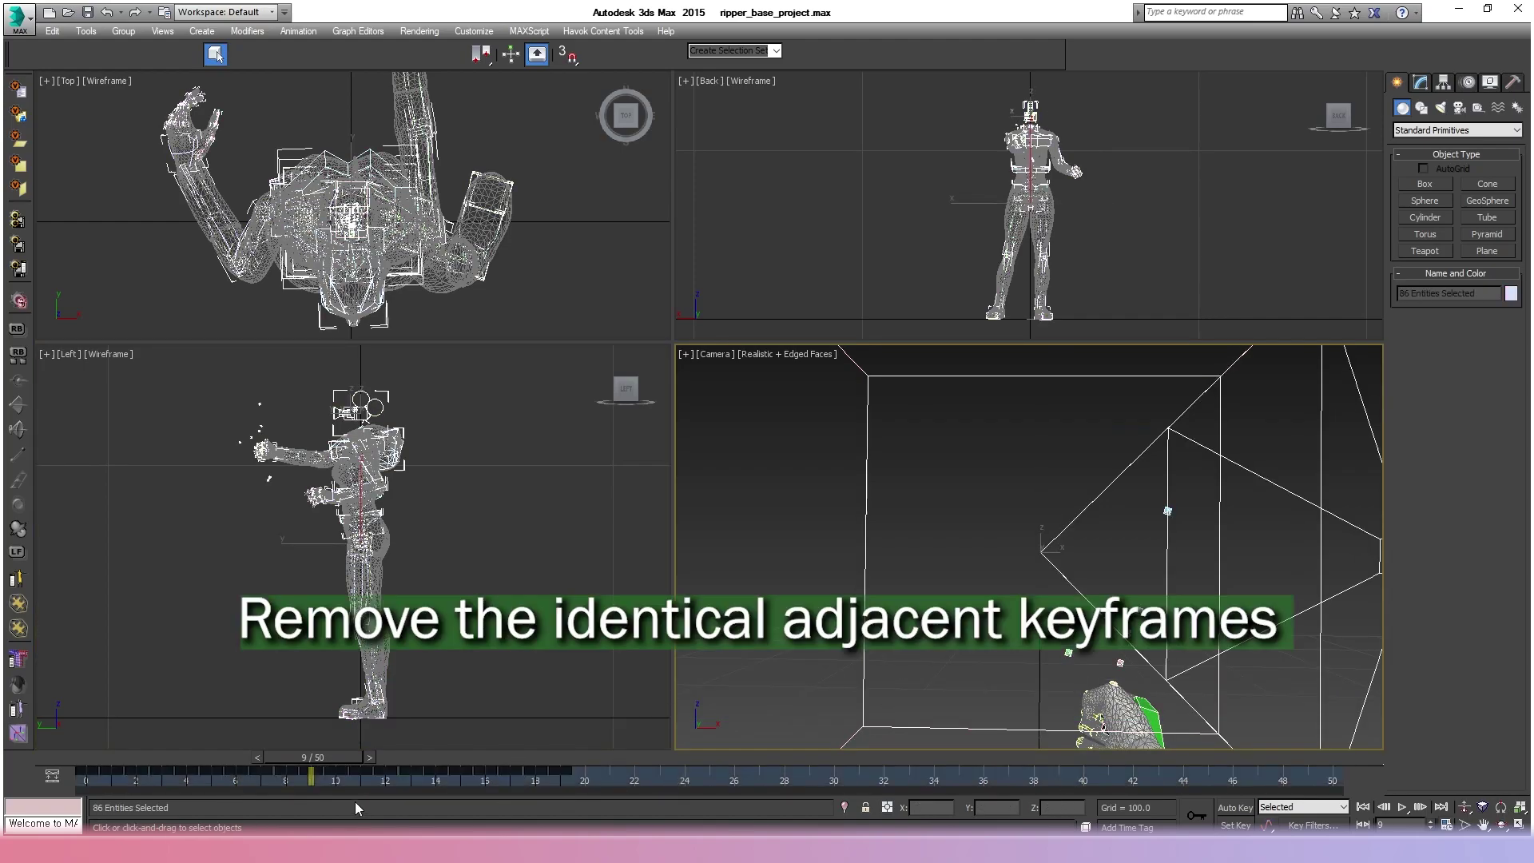
pyautogui.press('Delete')
pyautogui.press('Delete')
pyautogui.moveTo(584, 793); pyautogui.dragTo(519, 767)
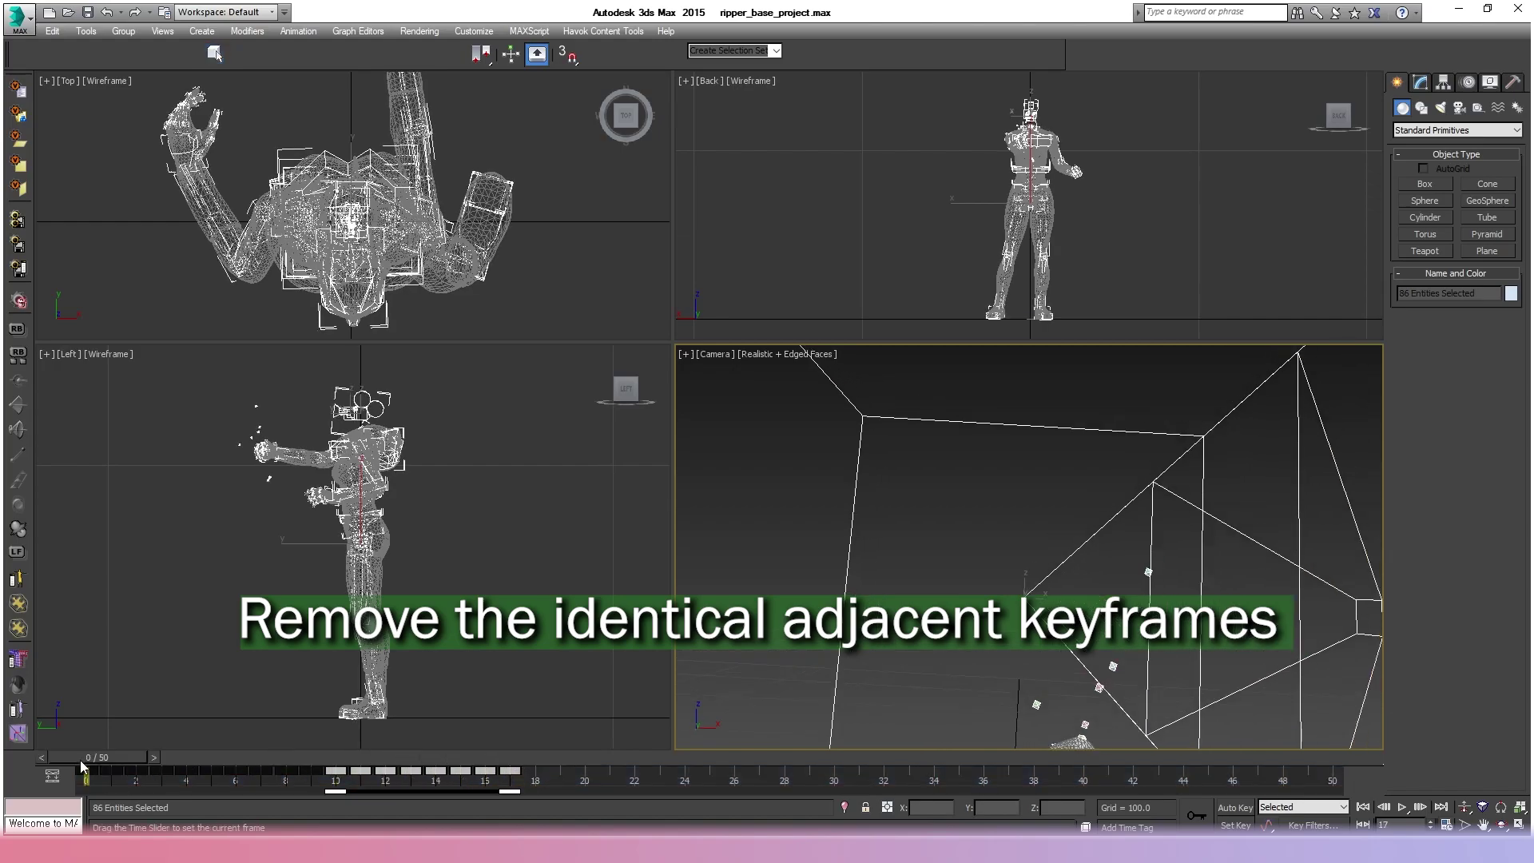
# Set the animation's end time to 17, play it back to check the loop, and clear the selection.
pyautogui.click(1445, 823)
pyautogui.doubleClick(716, 454)
pyautogui.write('1')
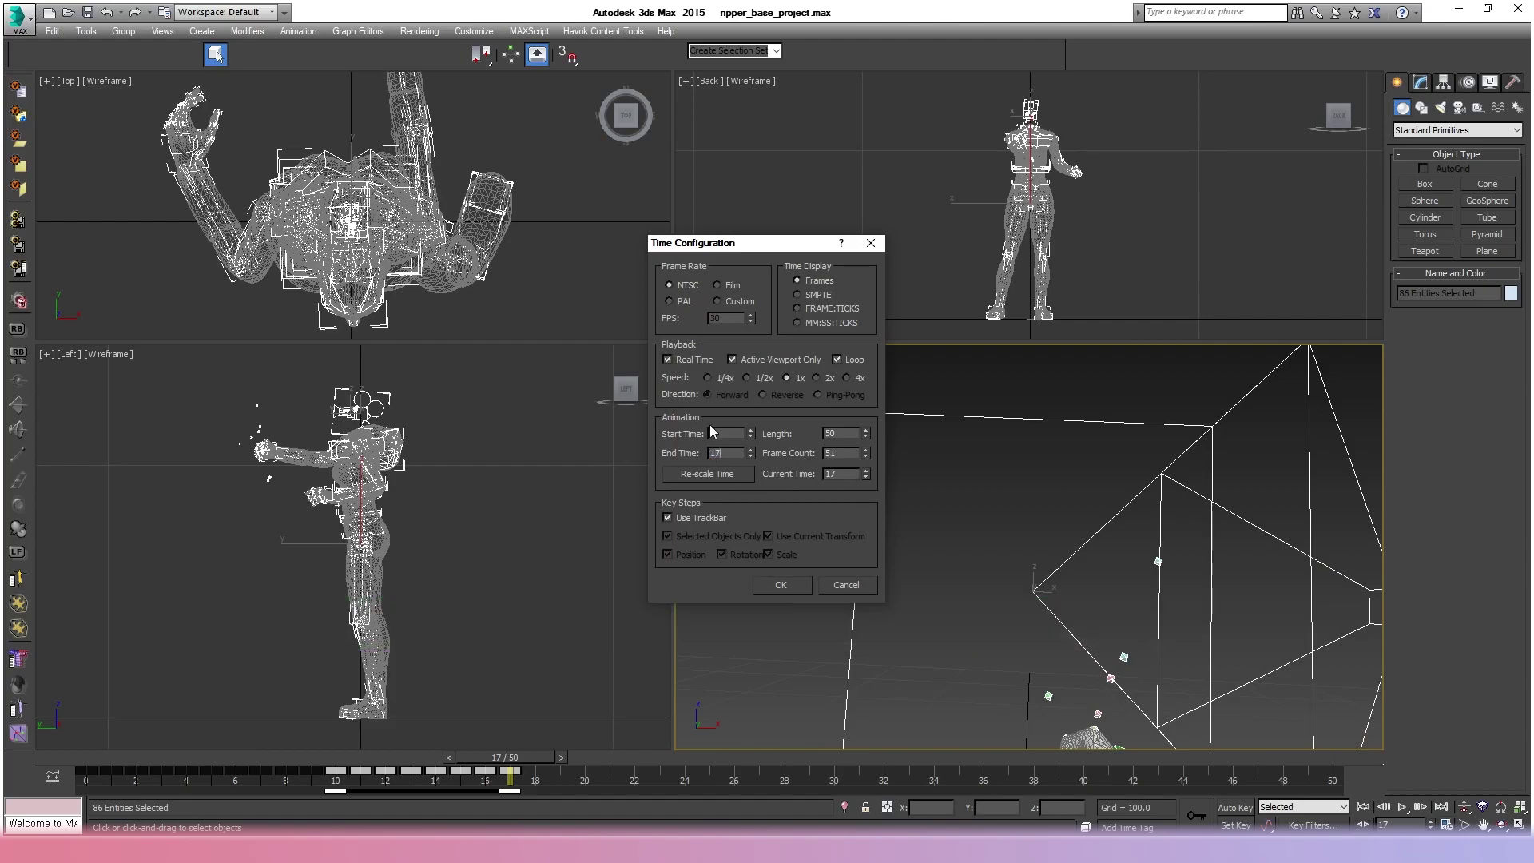
pyautogui.write('7')
pyautogui.click(723, 433)
pyautogui.click(780, 584)
pyautogui.click(1411, 810)
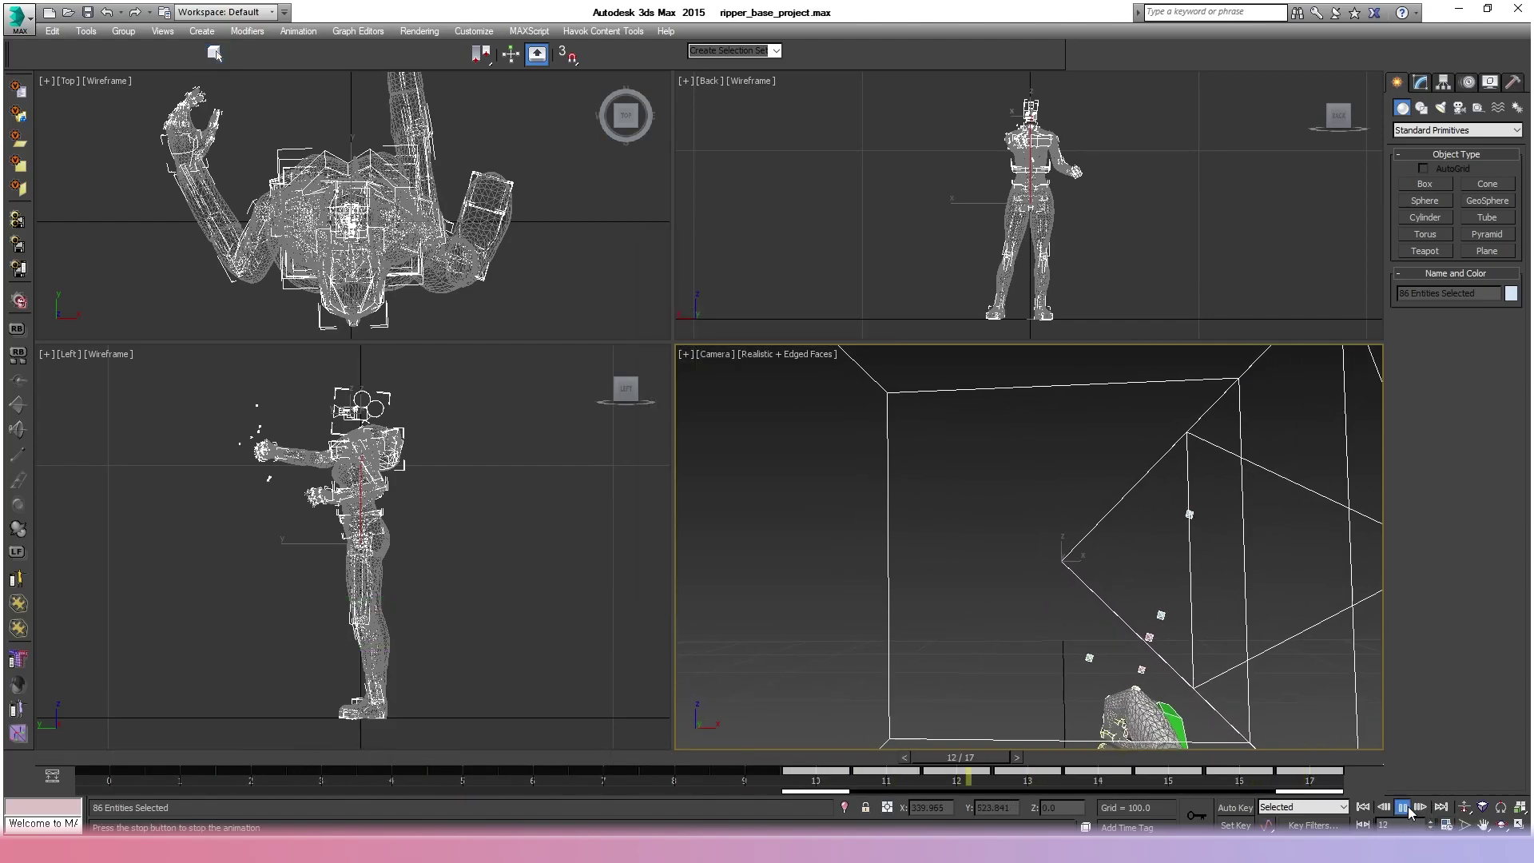
pyautogui.click(1411, 810)
pyautogui.click(866, 578)
# Save the scene as ripper_loop.max in the 3DS Max Projects folder and play the loop once more.
pyautogui.click(22, 17)
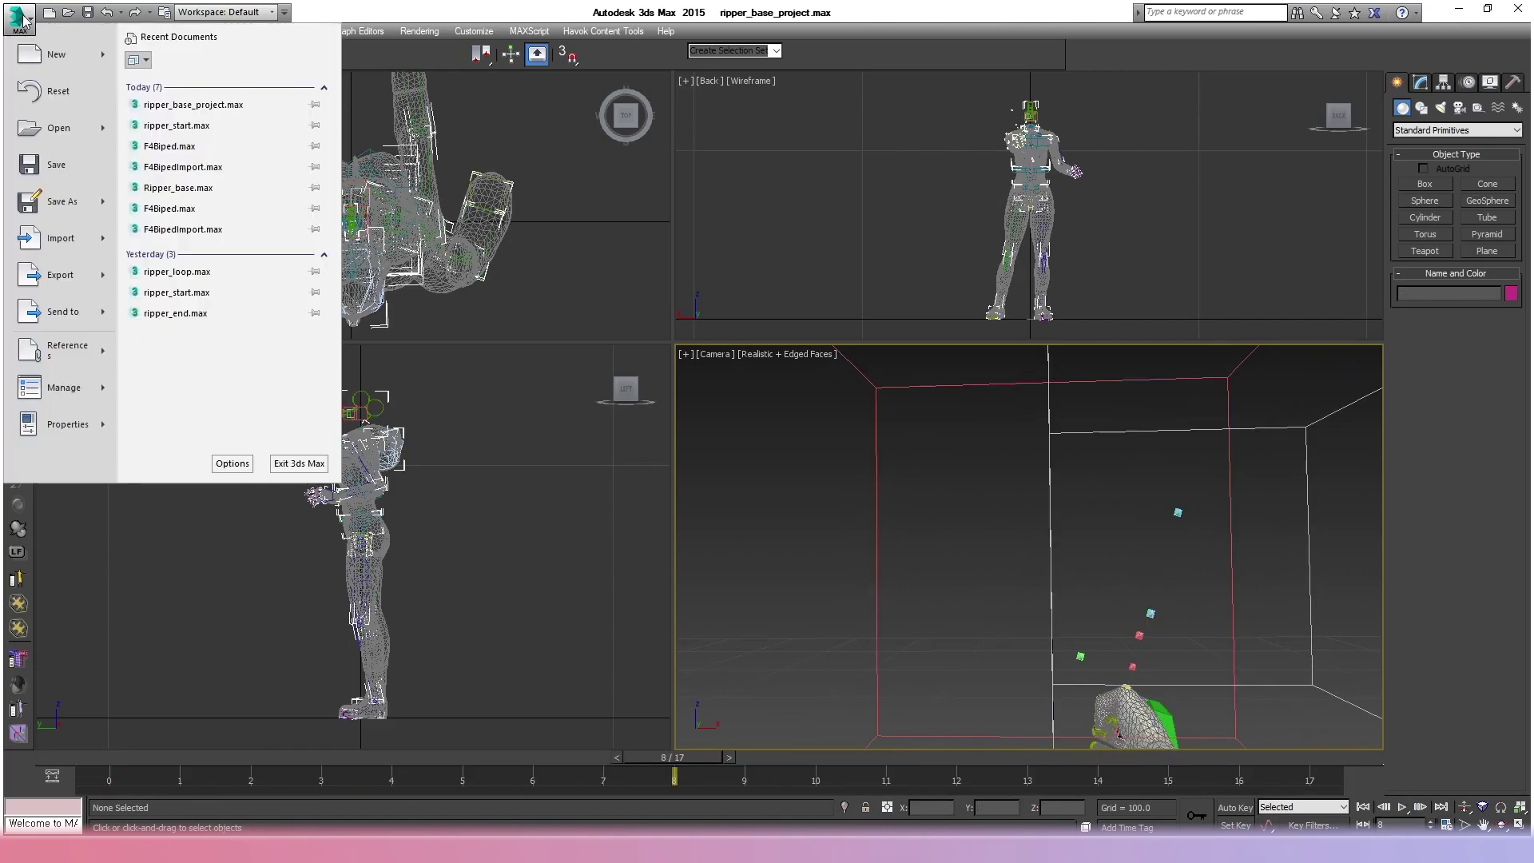
pyautogui.click(60, 204)
pyautogui.click(136, 140)
pyautogui.doubleClick(207, 627)
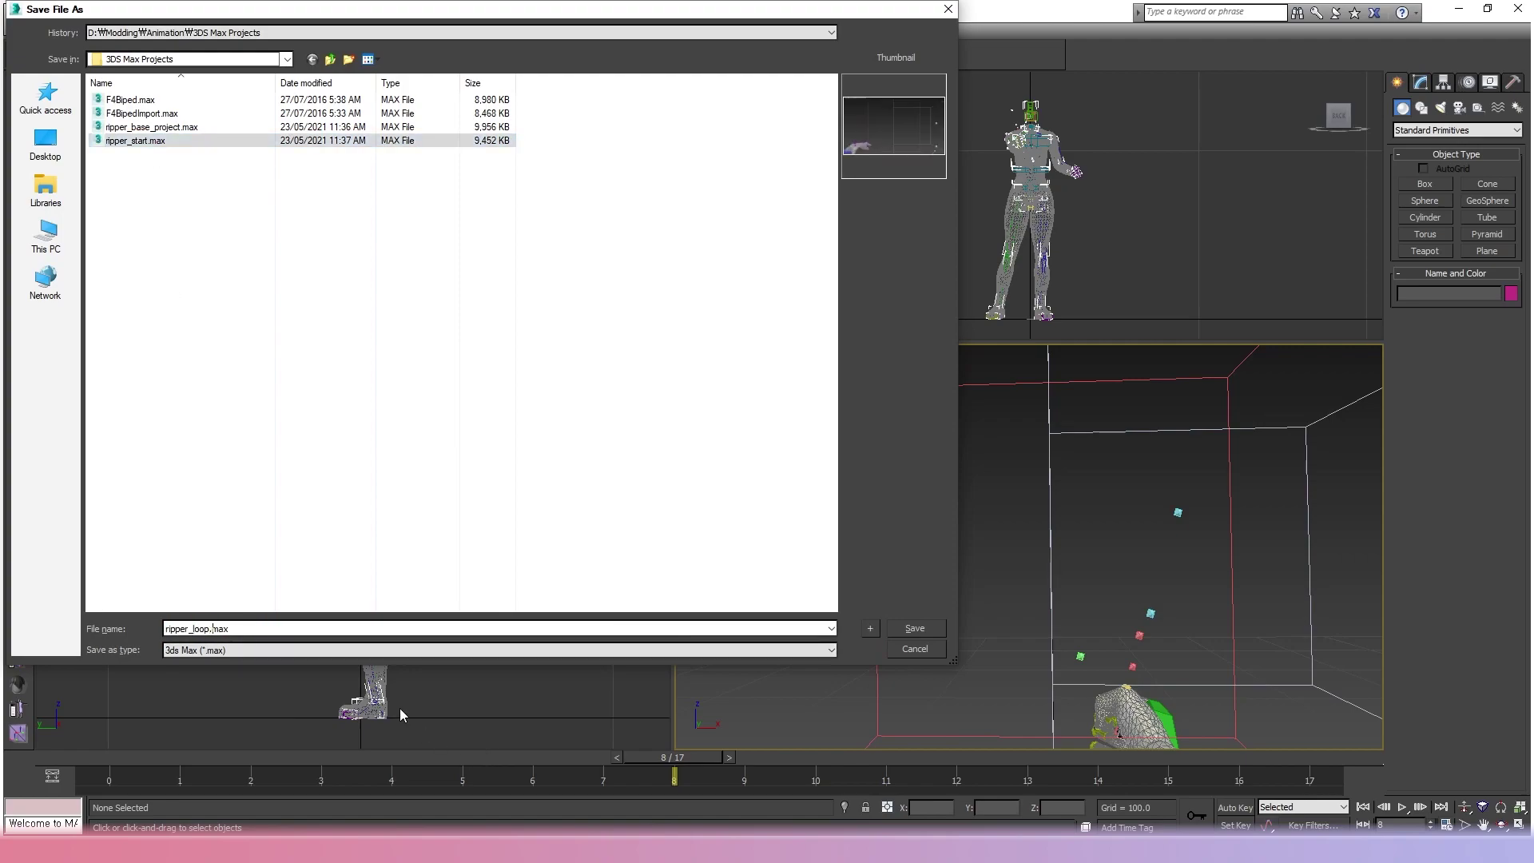
pyautogui.click(913, 628)
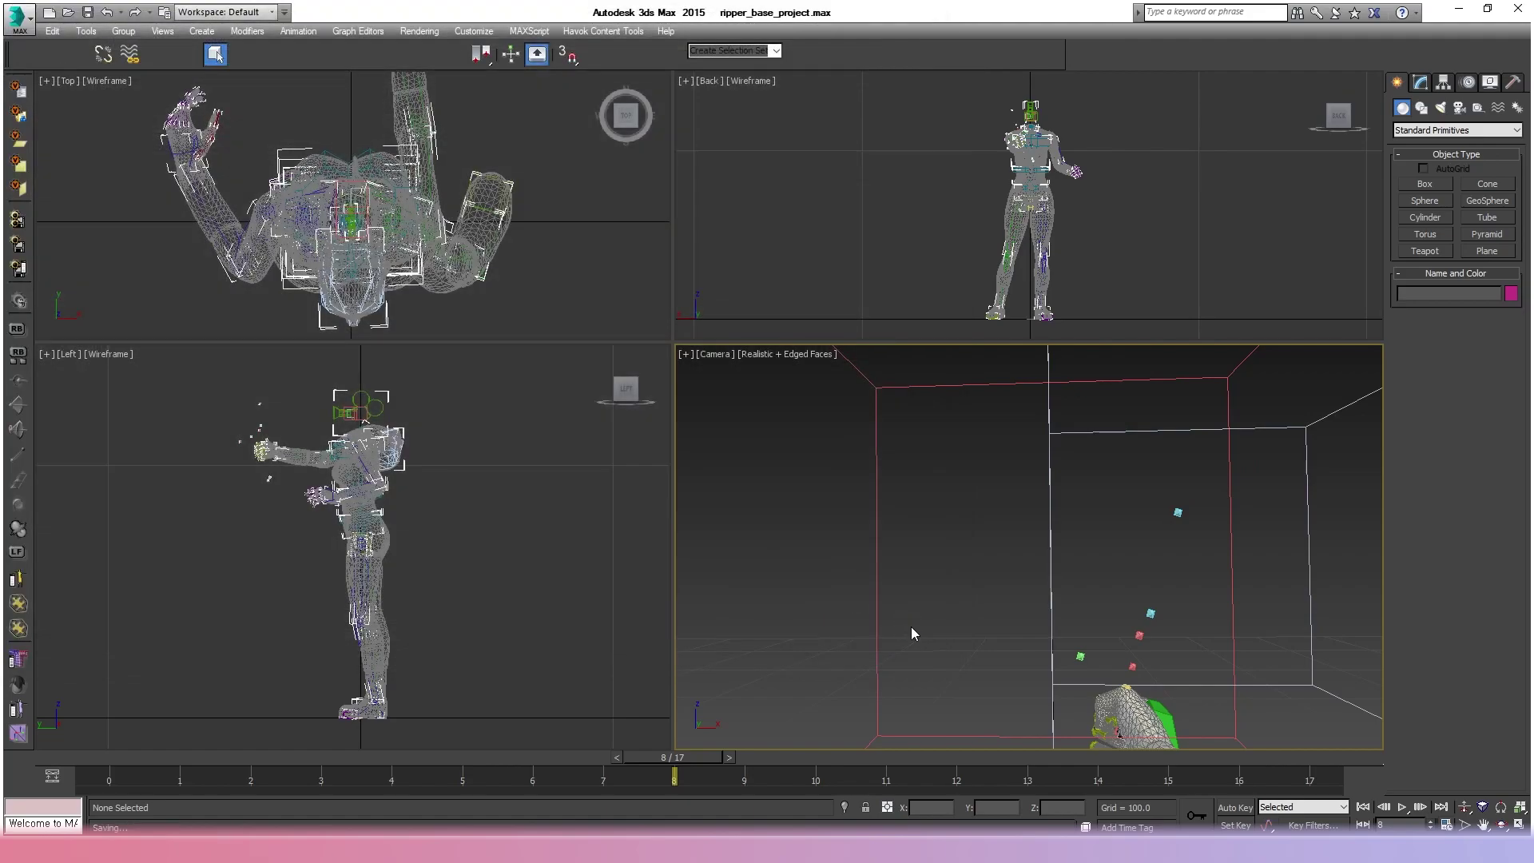
pyautogui.press('/')
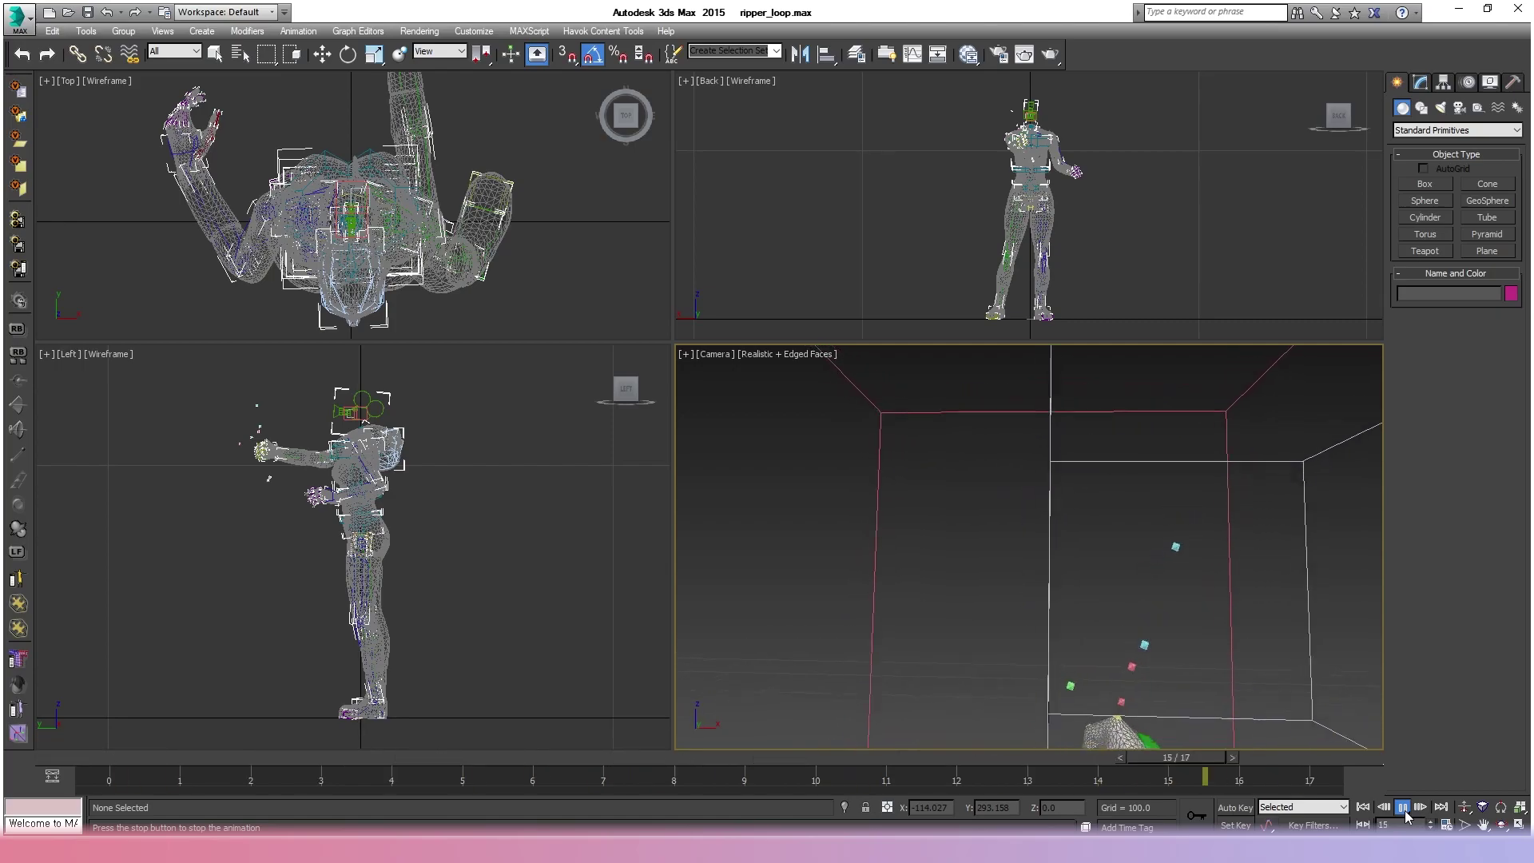
pyautogui.click(1404, 808)
# Open ripper_base_project.max again from the 3DS Max Projects folder.
pyautogui.click(17, 16)
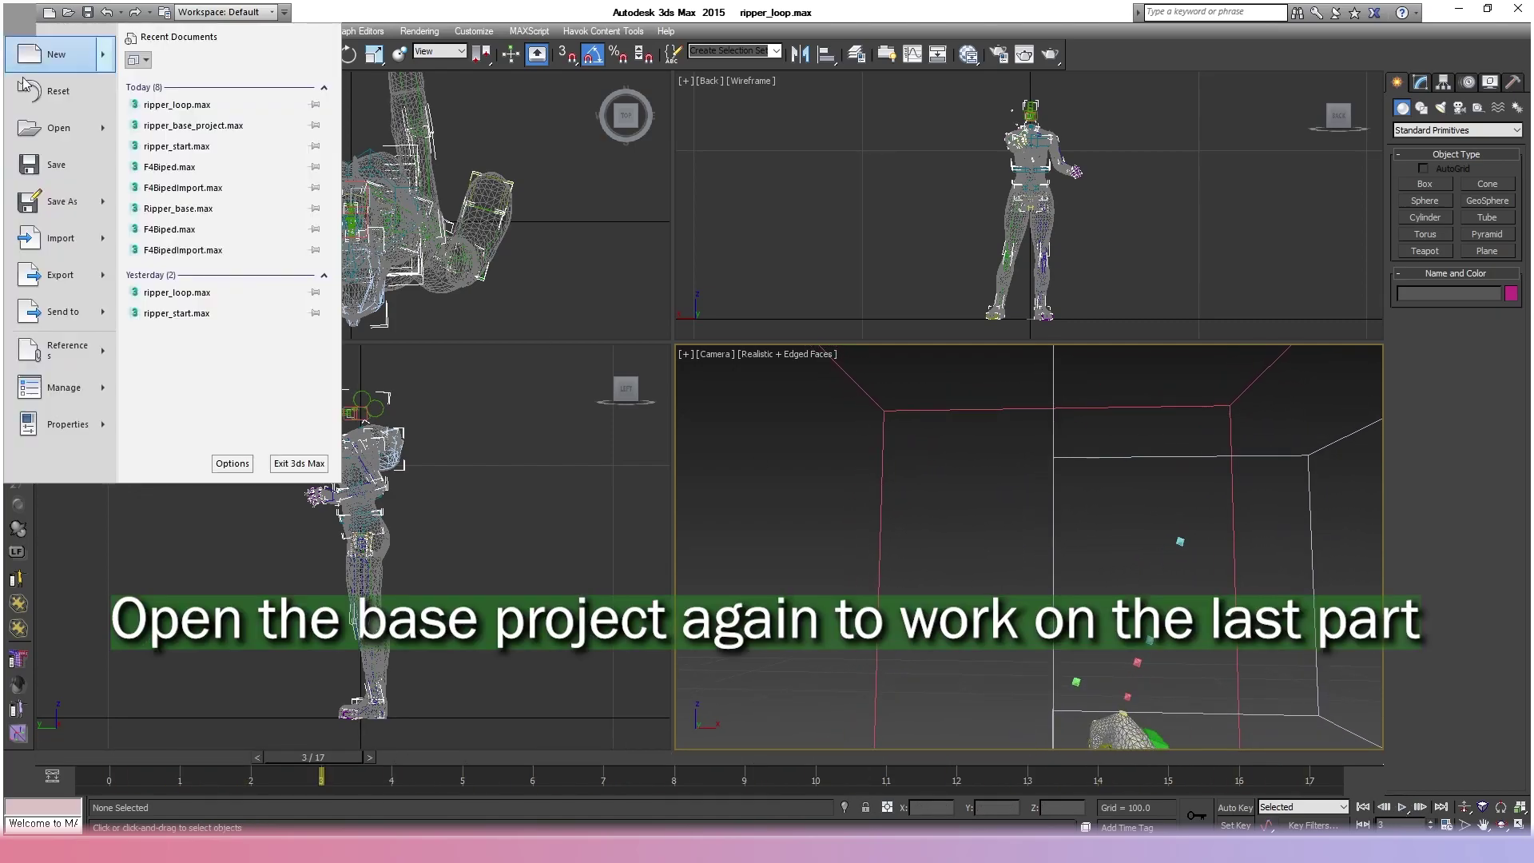
pyautogui.moveTo(64, 134)
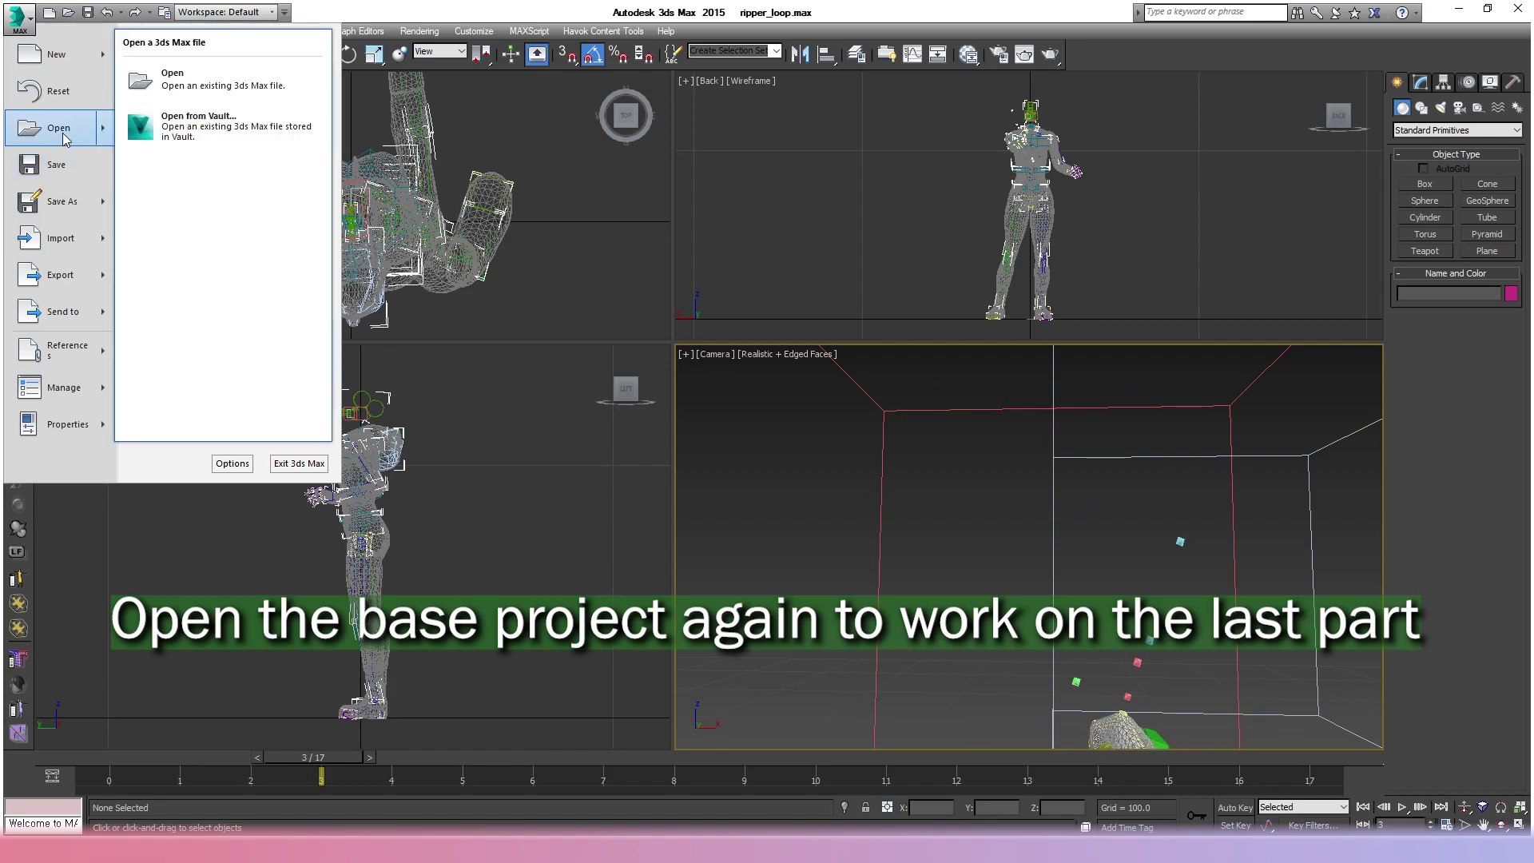
pyautogui.click(62, 132)
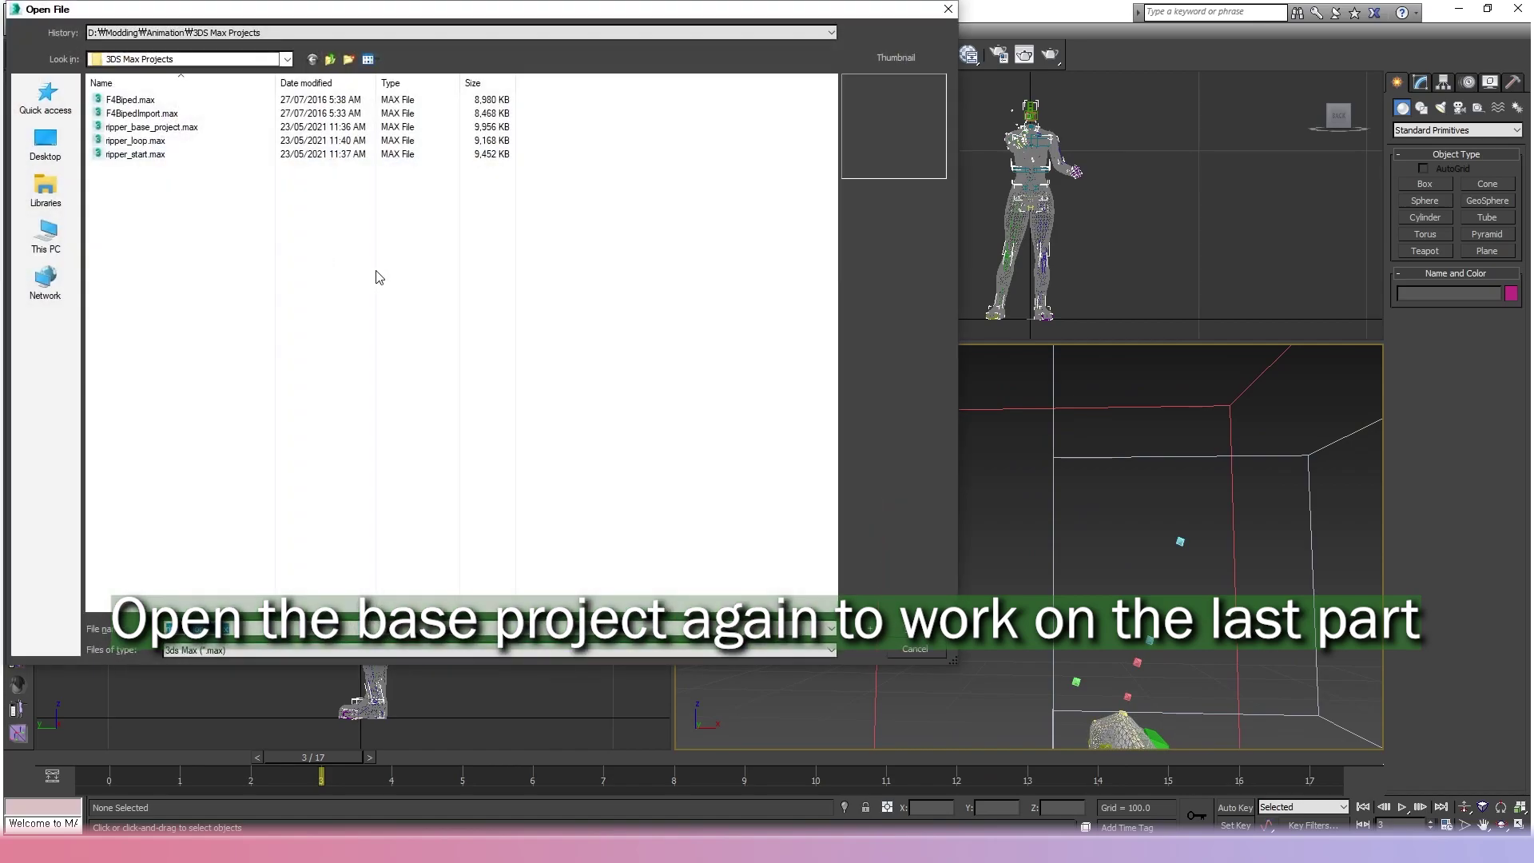
pyautogui.click(131, 129)
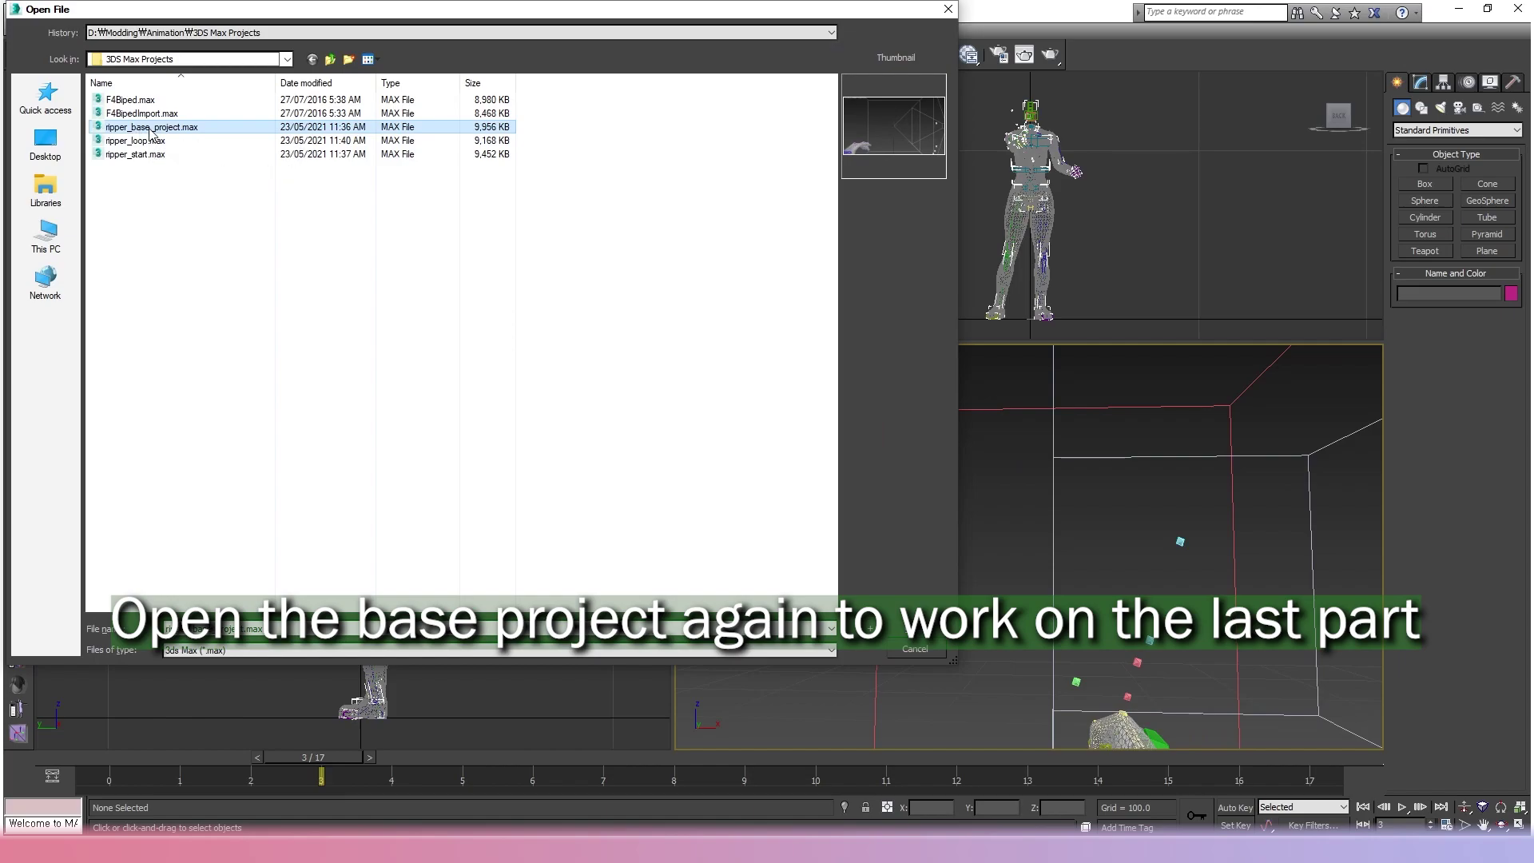
pyautogui.doubleClick(150, 130)
# Select all objects, delete the keyframes from frame 0 to 55, and move the remaining block to start at frame 0.
pyautogui.moveTo(105, 763); pyautogui.dragTo(750, 791)
pyautogui.hotkey('ctrl', 'a')
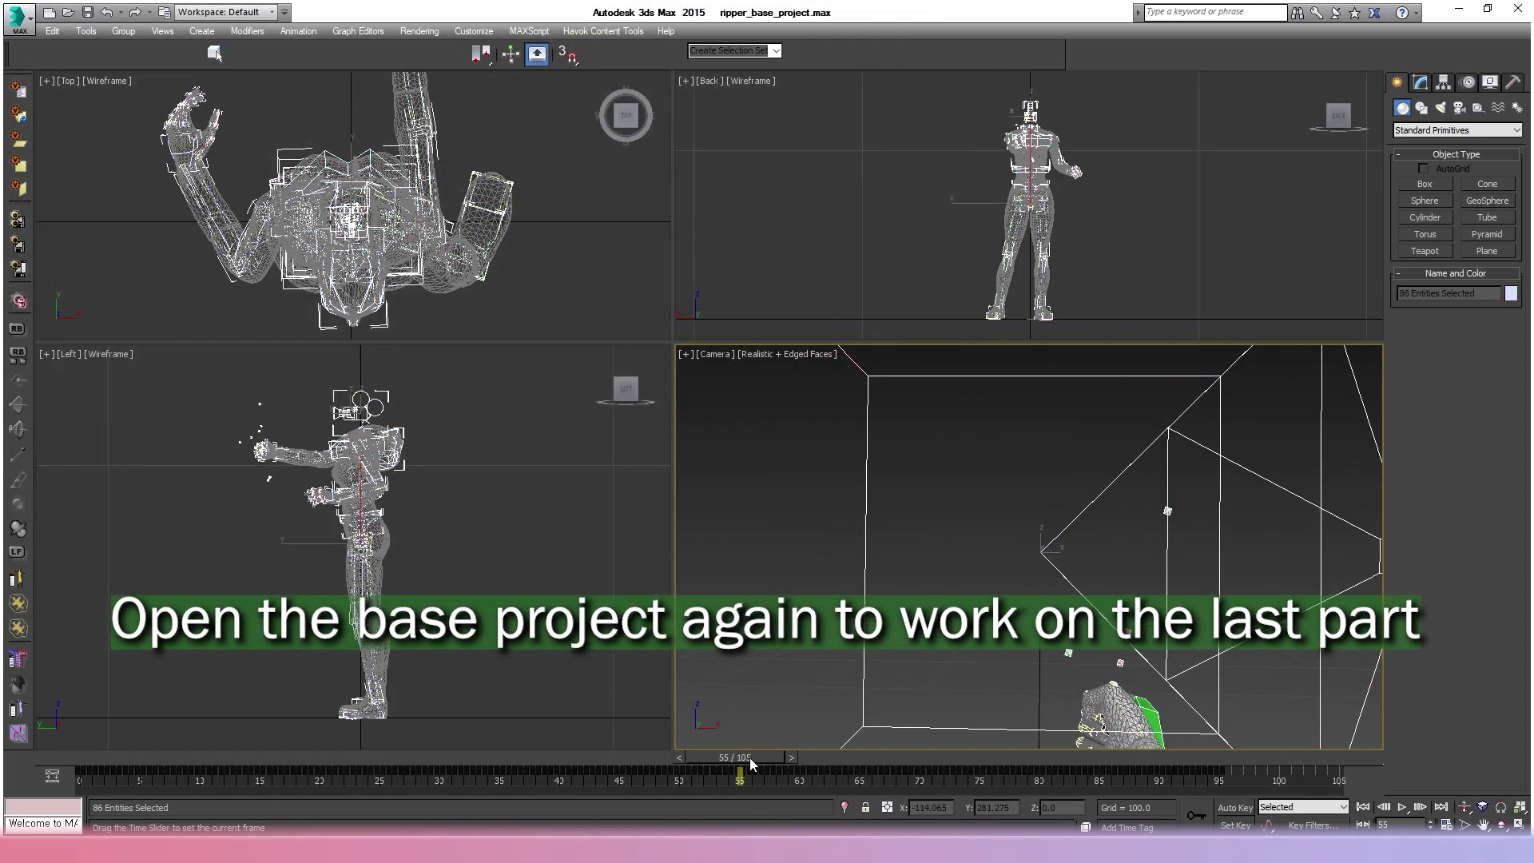
pyautogui.moveTo(754, 757)
pyautogui.mouseDown()
pyautogui.moveTo(634, 790)
pyautogui.moveTo(1236, 780)
pyautogui.moveTo(752, 782)
pyautogui.mouseUp()
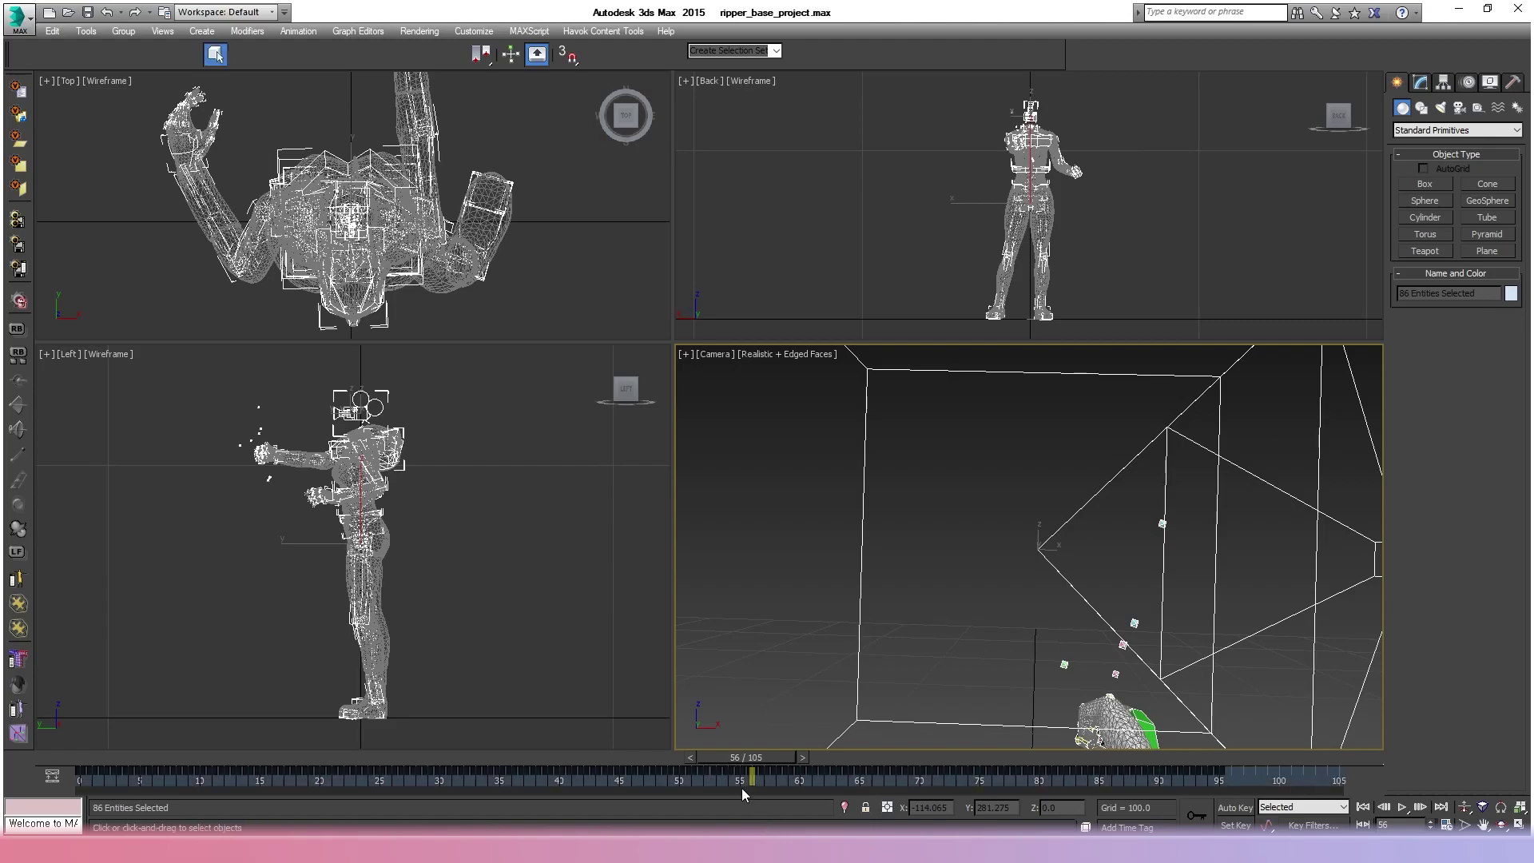
pyautogui.moveTo(740, 782); pyautogui.dragTo(79, 782)
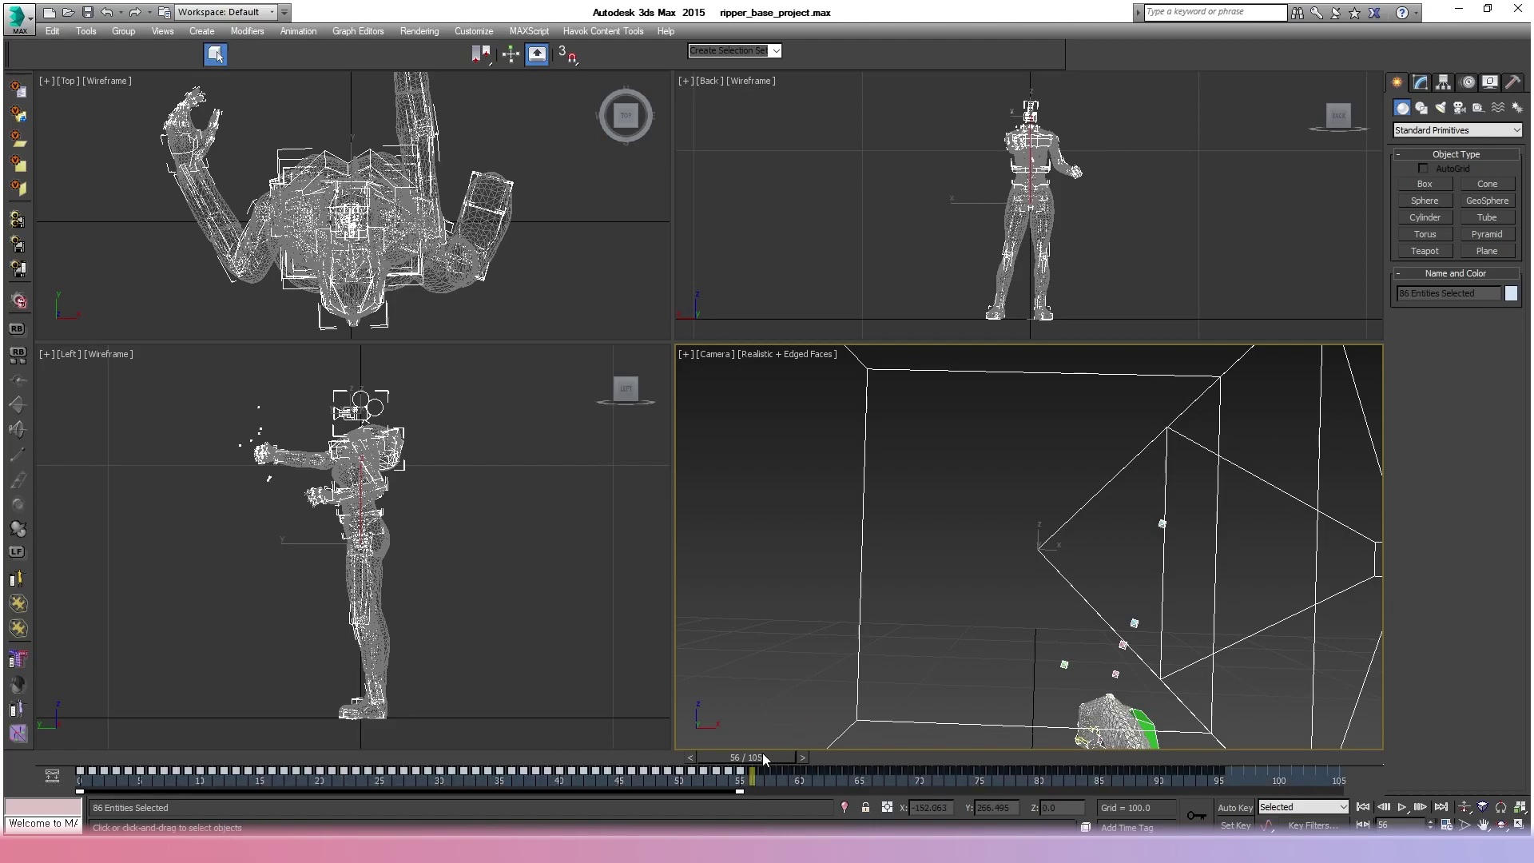
pyautogui.moveTo(1229, 784); pyautogui.dragTo(553, 759)
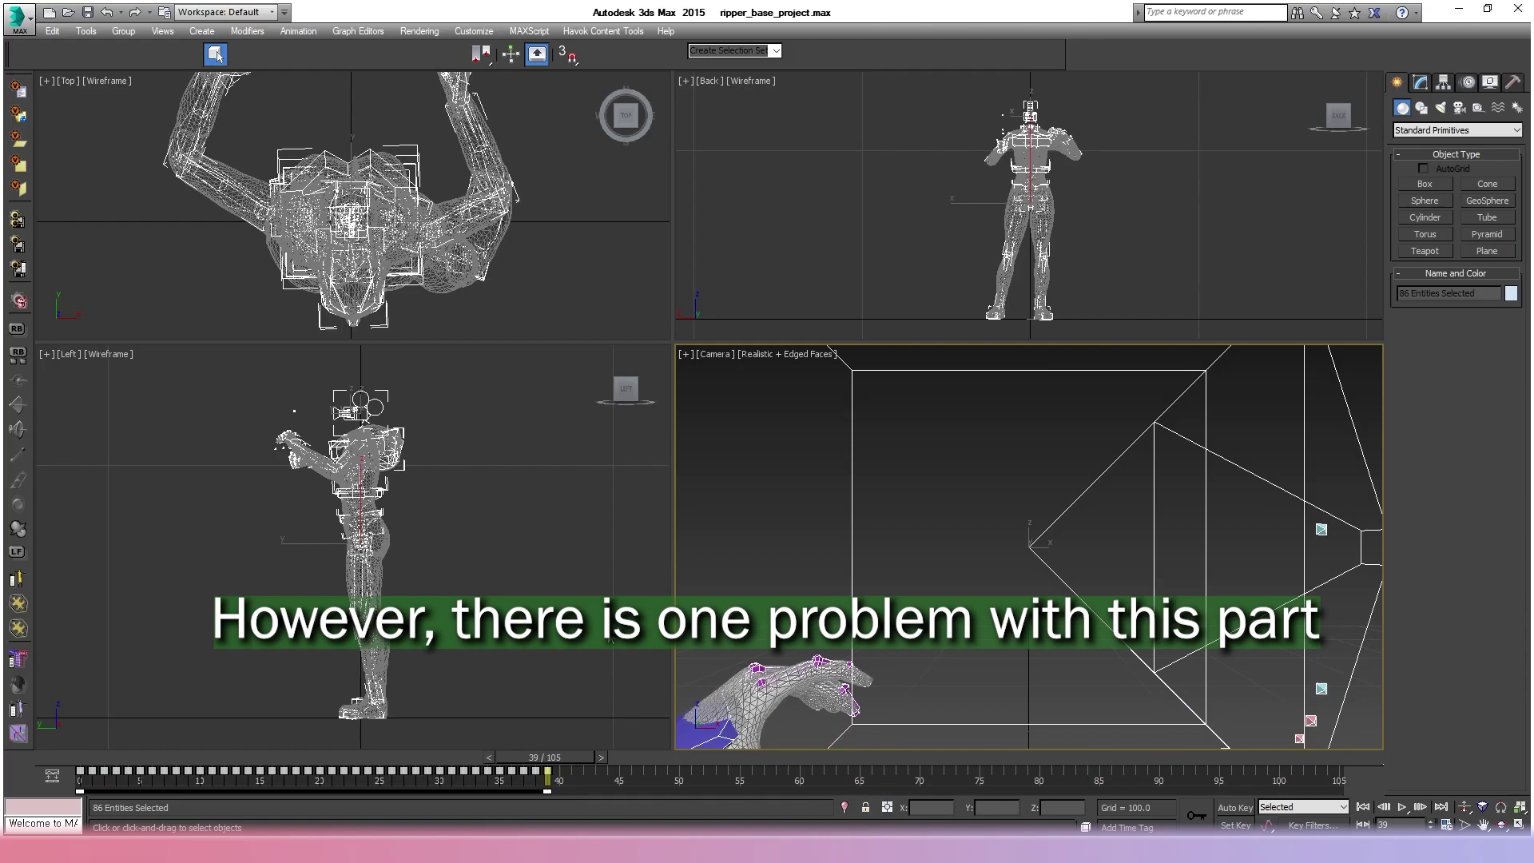
pyautogui.click(409, 717)
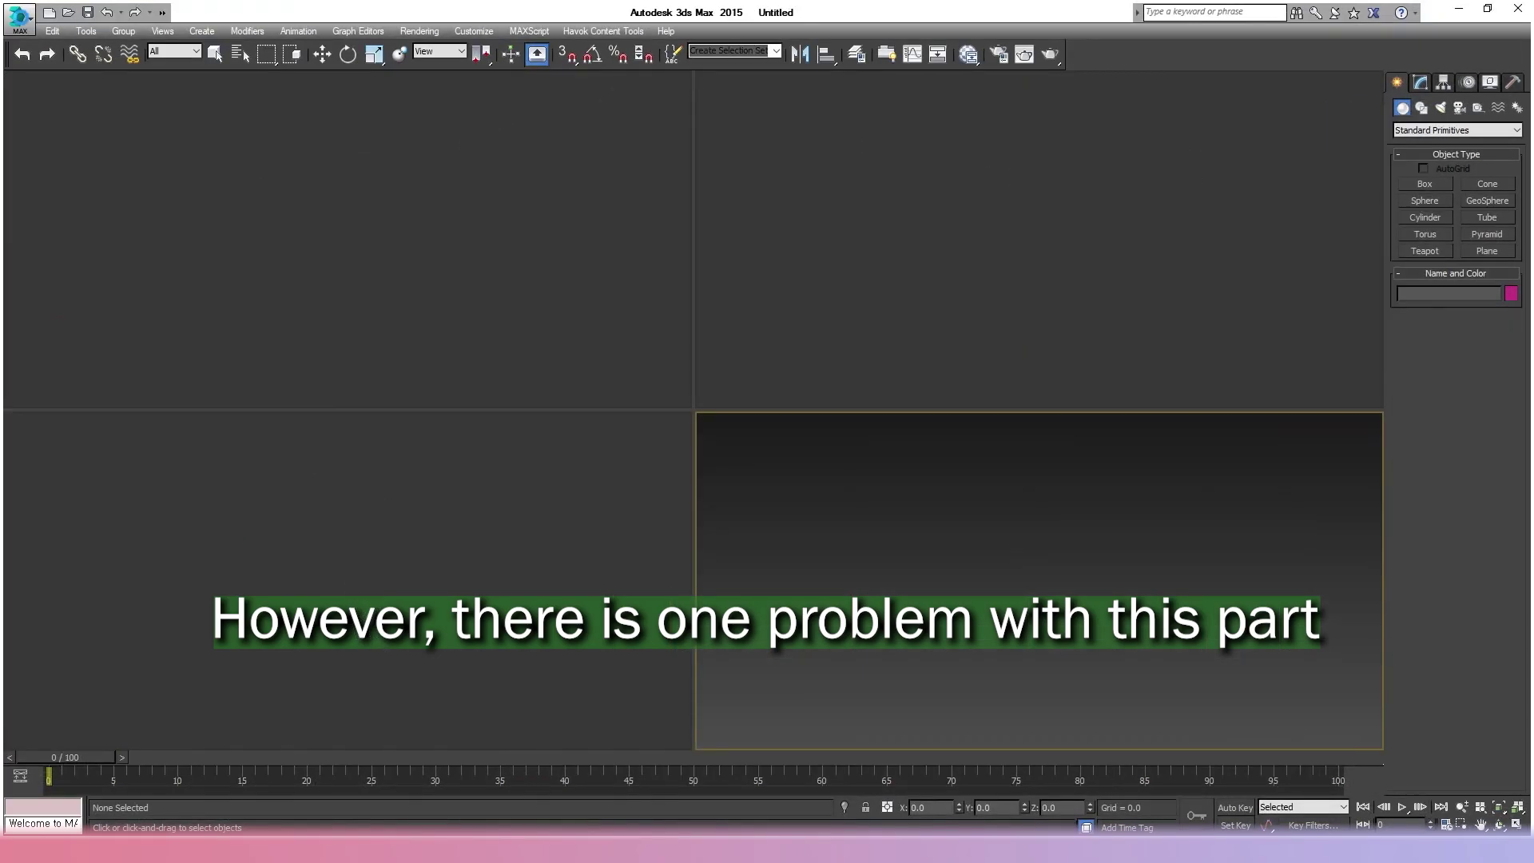
# In a new 3ds Max instance, open F4BipedImport.max from the 3DS Max Projects folder.
pyautogui.click(16, 16)
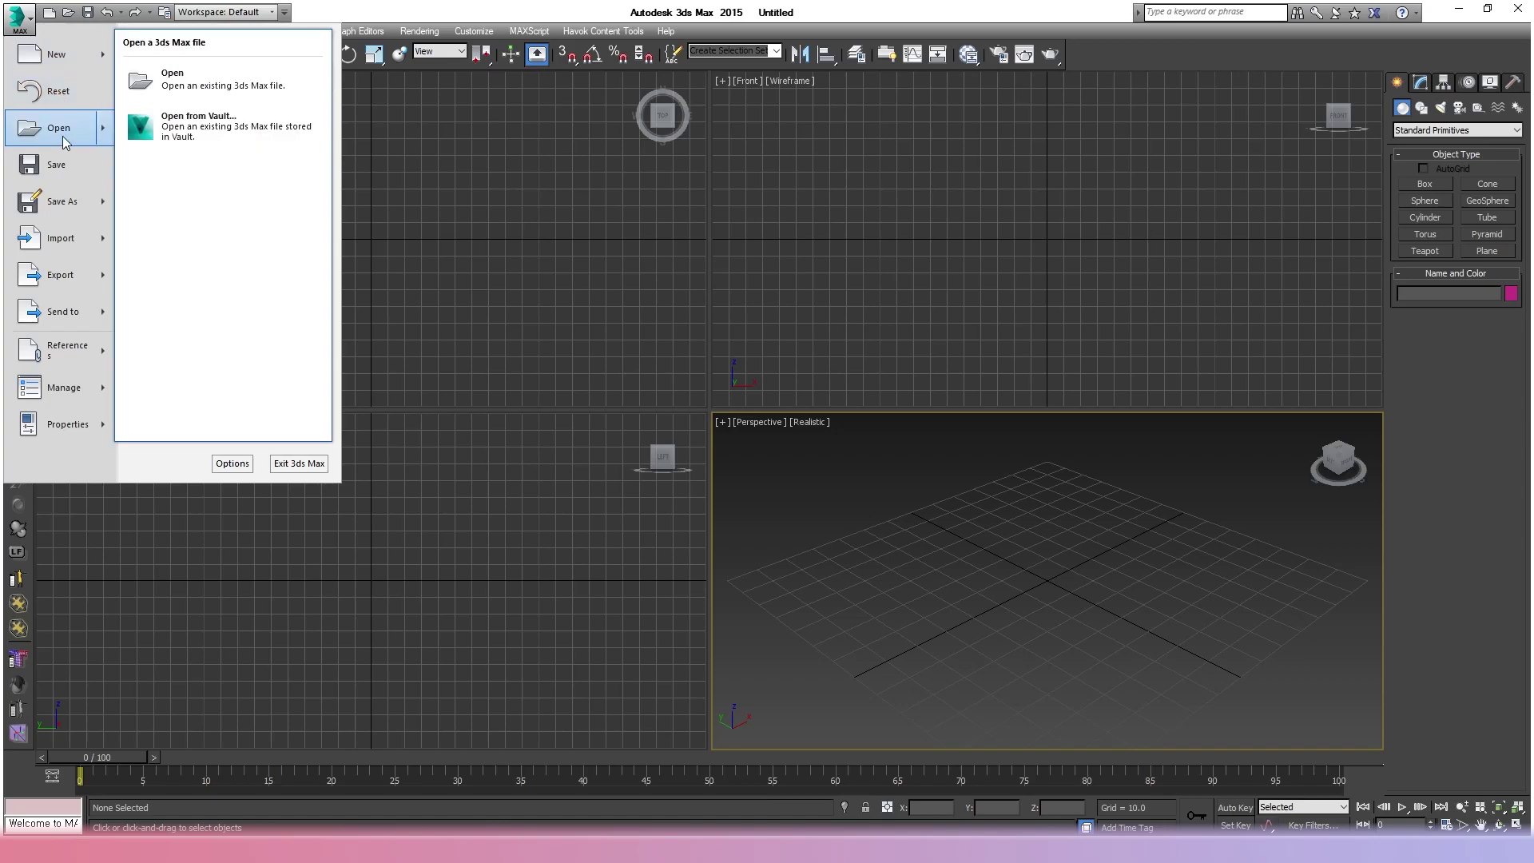
pyautogui.click(64, 142)
pyautogui.click(831, 33)
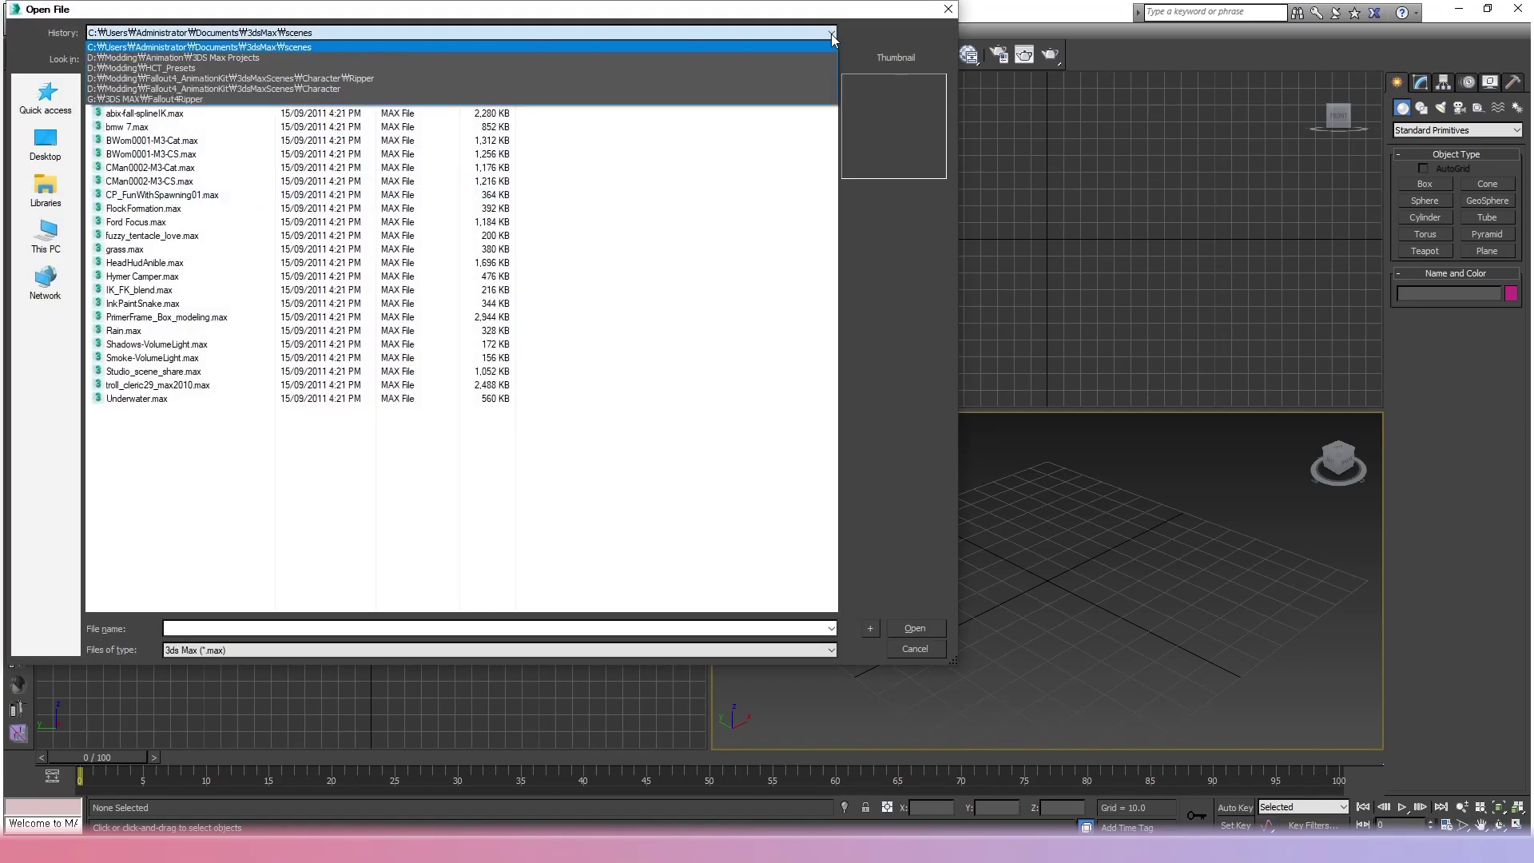
pyautogui.click(795, 58)
pyautogui.doubleClick(141, 113)
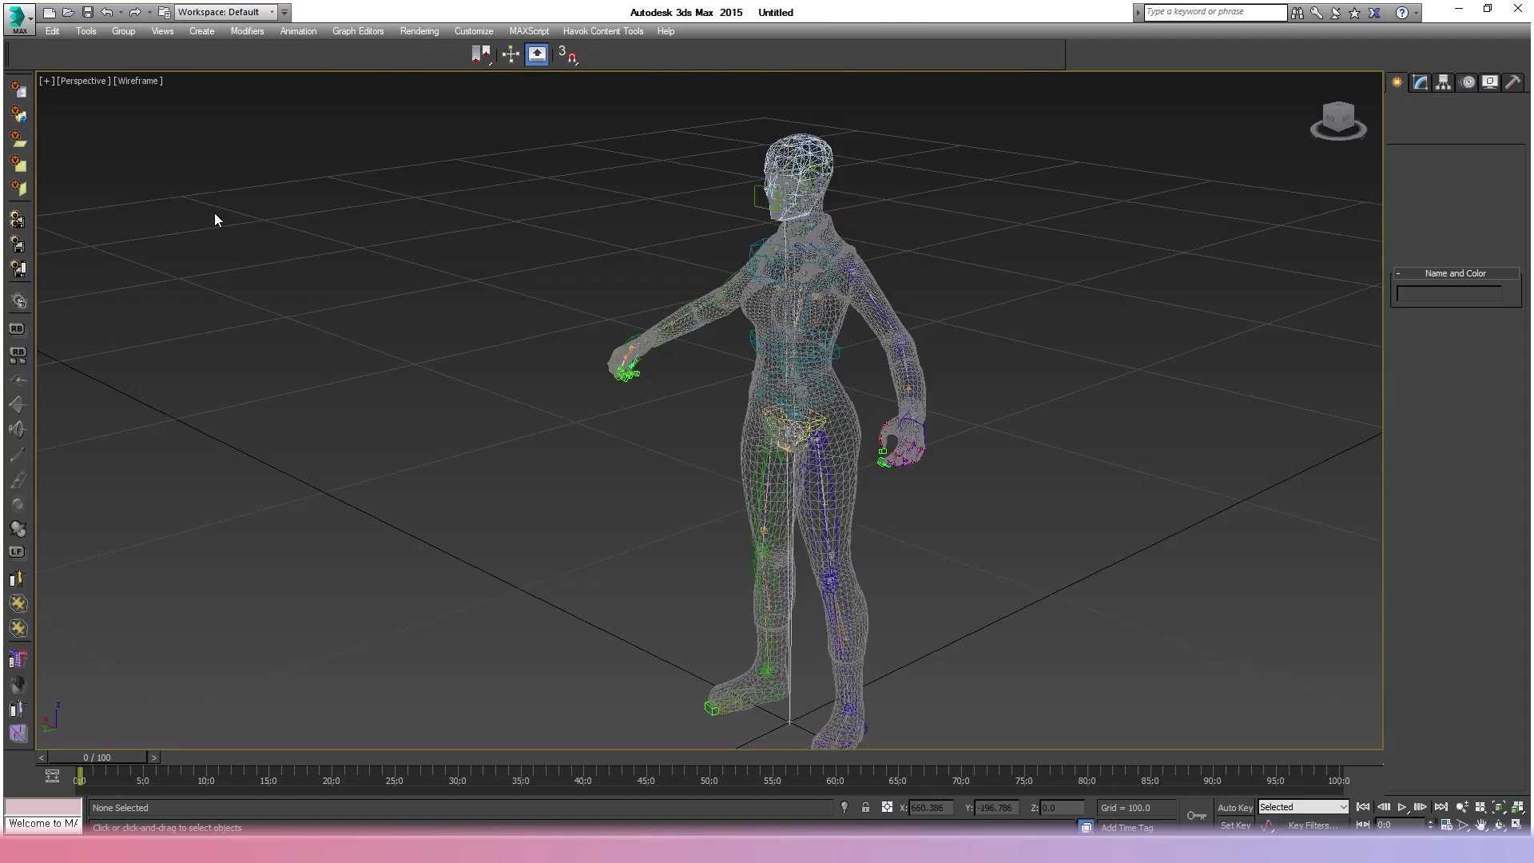
# Import the Equip.fbx animation onto the import rig.
pyautogui.click(18, 16)
pyautogui.click(60, 238)
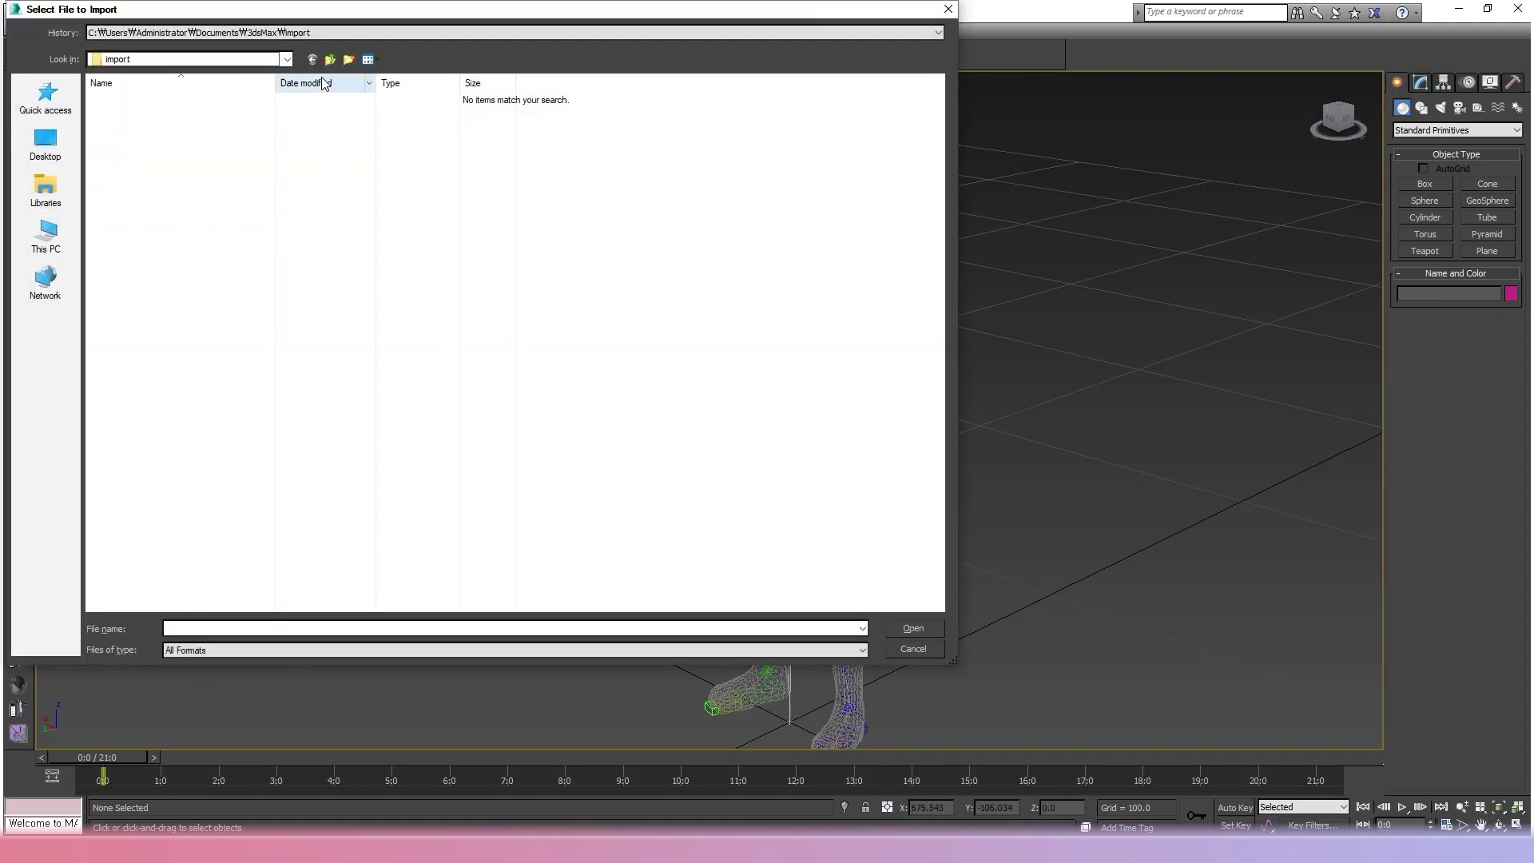
pyautogui.click(911, 32)
pyautogui.click(884, 58)
pyautogui.doubleClick(204, 134)
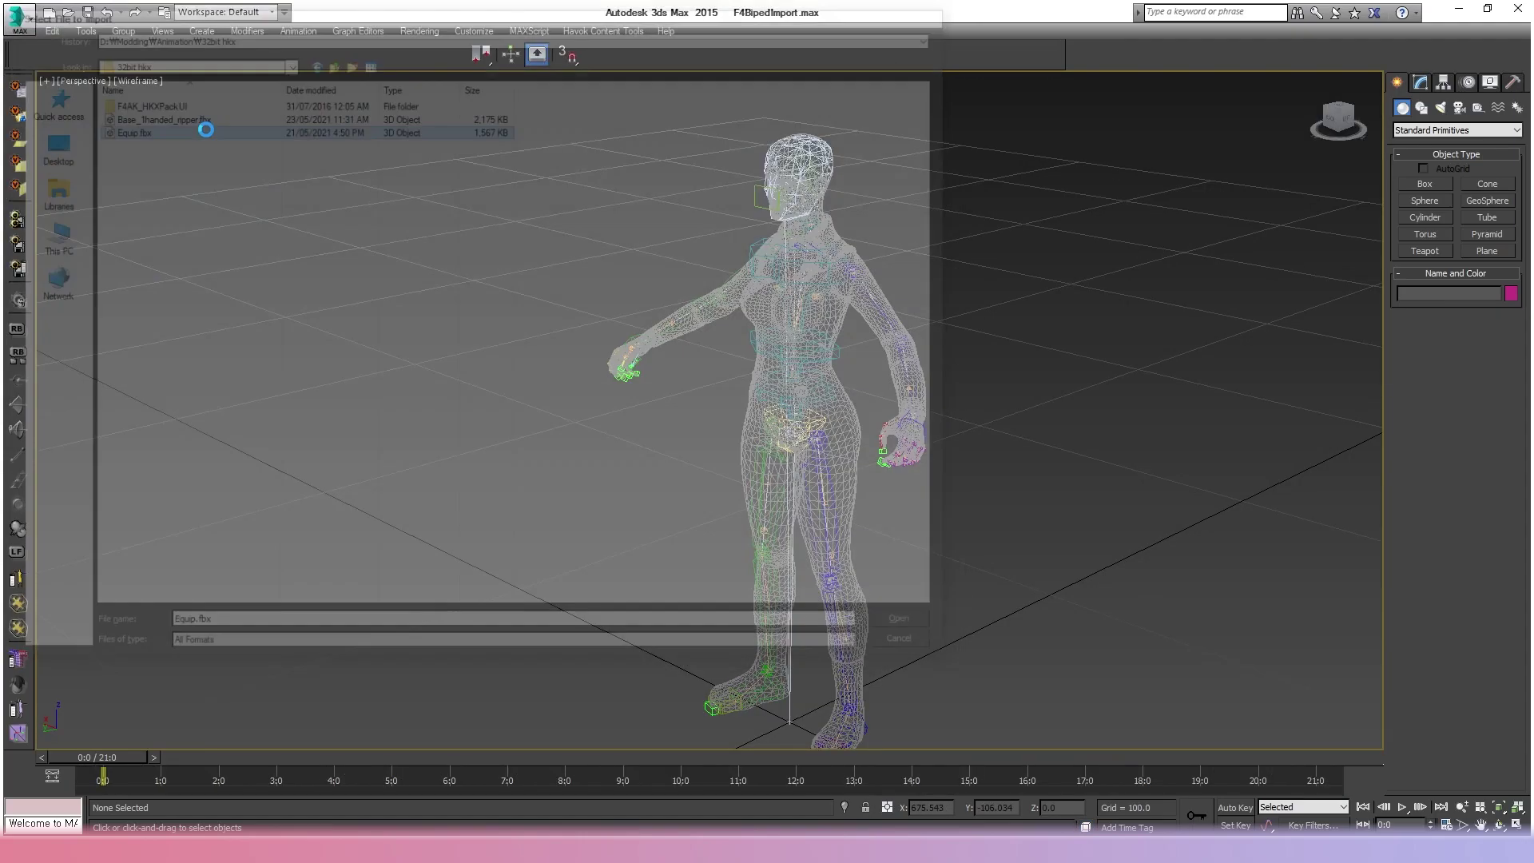
pyautogui.click(927, 637)
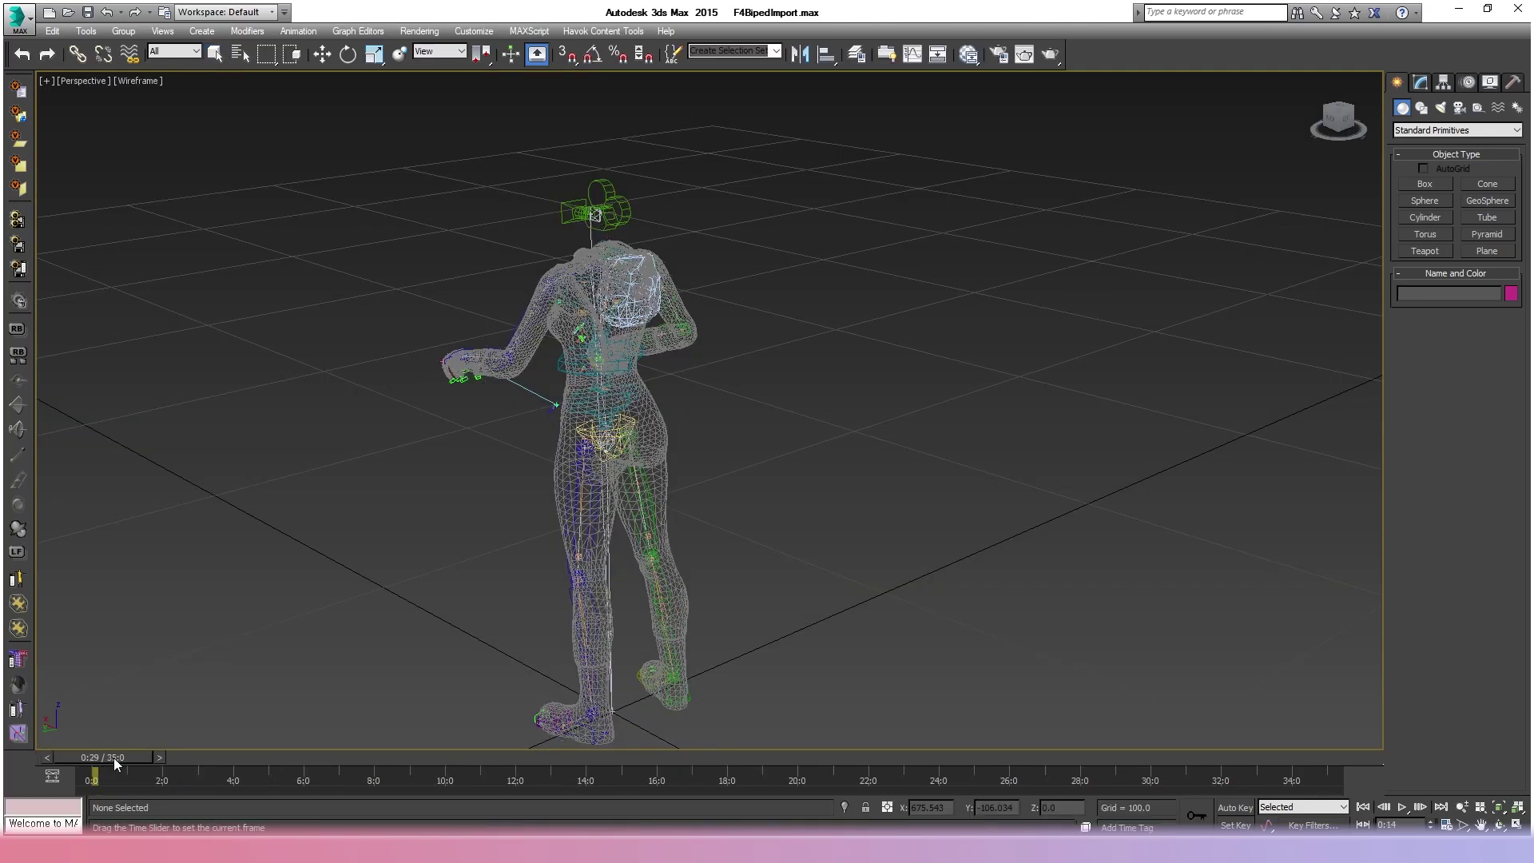
# View the equip animation through the object named Camera and scrub to its last frame.
pyautogui.press('c')
pyautogui.click(702, 319)
pyautogui.click(774, 545)
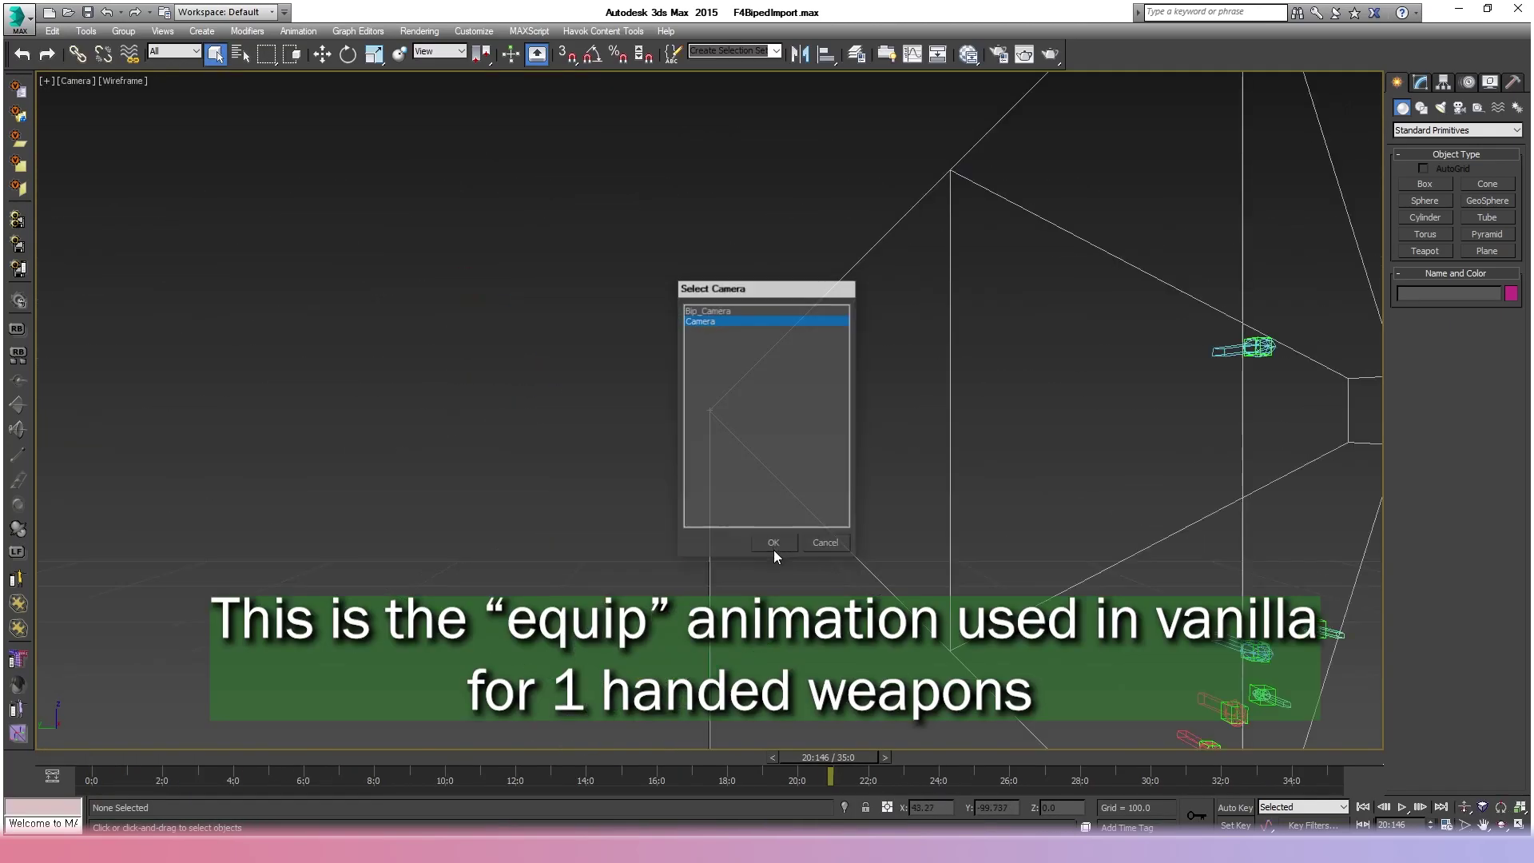
pyautogui.moveTo(858, 757); pyautogui.dragTo(1406, 781)
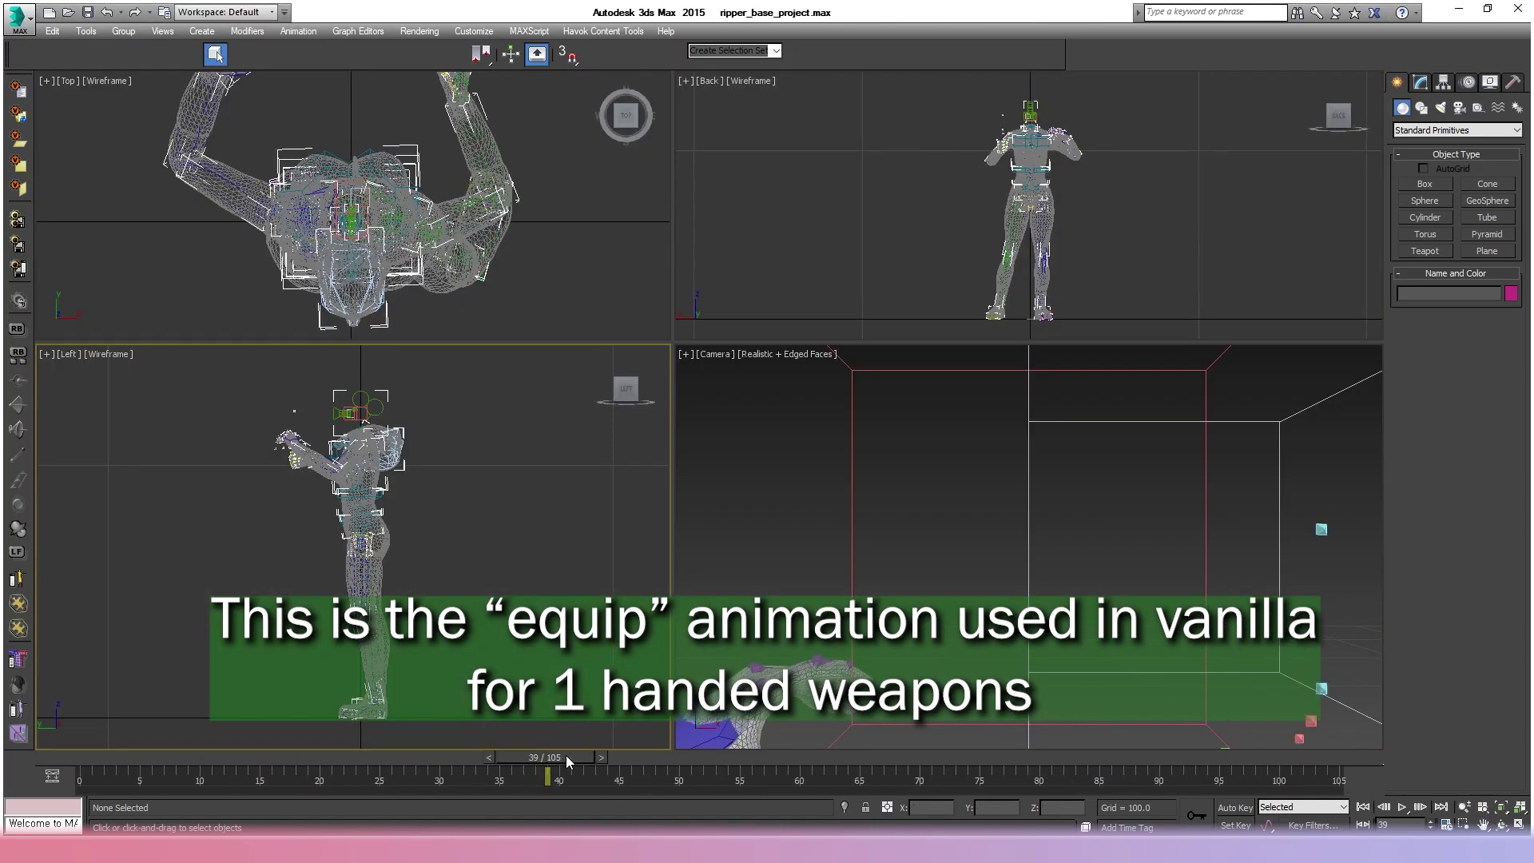
# Scrub the end of the stop animation in ripper_base_project.max in a maximized Camera view and compare its hand positions with the equip animation.
pyautogui.moveTo(566, 761); pyautogui.dragTo(610, 766)
pyautogui.click(1249, 650)
pyautogui.hotkey('alt', 'w')
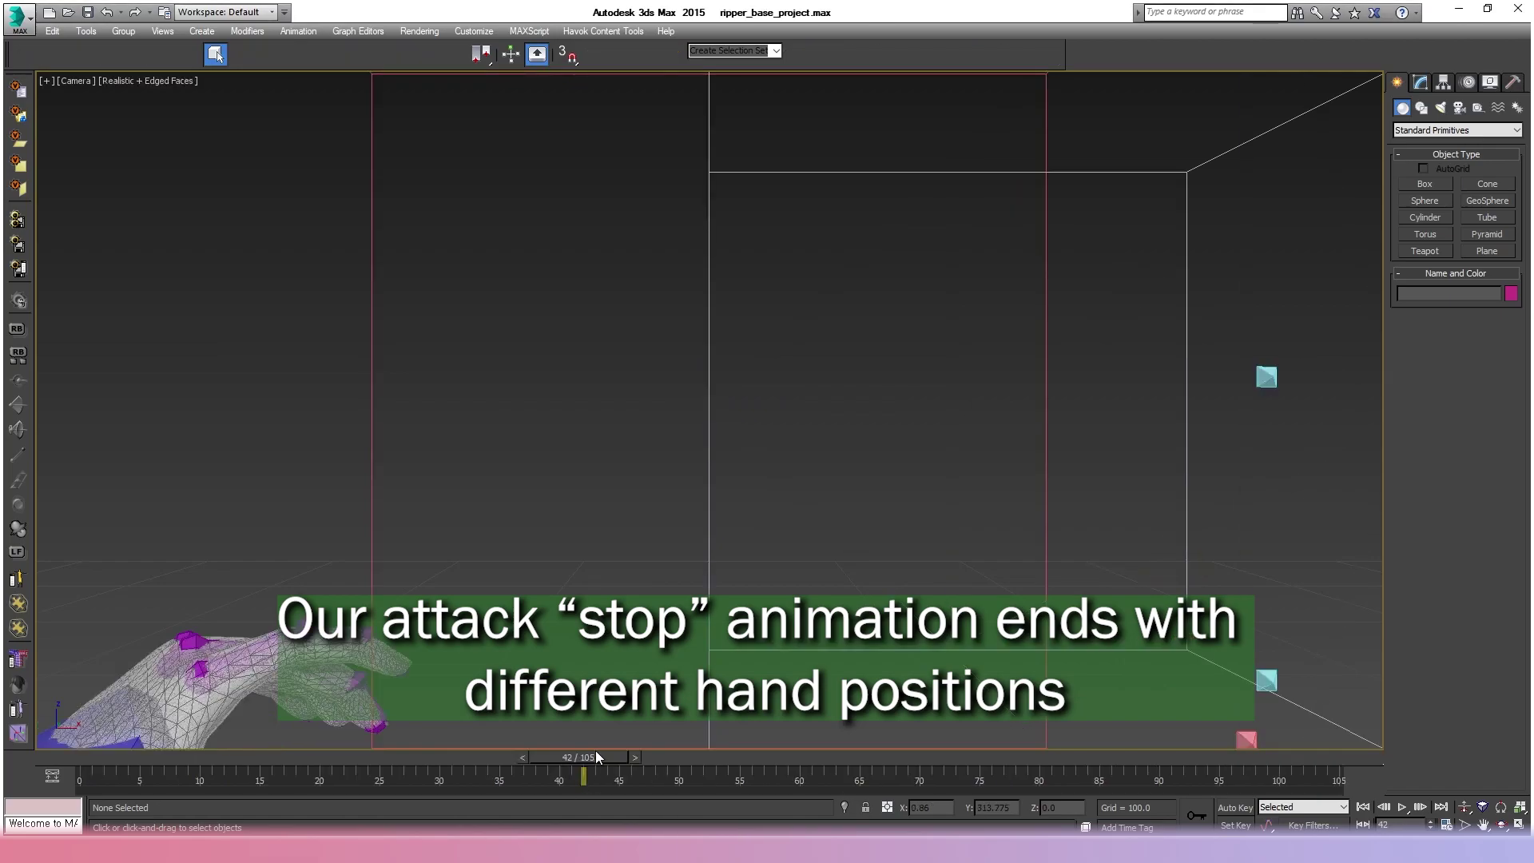
pyautogui.moveTo(596, 756); pyautogui.dragTo(644, 757)
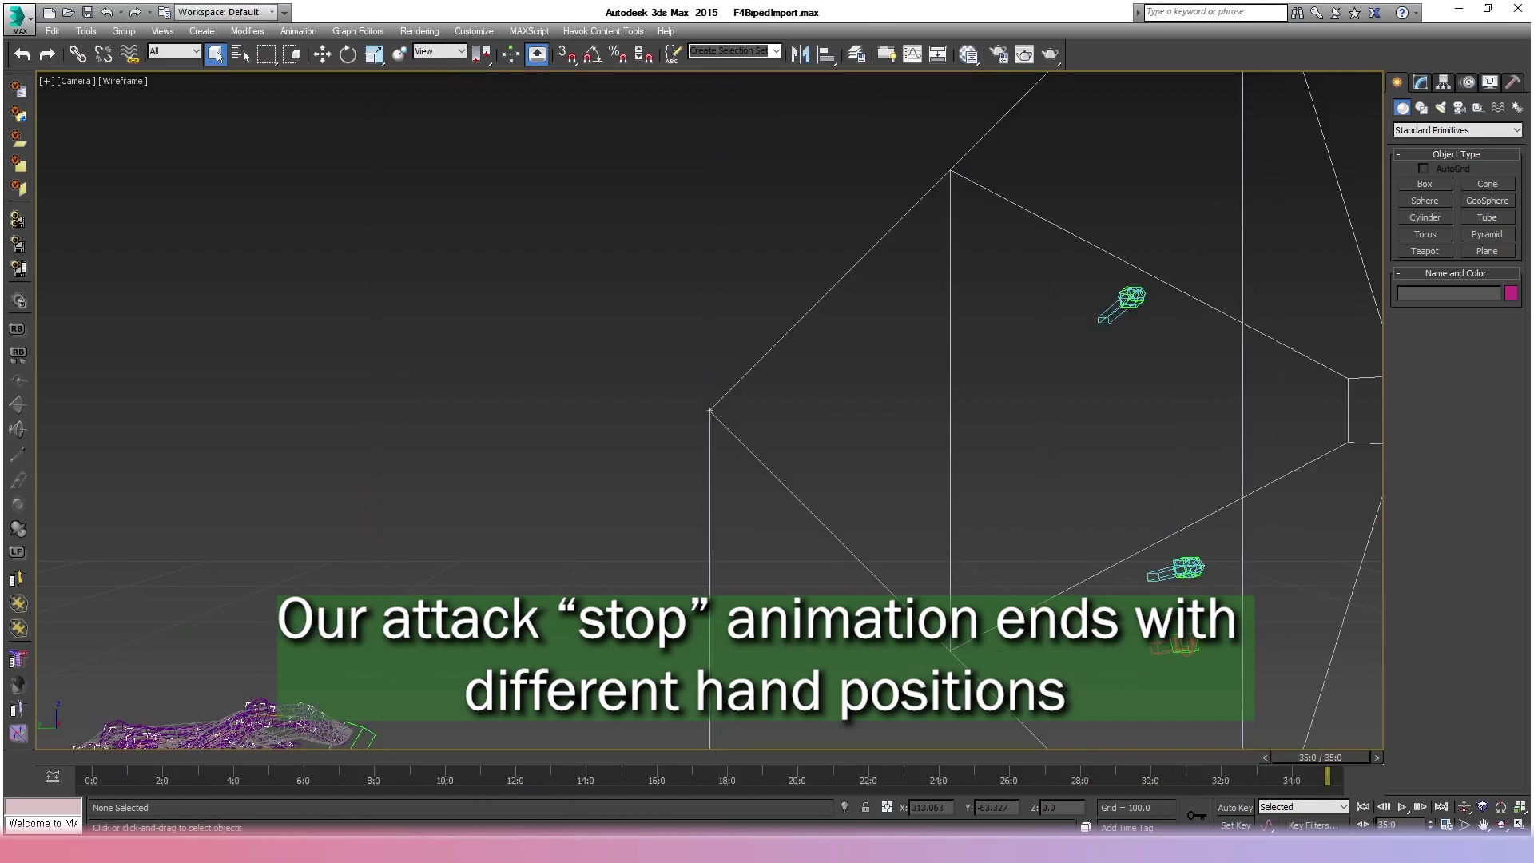
pyautogui.moveTo(1323, 757); pyautogui.dragTo(1397, 773)
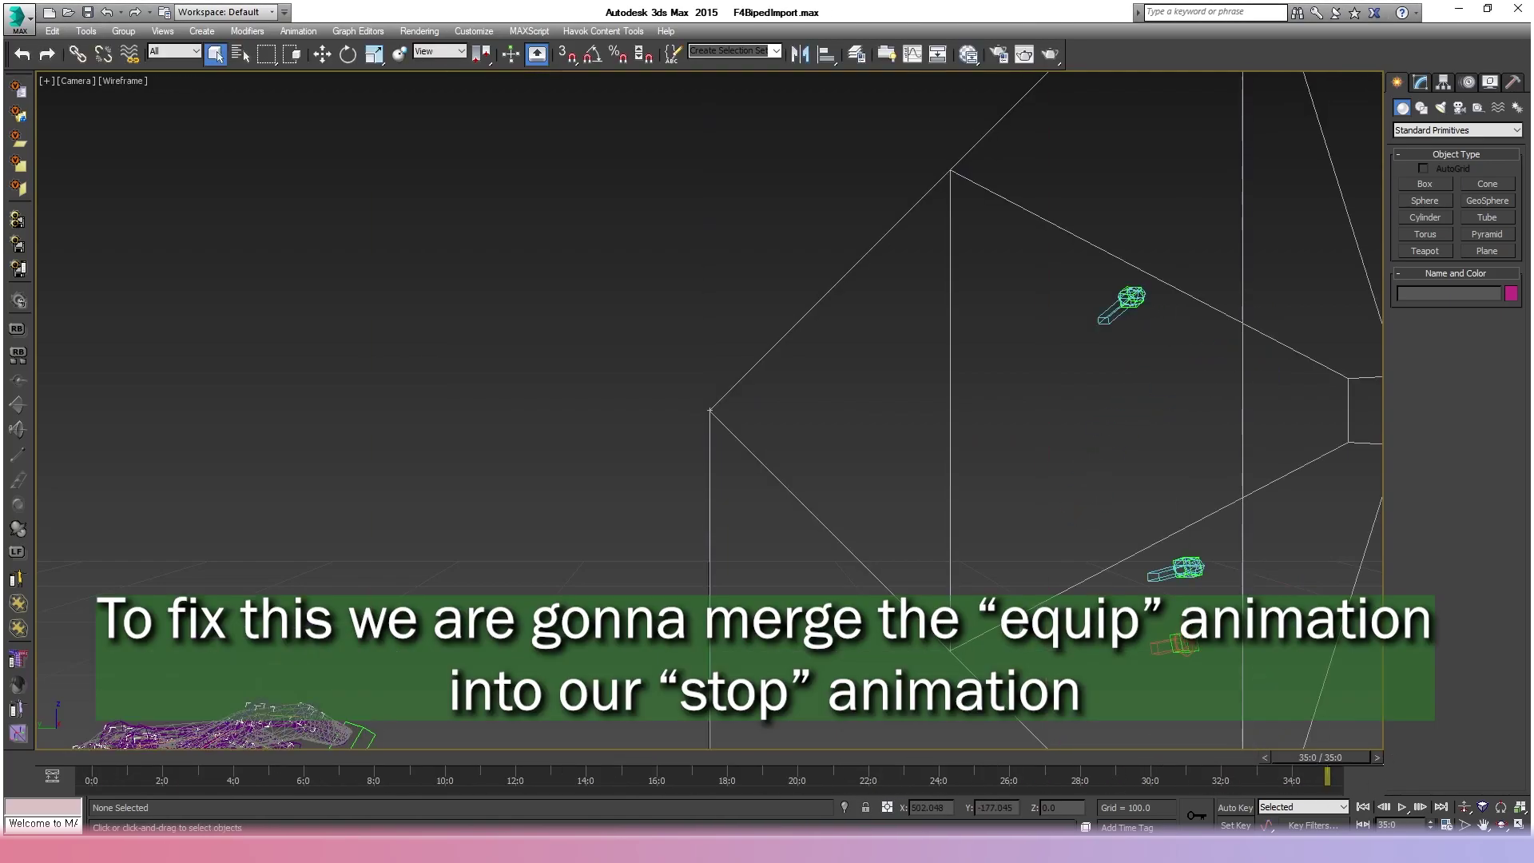
pyautogui.hotkey('ctrl', 'a')
pyautogui.click(298, 32)
pyautogui.click(639, 157)
pyautogui.click(740, 136)
# Restore the four-viewport layout and set the Root object's Z rotation to 0.
pyautogui.click(1519, 825)
pyautogui.click(477, 219)
pyautogui.scroll(-3, 477, 226)
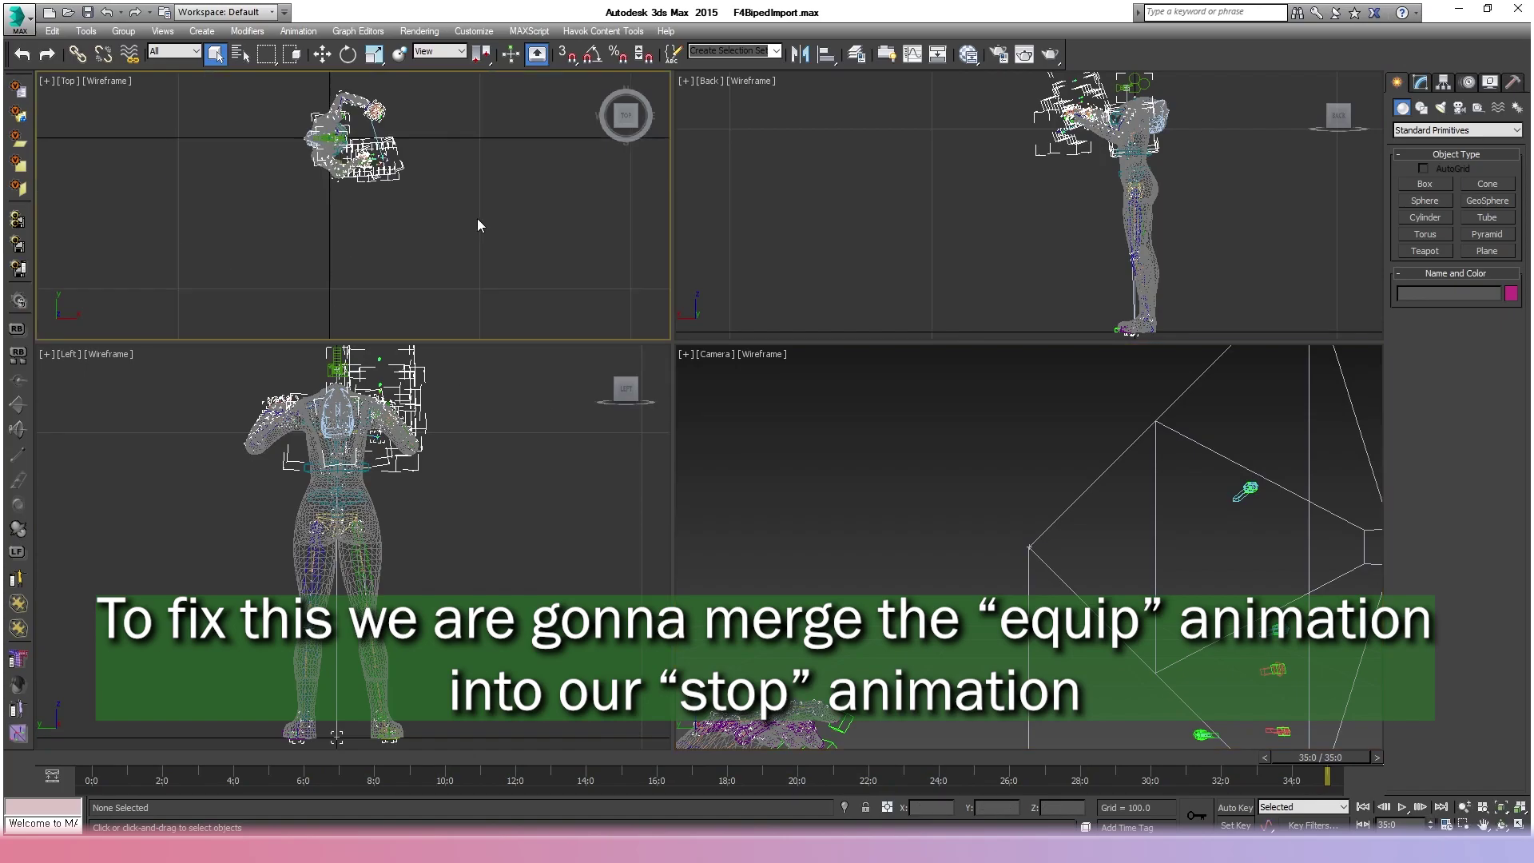
pyautogui.click(348, 53)
pyautogui.click(240, 53)
pyautogui.click(79, 250)
pyautogui.click(327, 460)
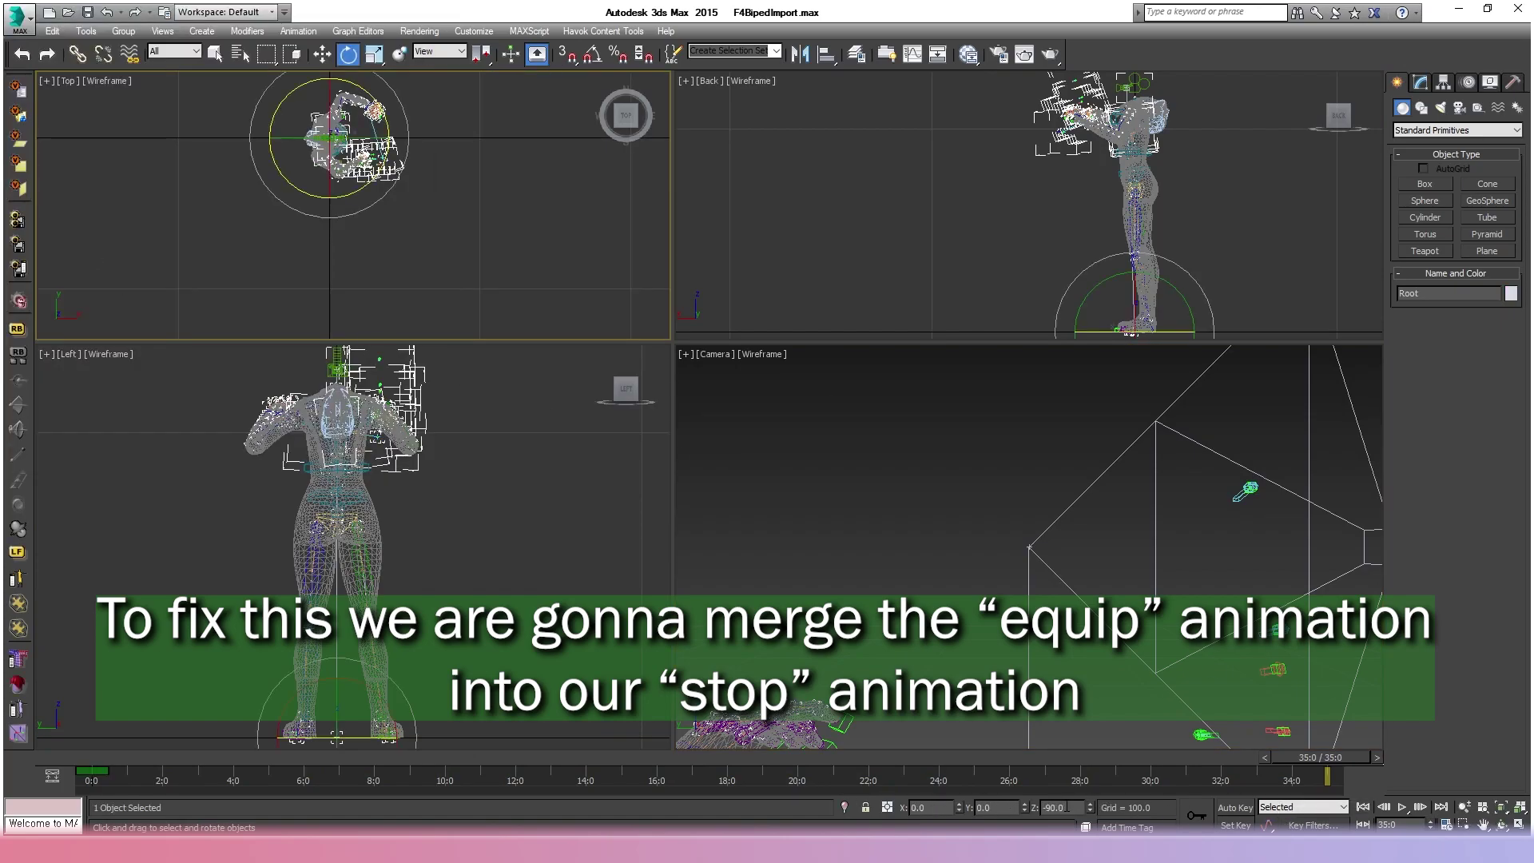
pyautogui.doubleClick(1066, 807)
pyautogui.write('0')
pyautogui.press('Return')
pyautogui.click(741, 266)
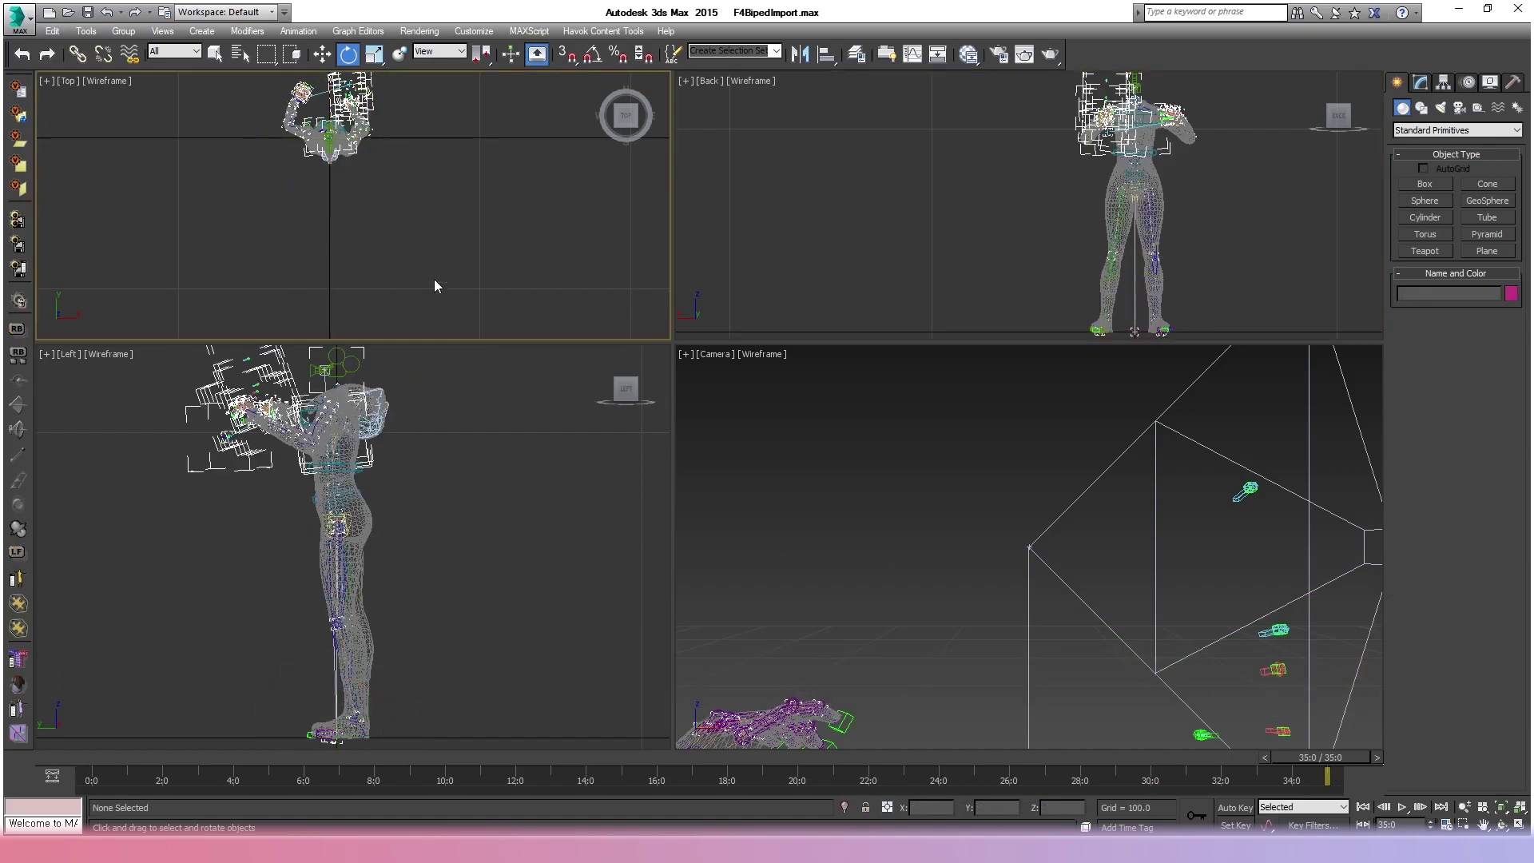
# Save the motion of the SaveAnimation selection set over ripperequip.xaf as segment 0 to 35 with a key per frame.
pyautogui.press('z')
pyautogui.moveTo(290, 763); pyautogui.dragTo(1343, 767)
pyautogui.click(851, 548)
pyautogui.click(774, 50)
pyautogui.click(755, 67)
pyautogui.click(298, 31)
pyautogui.click(324, 71)
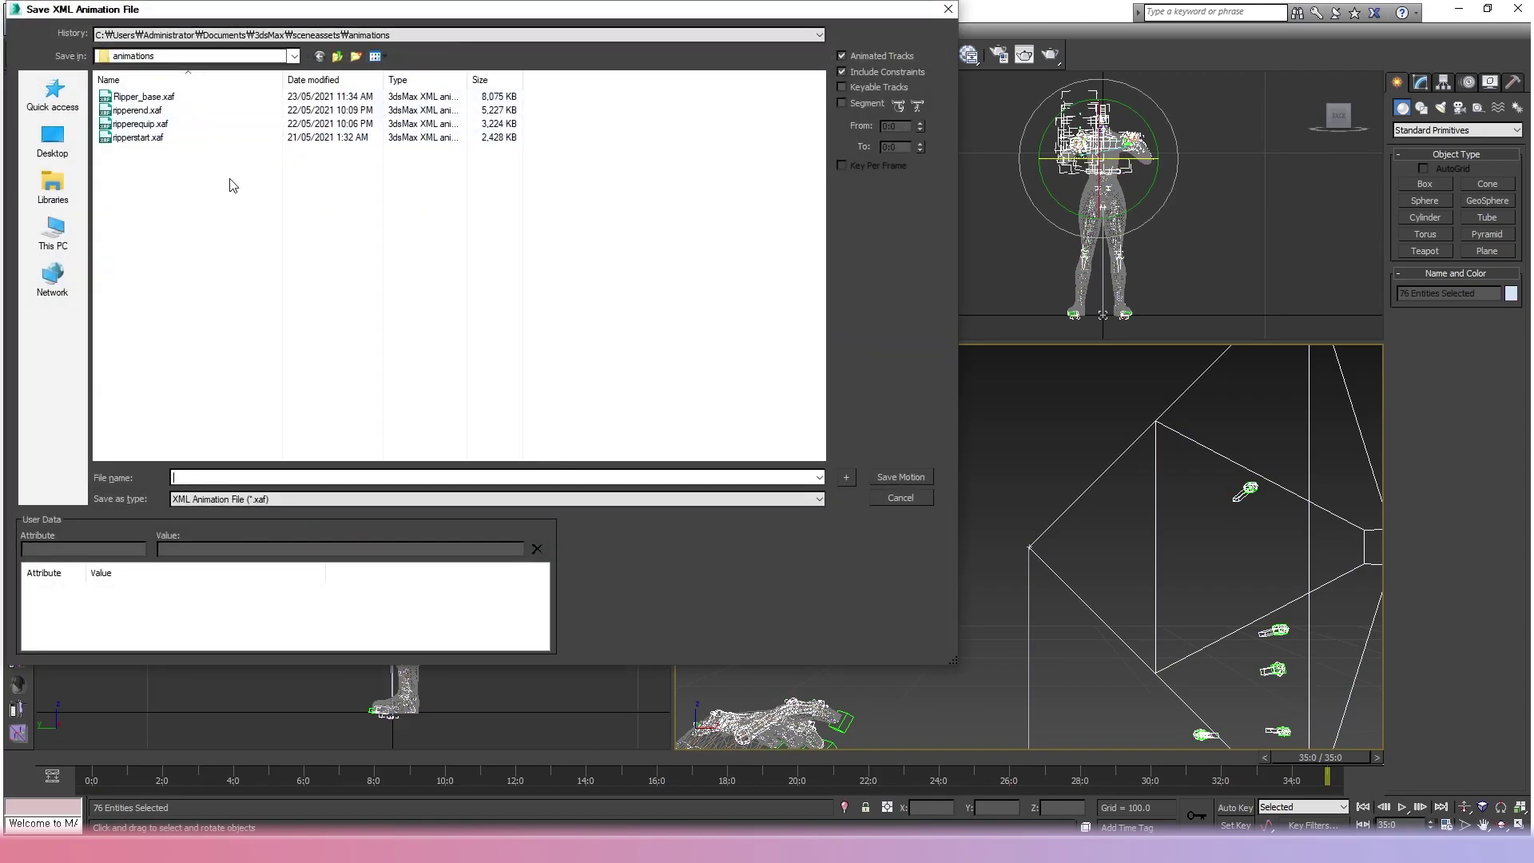
pyautogui.click(142, 125)
pyautogui.click(867, 76)
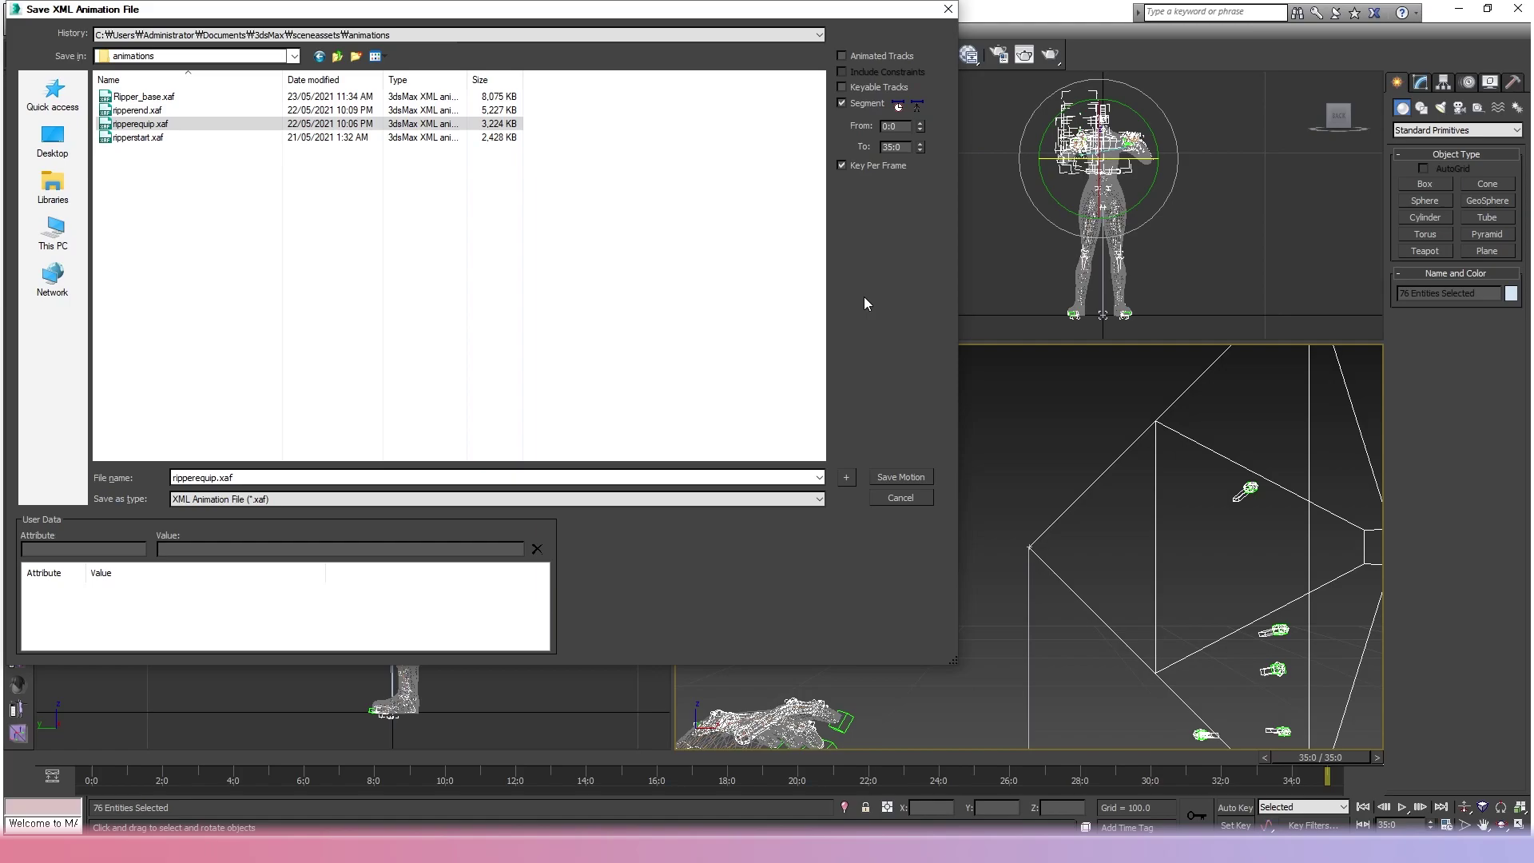
pyautogui.click(903, 478)
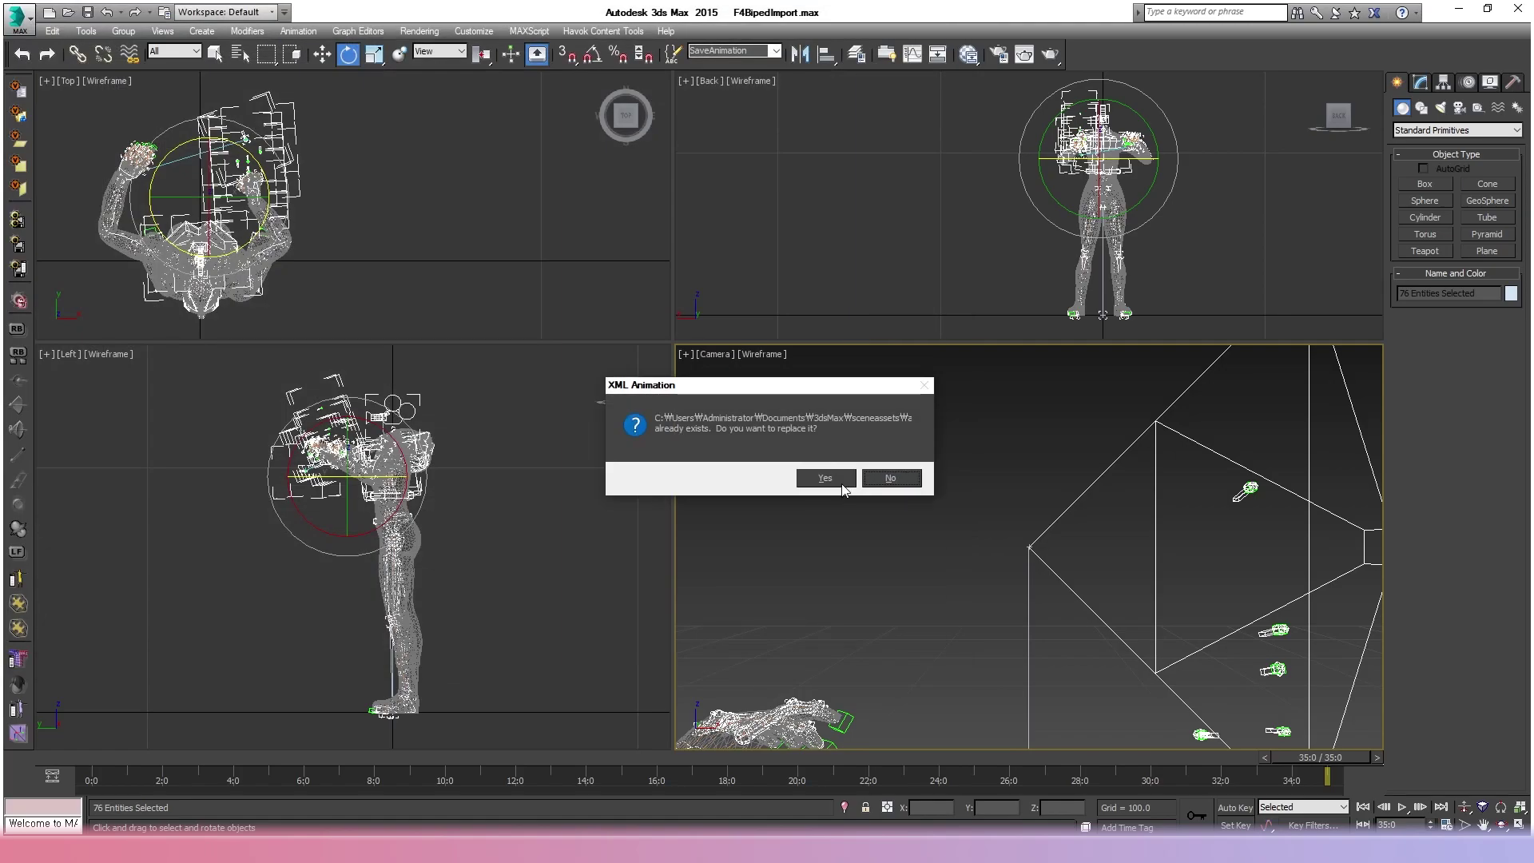
pyautogui.click(827, 481)
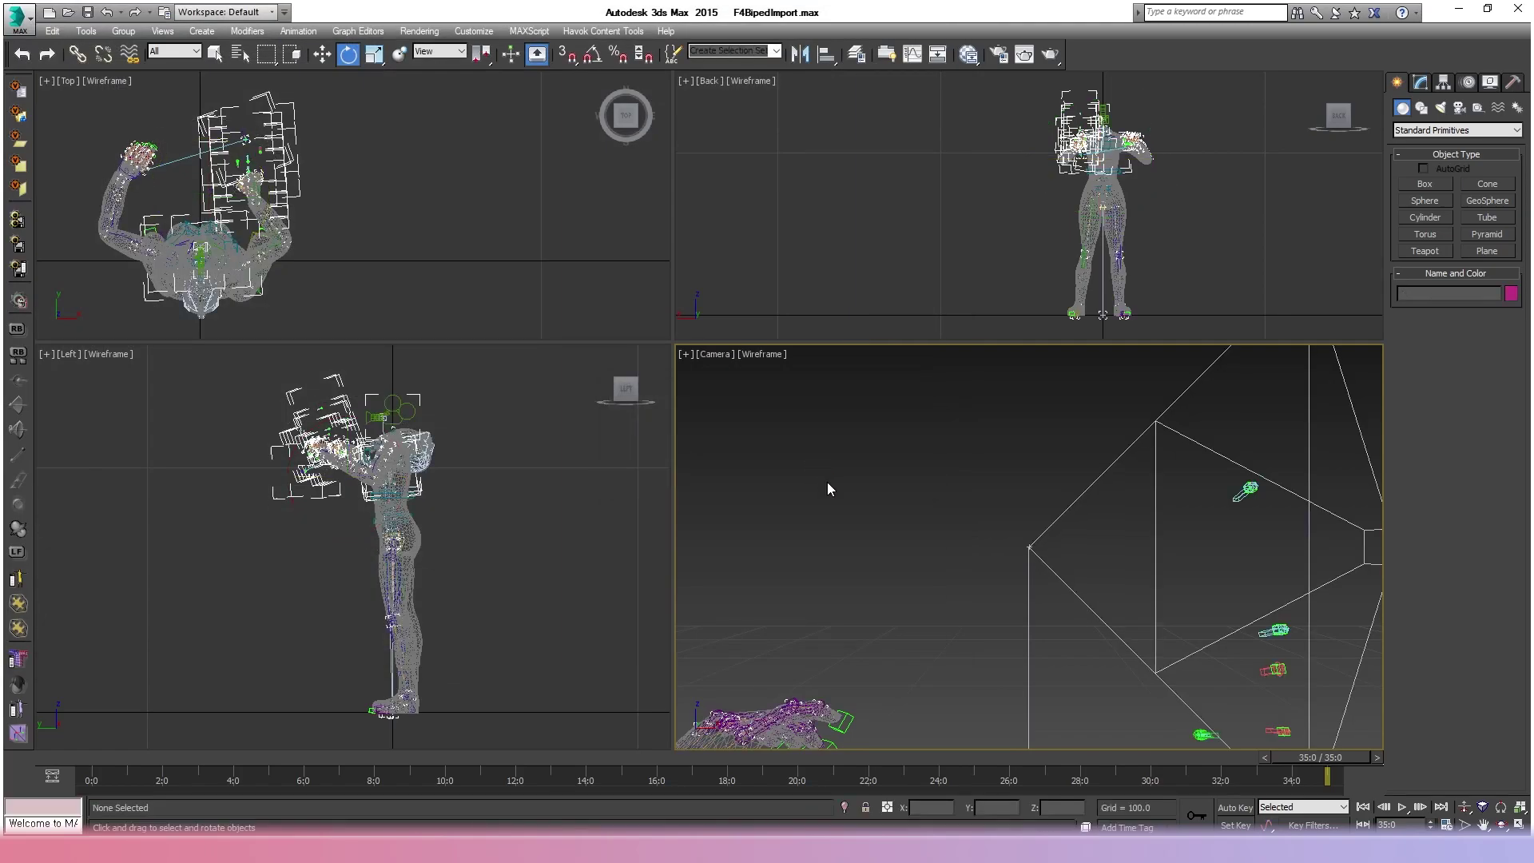
# Discard the changes to F4BipedImport.max, return to ripper_base_project.max and show its four viewports.
pyautogui.click(10, 19)
pyautogui.click(48, 214)
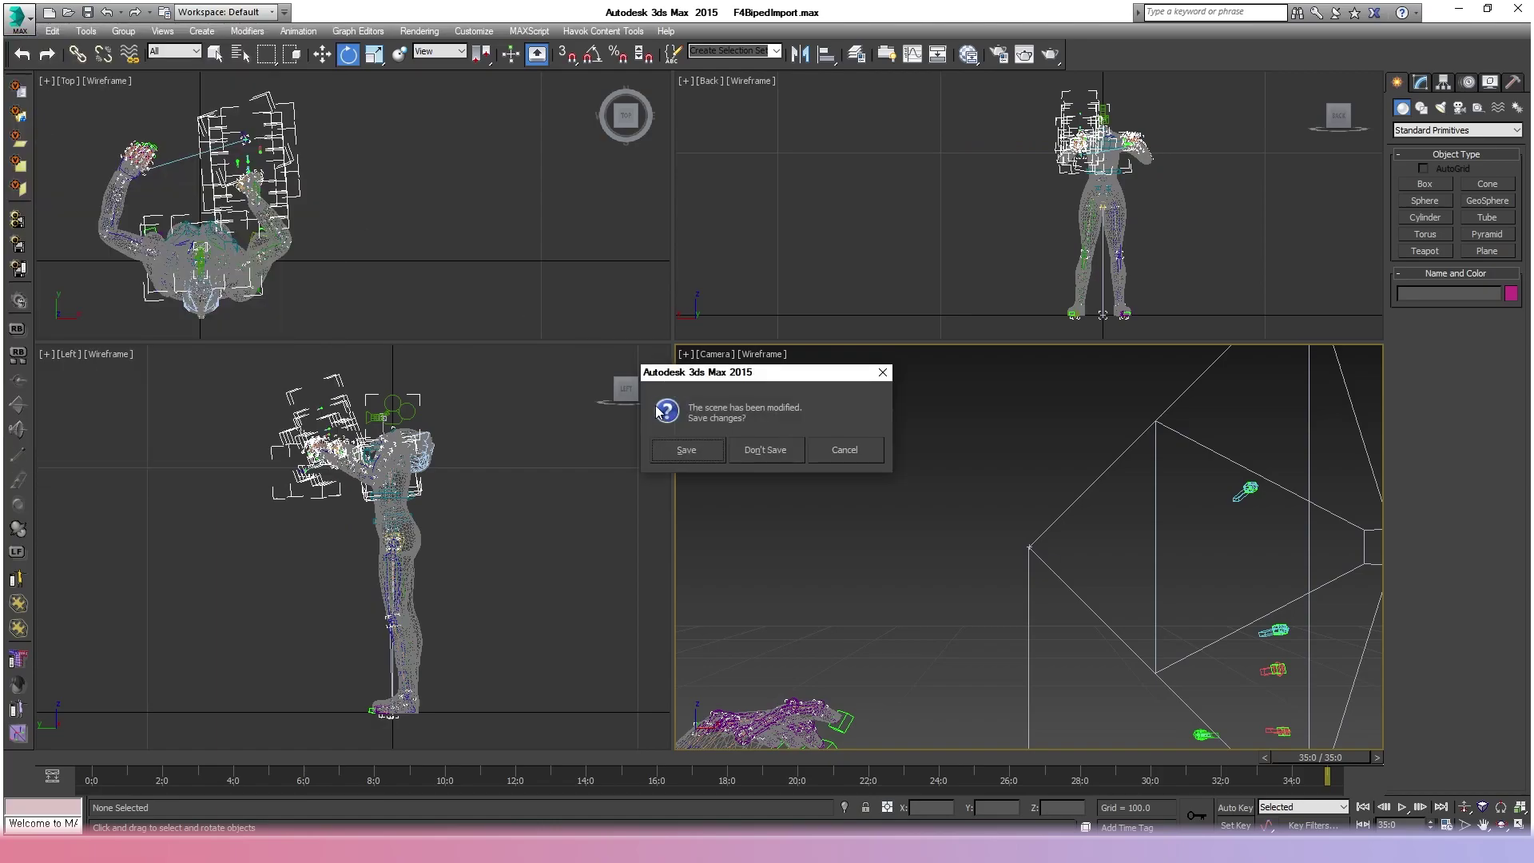
pyautogui.click(773, 450)
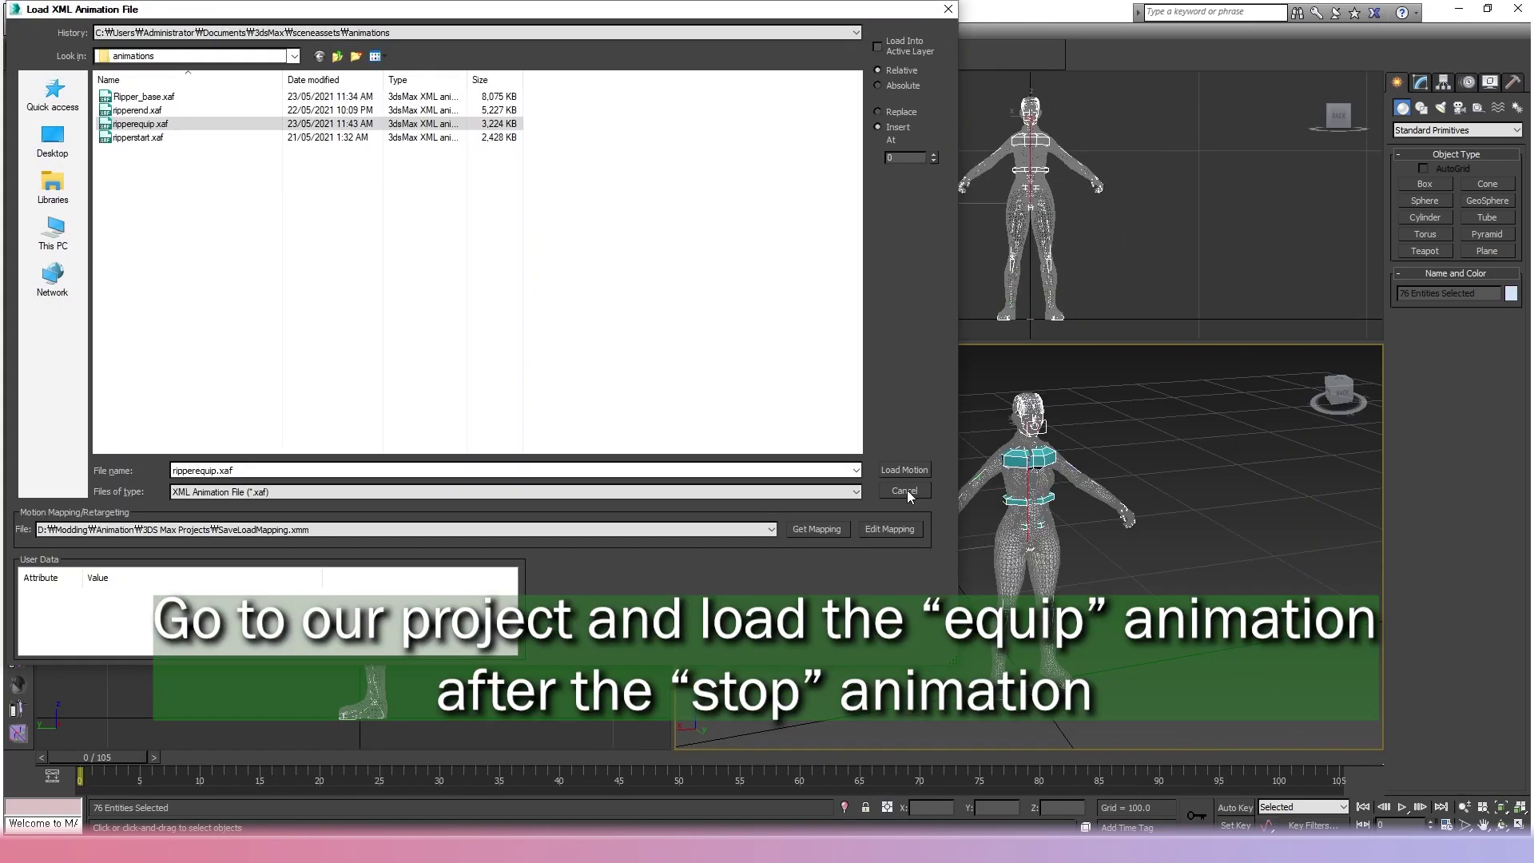
pyautogui.click(907, 490)
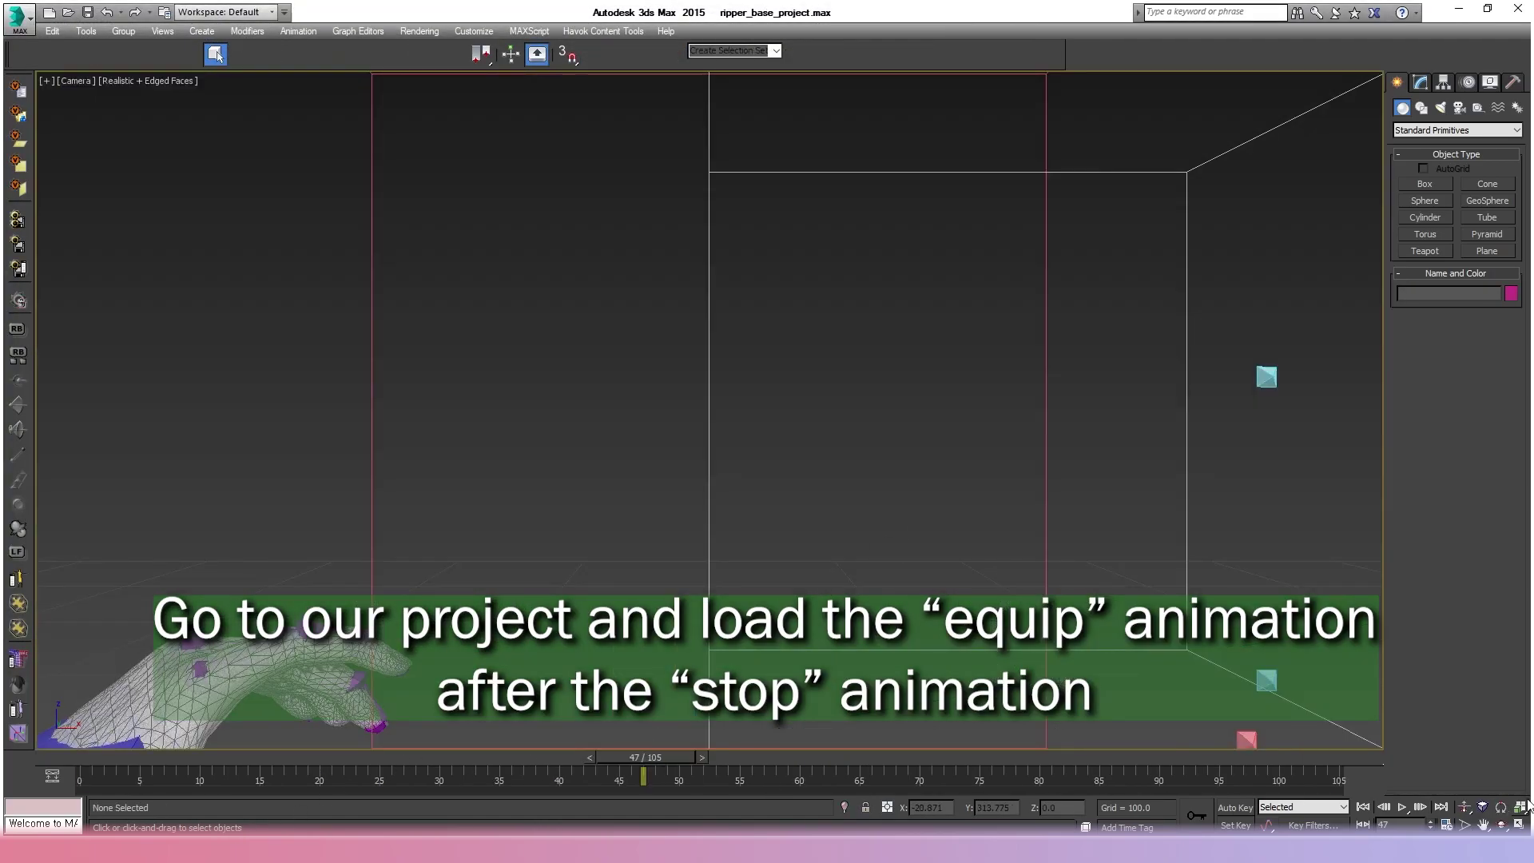
pyautogui.click(1520, 807)
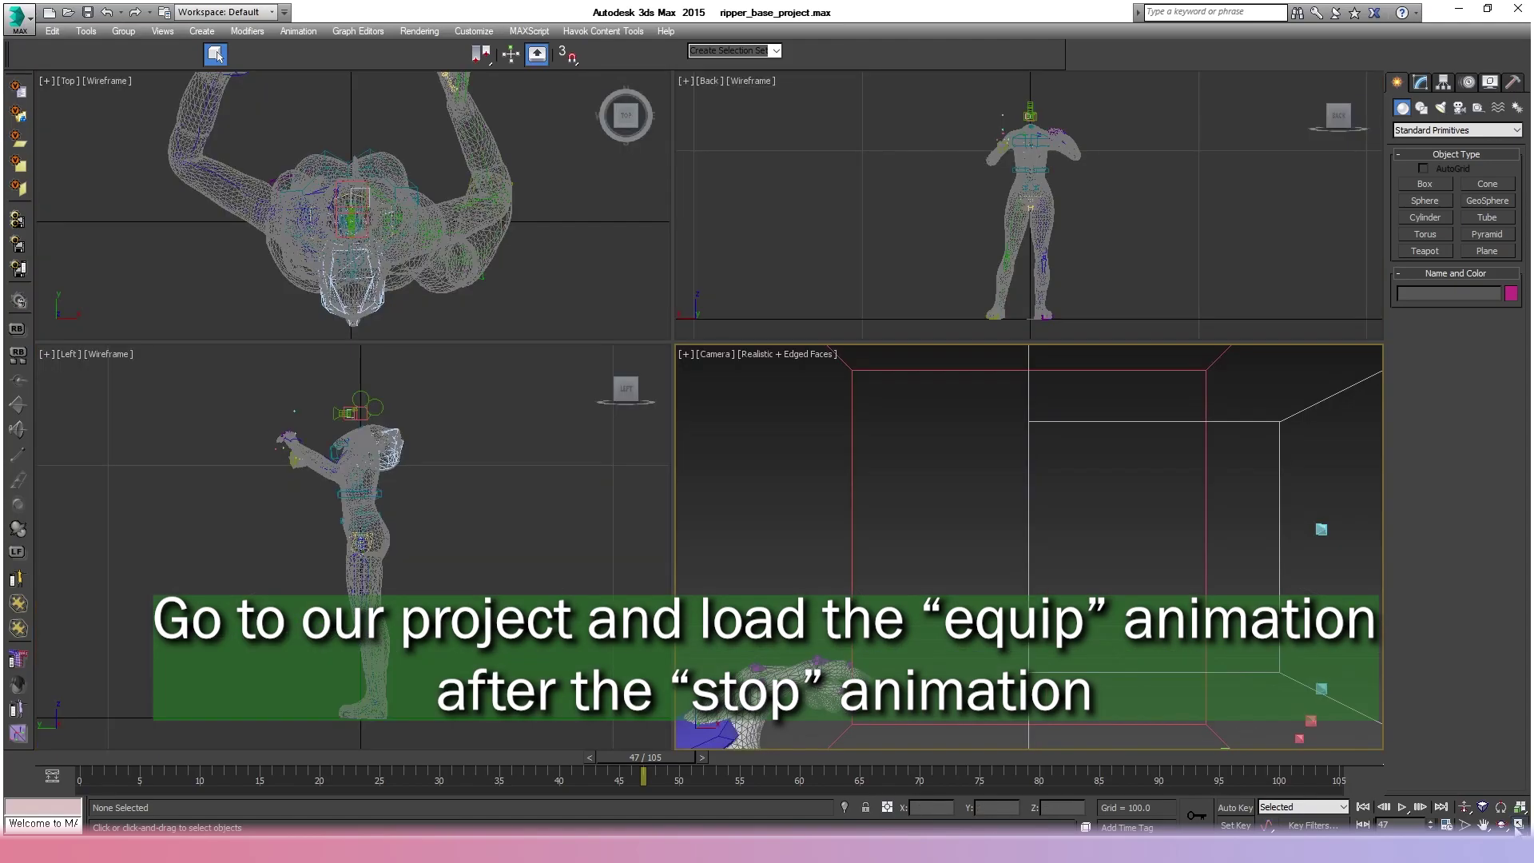
pyautogui.press('z')
pyautogui.click(540, 607)
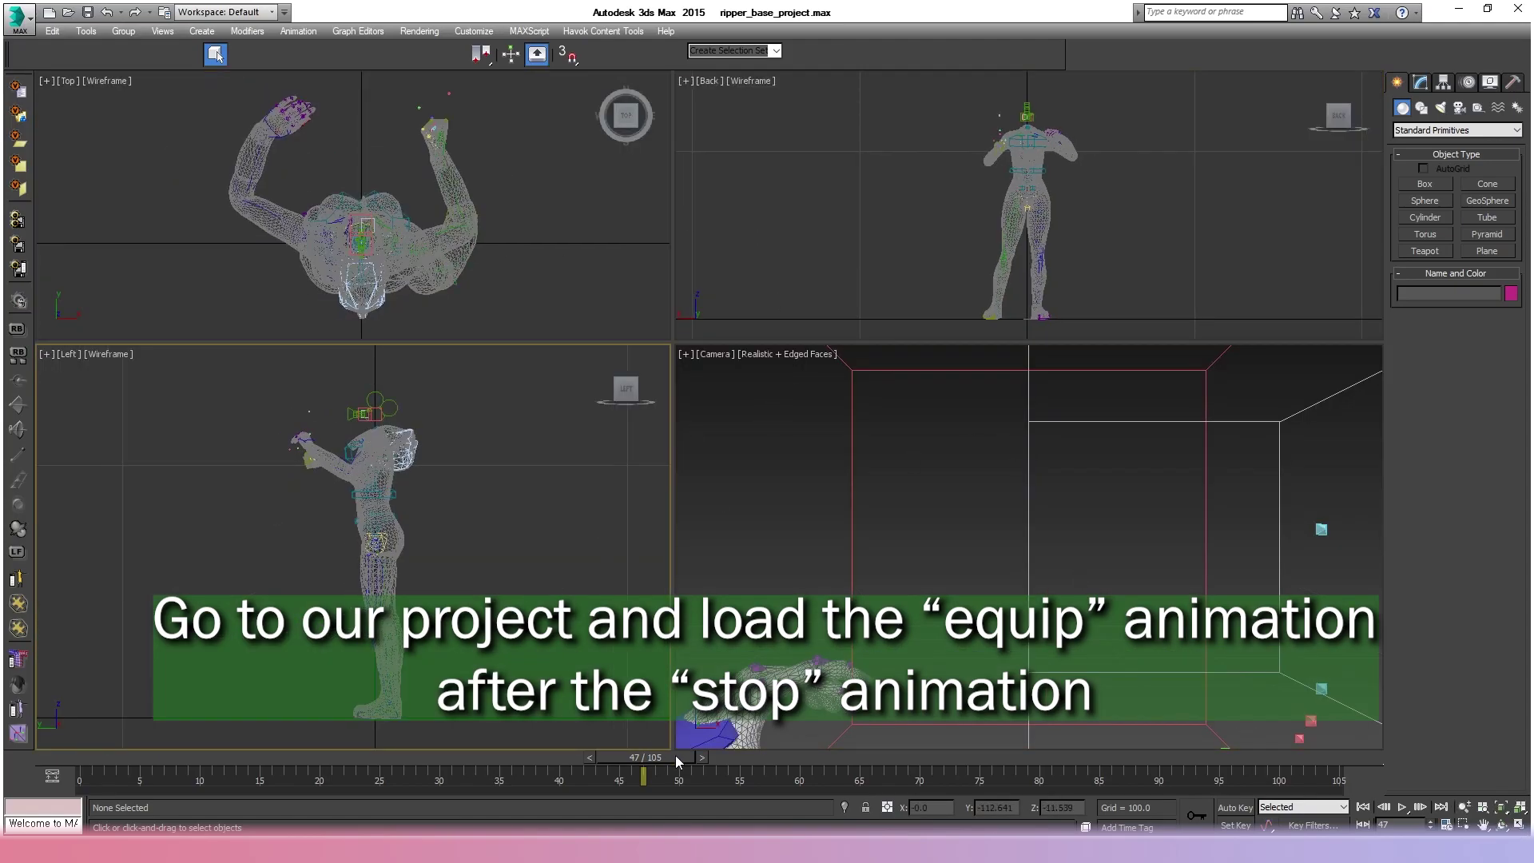
# Load ripperequip.xaf onto all objects, inserted at frame 50, with the SaveLoadMapping.xmm motion mapping.
pyautogui.hotkey('ctrl', 'a')
pyautogui.moveTo(675, 756); pyautogui.dragTo(587, 757)
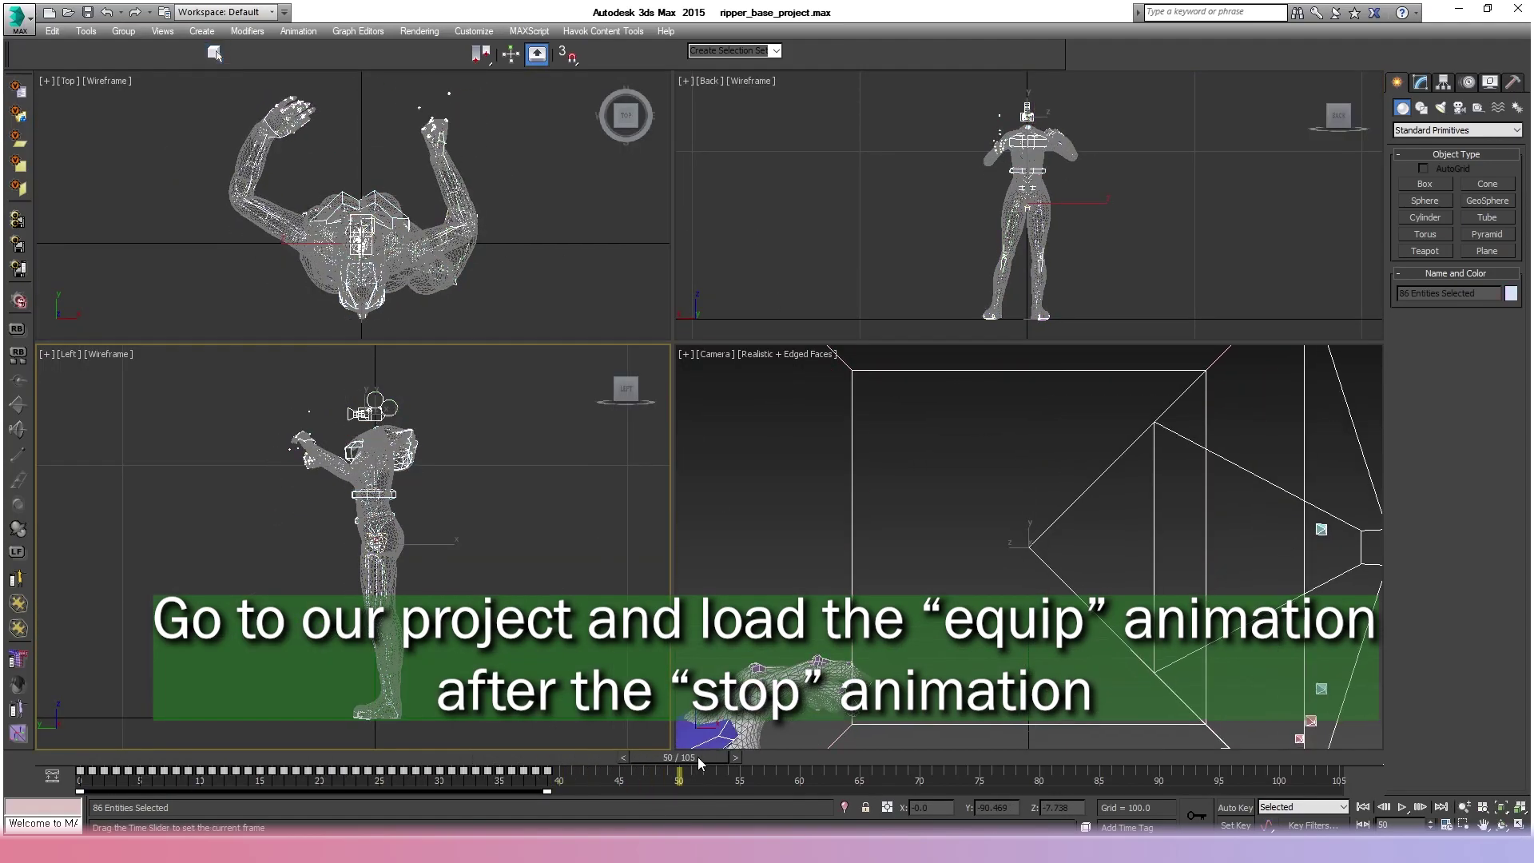
pyautogui.click(298, 31)
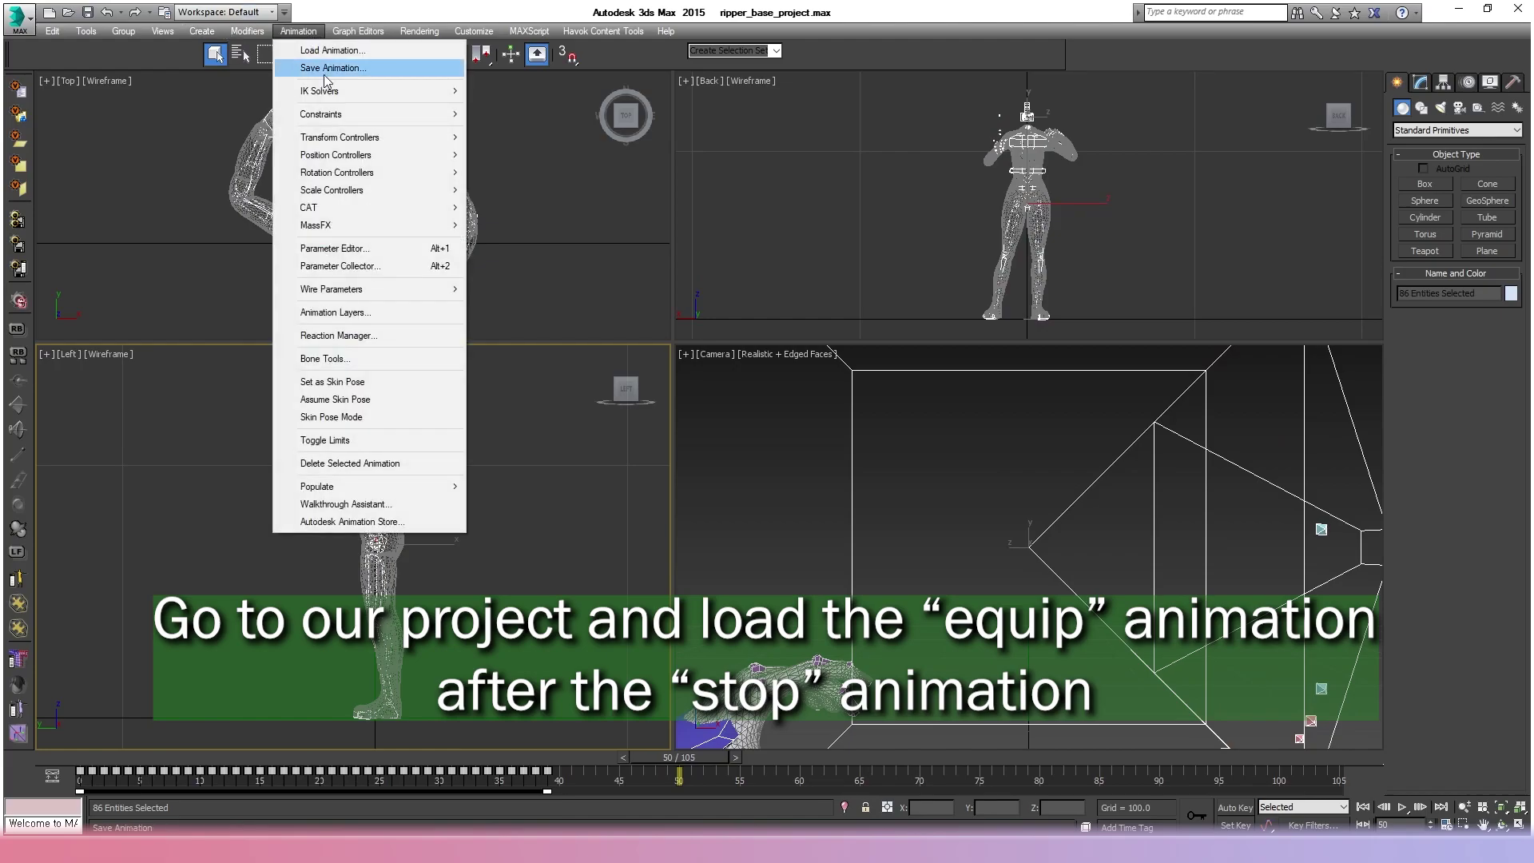
pyautogui.click(329, 50)
pyautogui.click(139, 126)
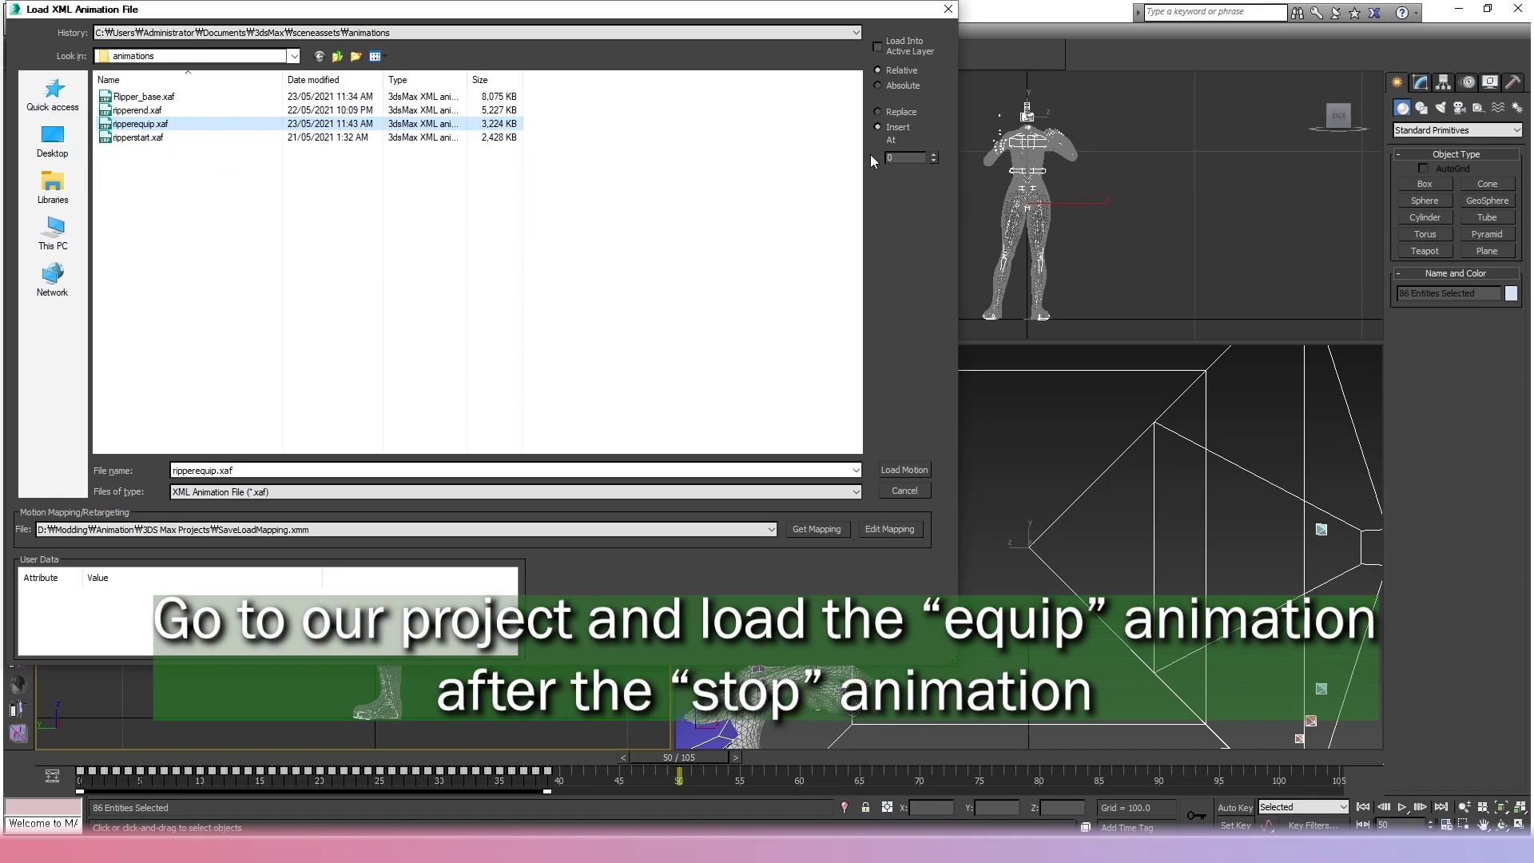
pyautogui.click(904, 158)
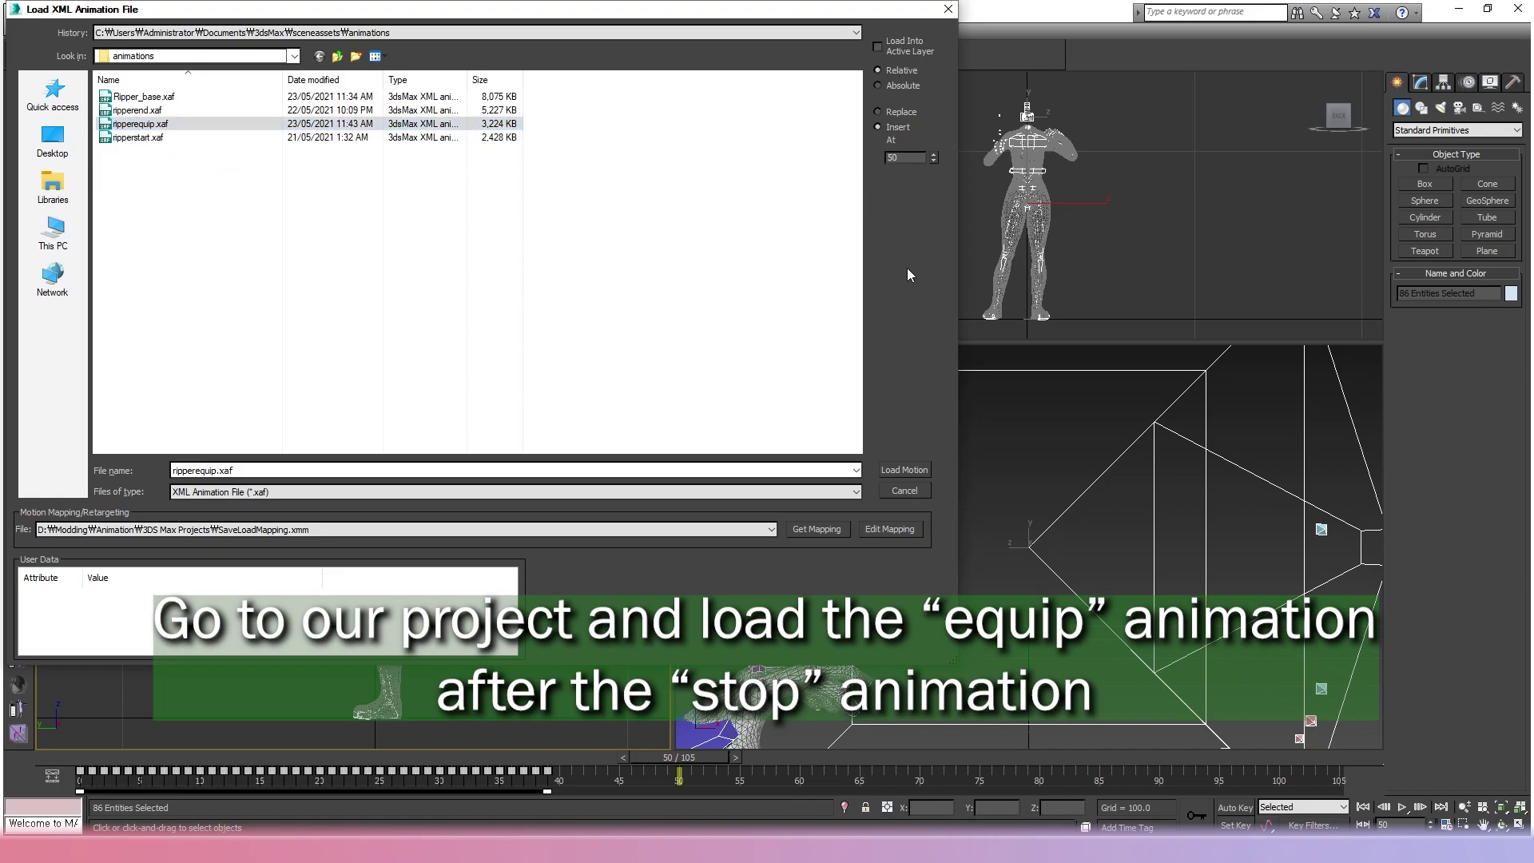
pyautogui.click(771, 529)
pyautogui.click(774, 544)
pyautogui.click(919, 470)
# Scrub through the inserted equip animation to its last frame at 85.
pyautogui.moveTo(682, 754); pyautogui.dragTo(1097, 775)
pyautogui.click(560, 383)
pyautogui.click(719, 264)
pyautogui.click(572, 488)
pyautogui.click(719, 703)
# For all objects, delete the equip keyframes before frame 85 and copy the frame 85 key to frame 40.
pyautogui.hotkey('ctrl', 'a')
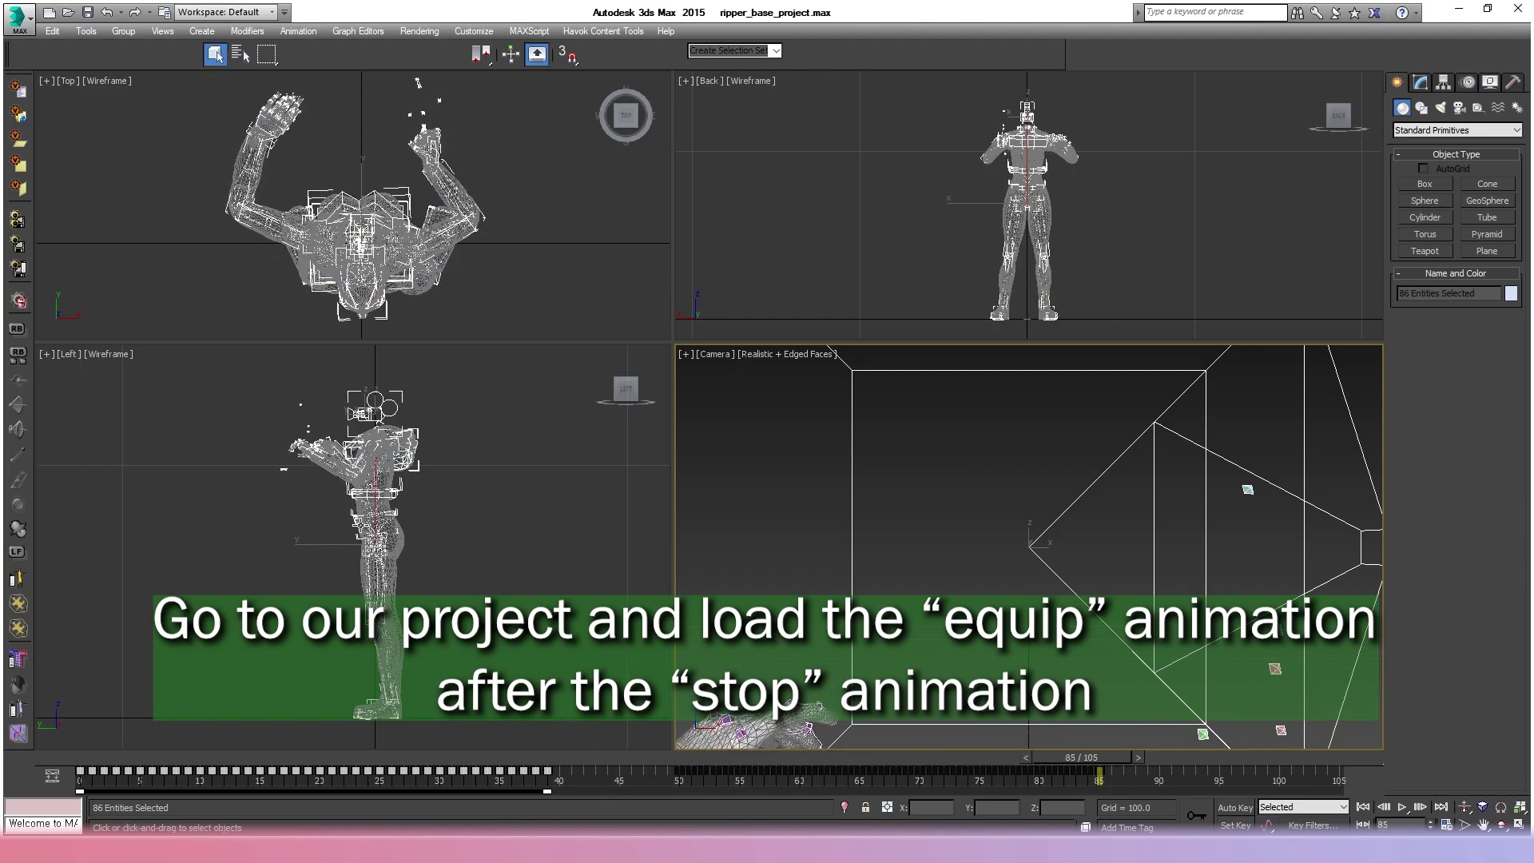
pyautogui.click(552, 767)
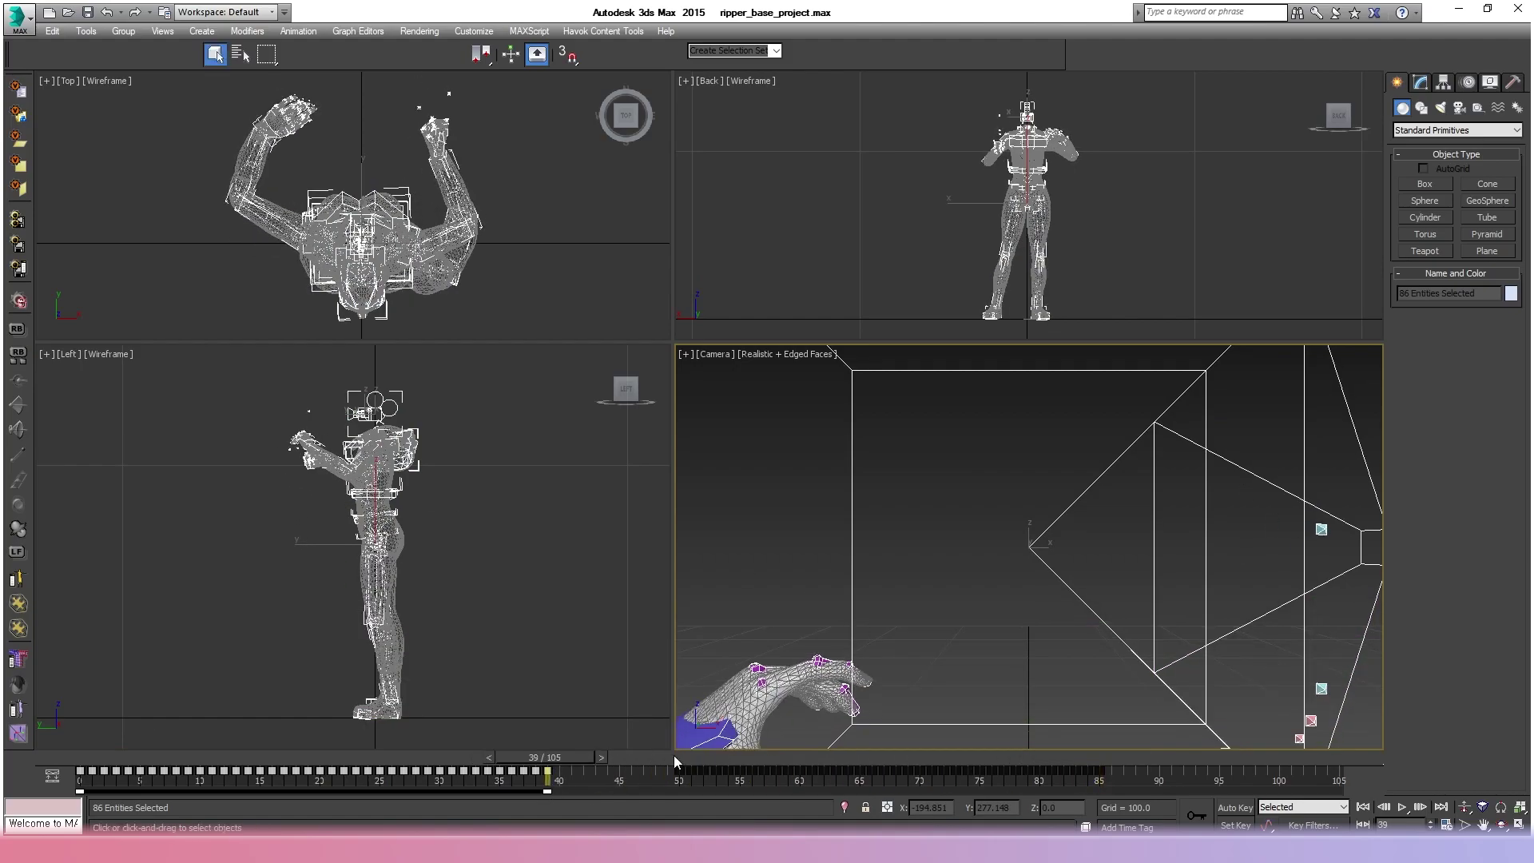
pyautogui.moveTo(1116, 756); pyautogui.dragTo(1100, 760)
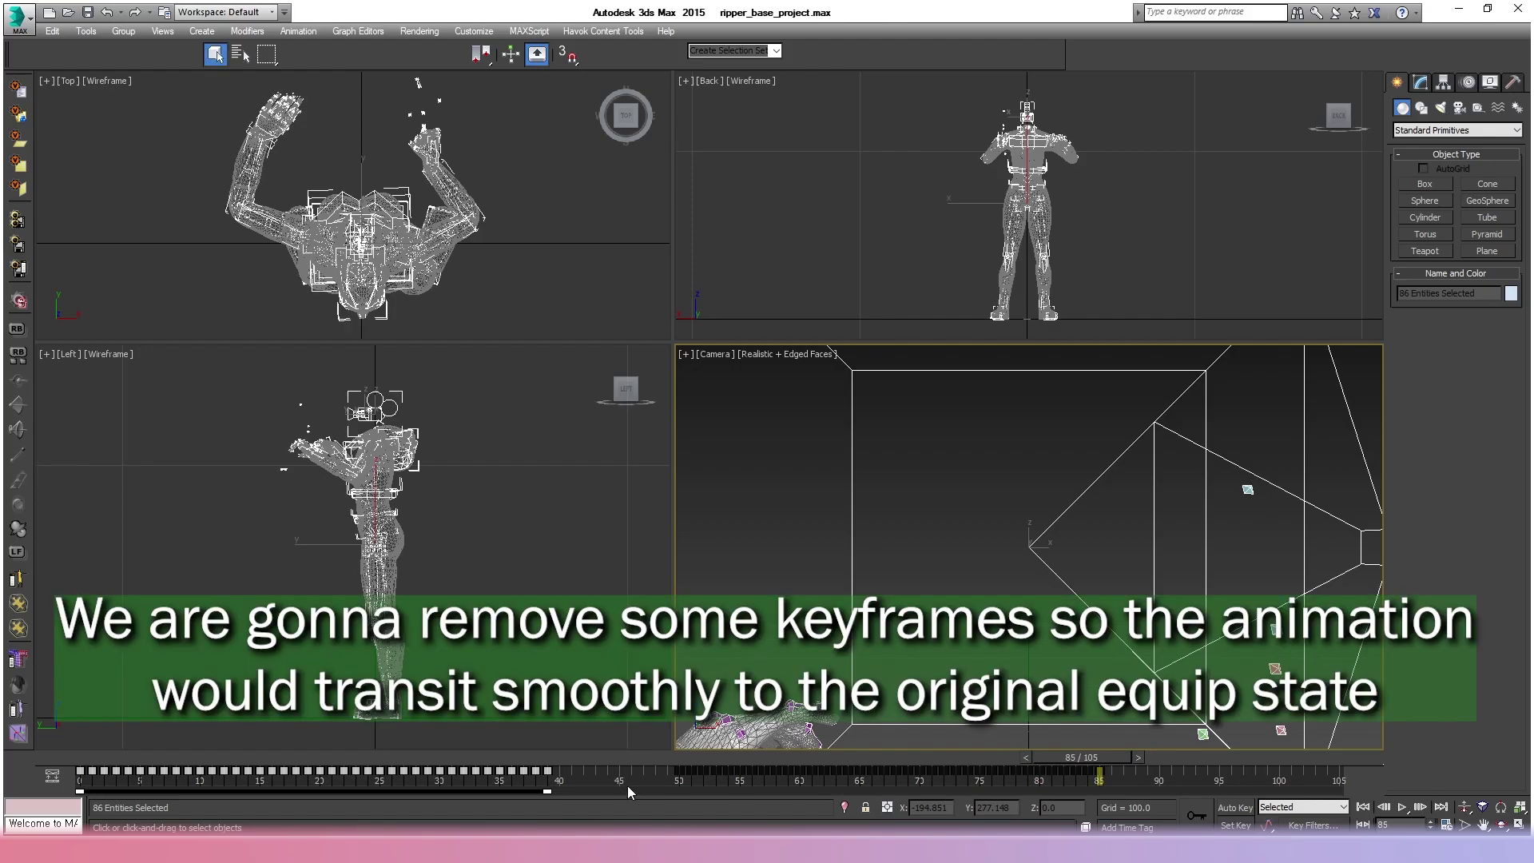
pyautogui.moveTo(620, 785); pyautogui.dragTo(935, 782)
pyautogui.moveTo(1087, 779); pyautogui.dragTo(1089, 776)
pyautogui.press('Delete')
pyautogui.moveTo(546, 759); pyautogui.dragTo(442, 779)
pyautogui.moveTo(1099, 772); pyautogui.dragTo(611, 783)
# Delete the stop animation's keyframes between frame 24 and frame 40 to smooth the transition into the equip pose.
pyautogui.moveTo(458, 756); pyautogui.dragTo(568, 749)
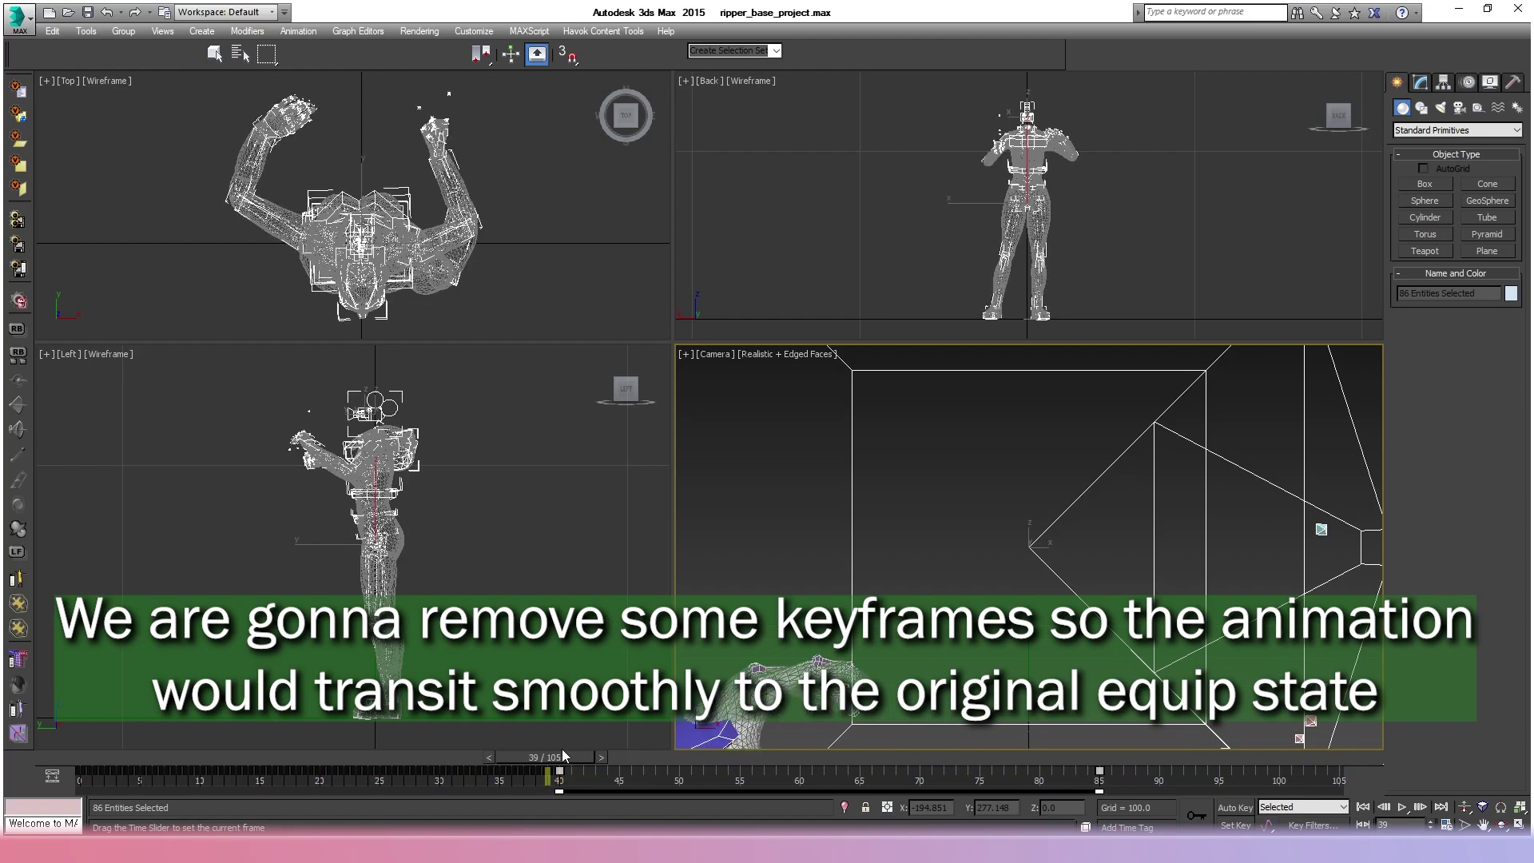
pyautogui.moveTo(568, 753); pyautogui.dragTo(415, 788)
pyautogui.moveTo(438, 788); pyautogui.dragTo(389, 794)
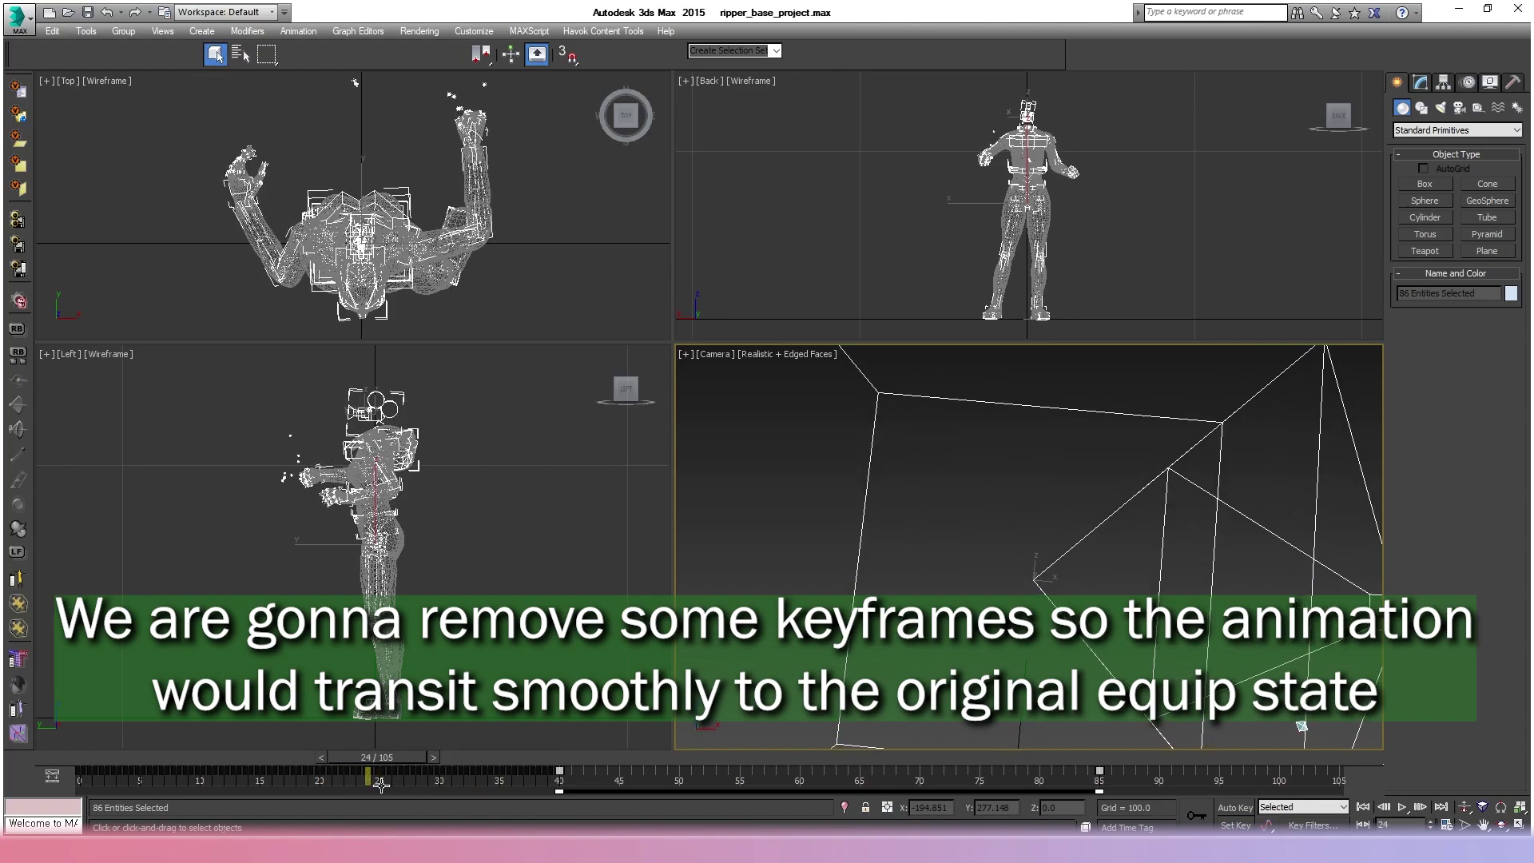
pyautogui.click(388, 779)
pyautogui.moveTo(420, 785); pyautogui.dragTo(524, 779)
pyautogui.press('Delete')
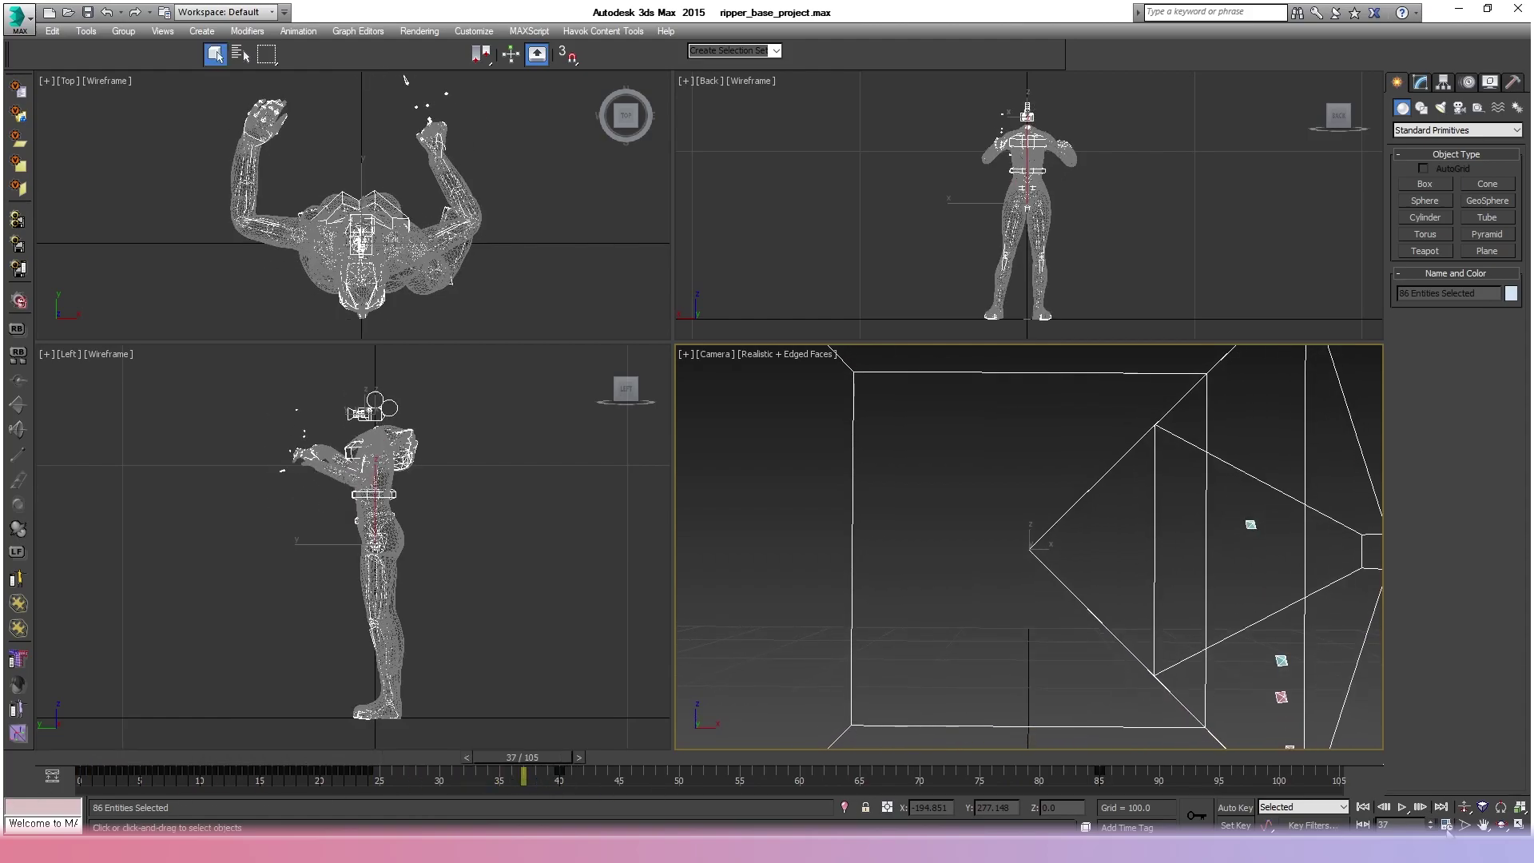
# Set the end of the animation's time range to frame 40.
pyautogui.click(1447, 826)
pyautogui.write('40')
pyautogui.click(783, 590)
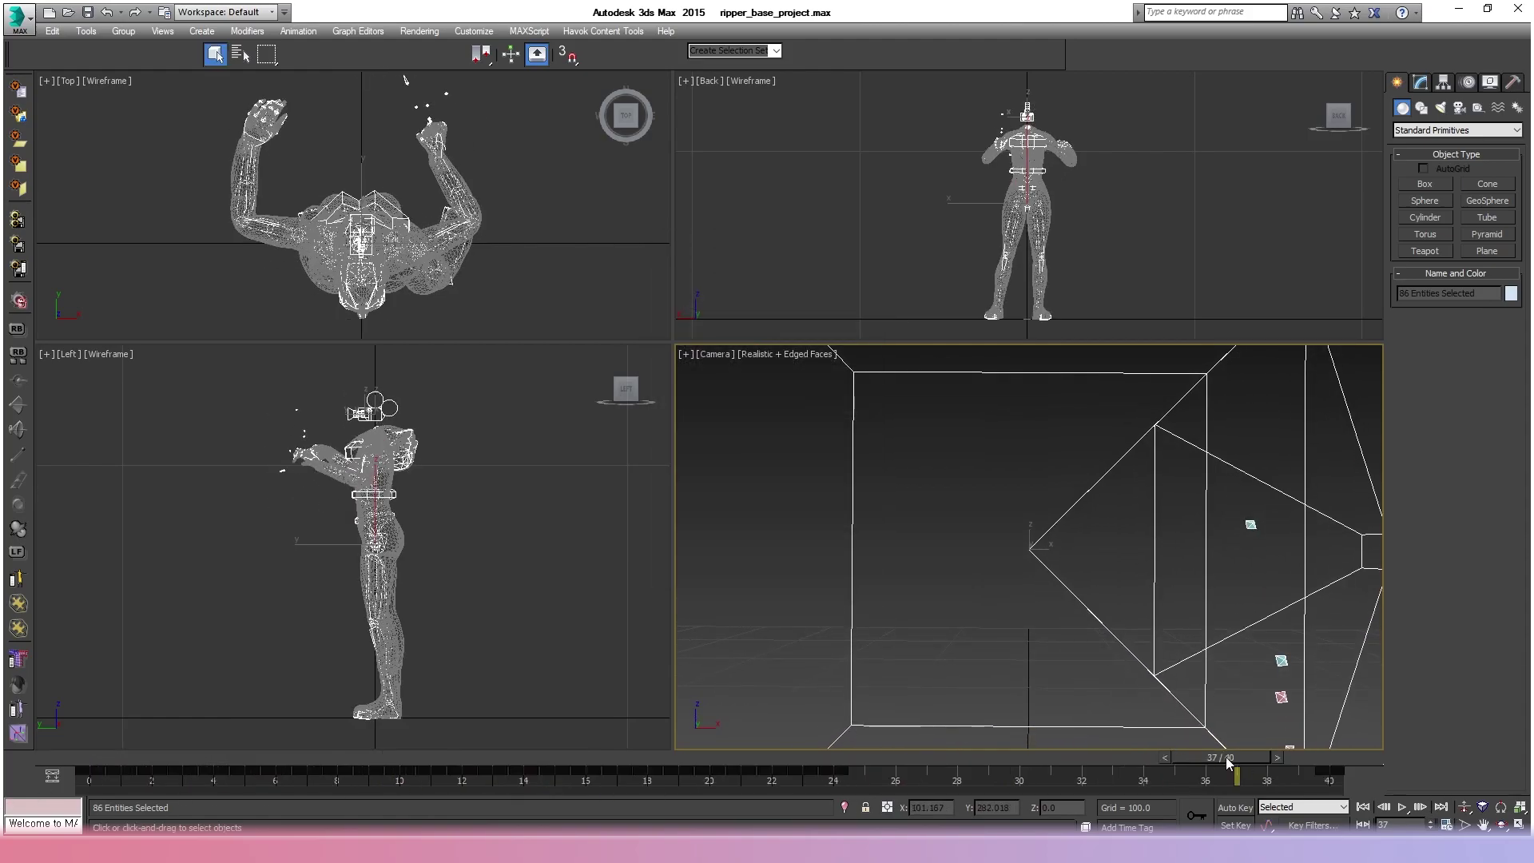
# Save the scene as ripper_stop.max in the 3DS Max Projects folder and scrub through the finished stop animation.
pyautogui.click(24, 34)
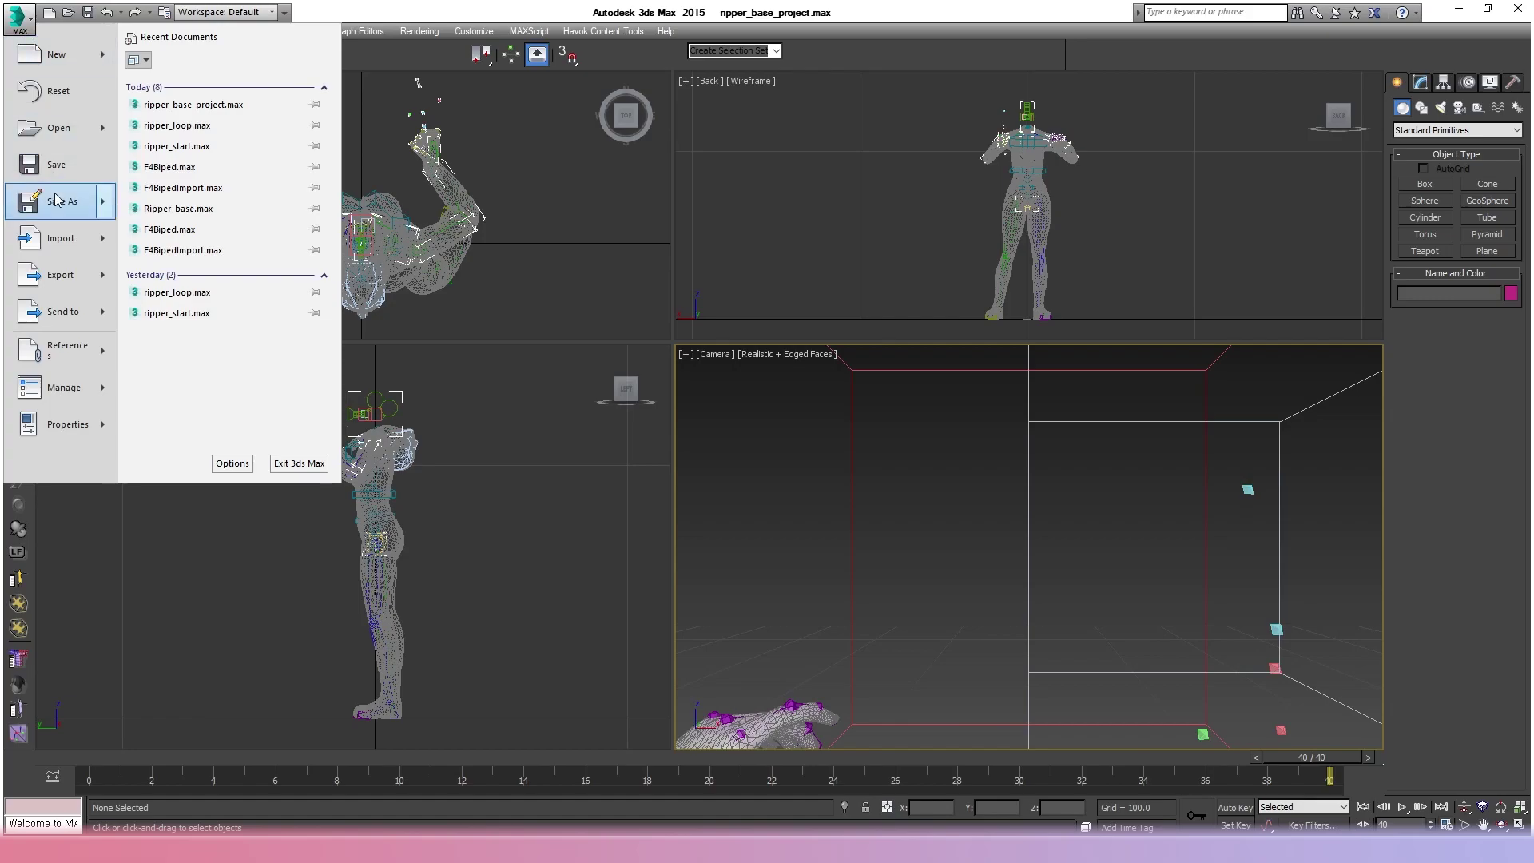
pyautogui.click(62, 195)
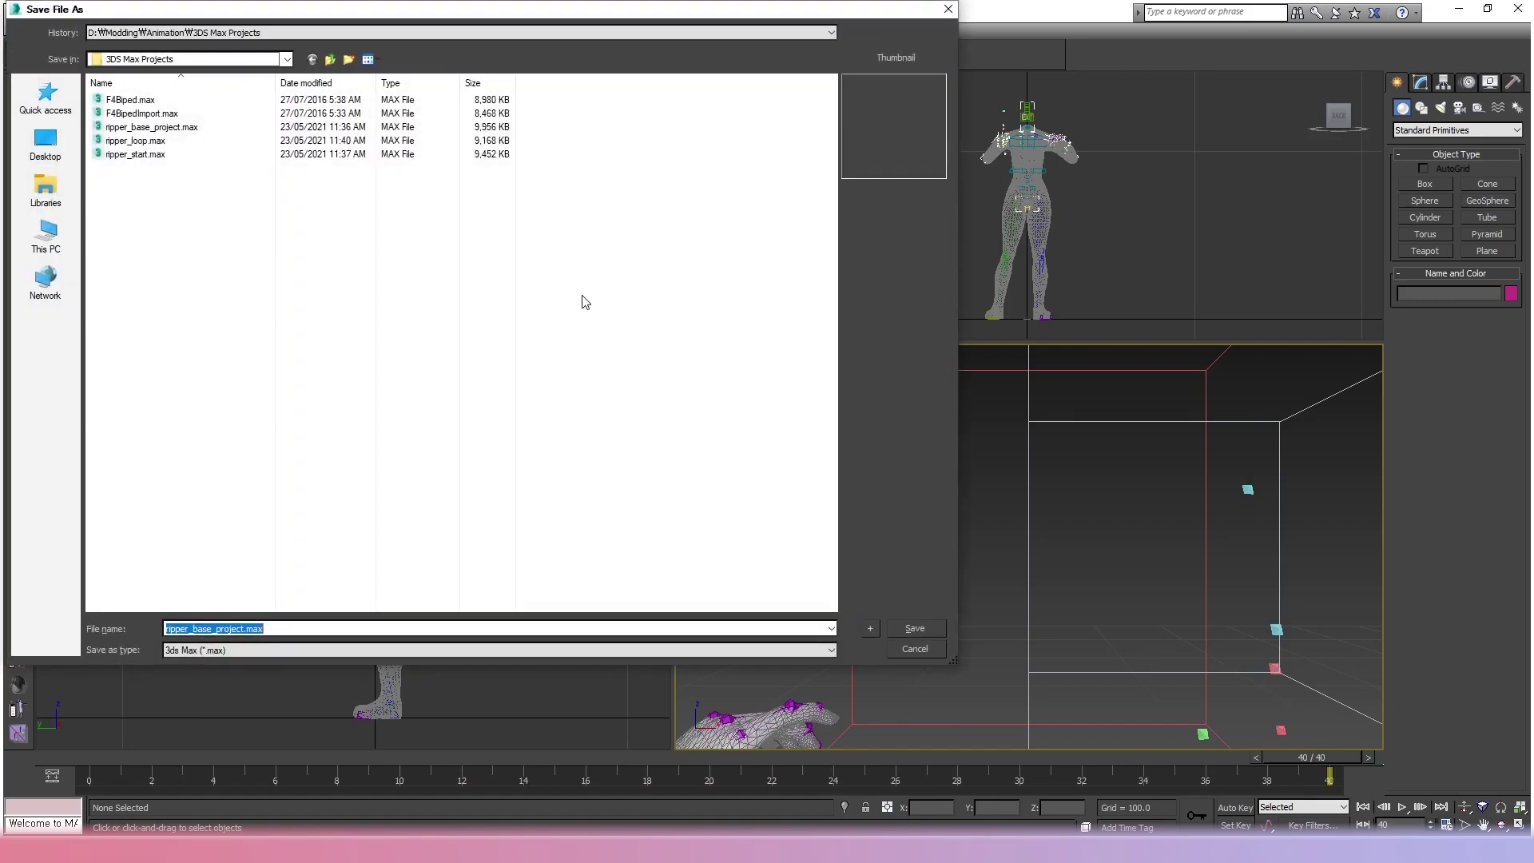
pyautogui.click(147, 155)
pyautogui.write('end')
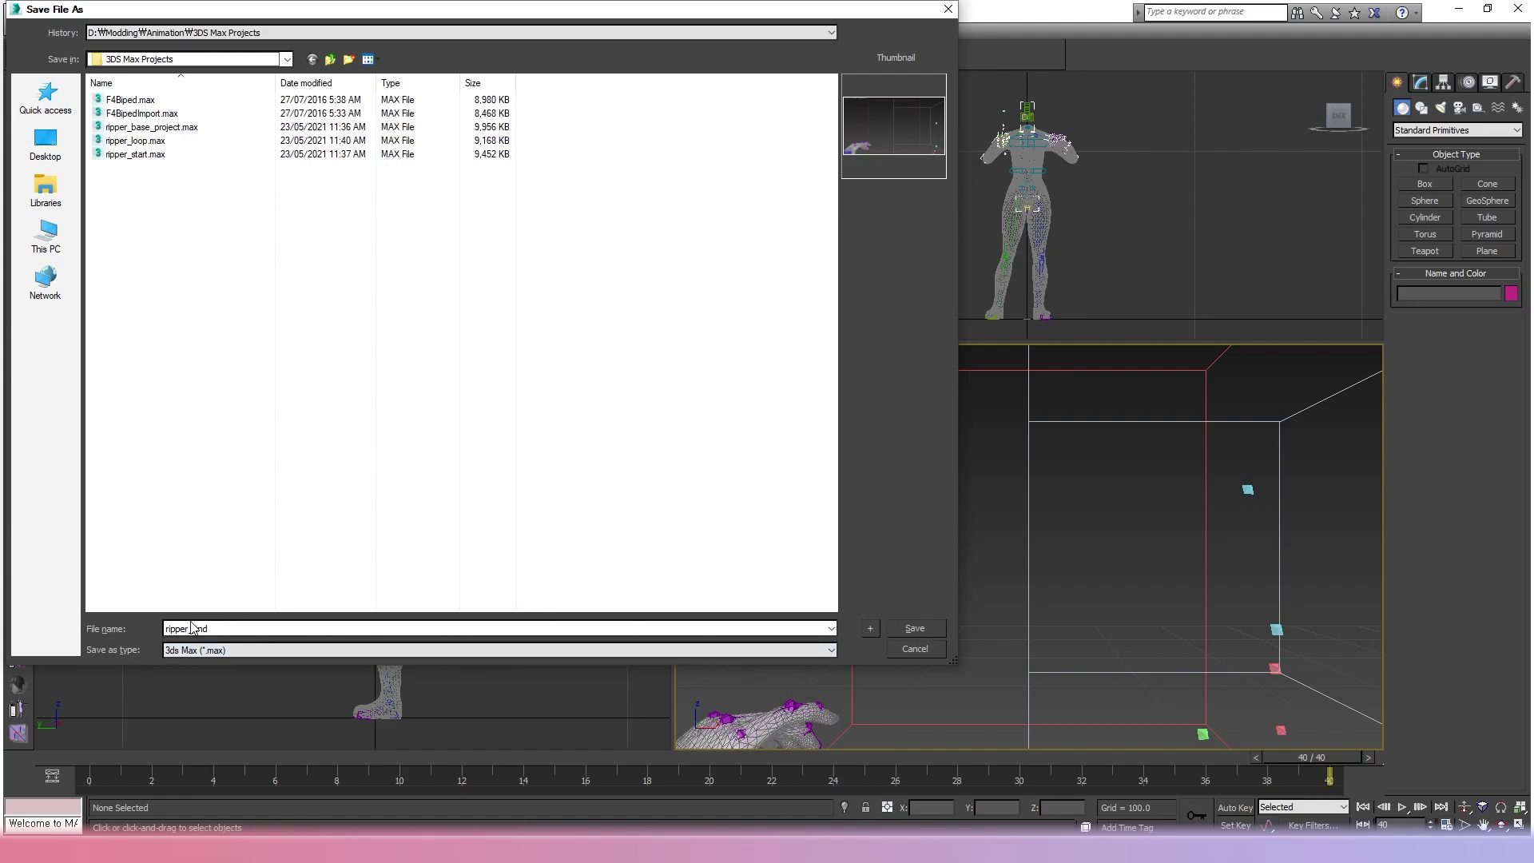
pyautogui.press('BackSpace')
pyautogui.press('BackSpace')
pyautogui.press('BackSpace')
pyautogui.write('sto')
pyautogui.click(918, 625)
pyautogui.moveTo(128, 758); pyautogui.dragTo(703, 757)
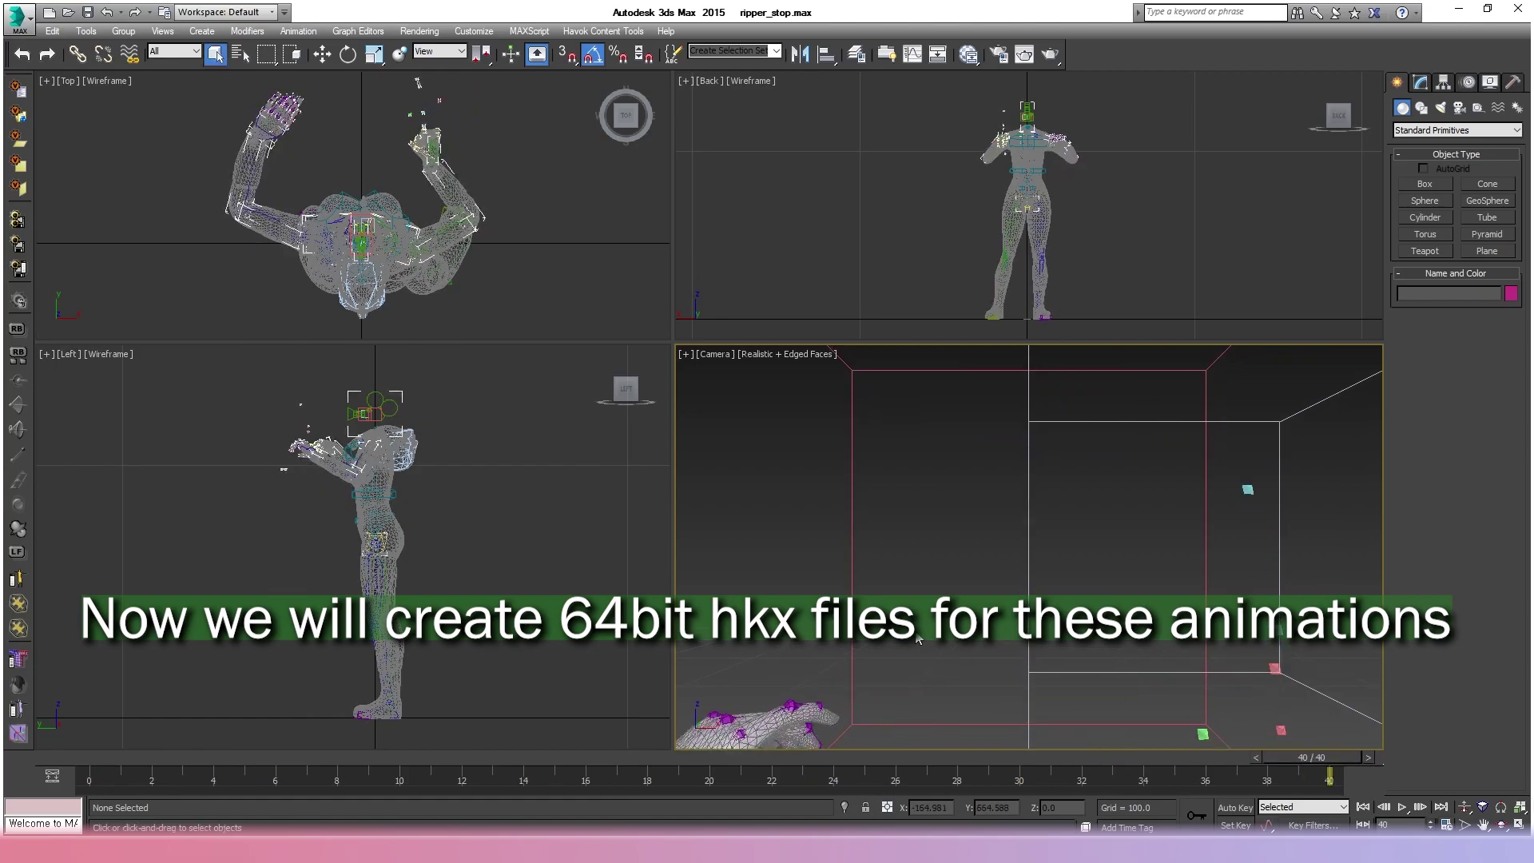
# Open ripper_start.max and scrub through its animation to frame 20.
pyautogui.click(16, 16)
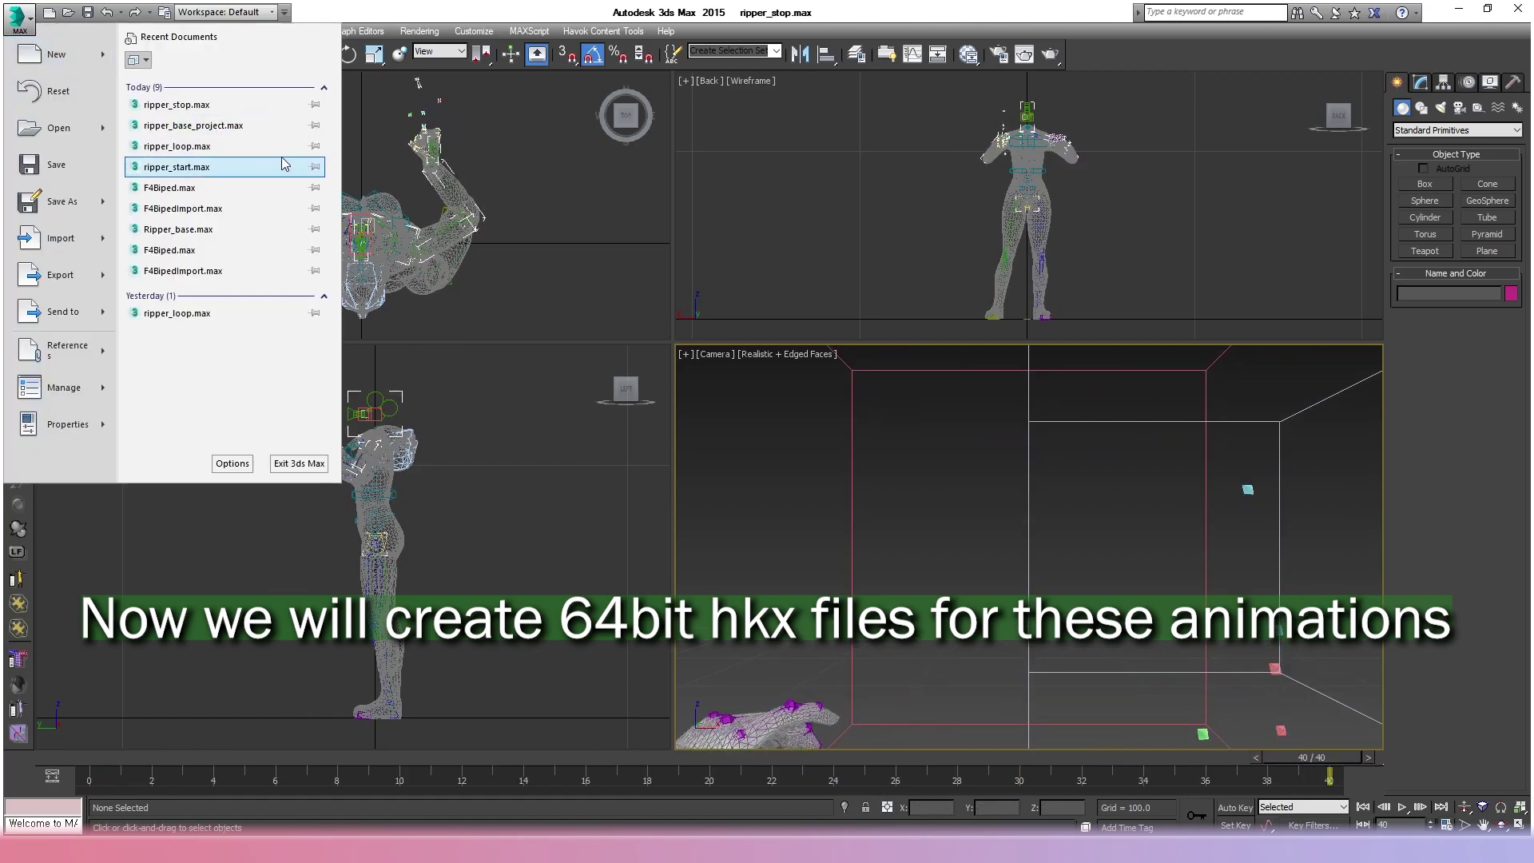
pyautogui.click(249, 167)
pyautogui.moveTo(671, 428); pyautogui.dragTo(669, 429)
pyautogui.moveTo(148, 756); pyautogui.dragTo(1362, 793)
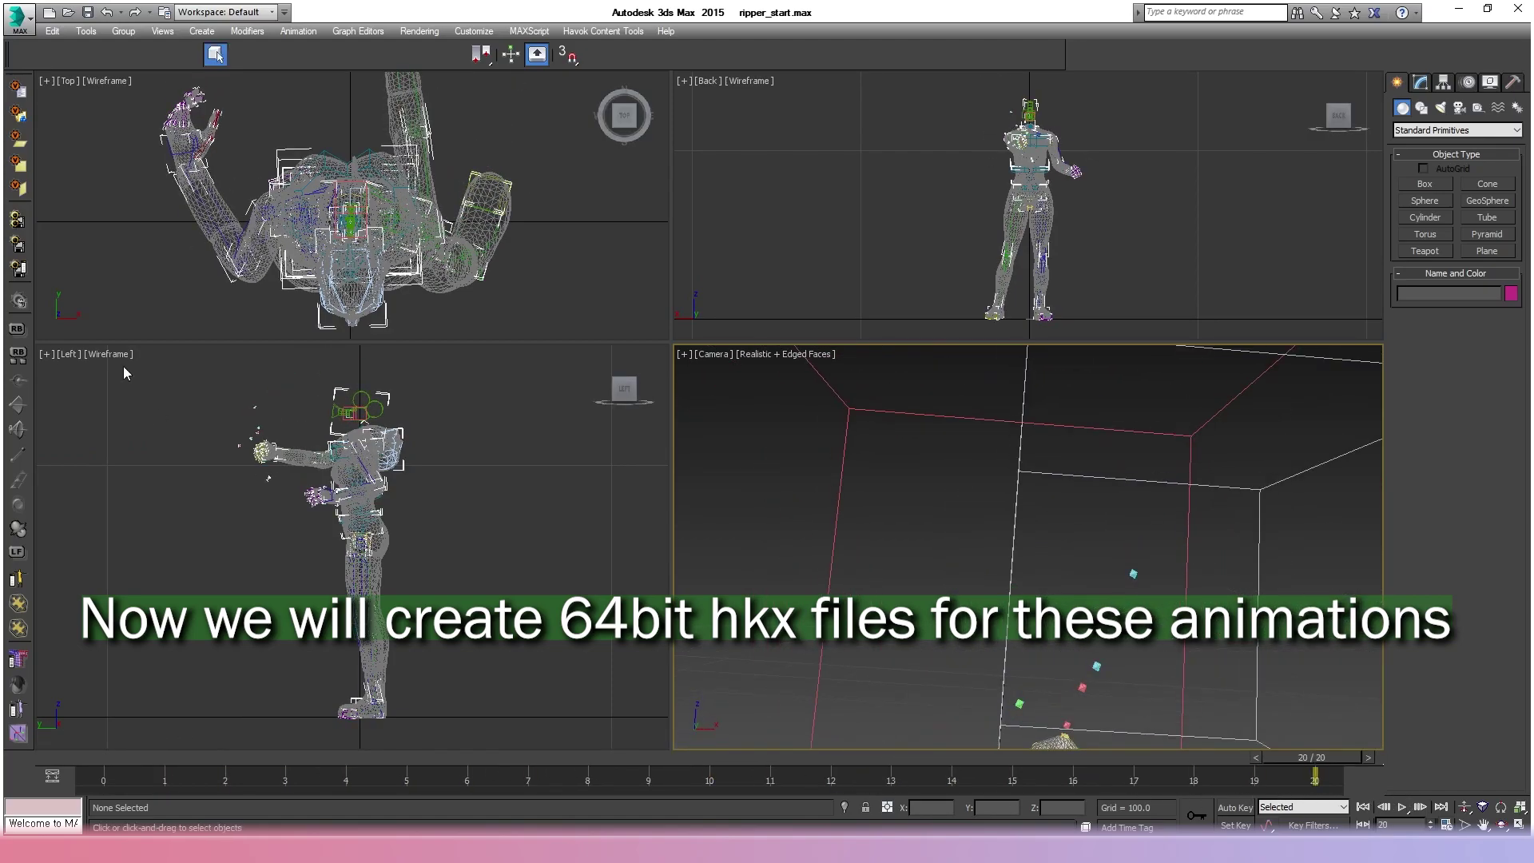
# Load the F4Animation.hko configuration set from the 3DS Max Projects folder into the Havok Filter Manager.
pyautogui.click(18, 244)
pyautogui.click(905, 194)
pyautogui.click(843, 201)
pyautogui.click(373, 151)
pyautogui.click(419, 167)
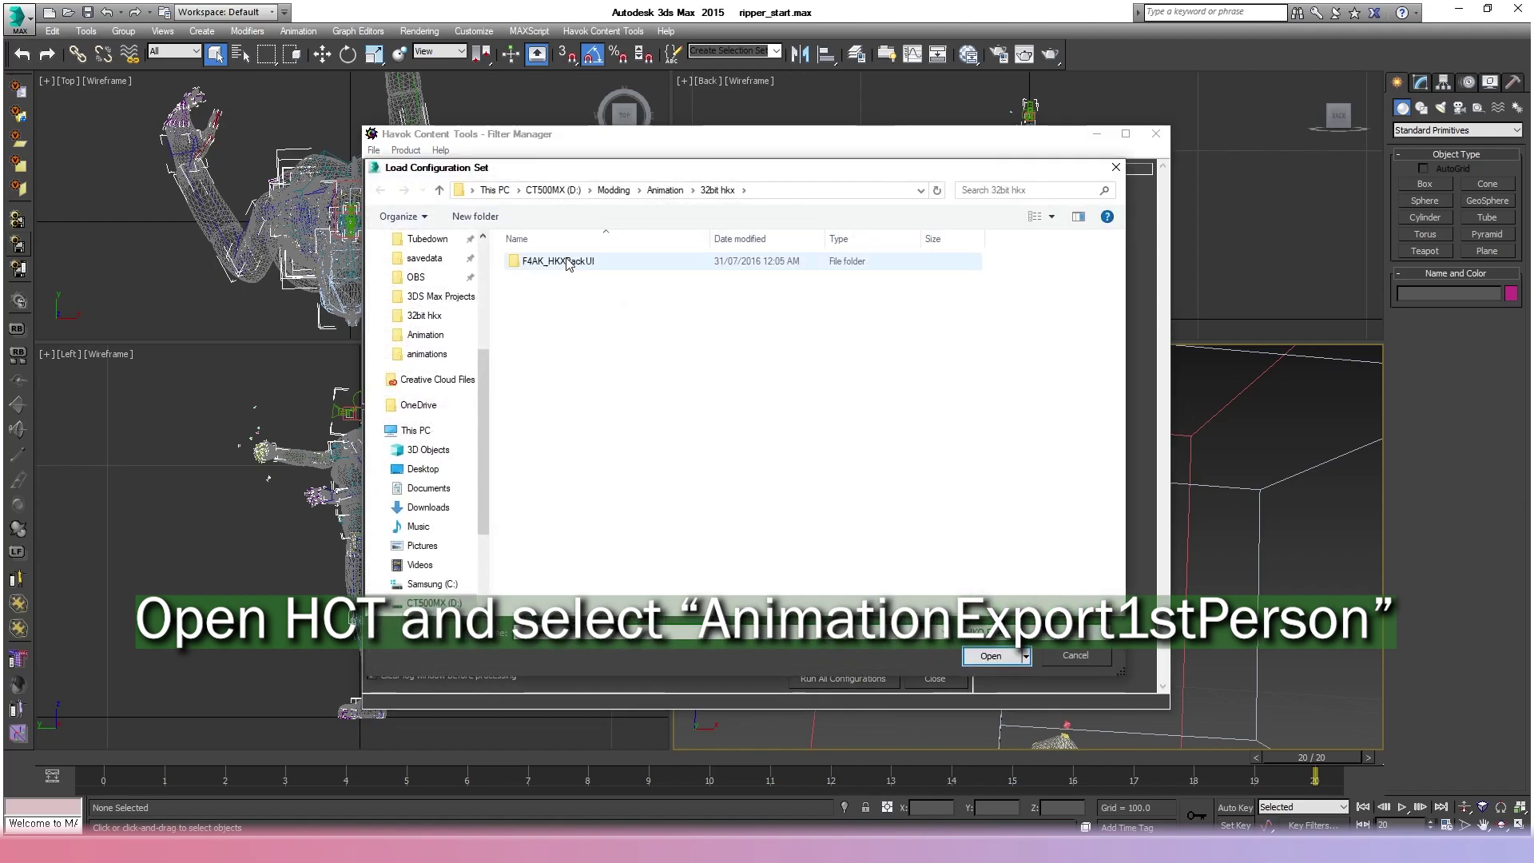
pyautogui.click(671, 191)
pyautogui.doubleClick(559, 257)
pyautogui.doubleClick(552, 262)
# Choose the AnimationExport1stPerson configuration and load Fallout4Rig1st.txt as the rig file of its Create Skeletons filter.
pyautogui.click(905, 188)
pyautogui.click(887, 206)
pyautogui.click(846, 235)
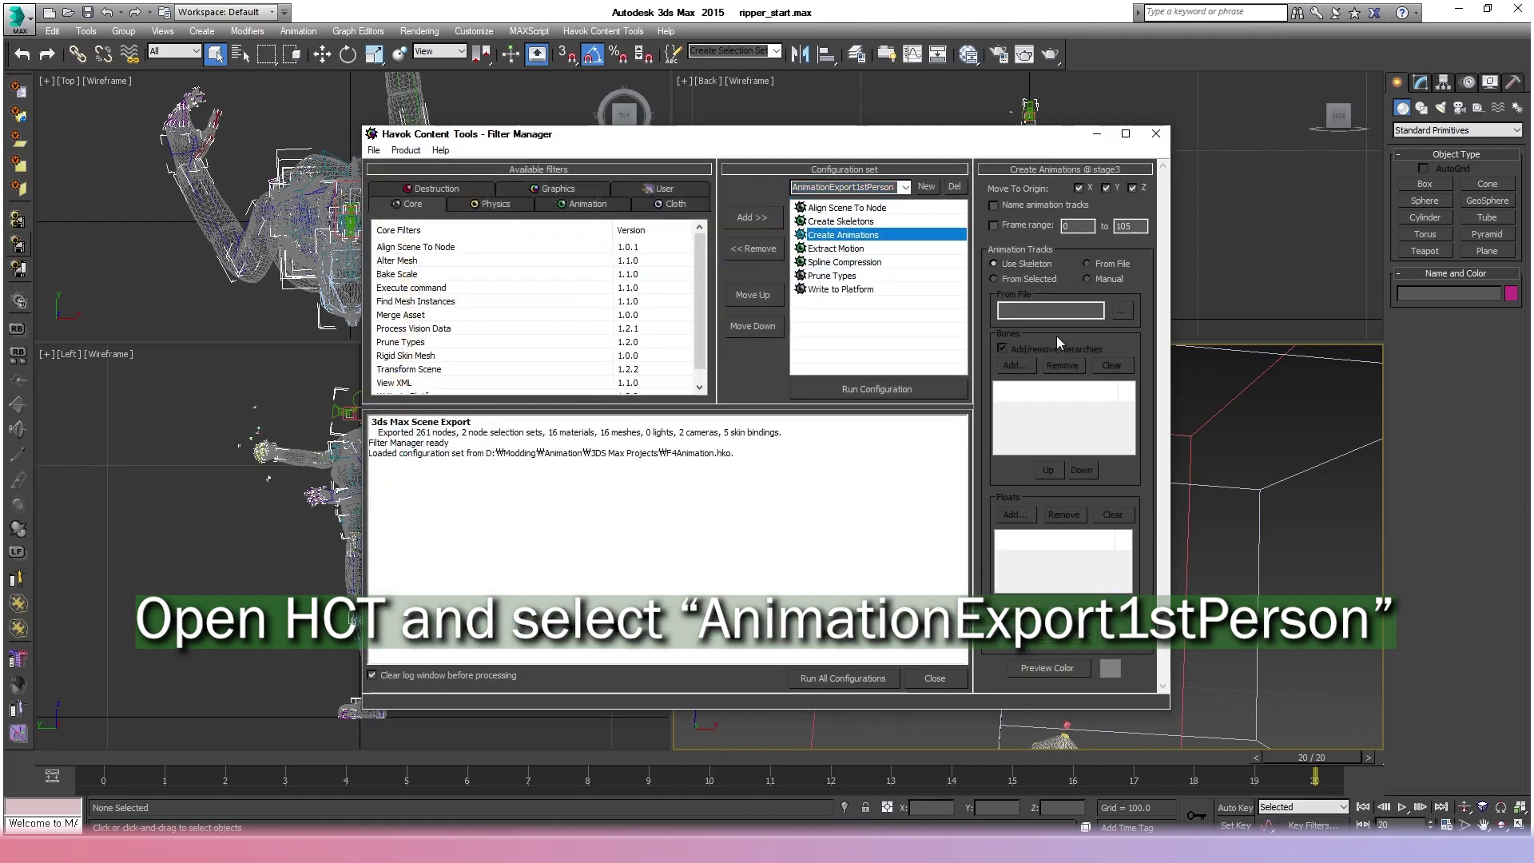
pyautogui.click(795, 222)
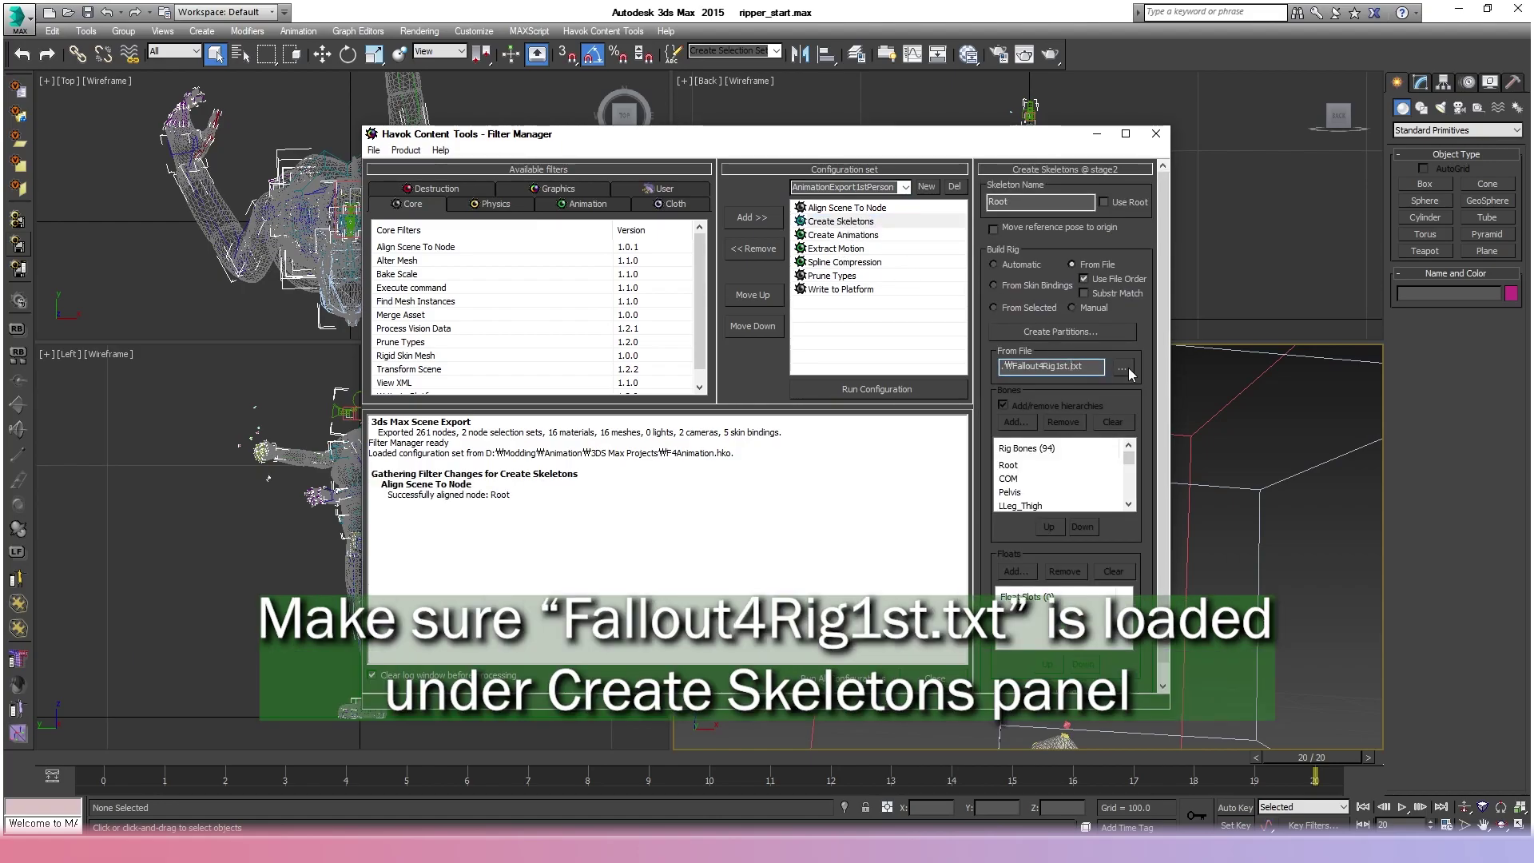
pyautogui.click(1122, 368)
pyautogui.click(591, 362)
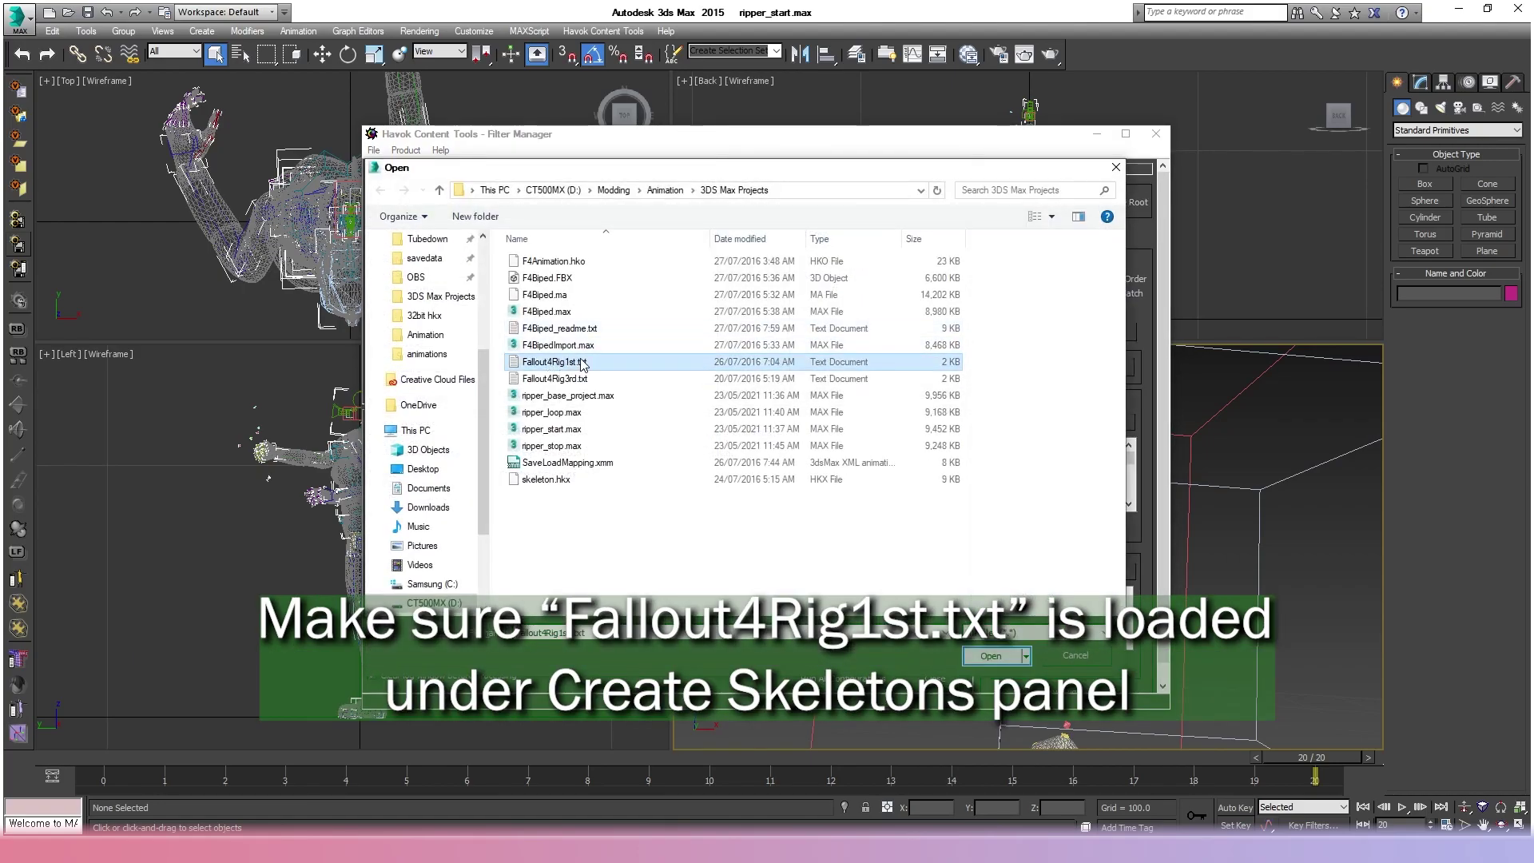
pyautogui.doubleClick(604, 363)
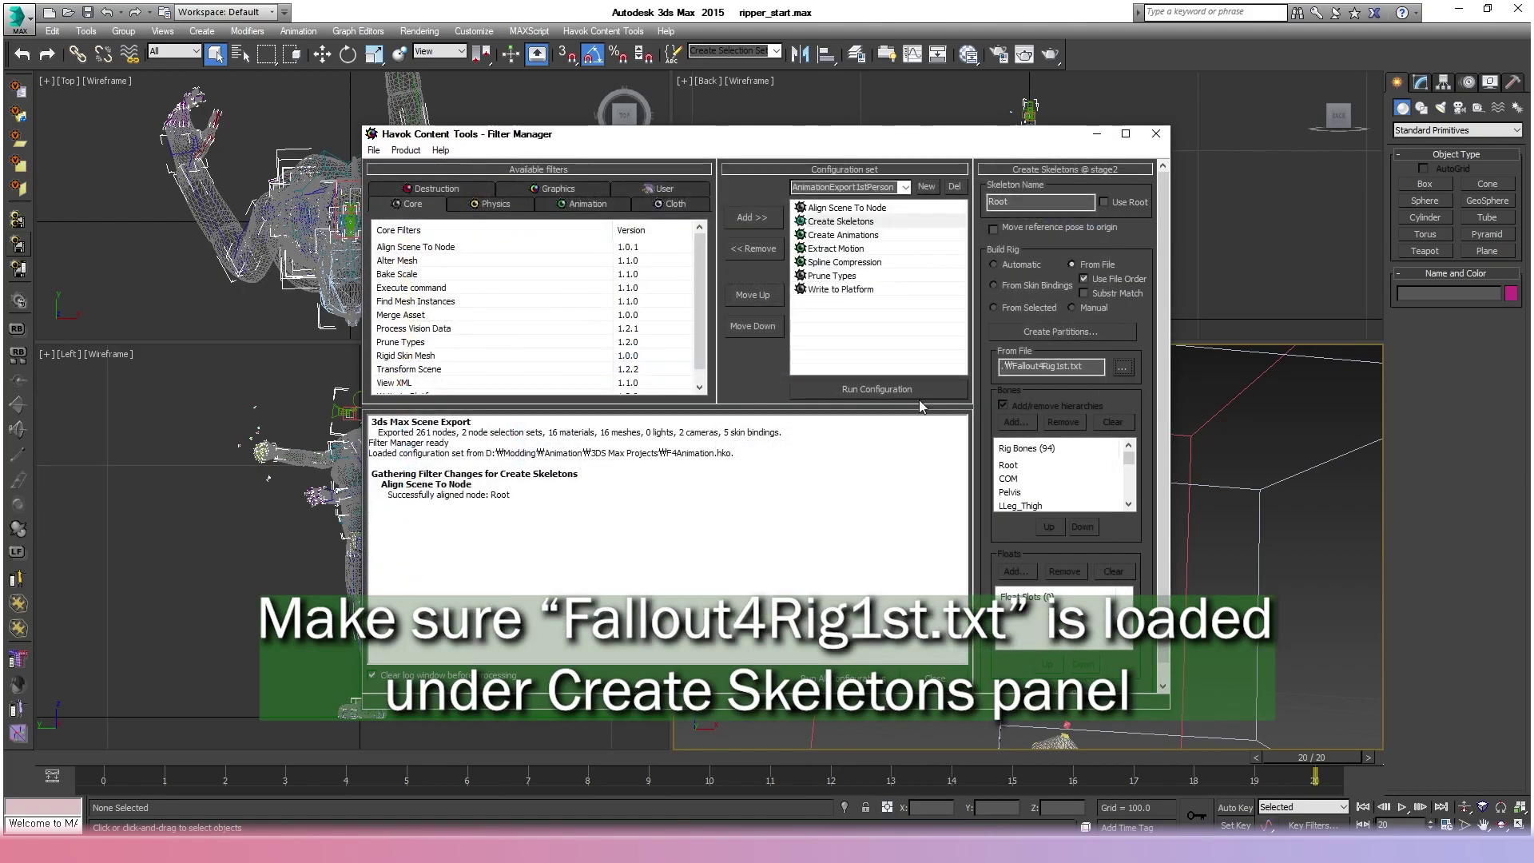
# In the Write to Platform filter, take AttackRipperStart.hkx from the Vanilla 64bit hkx folder as the output file name.
pyautogui.click(857, 290)
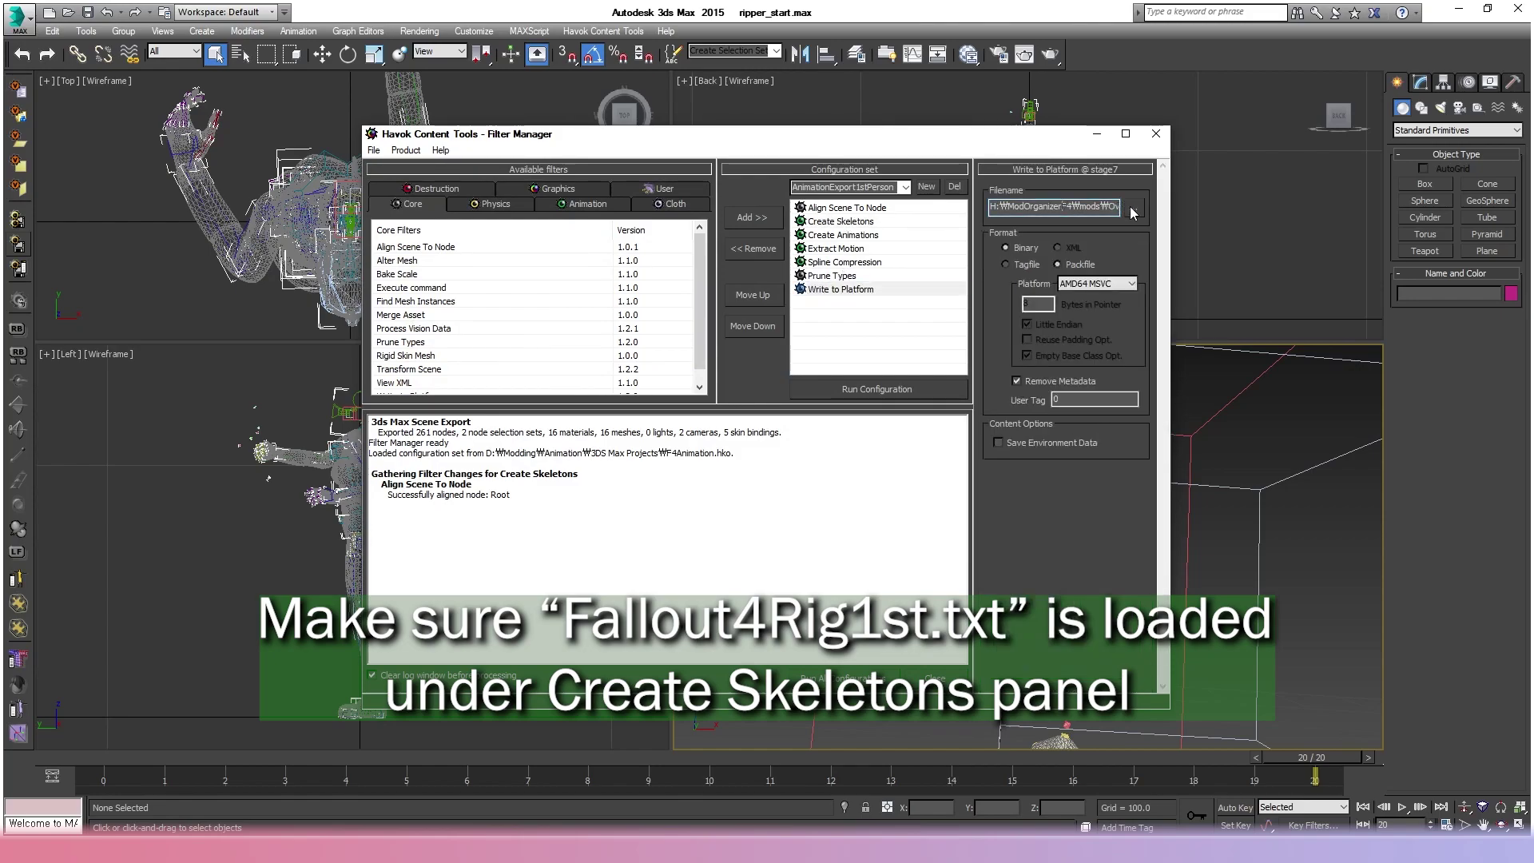
pyautogui.click(1131, 207)
pyautogui.click(665, 191)
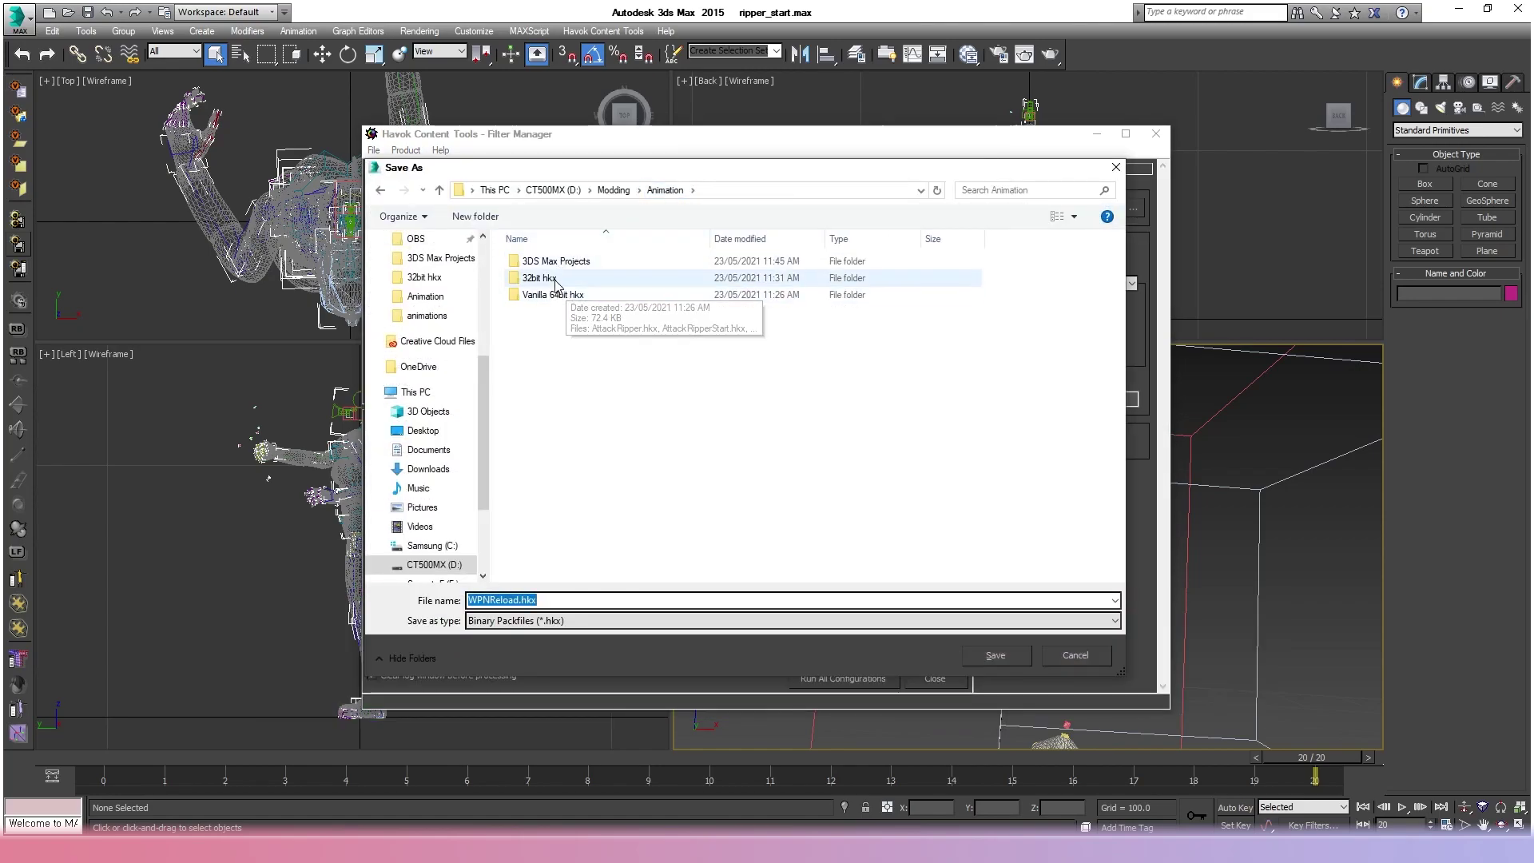
pyautogui.doubleClick(551, 260)
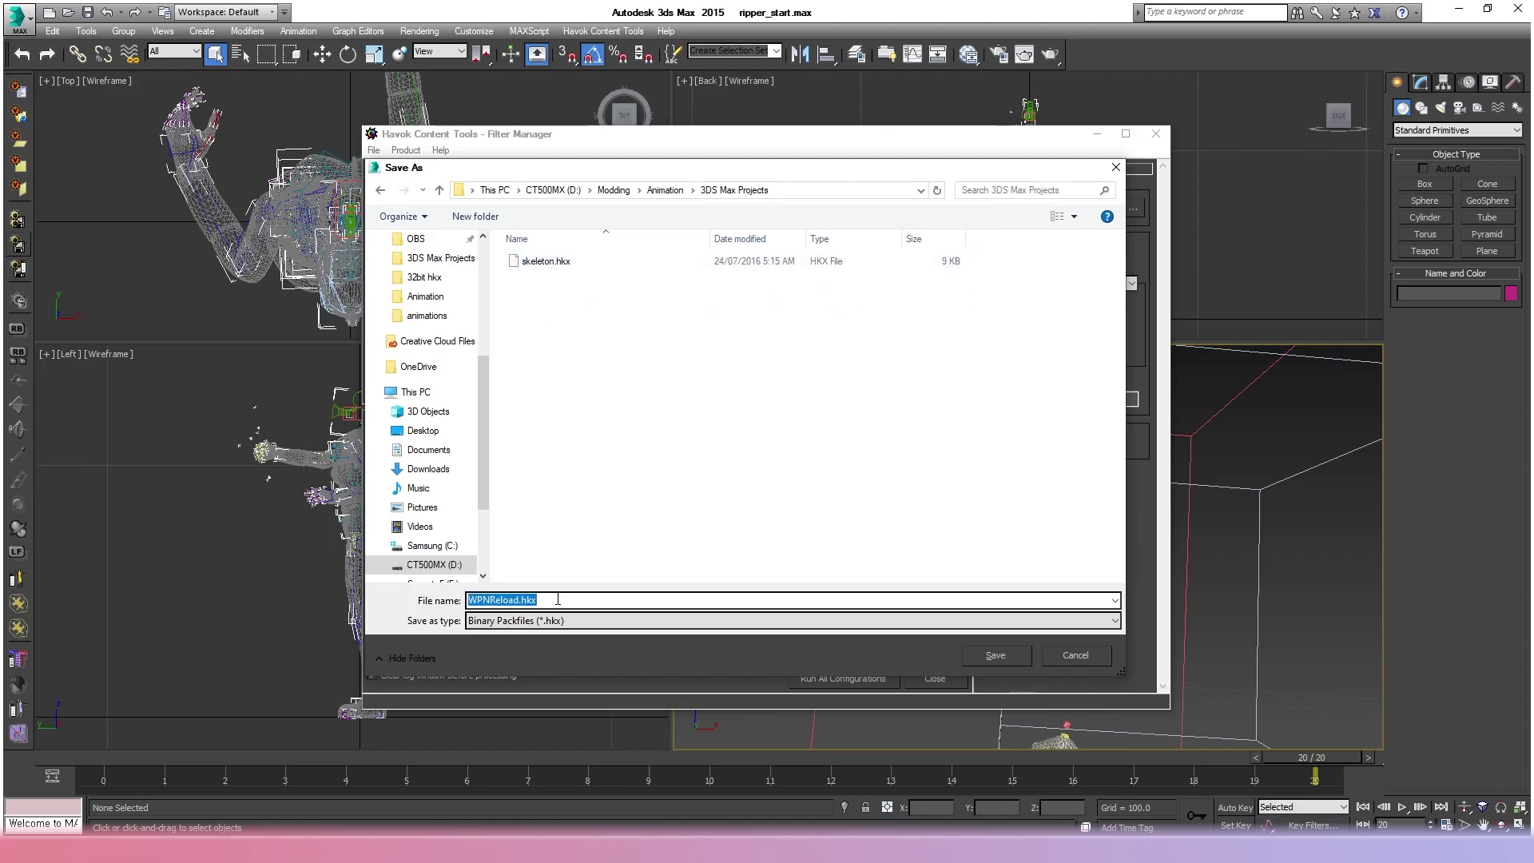
pyautogui.click(665, 190)
pyautogui.doubleClick(564, 296)
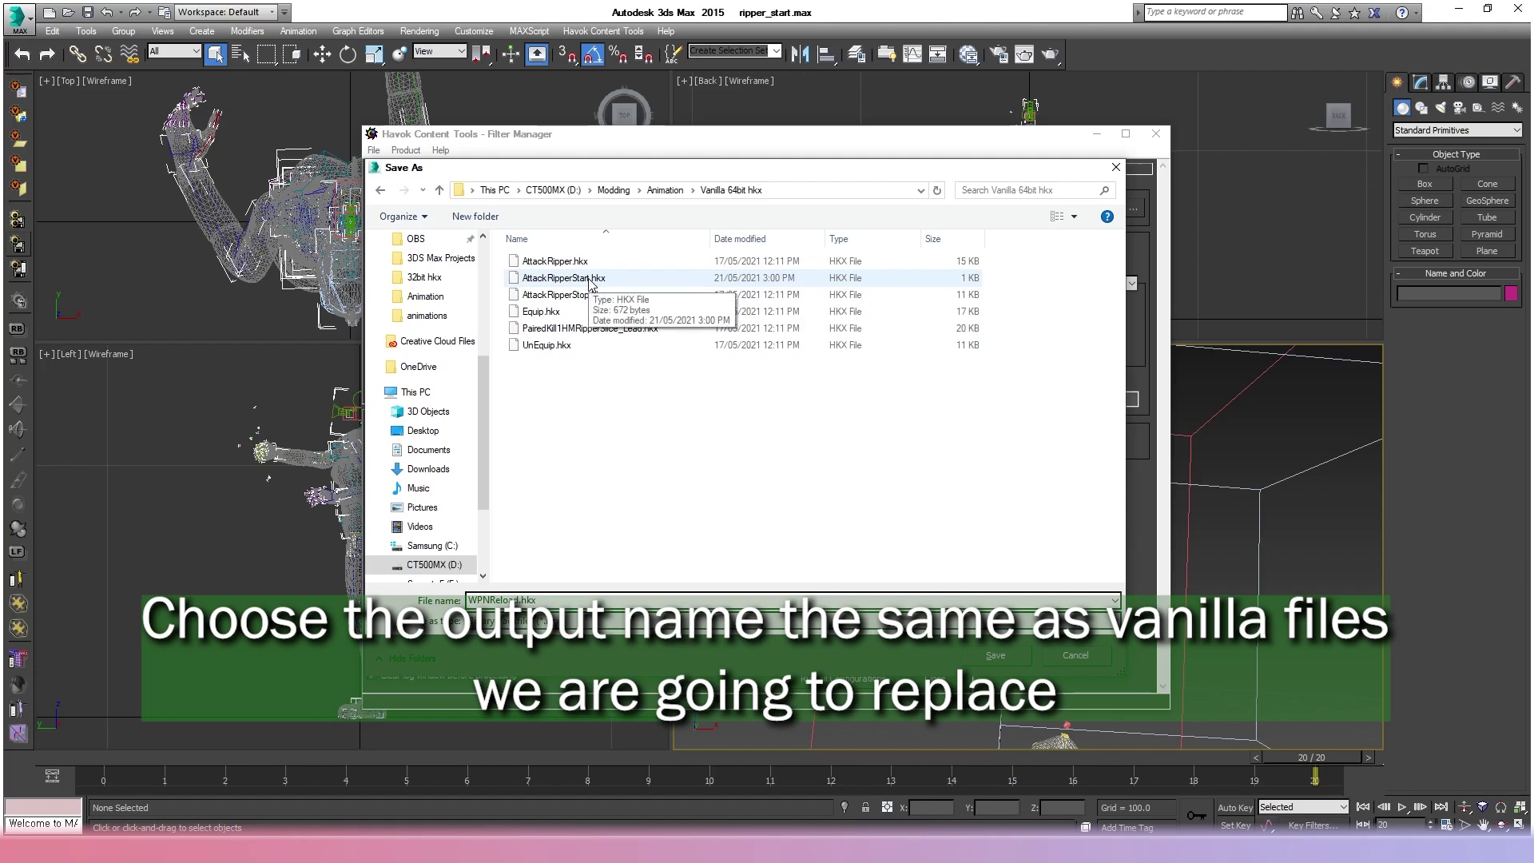
pyautogui.click(590, 279)
pyautogui.click(663, 191)
pyautogui.doubleClick(559, 262)
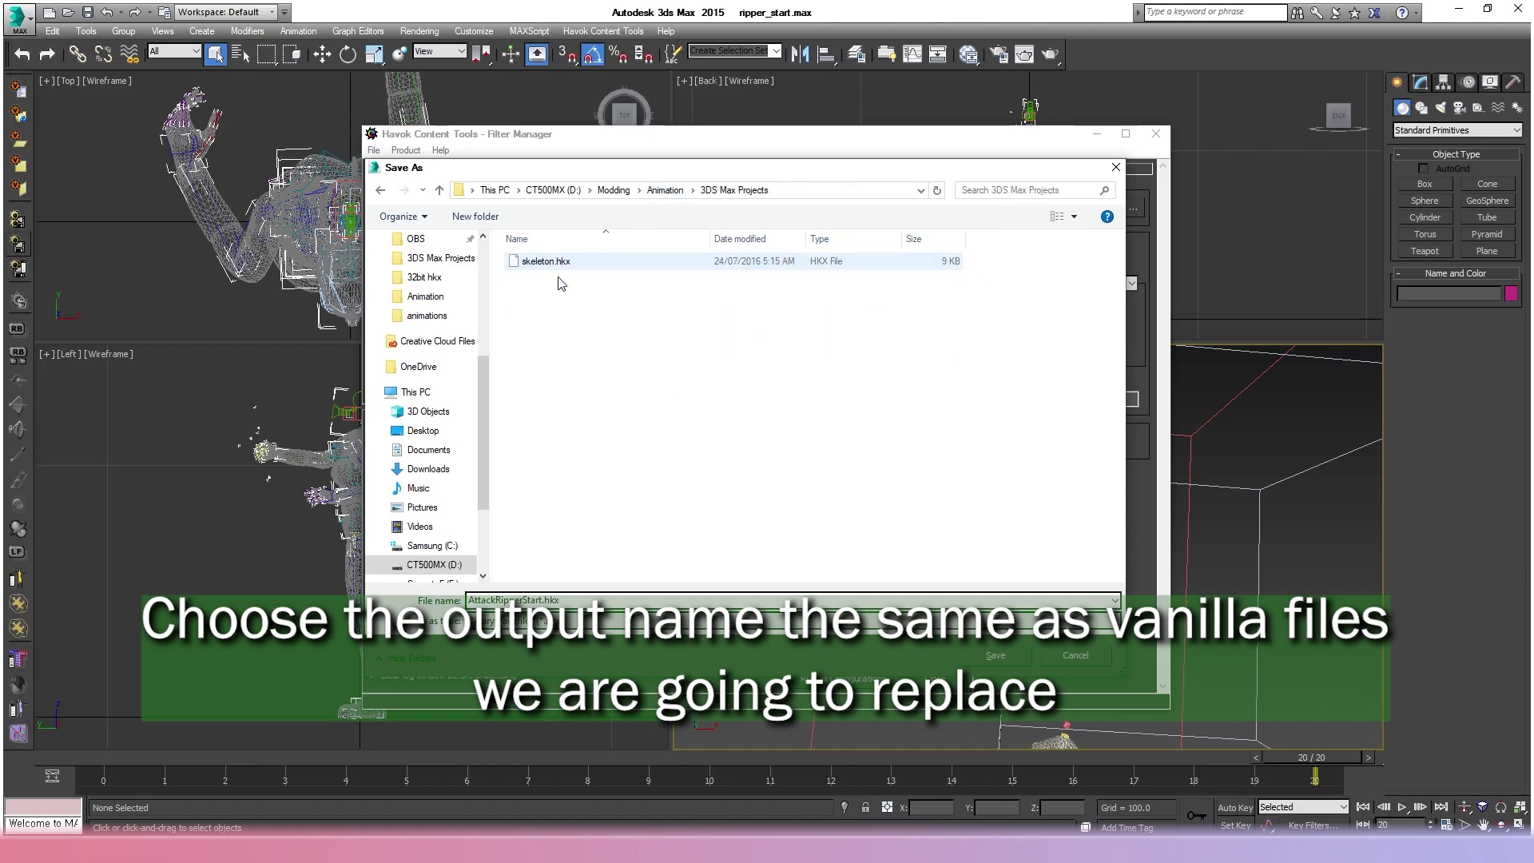
# Create a folder named Modded 64bit hkx inside Animation and set it as the output location for AttackRipperStart.hkx.
pyautogui.click(658, 194)
pyautogui.rightClick(540, 346)
pyautogui.click(503, 358)
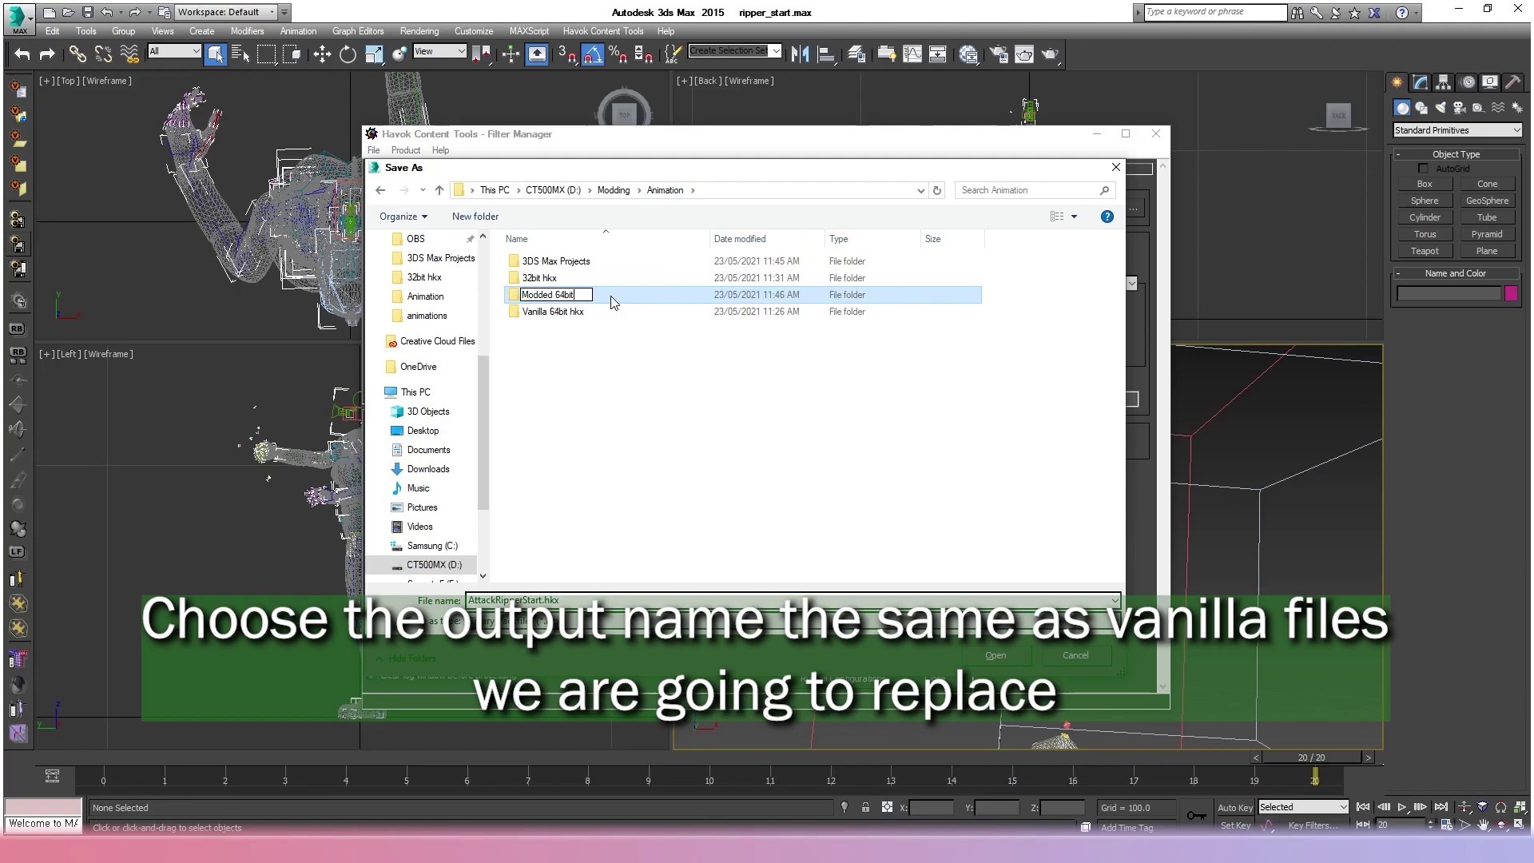
pyautogui.doubleClick(613, 297)
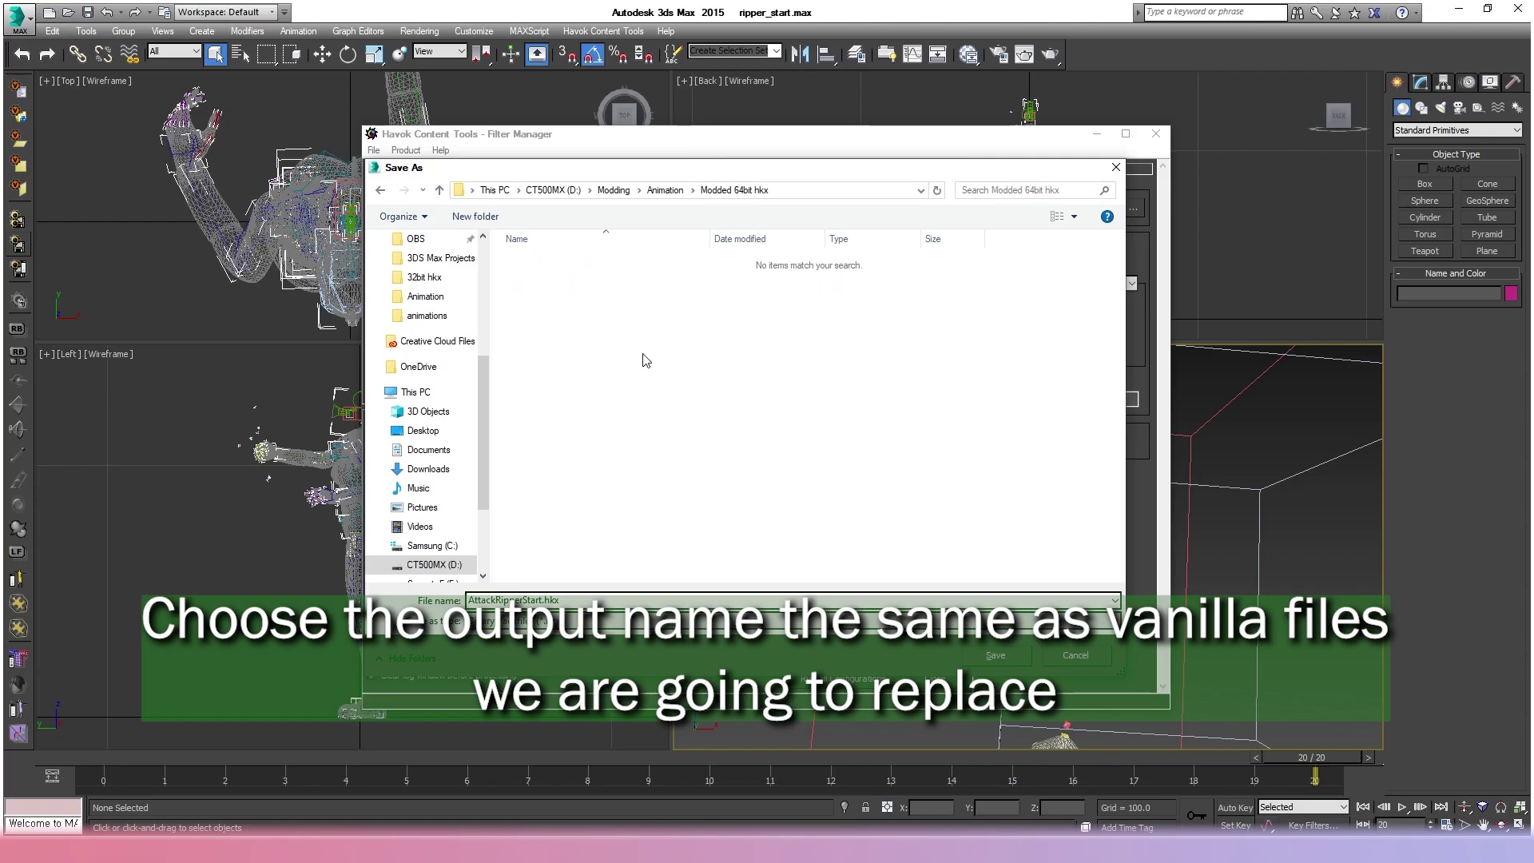
pyautogui.click(1002, 650)
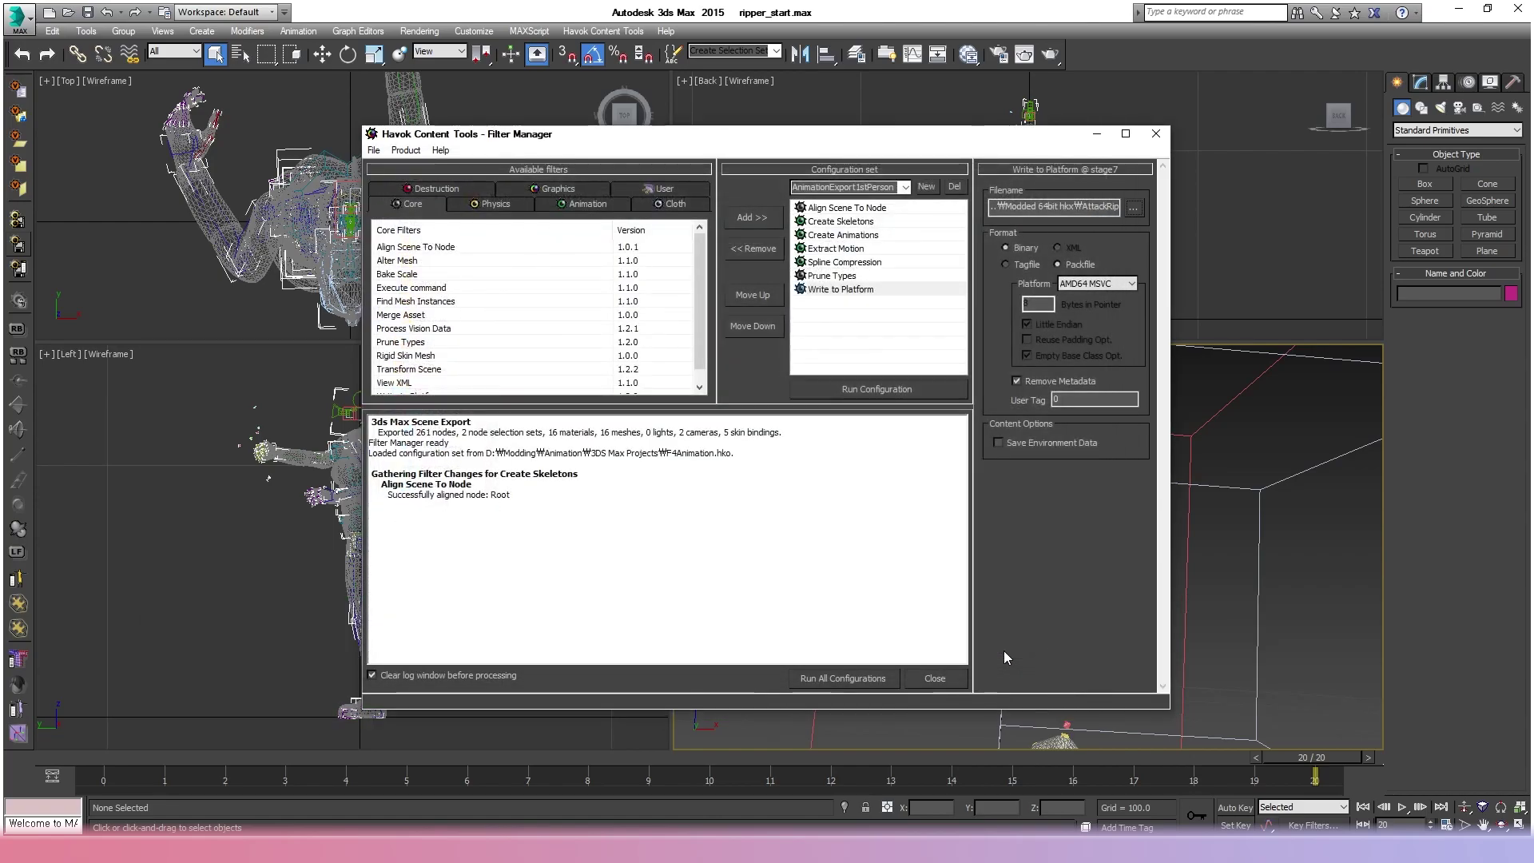
# Run the export configuration for the start animation, review the log for the written file and warnings, and close the Filter Manager.
pyautogui.click(873, 390)
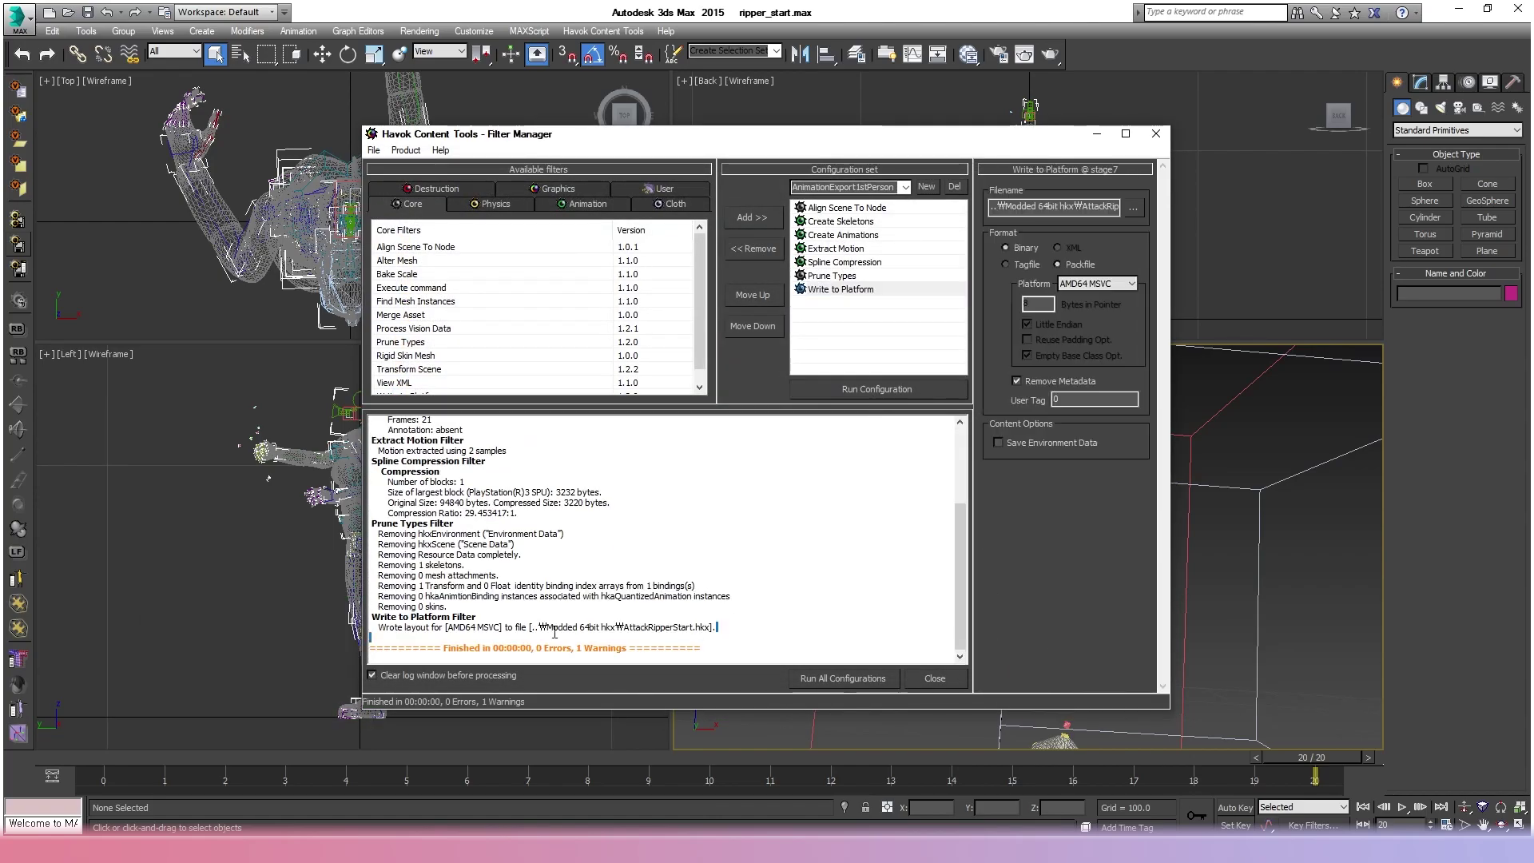
pyautogui.moveTo(713, 629); pyautogui.dragTo(372, 637)
pyautogui.doubleClick(655, 649)
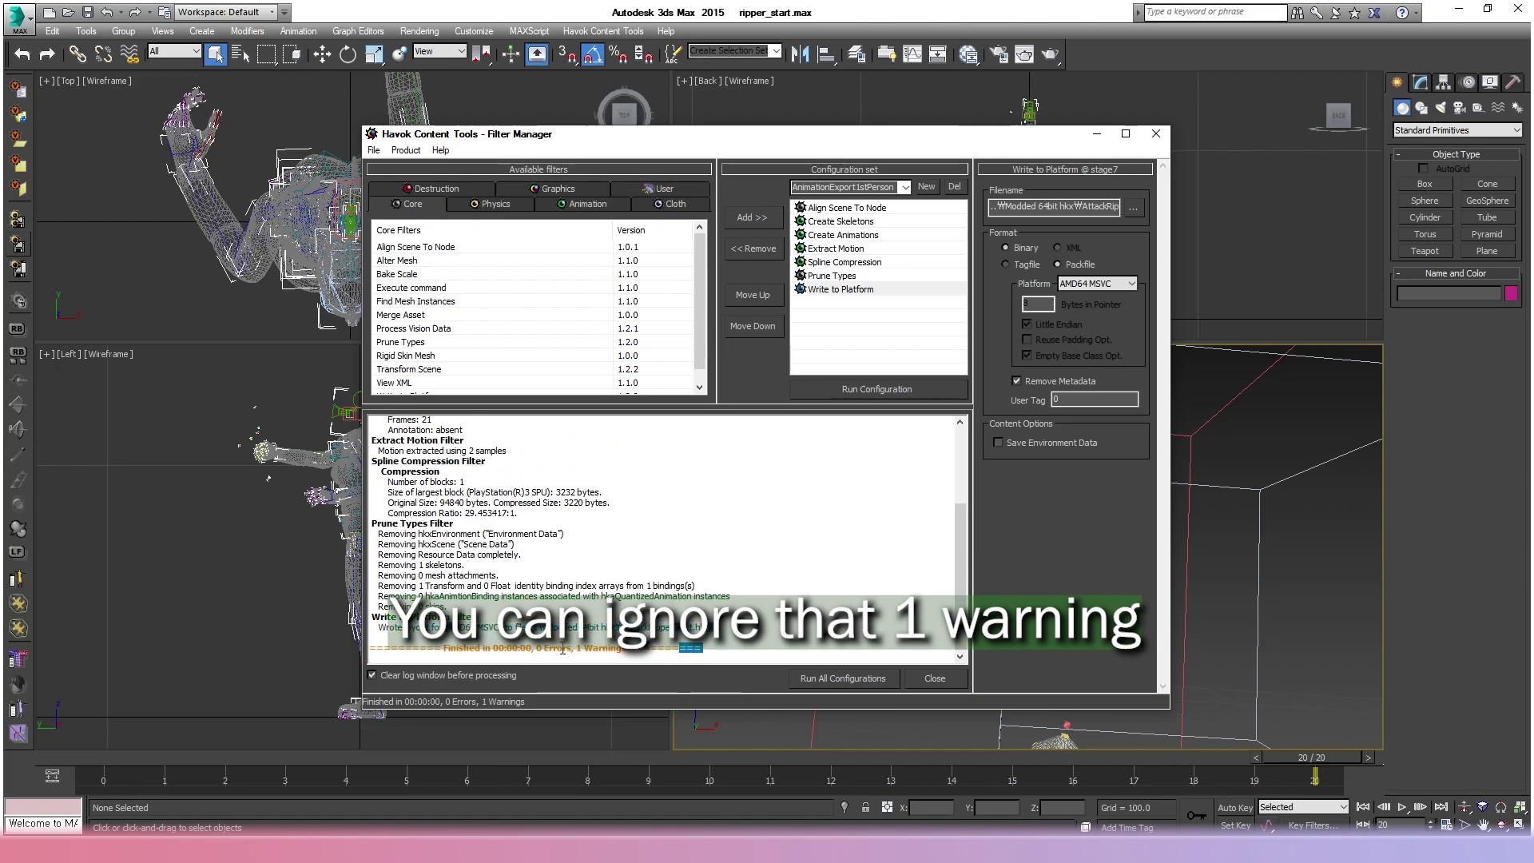
pyautogui.scroll(4, 511, 559)
pyautogui.moveTo(381, 484); pyautogui.dragTo(942, 484)
pyautogui.click(812, 550)
pyautogui.scroll(-4, 812, 550)
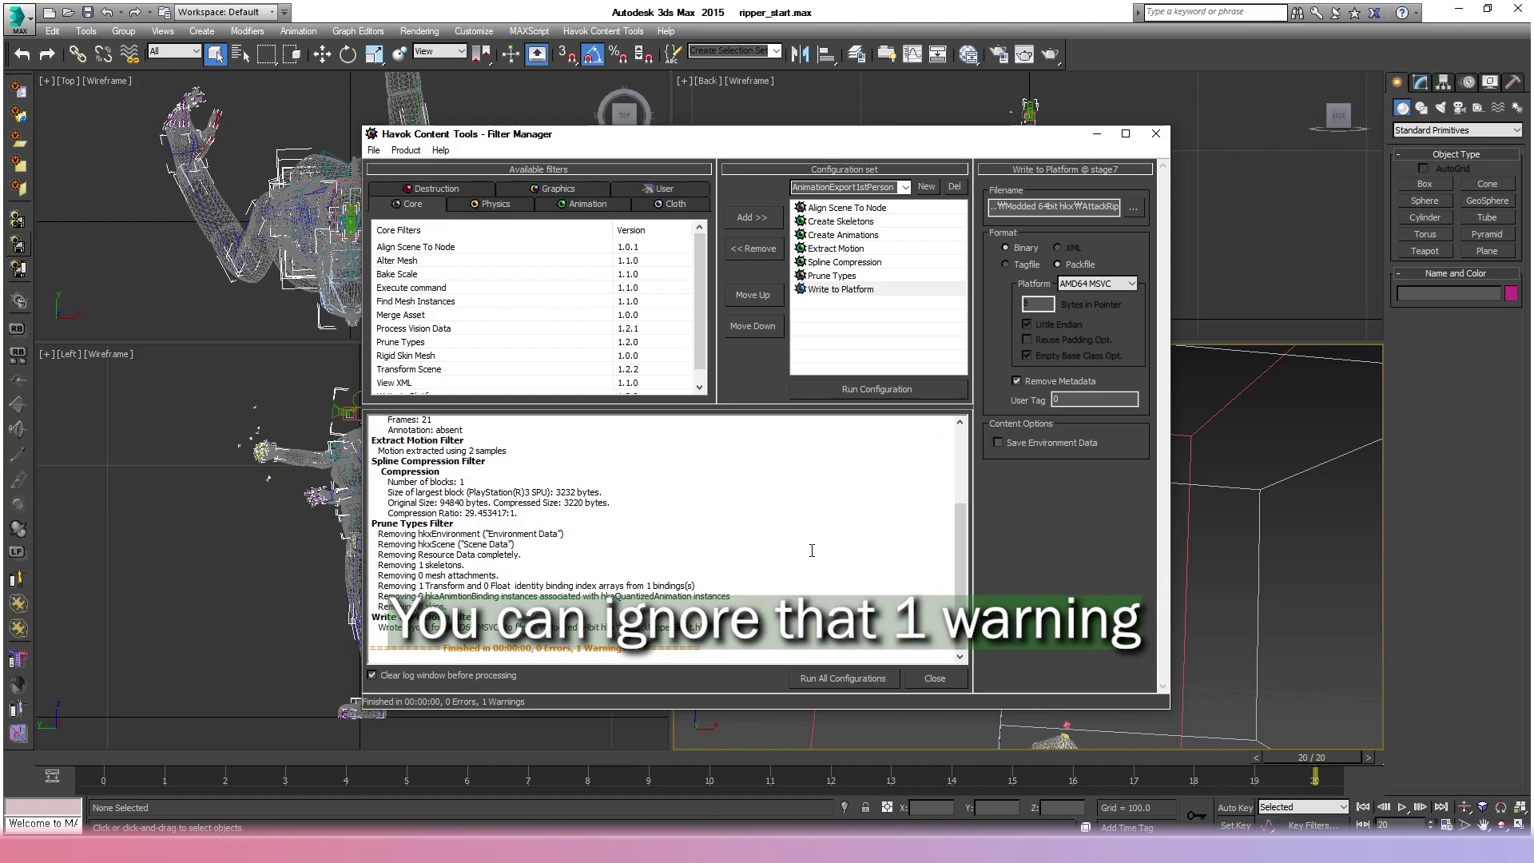
pyautogui.click(1155, 135)
pyautogui.click(721, 461)
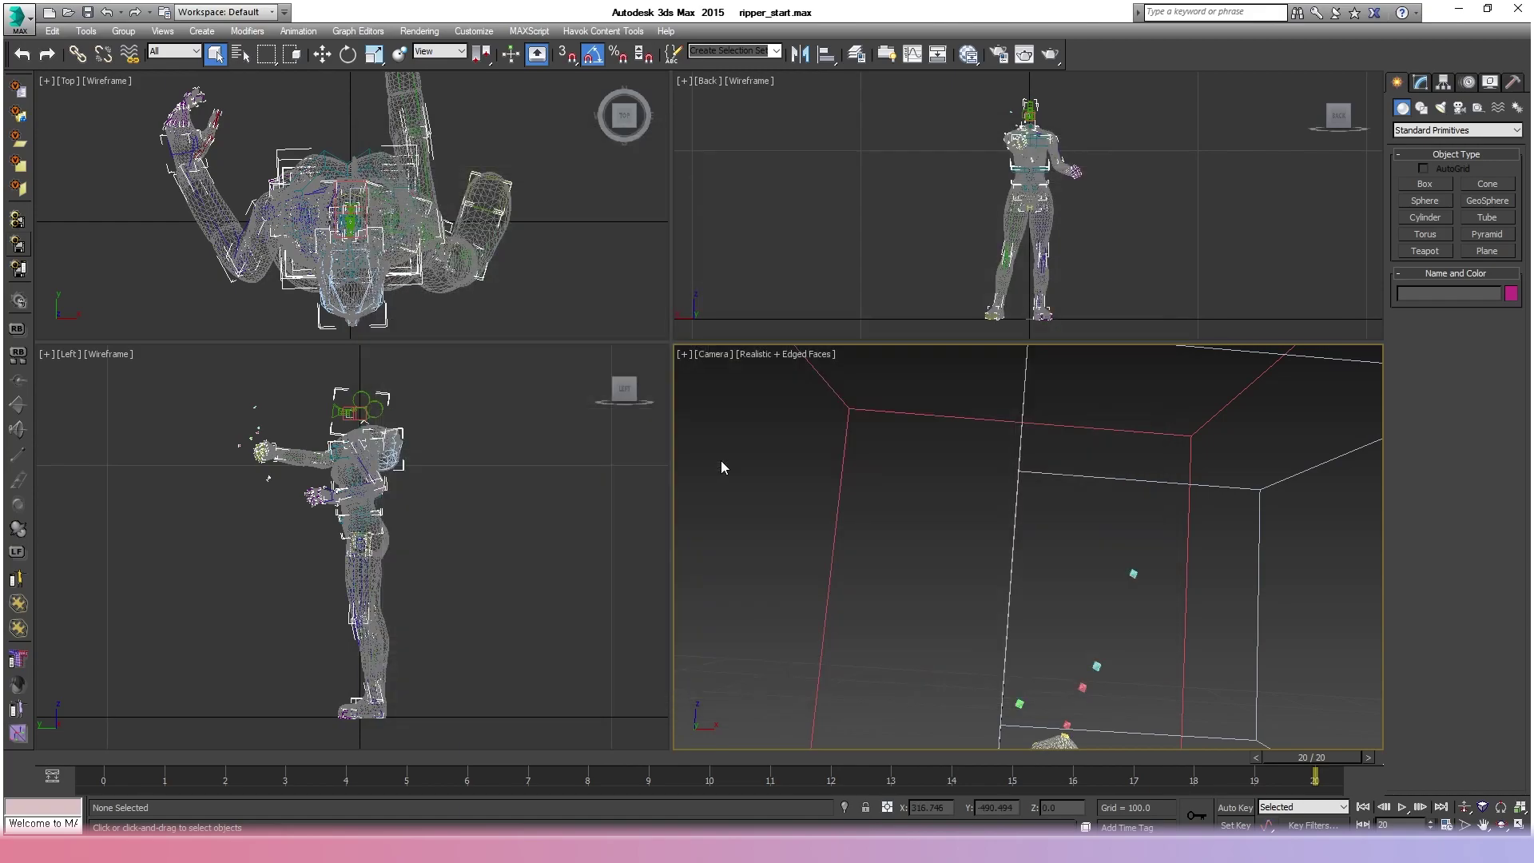
# Open ripper_loop.max and load Fallout4Rig1st.txt as the rig file of its Create Skeletons filter in the Havok Filter Manager.
pyautogui.click(18, 13)
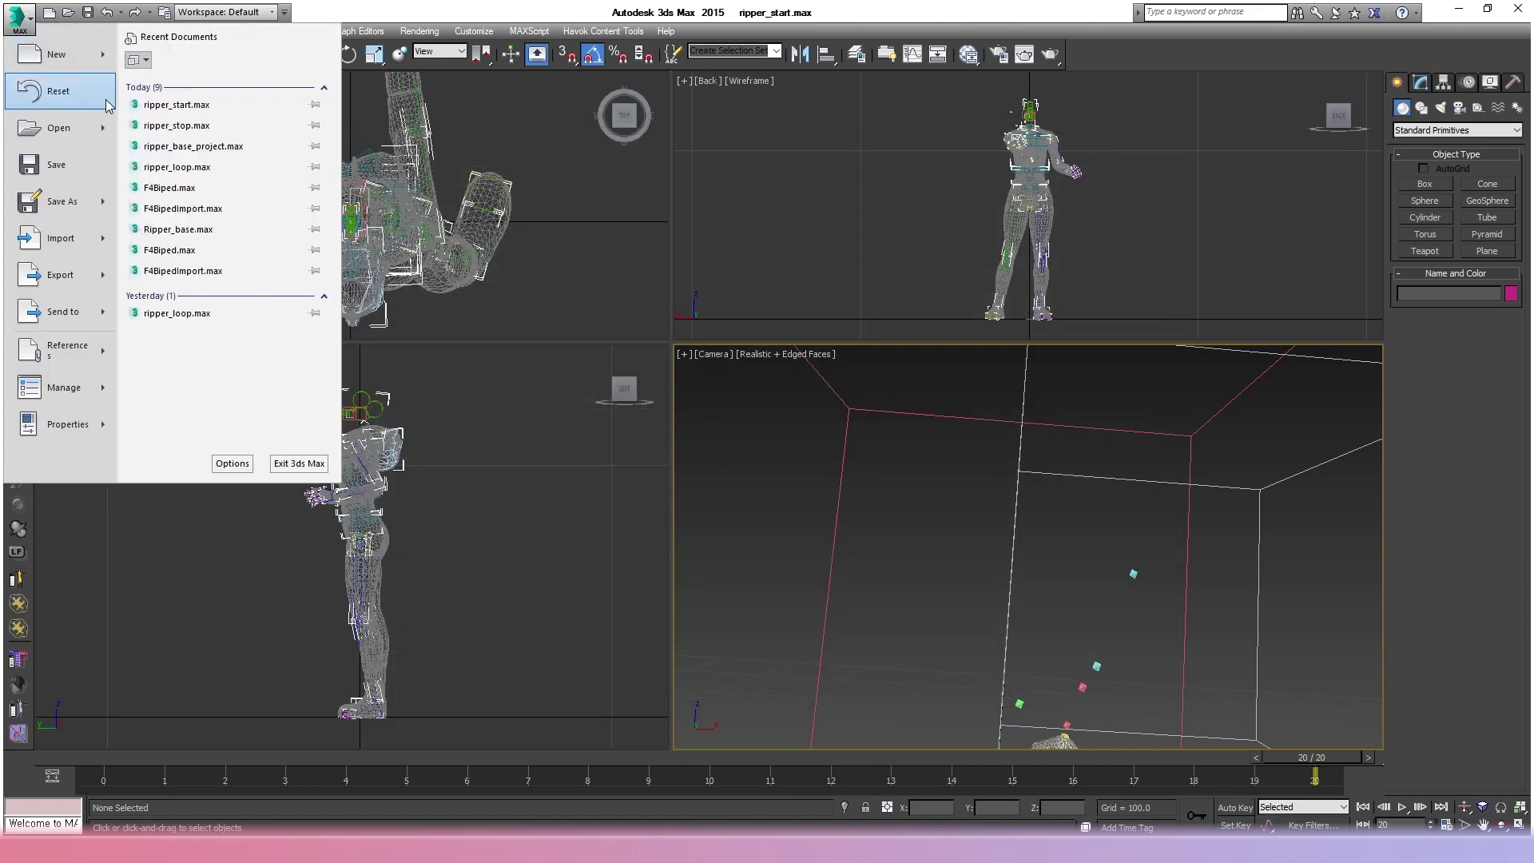
pyautogui.click(243, 161)
pyautogui.click(753, 452)
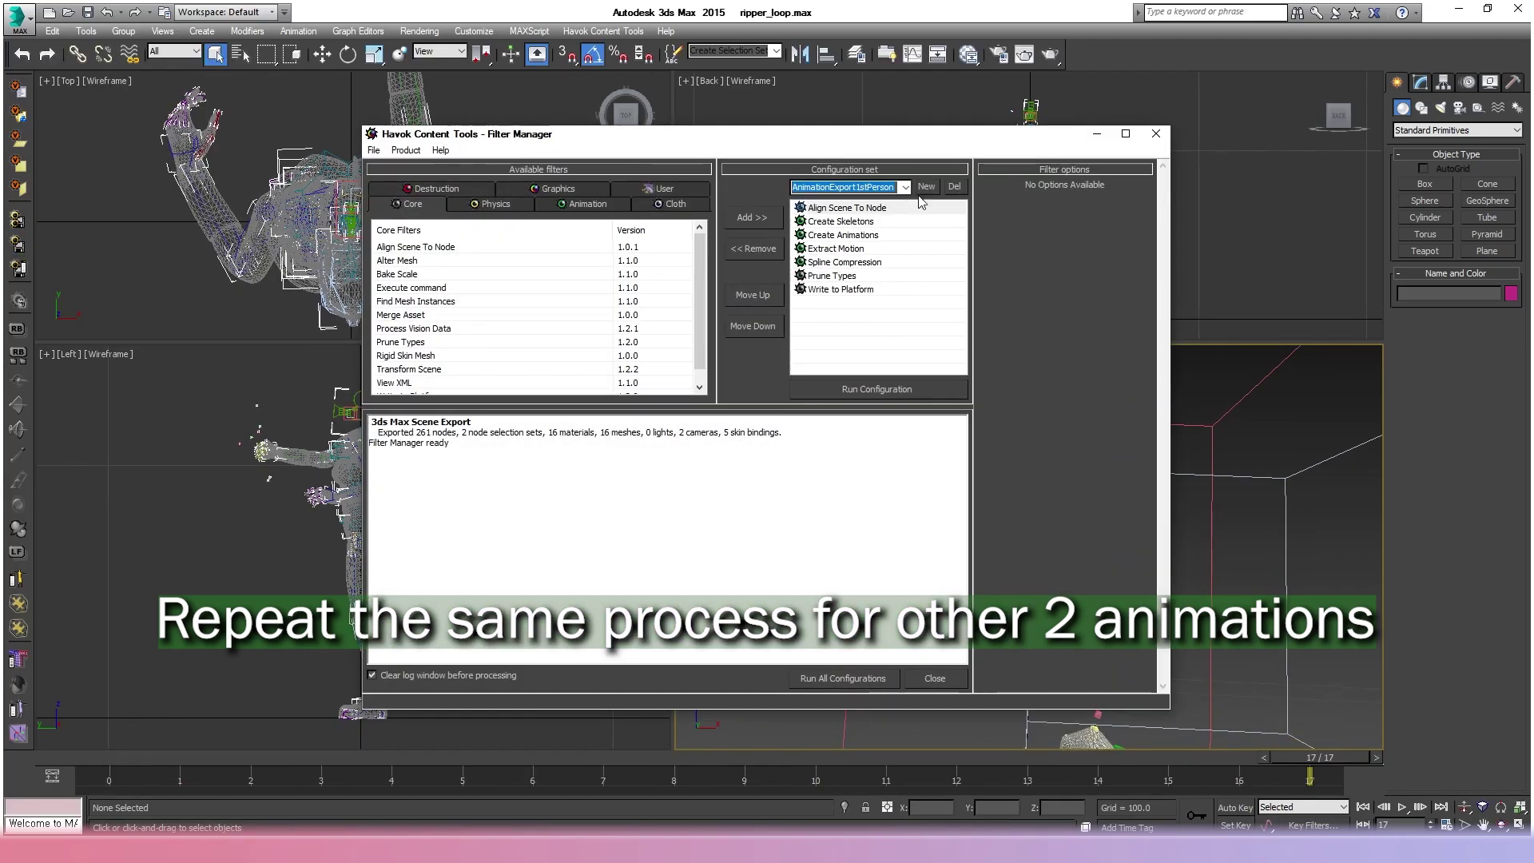
pyautogui.click(919, 221)
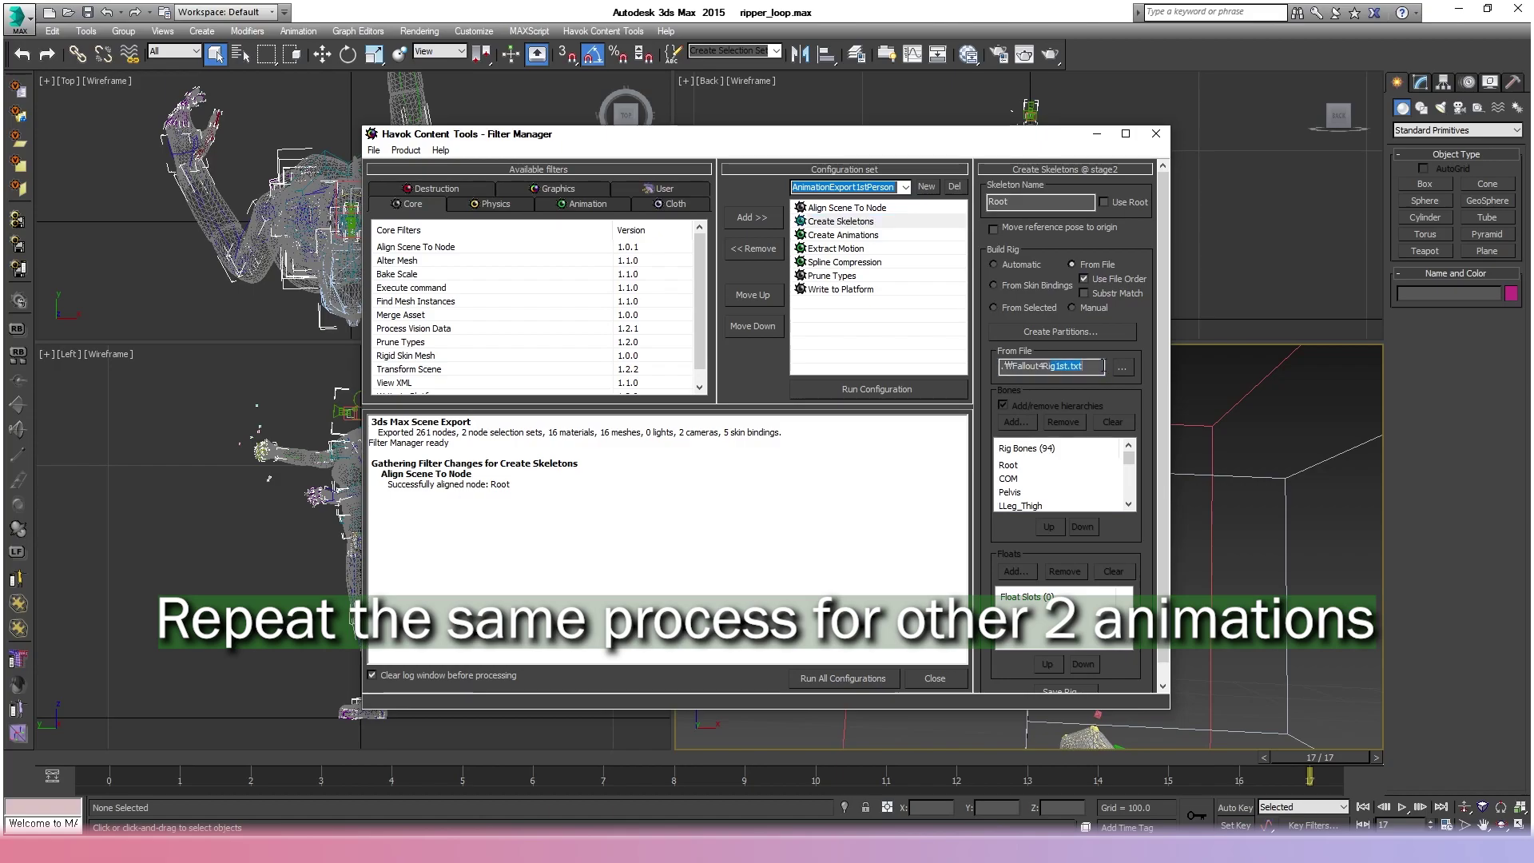
pyautogui.click(1122, 366)
pyautogui.doubleClick(677, 364)
# Set the Write to Platform output to AttackRipper.hkx in the Modded 64bit hkx folder, then run the configuration and check its log.
pyautogui.click(850, 279)
pyautogui.click(869, 290)
pyautogui.moveTo(1024, 206); pyautogui.dragTo(1073, 204)
pyautogui.click(1141, 205)
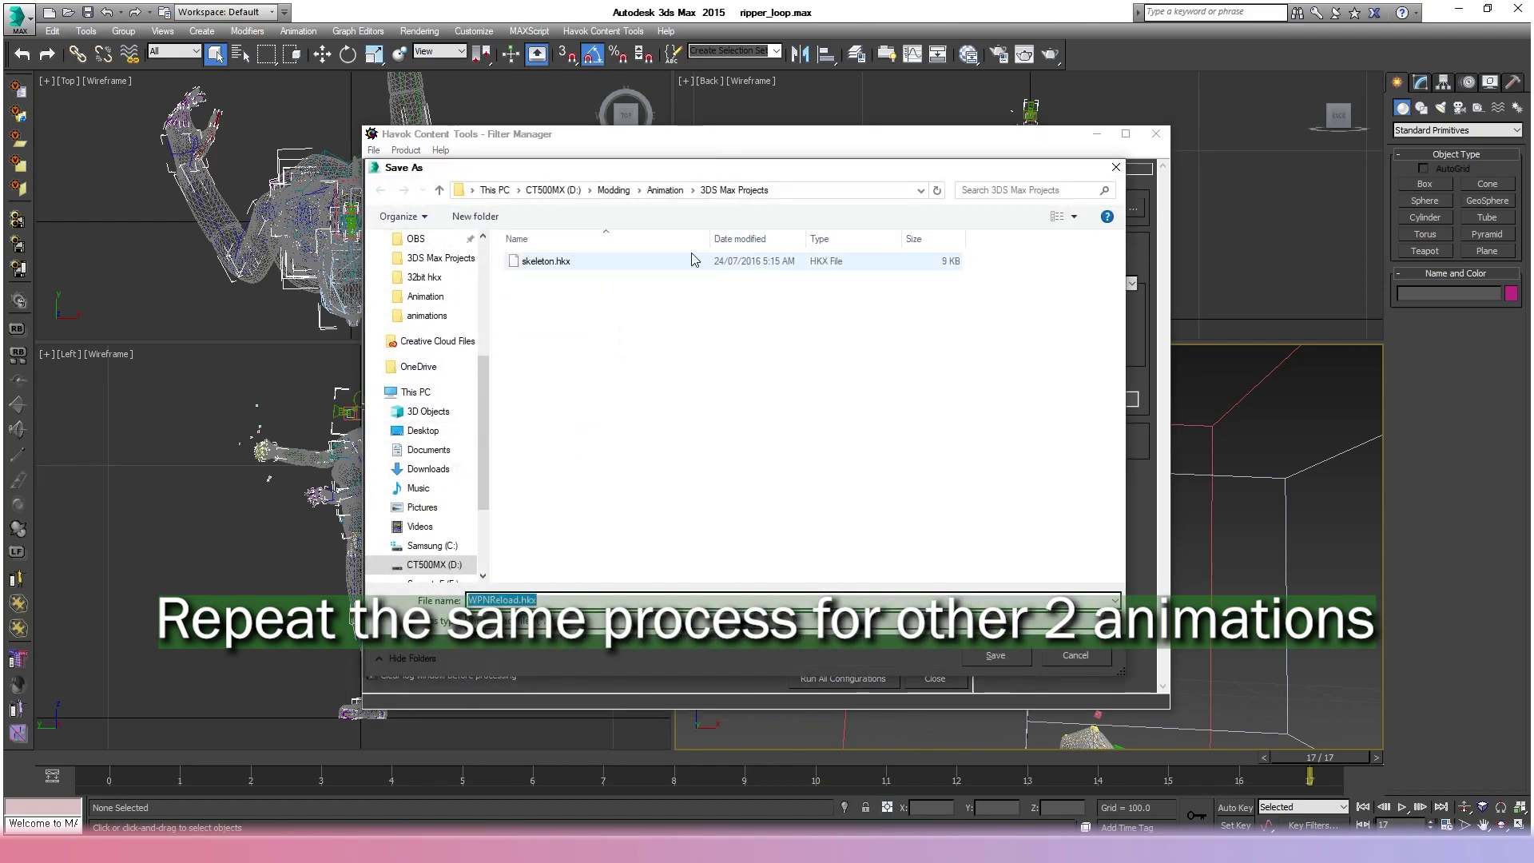
pyautogui.click(664, 190)
pyautogui.doubleClick(573, 311)
pyautogui.click(552, 264)
pyautogui.click(665, 189)
pyautogui.doubleClick(565, 296)
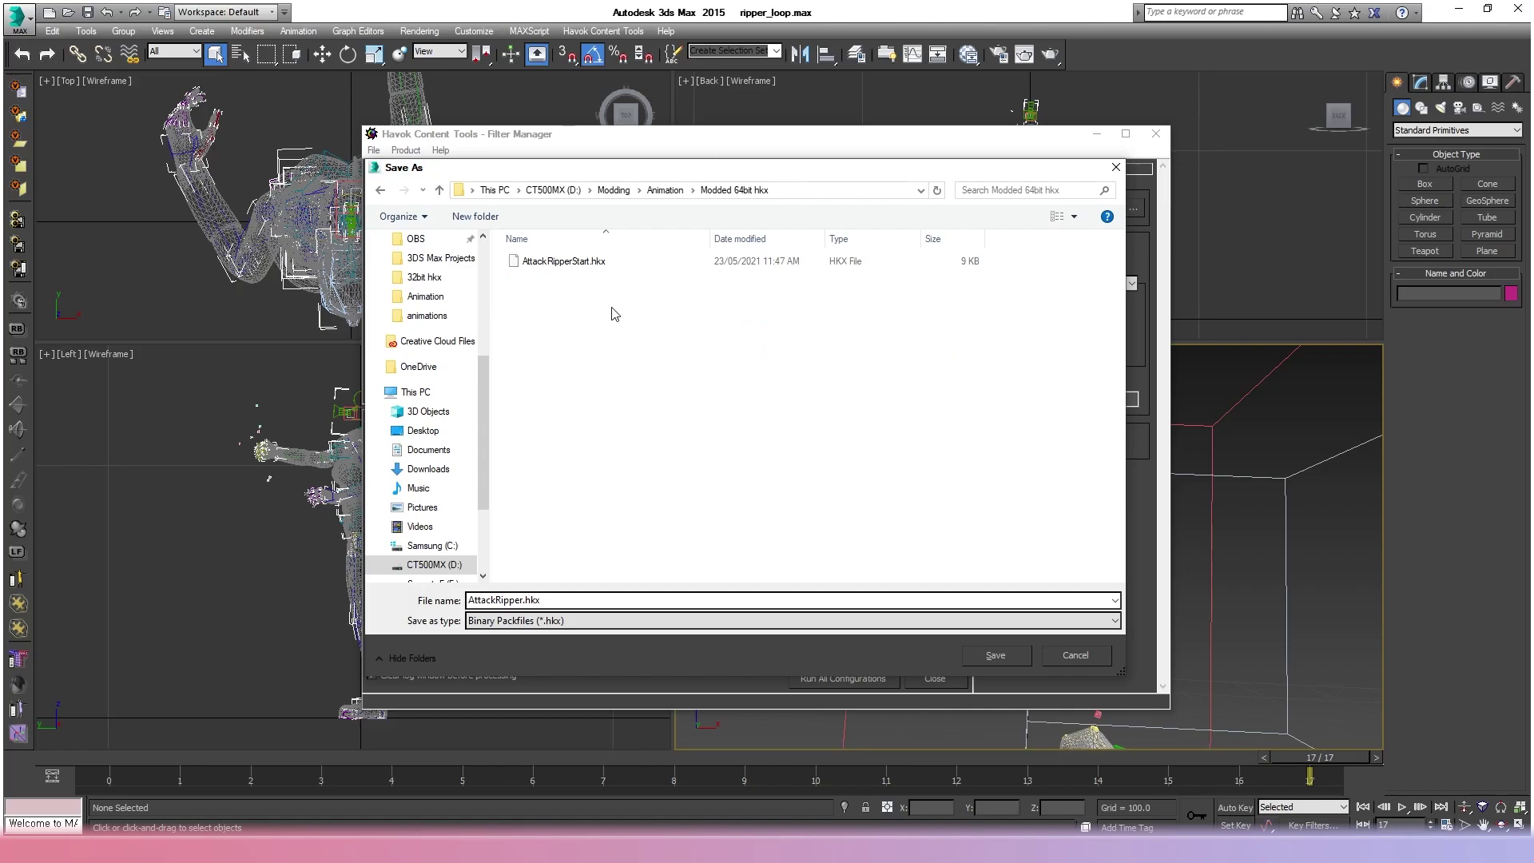
pyautogui.click(1006, 655)
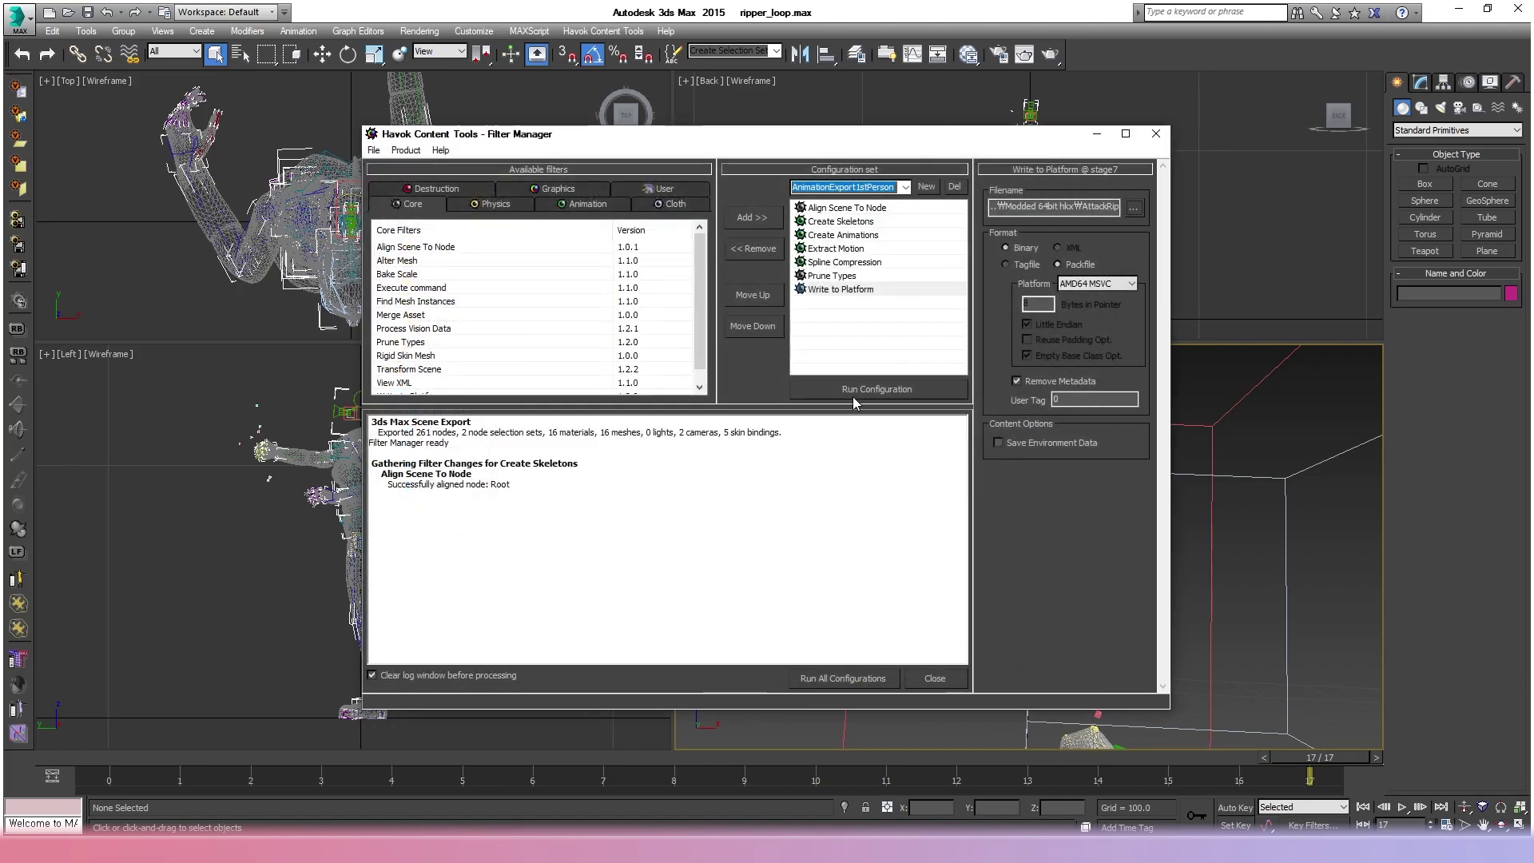
pyautogui.scroll(5, 833, 635)
pyautogui.scroll(-5, 811, 634)
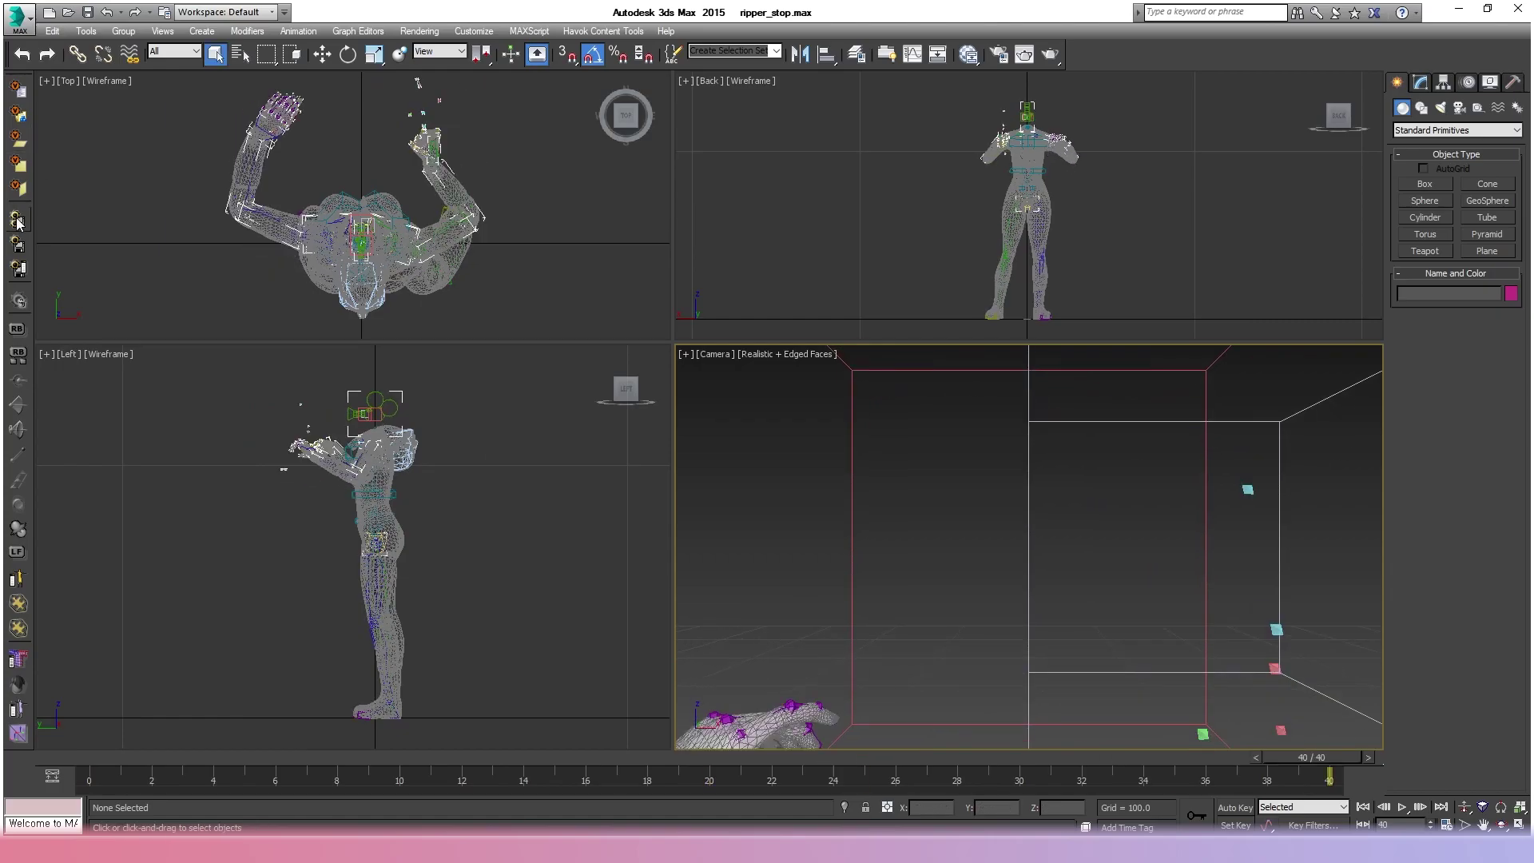
# Export the ripper_stop scene with the AnimationExport1stPerson configuration as AttackRipperStop.hkx in the Modded 64bit hkx folder.
pyautogui.click(17, 222)
pyautogui.click(840, 222)
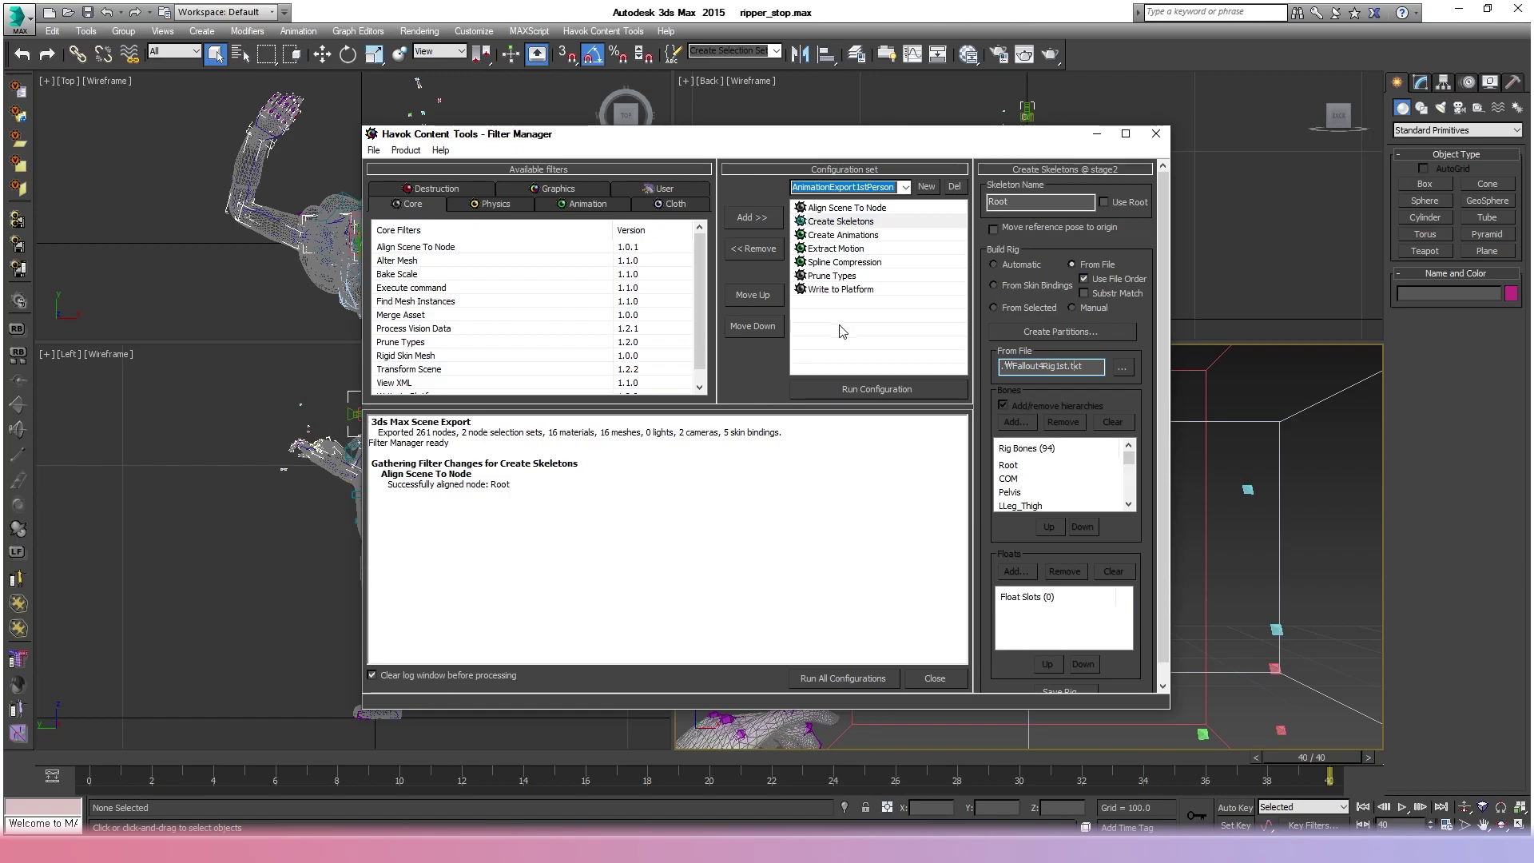
pyautogui.click(825, 290)
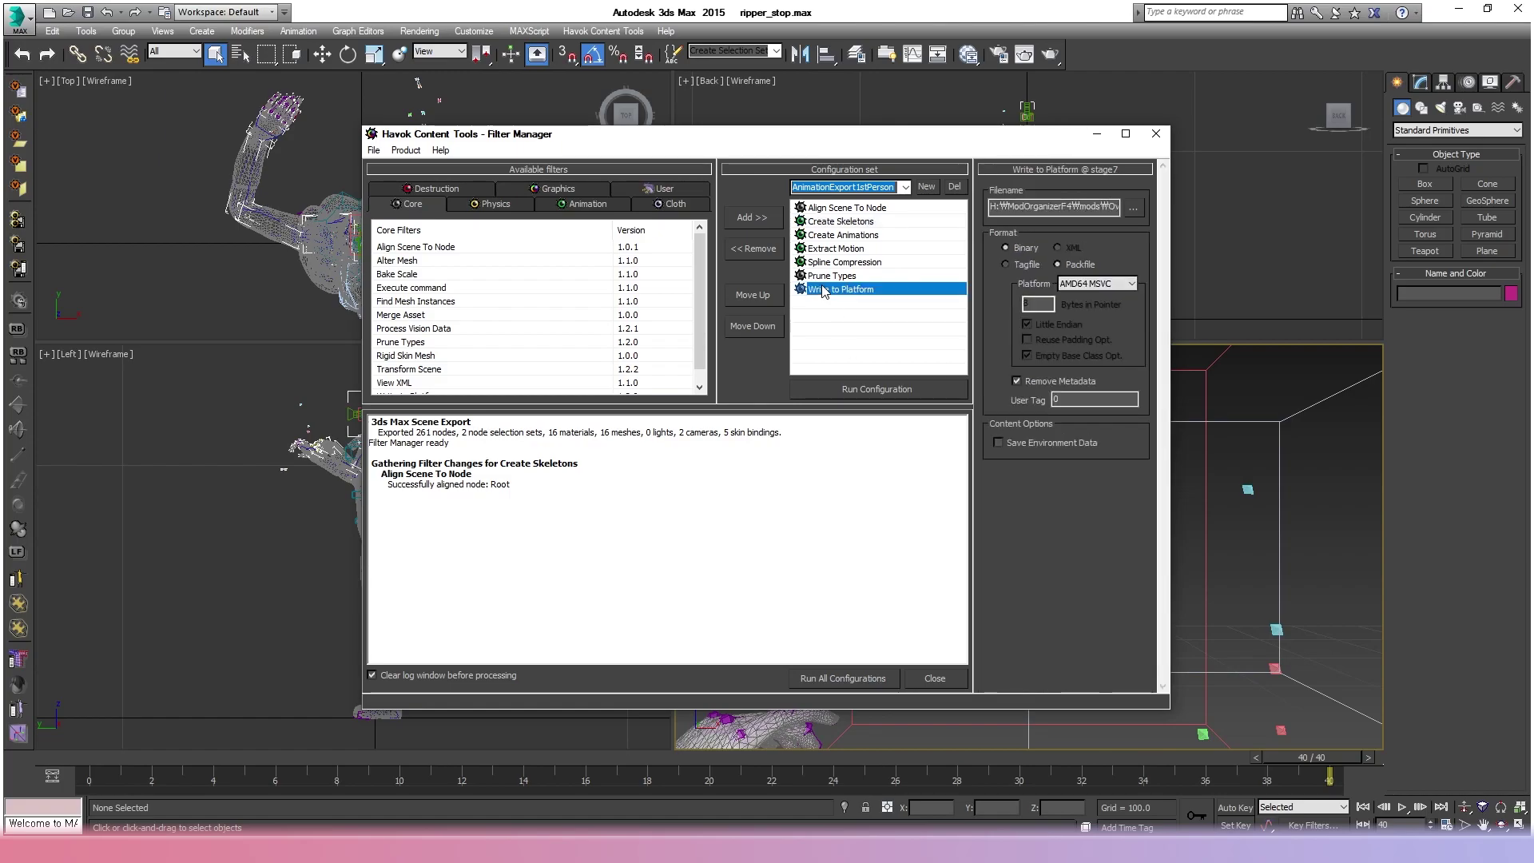
pyautogui.click(1133, 209)
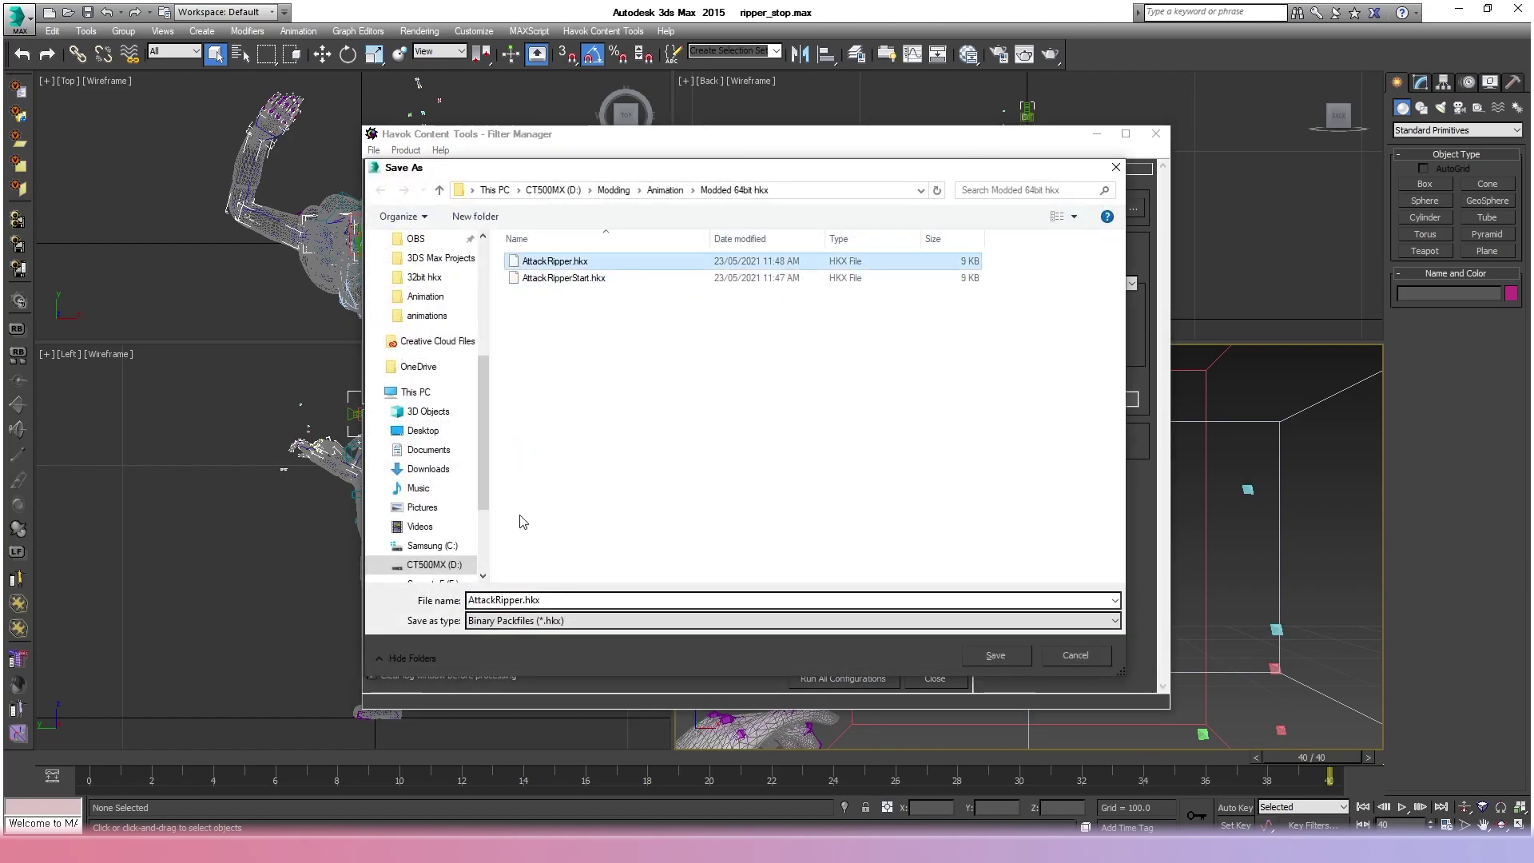
pyautogui.click(663, 189)
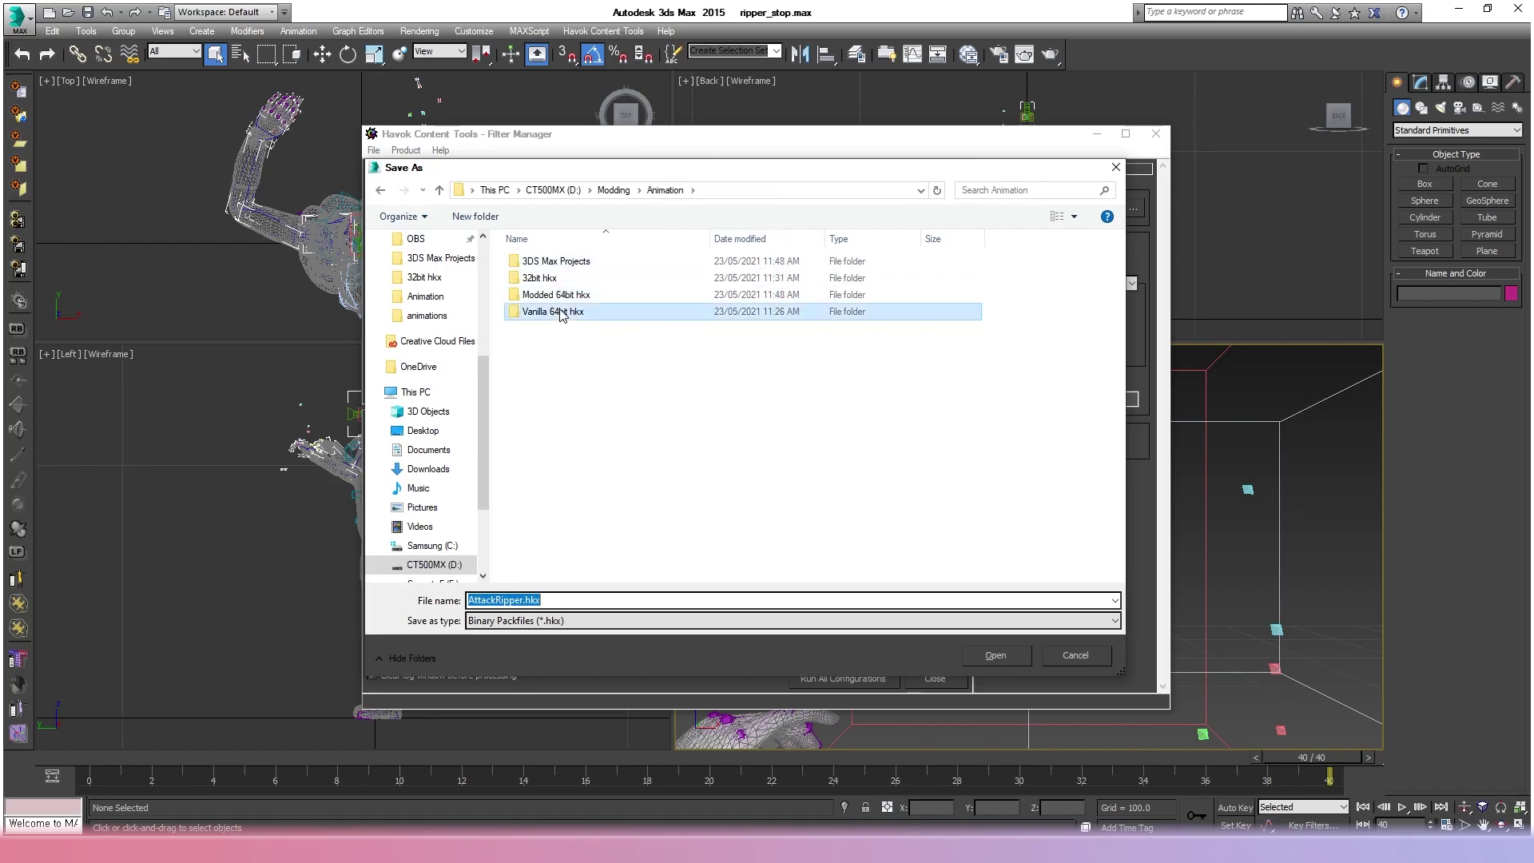
pyautogui.doubleClick(547, 311)
pyautogui.click(563, 294)
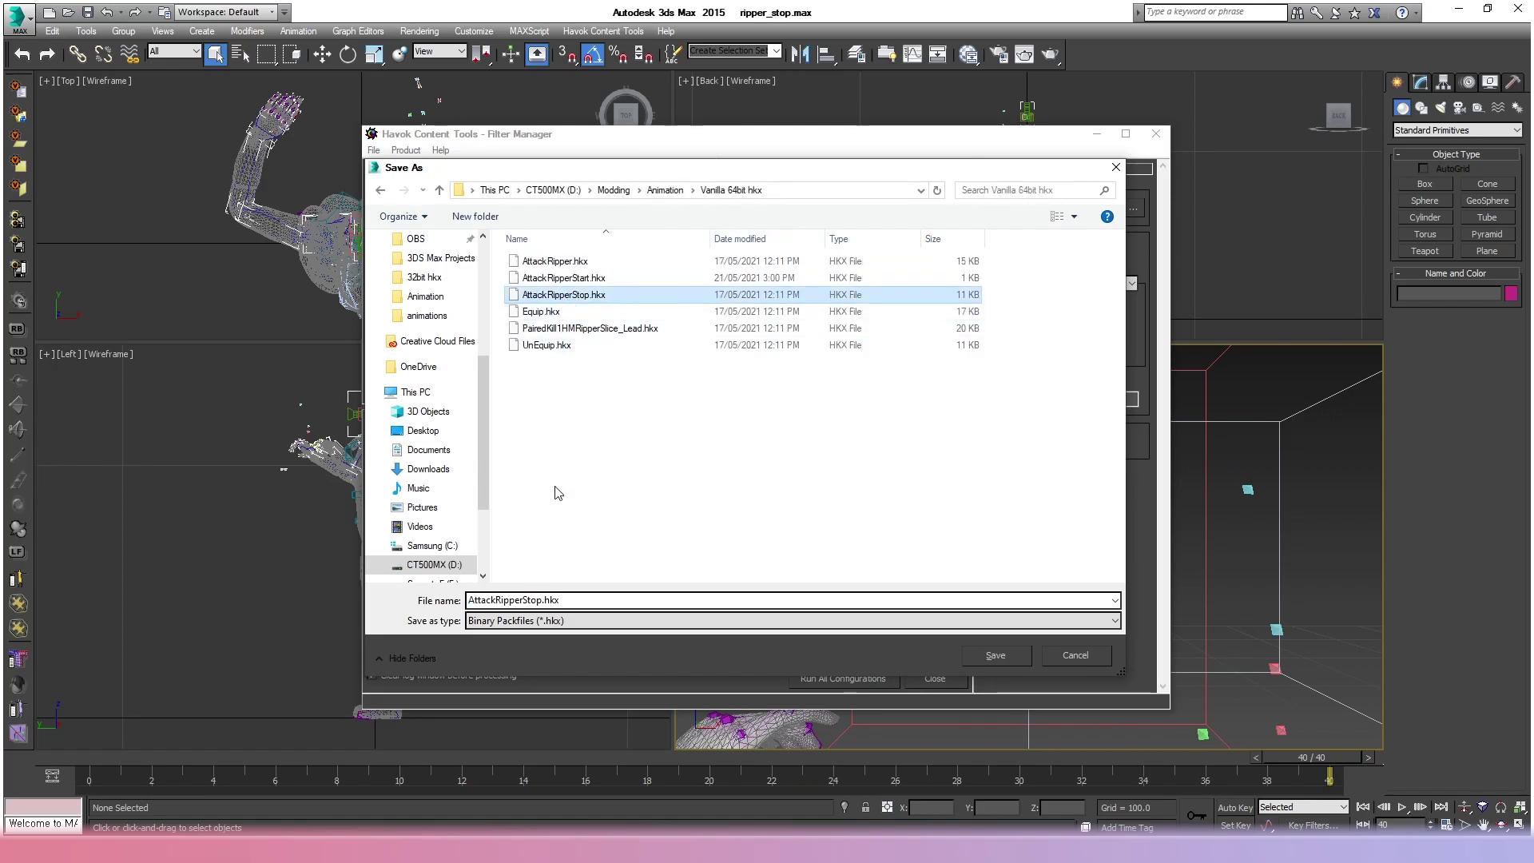
pyautogui.click(662, 189)
pyautogui.doubleClick(551, 294)
pyautogui.click(989, 659)
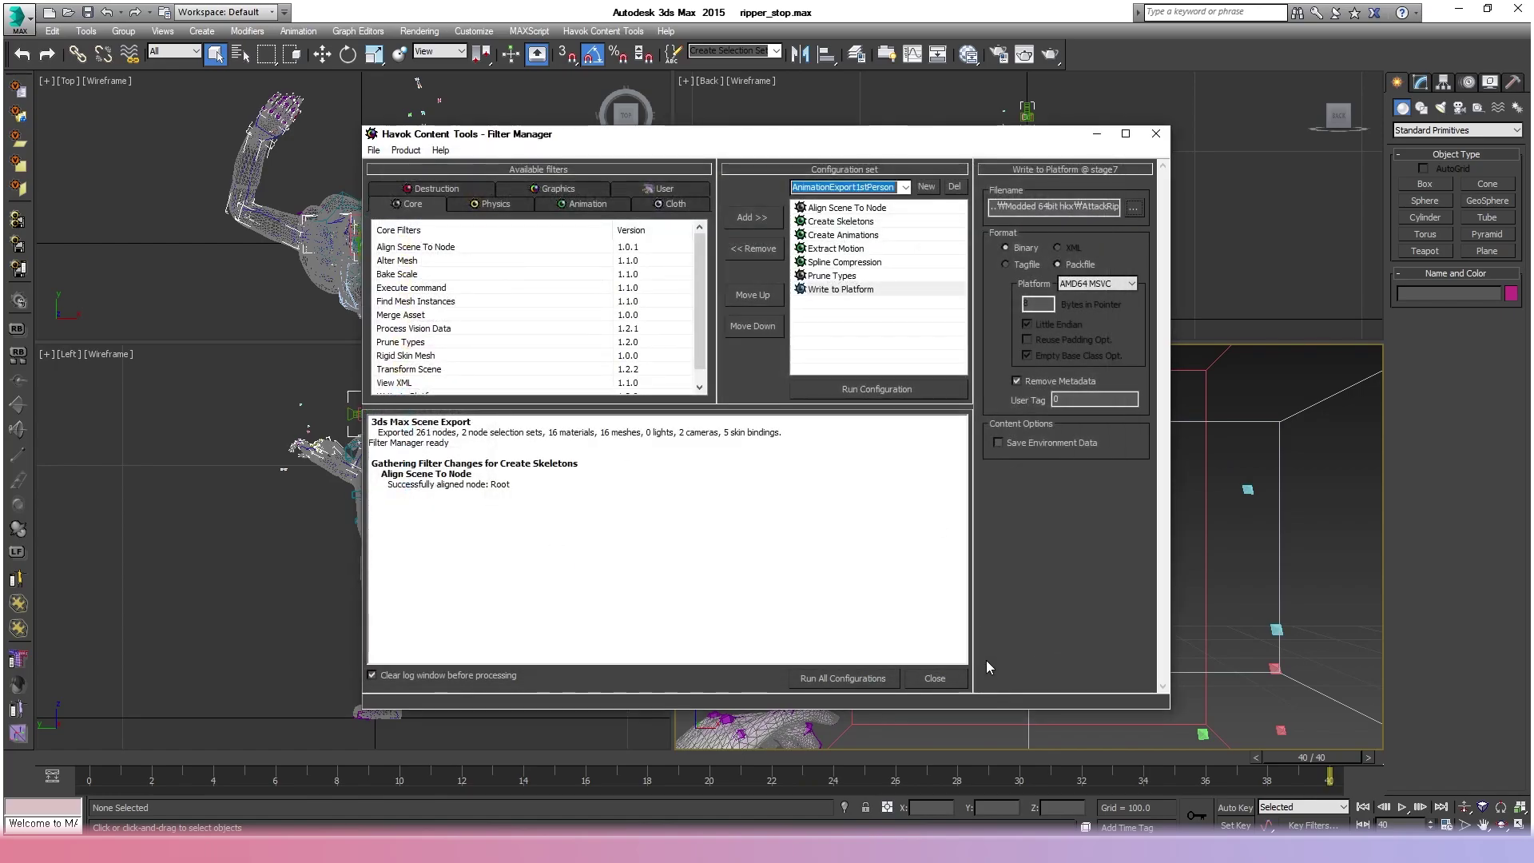
pyautogui.click(864, 388)
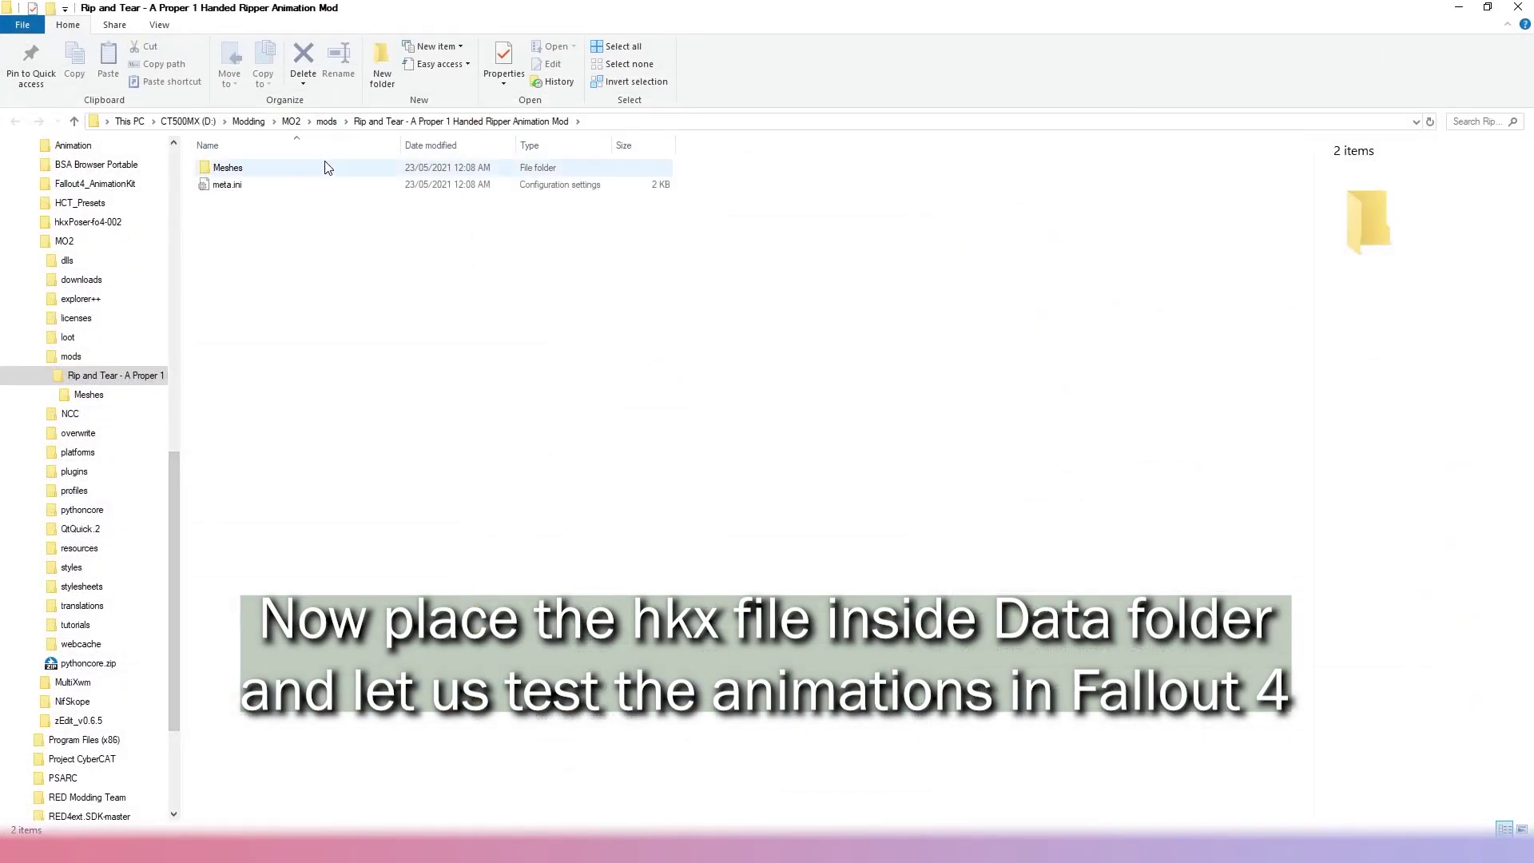
# In File Explorer, open the Rip and Tear mod's Meshes > Actors > Character > _1stPerson > Animations > Ripper folder.
pyautogui.doubleClick(325, 163)
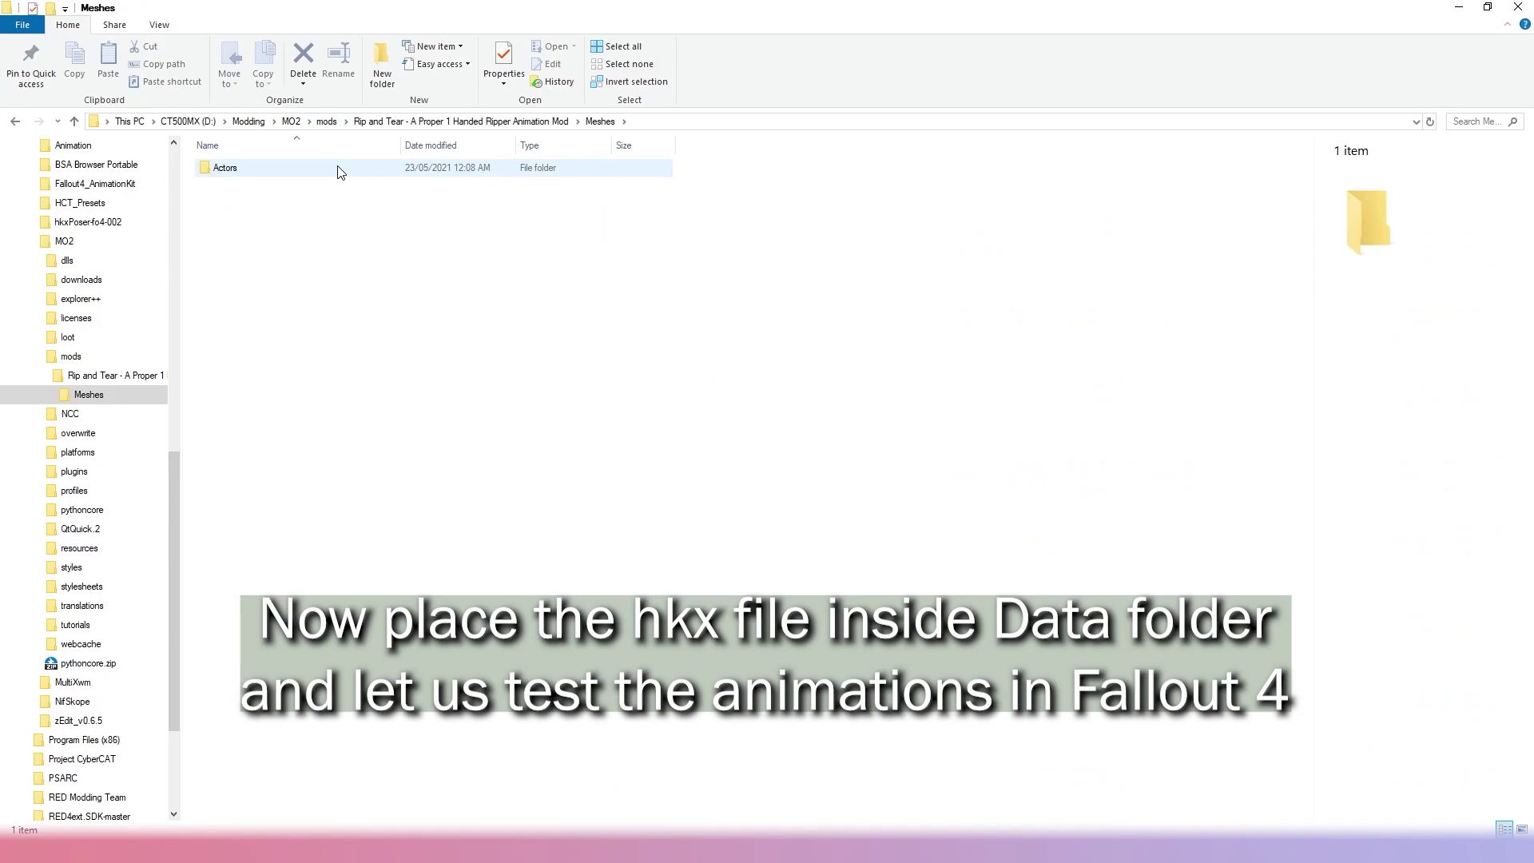
pyautogui.doubleClick(340, 170)
pyautogui.doubleClick(339, 169)
pyautogui.doubleClick(340, 169)
pyautogui.doubleClick(340, 169)
pyautogui.doubleClick(340, 170)
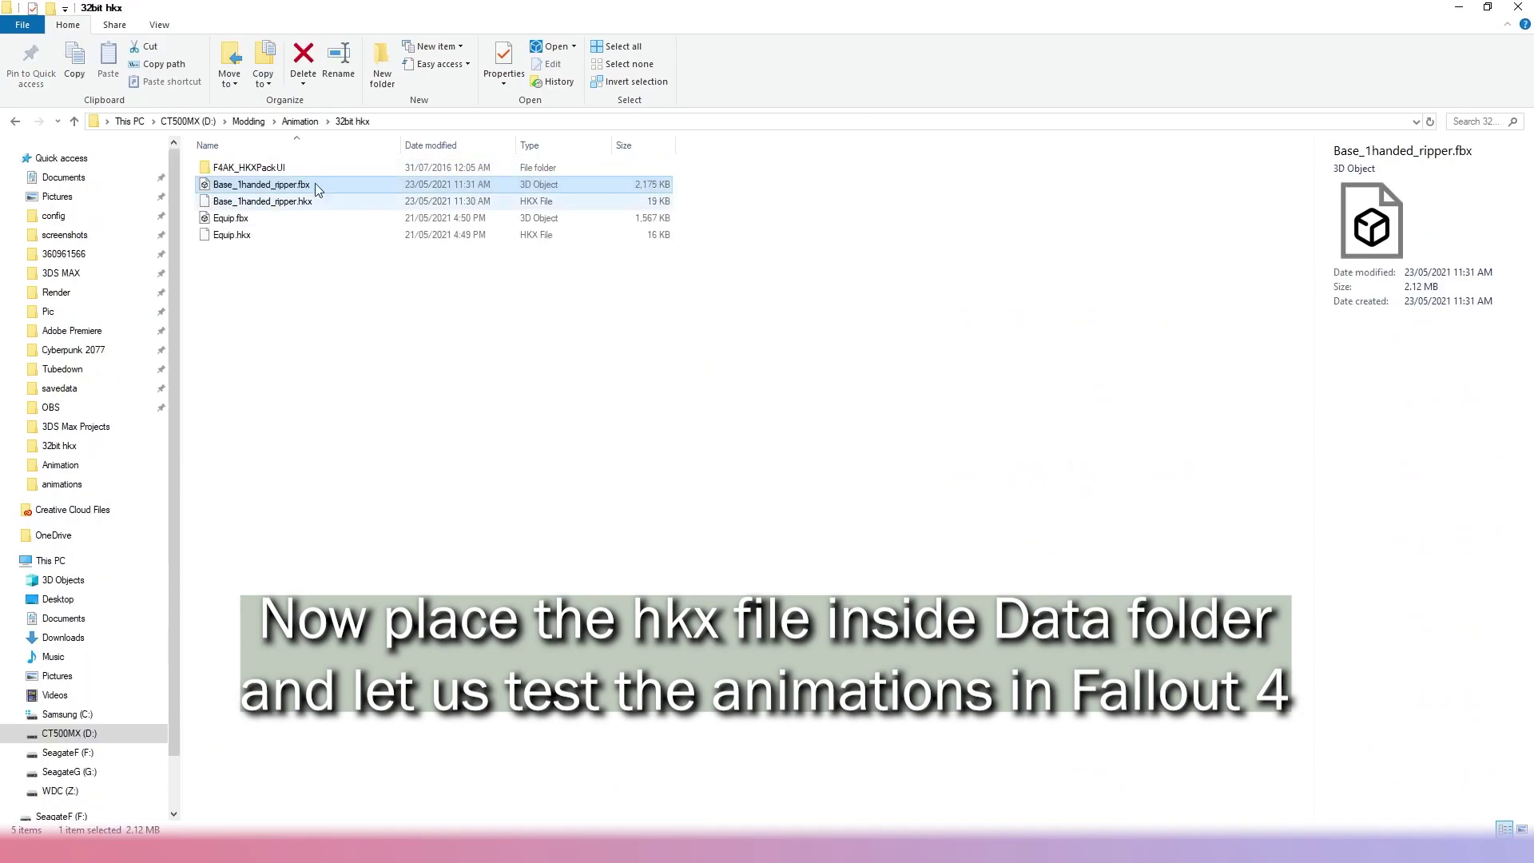
# Copy AttackRipper.hkx, AttackRipperStart.hkx and AttackRipperStop.hkx from Modded 64bit hkx into the mod's Ripper folder, replacing the existing files.
pyautogui.click(300, 121)
pyautogui.doubleClick(239, 201)
pyautogui.moveTo(284, 251); pyautogui.dragTo(350, 157)
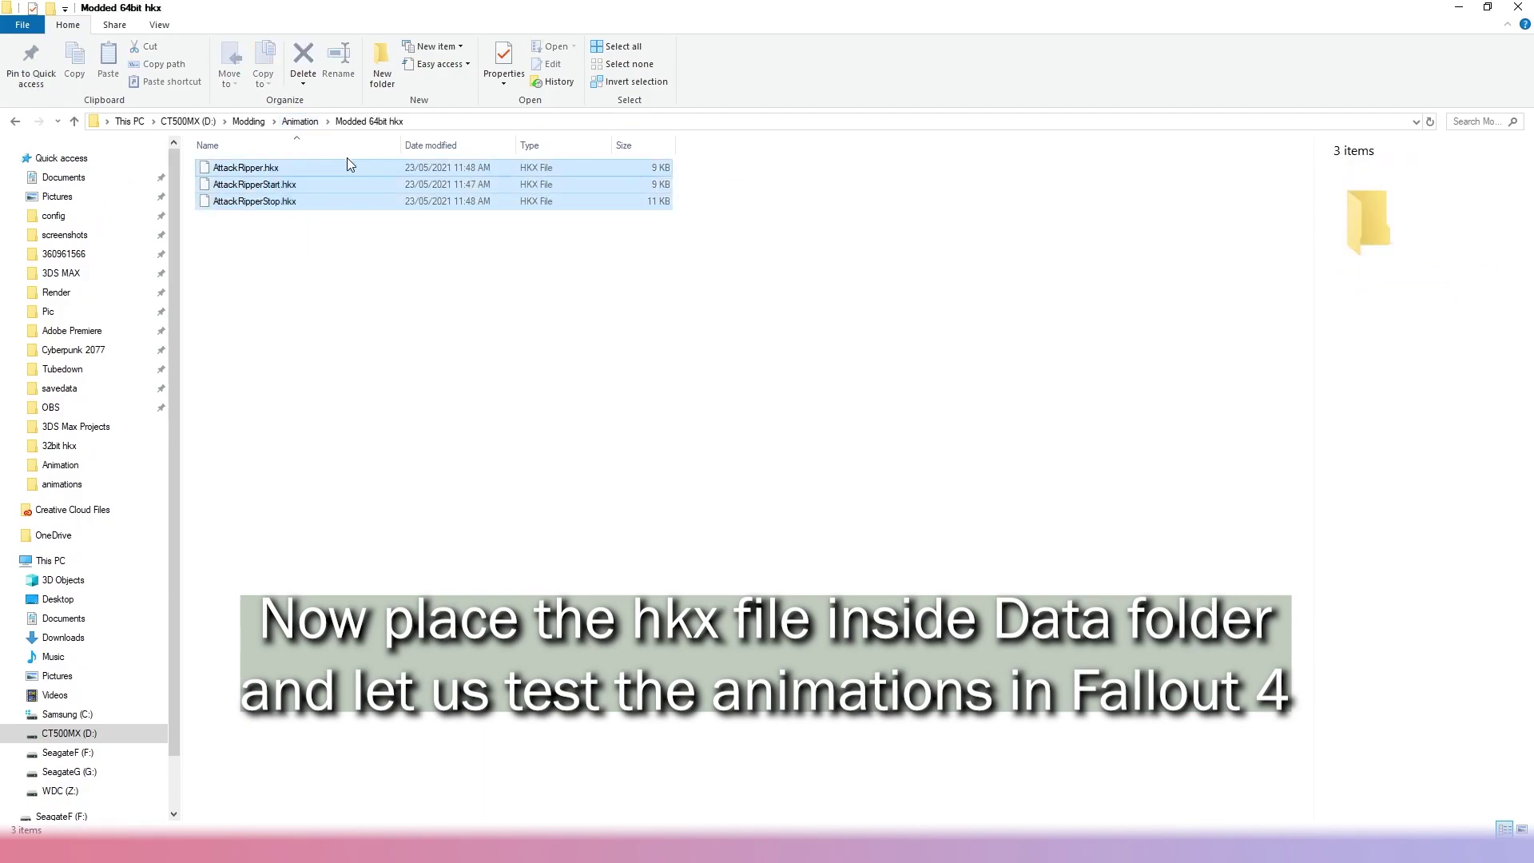
pyautogui.rightClick(335, 179)
pyautogui.click(219, 429)
pyautogui.rightClick(319, 321)
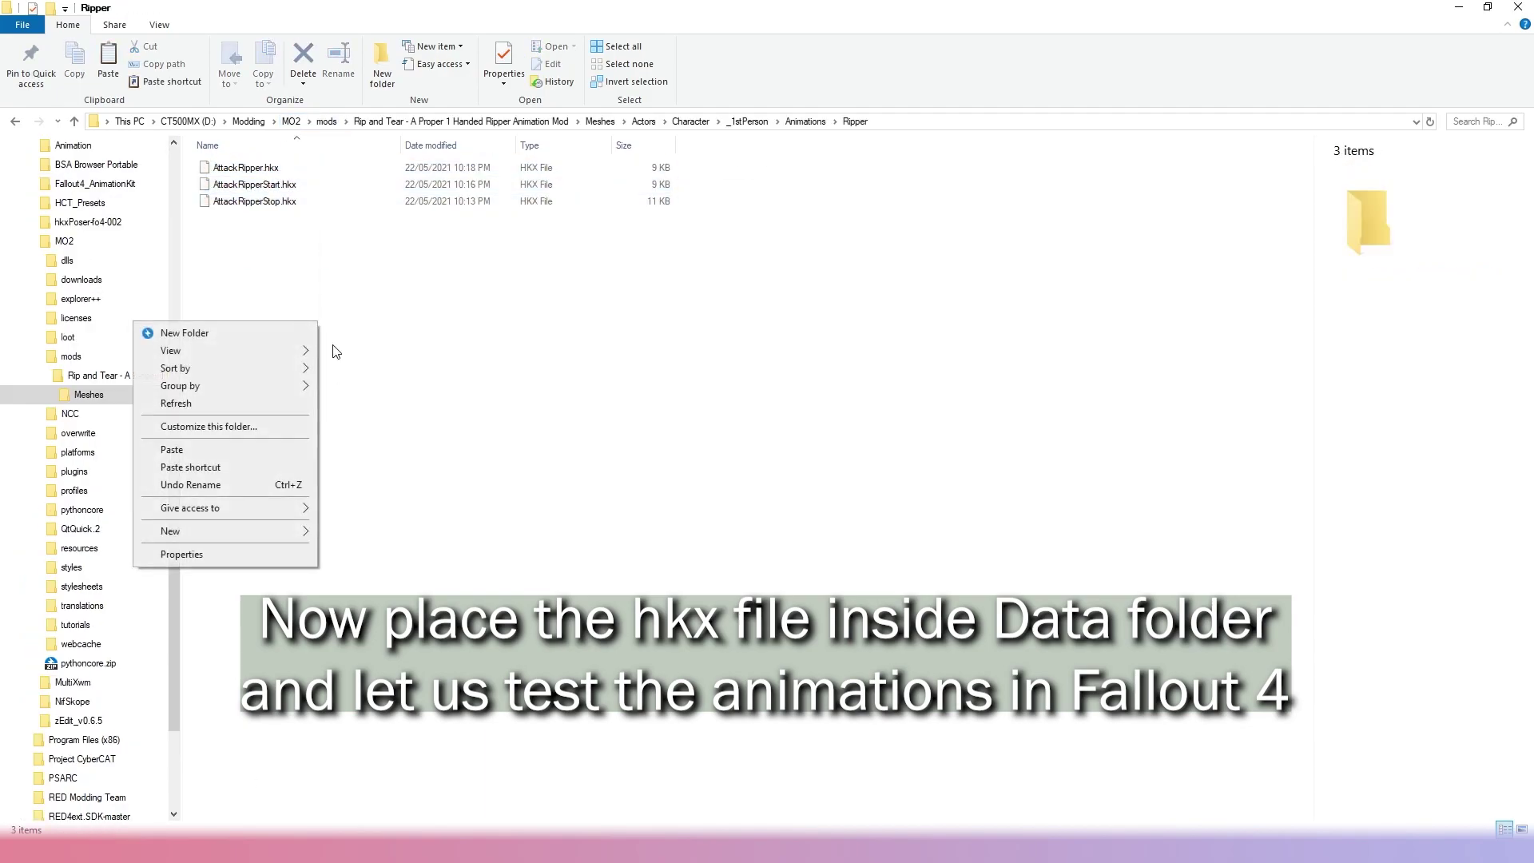
pyautogui.click(284, 448)
pyautogui.click(654, 294)
pyautogui.click(657, 299)
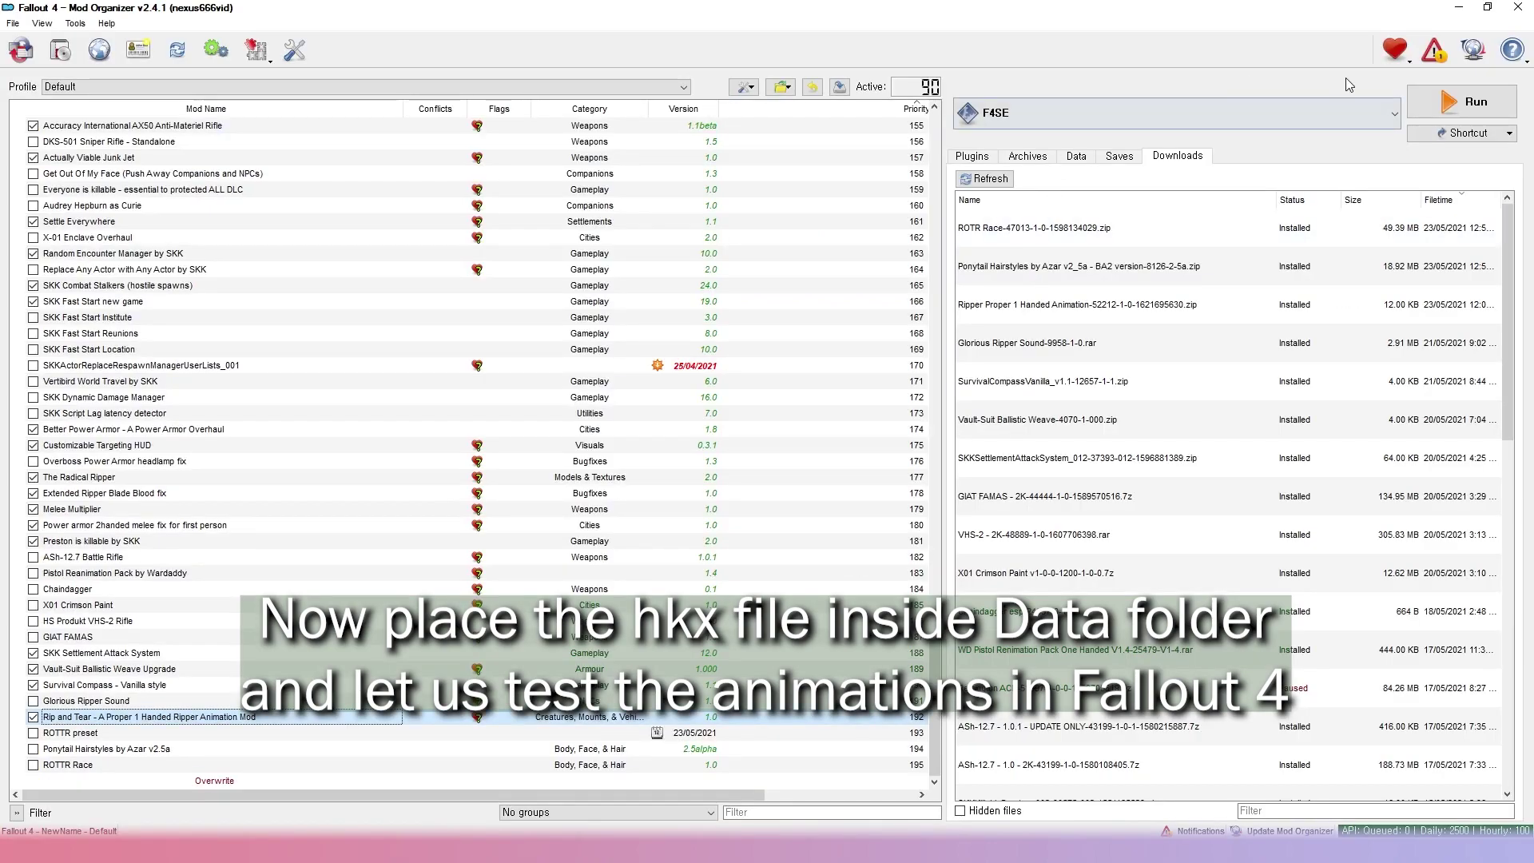
# Switch to Mod Organizer, launch Fallout 4 through F4SE and test the Ripper animations in the game.
pyautogui.click(1462, 101)
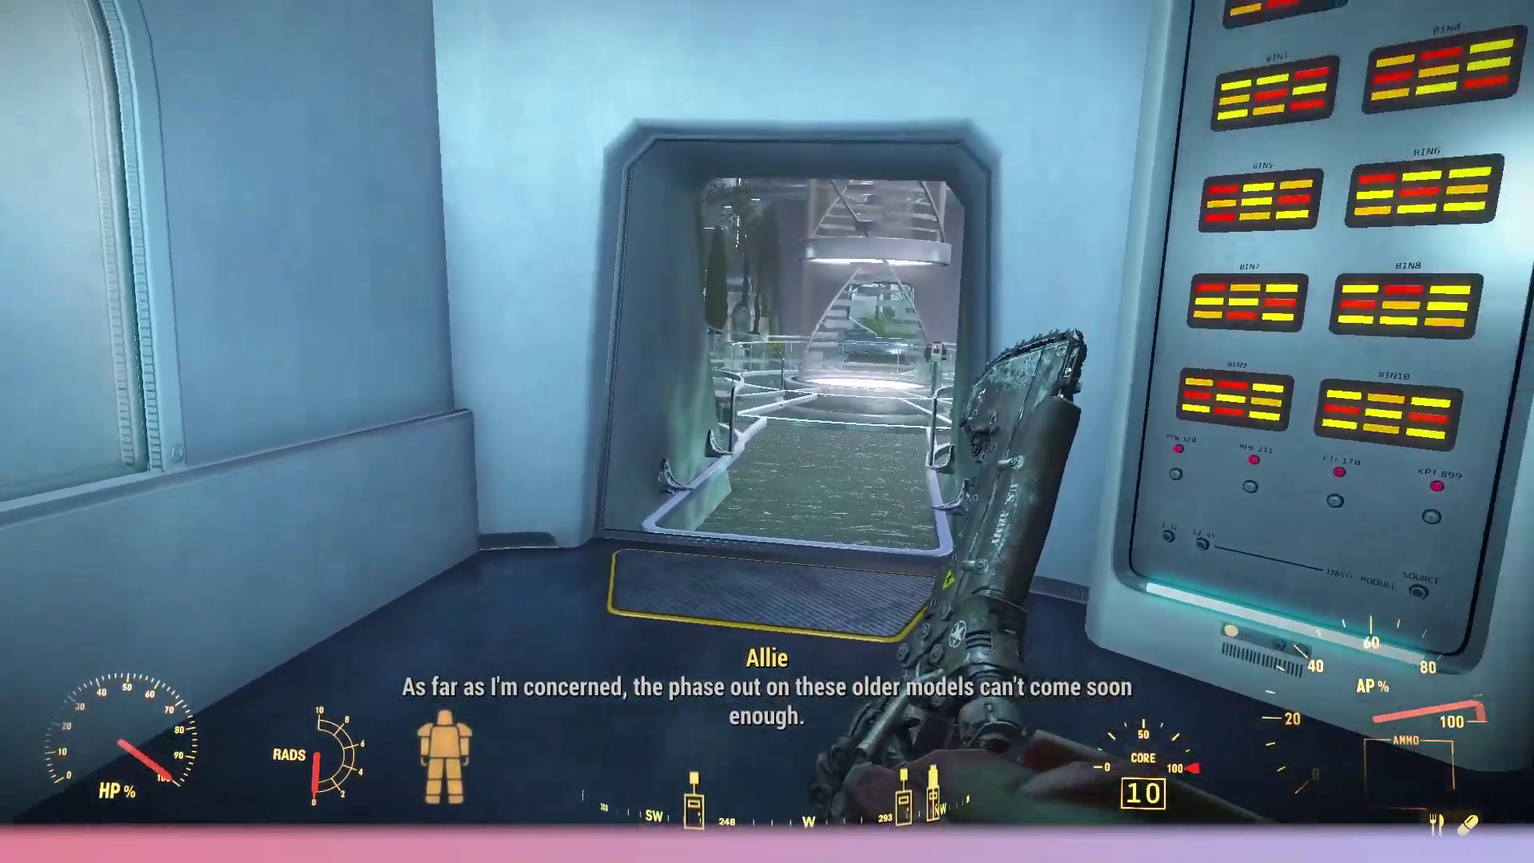
pyautogui.press('w')
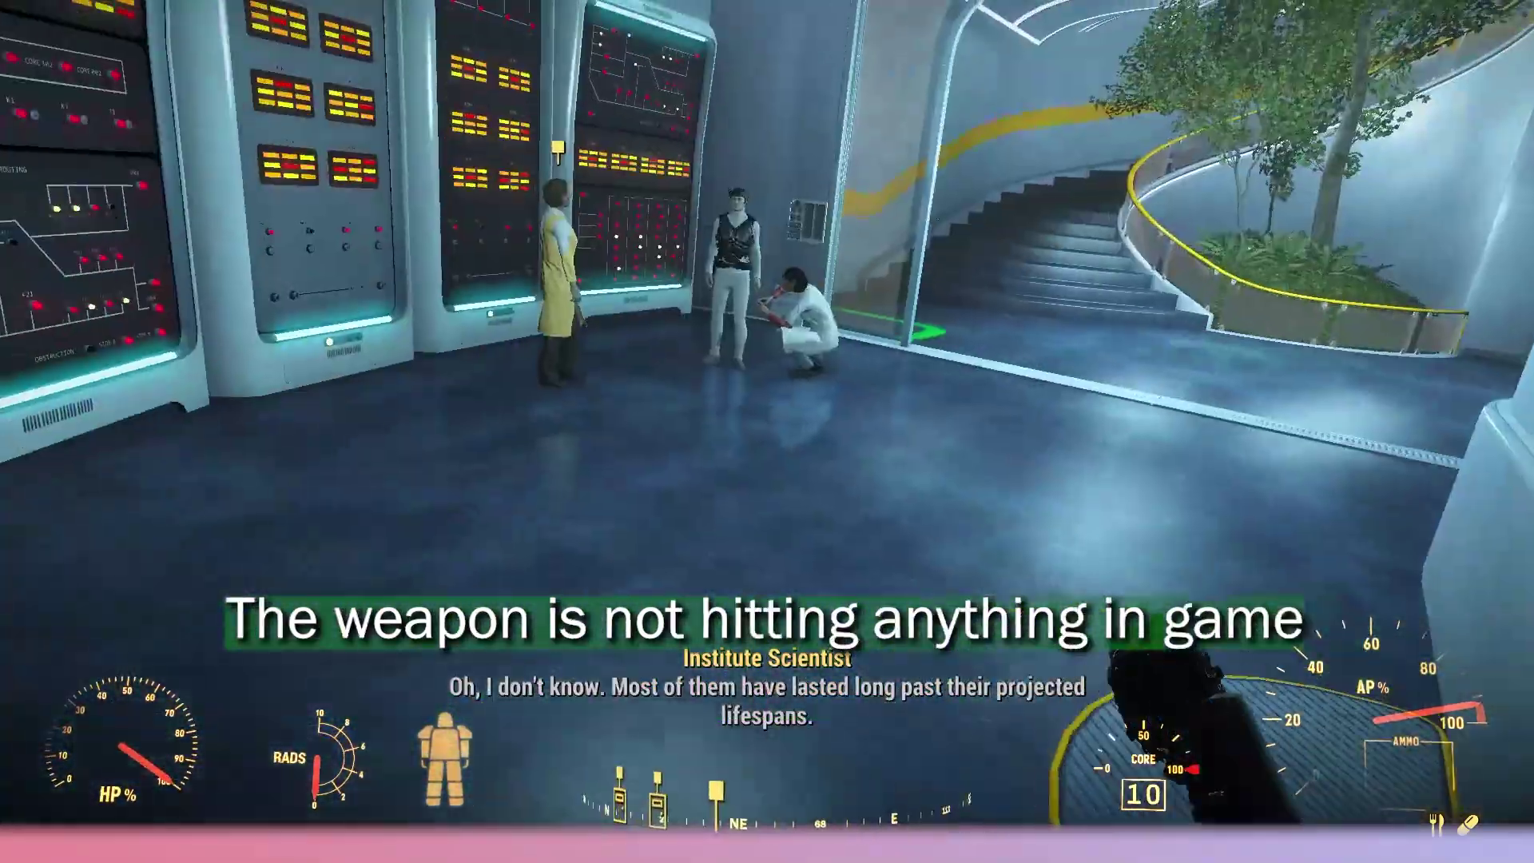
pyautogui.press('w')
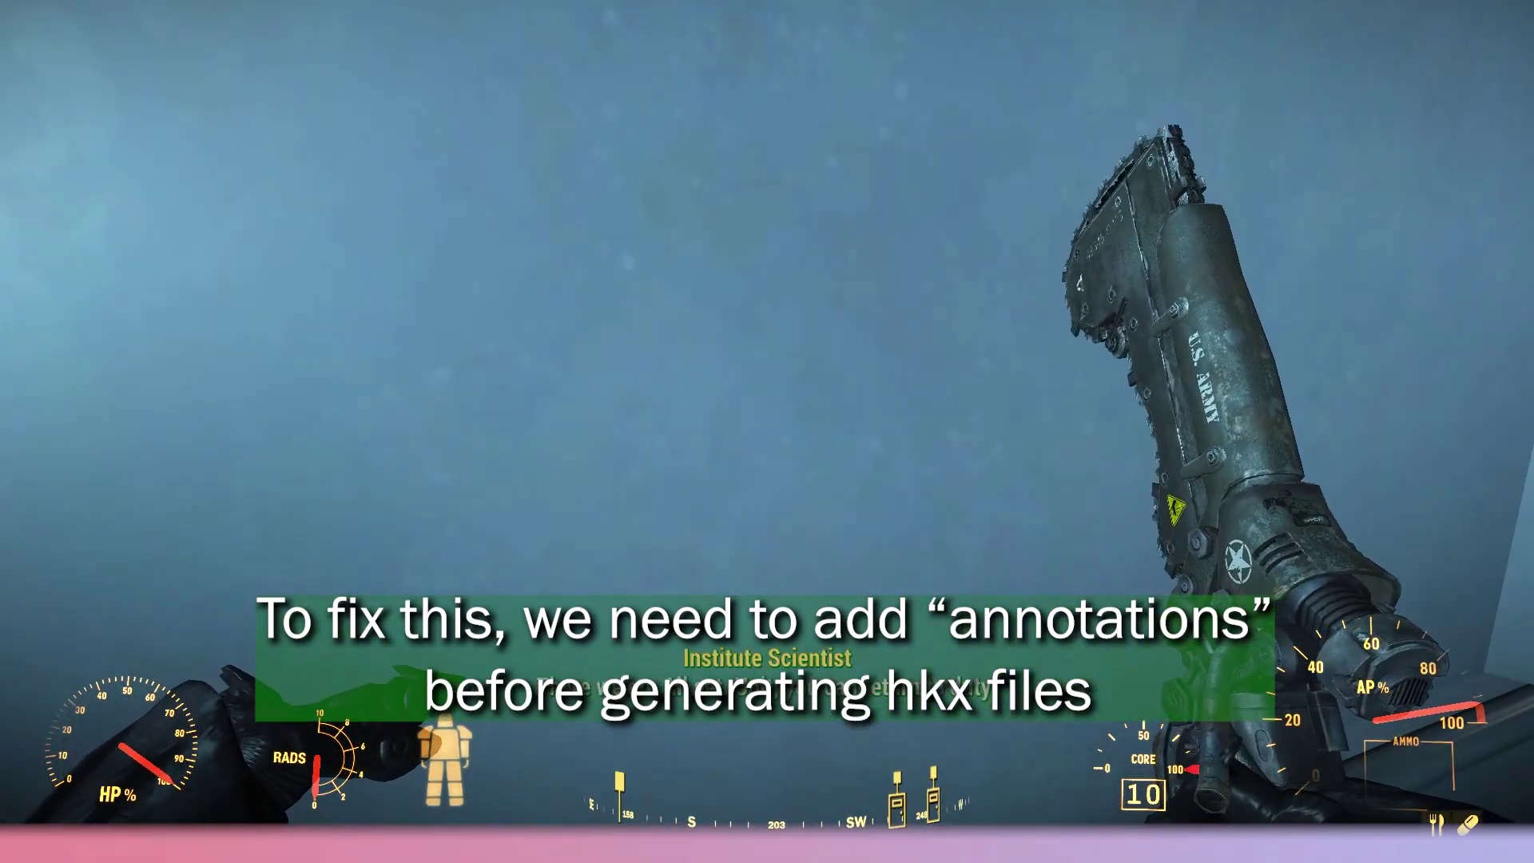
pyautogui.press('F5')
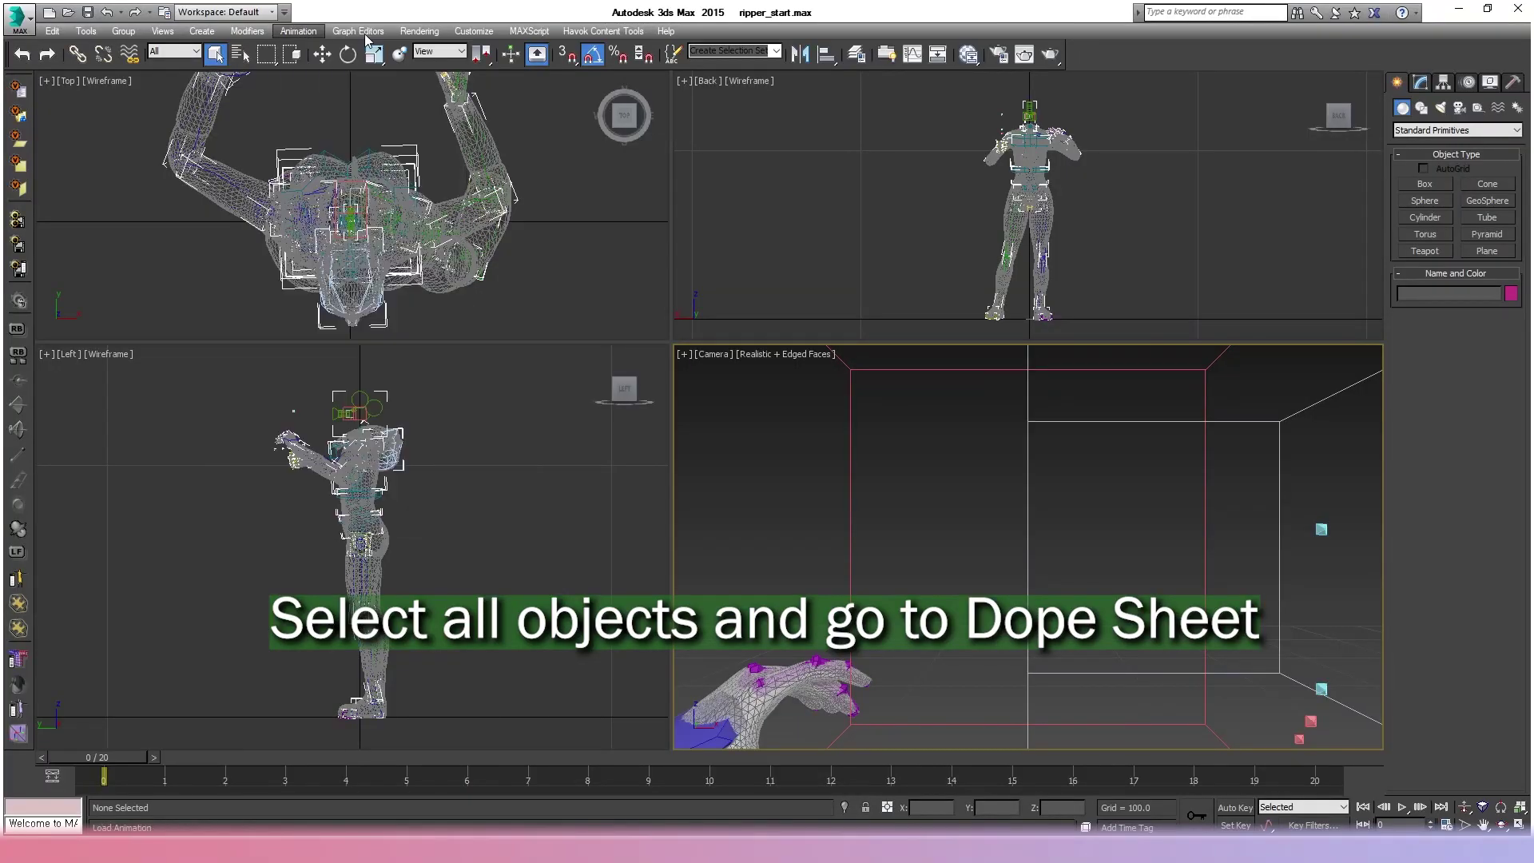
# Open the Dope Sheet for the ripper_start scene and check its track filter settings.
pyautogui.click(385, 65)
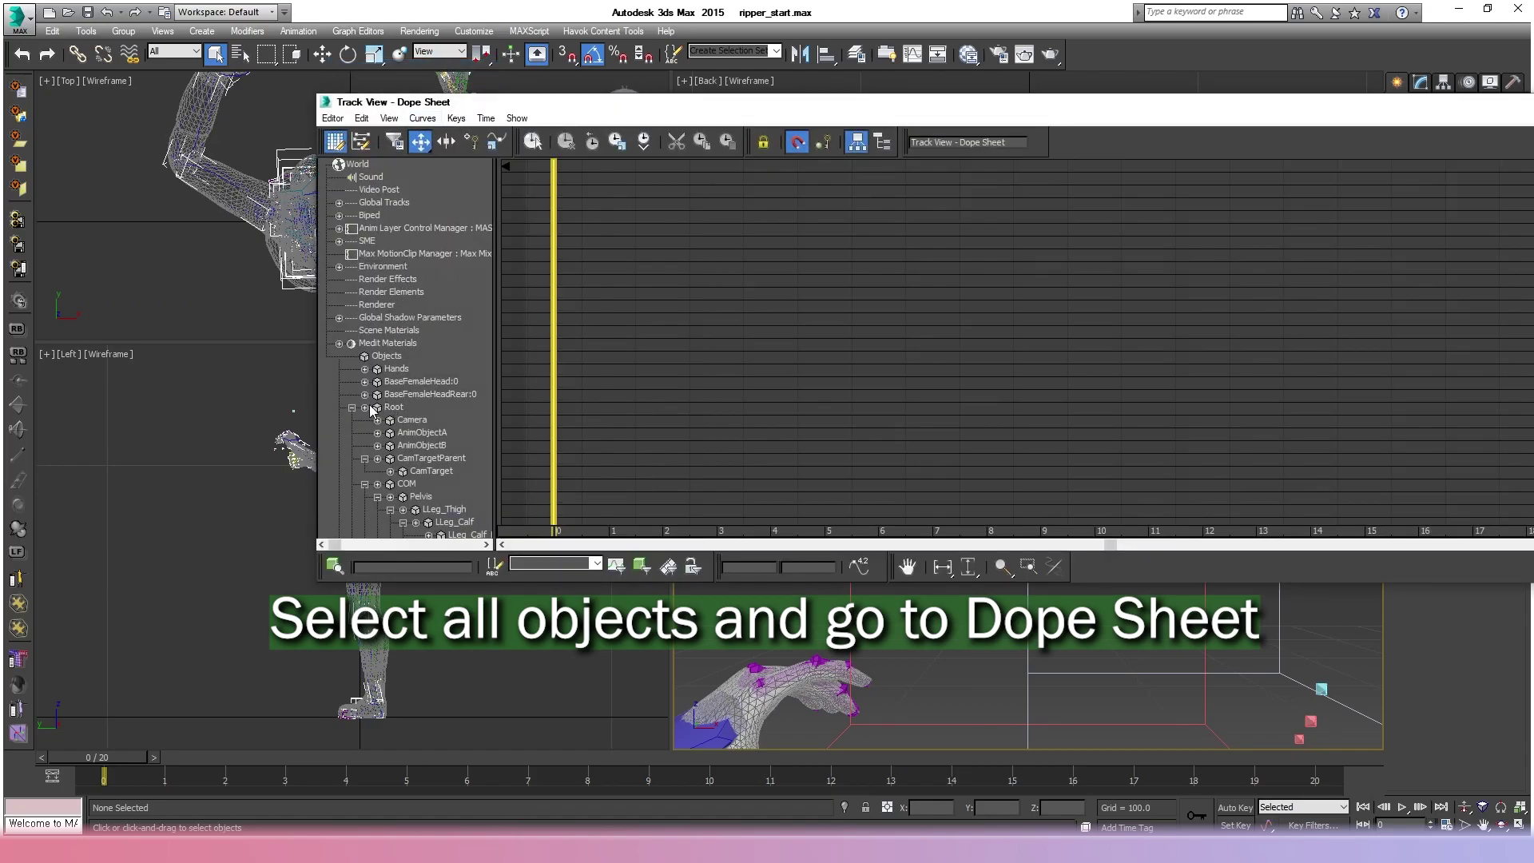
pyautogui.click(394, 141)
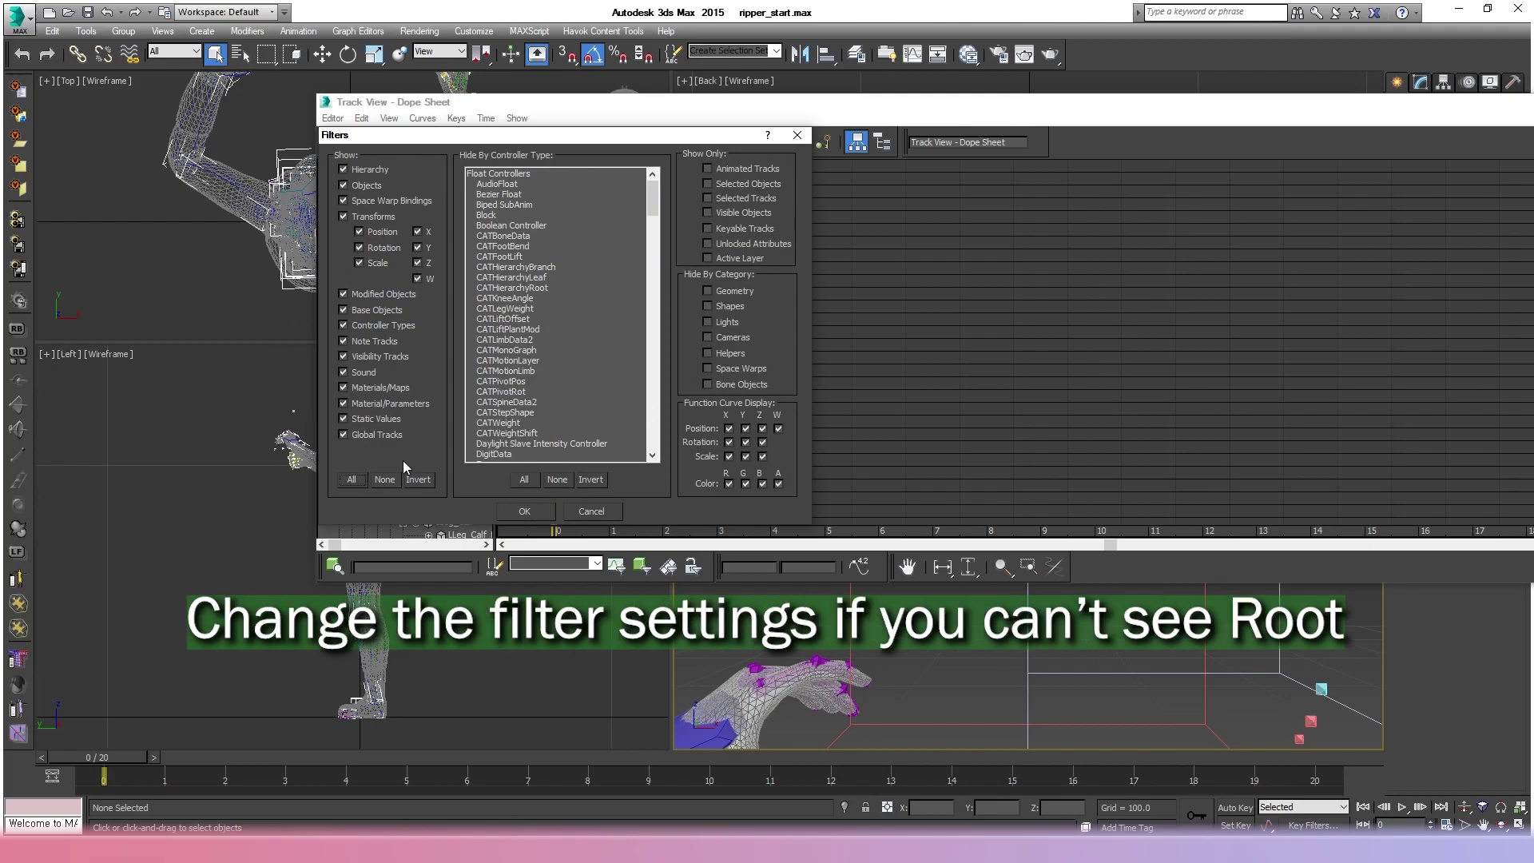
pyautogui.click(532, 511)
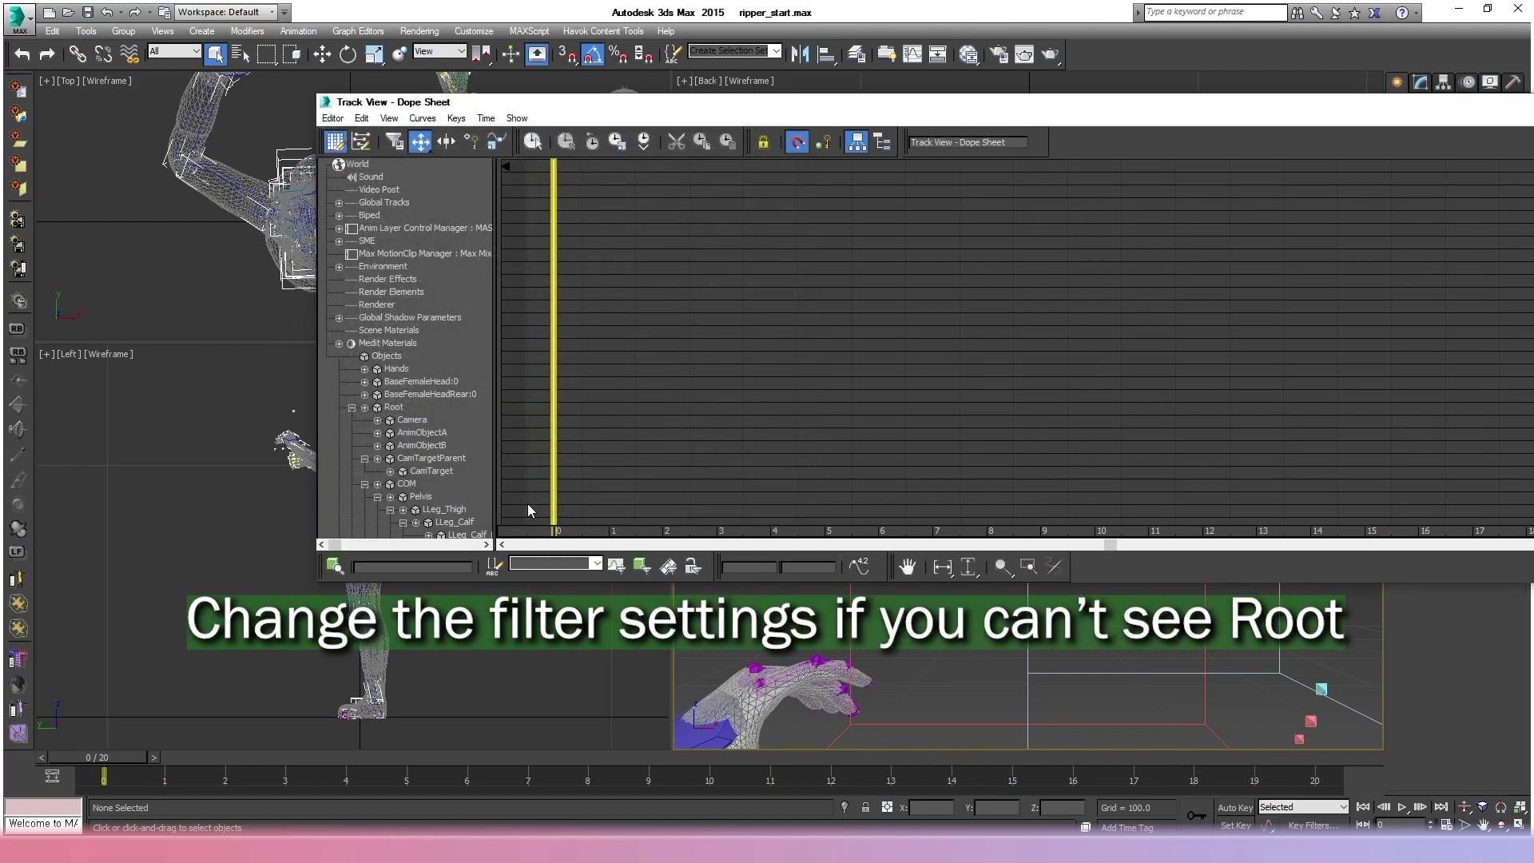
# Expand Root in the Dope Sheet hierarchy and add a note track to its Transform.
pyautogui.click(364, 408)
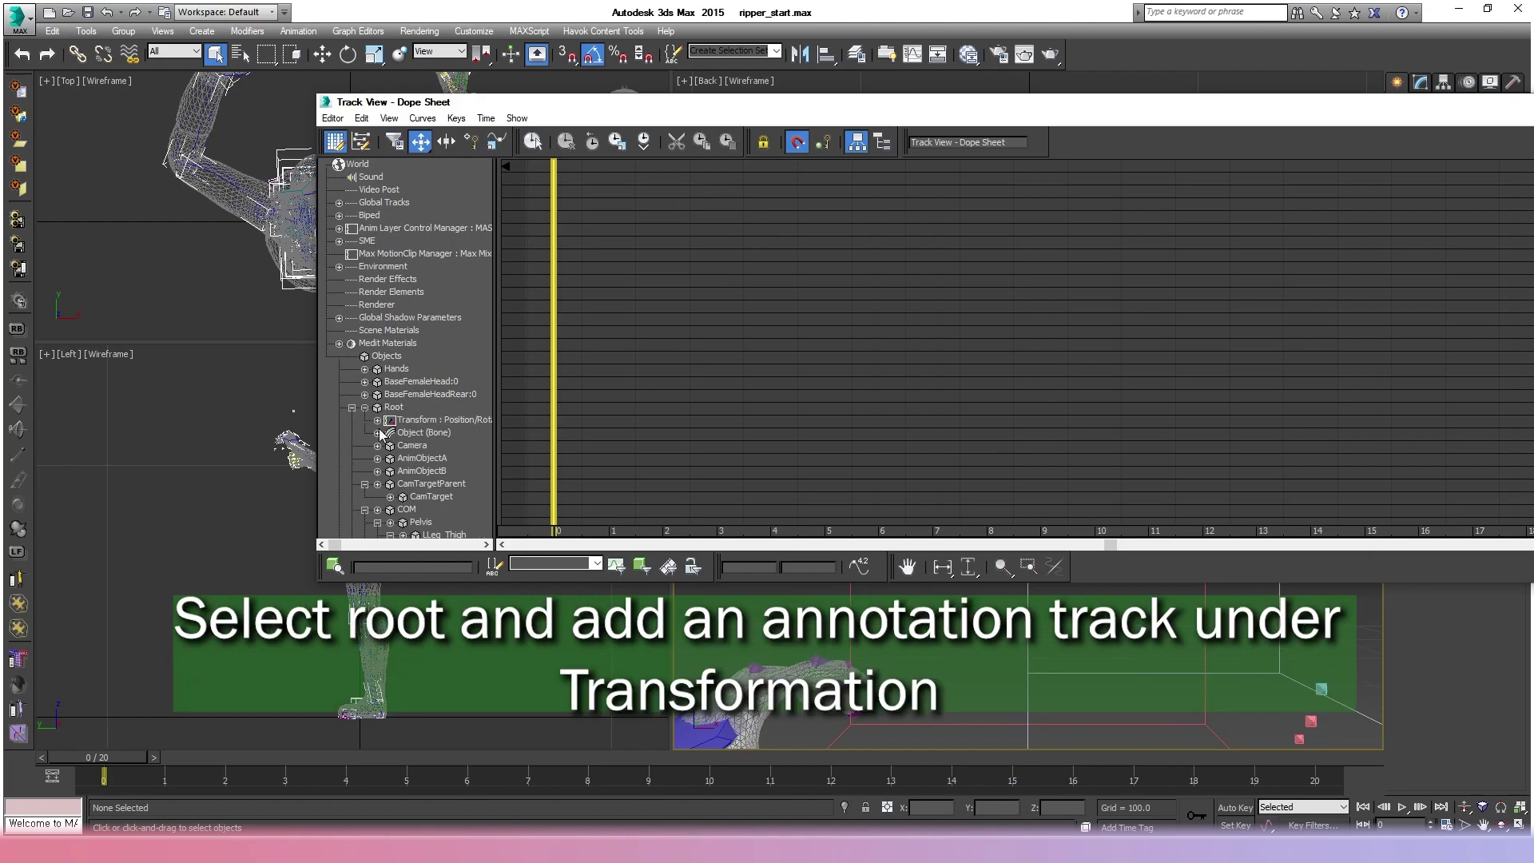
pyautogui.click(377, 420)
pyautogui.click(413, 421)
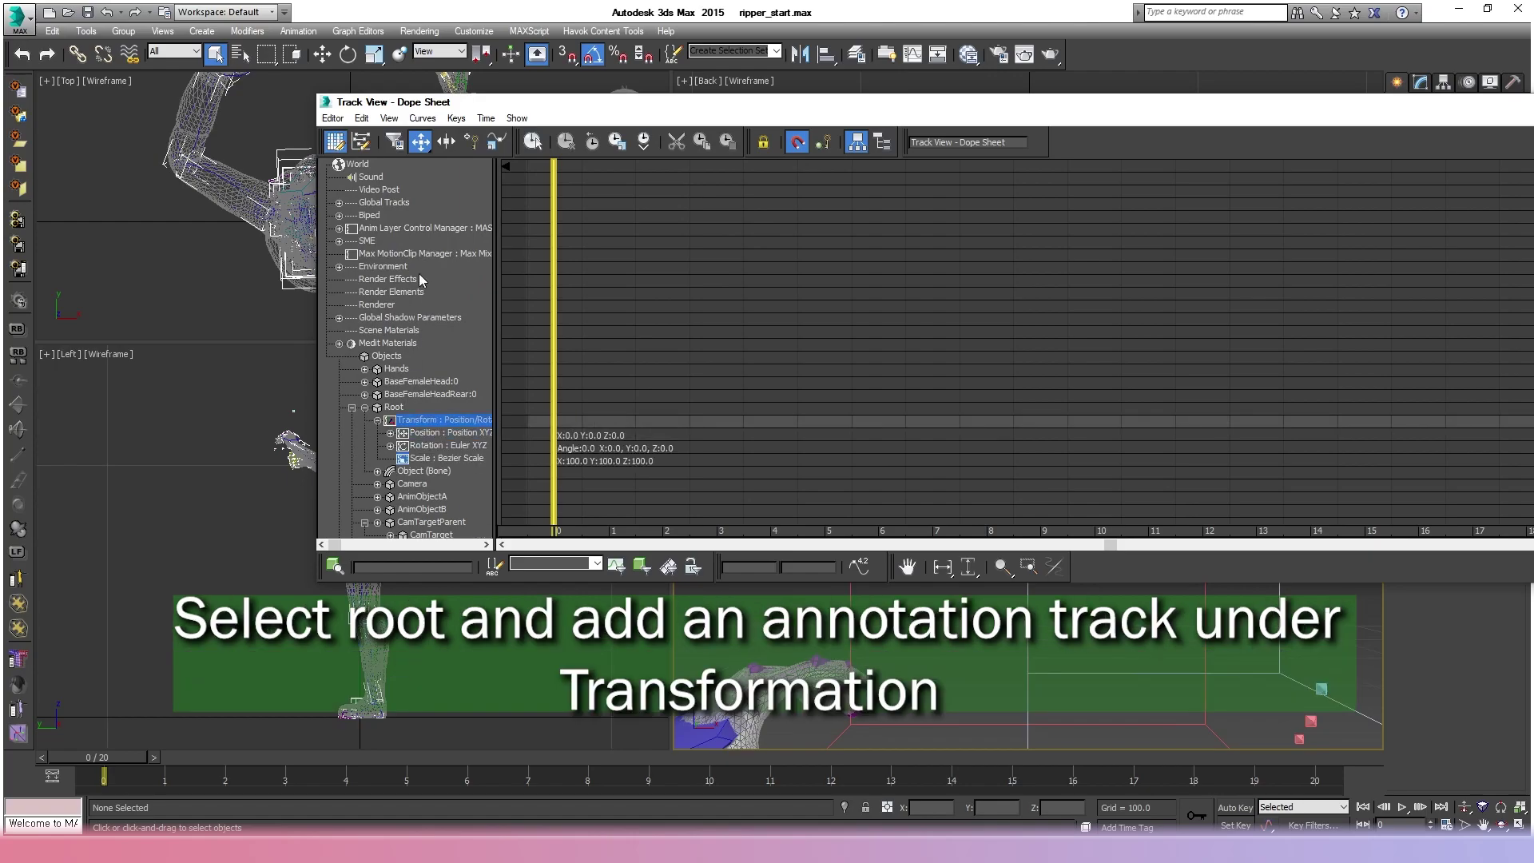
pyautogui.click(370, 120)
pyautogui.moveTo(479, 240)
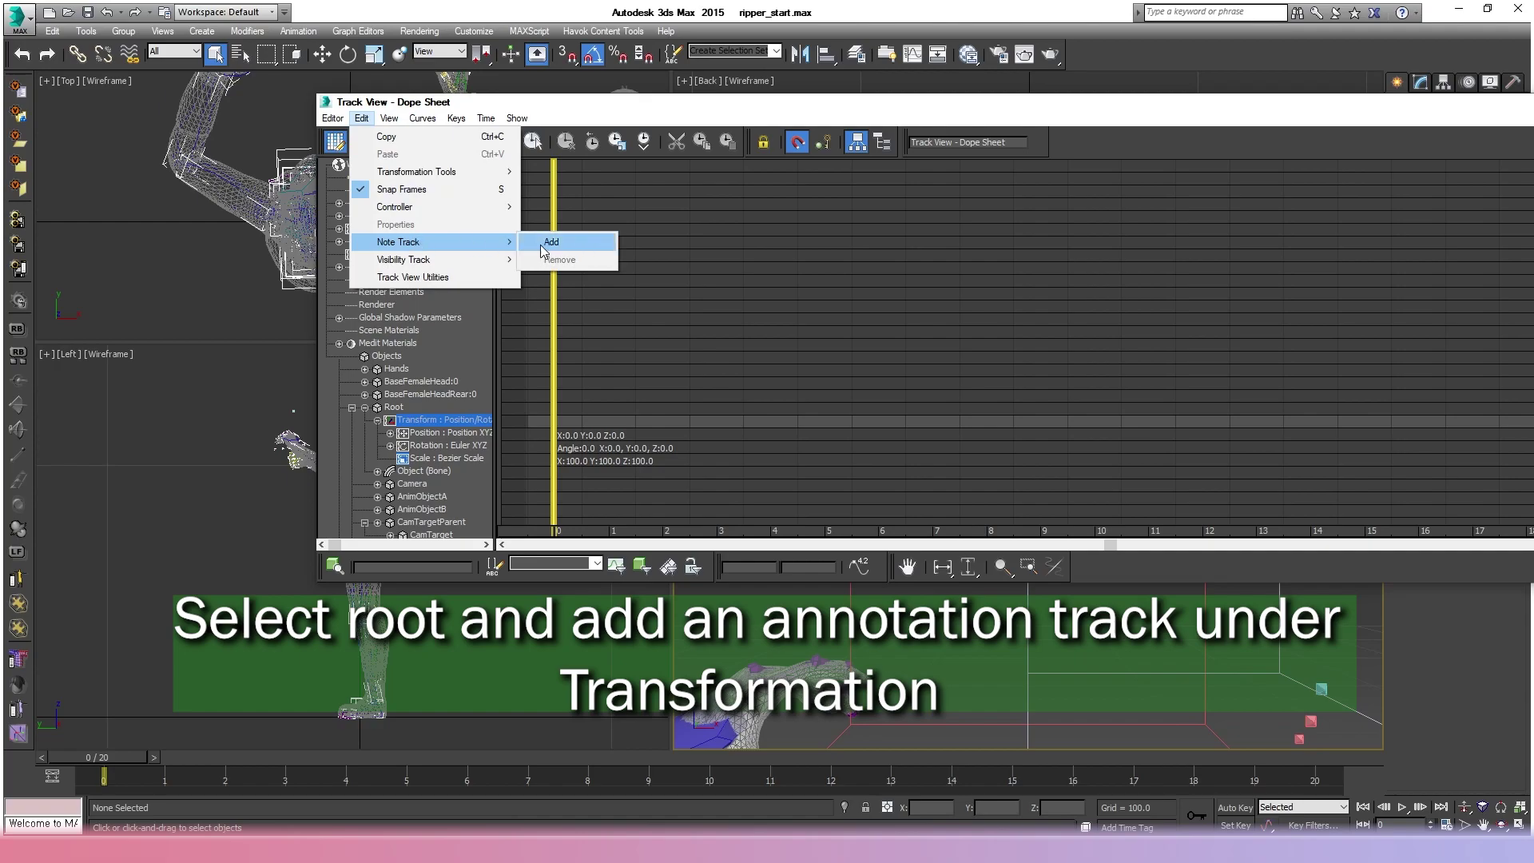
pyautogui.click(552, 241)
pyautogui.moveTo(733, 445); pyautogui.dragTo(709, 314, button='middle')
pyautogui.scroll(-1, 710, 314)
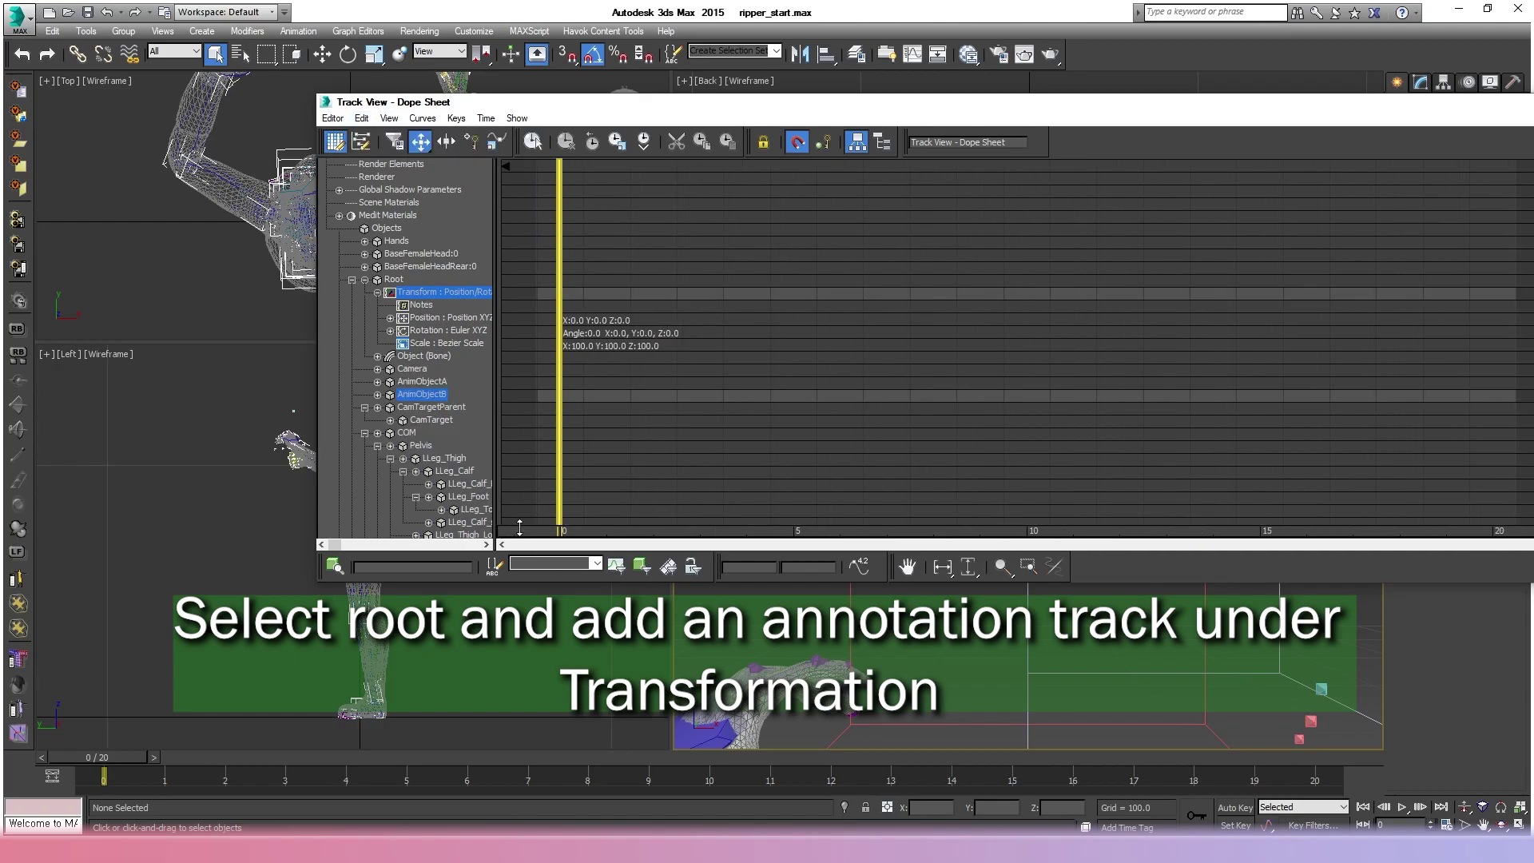
# Reposition the Dope Sheet clear of the camera view and scrub the animation to frame 12.
pyautogui.moveTo(404, 758); pyautogui.dragTo(522, 757)
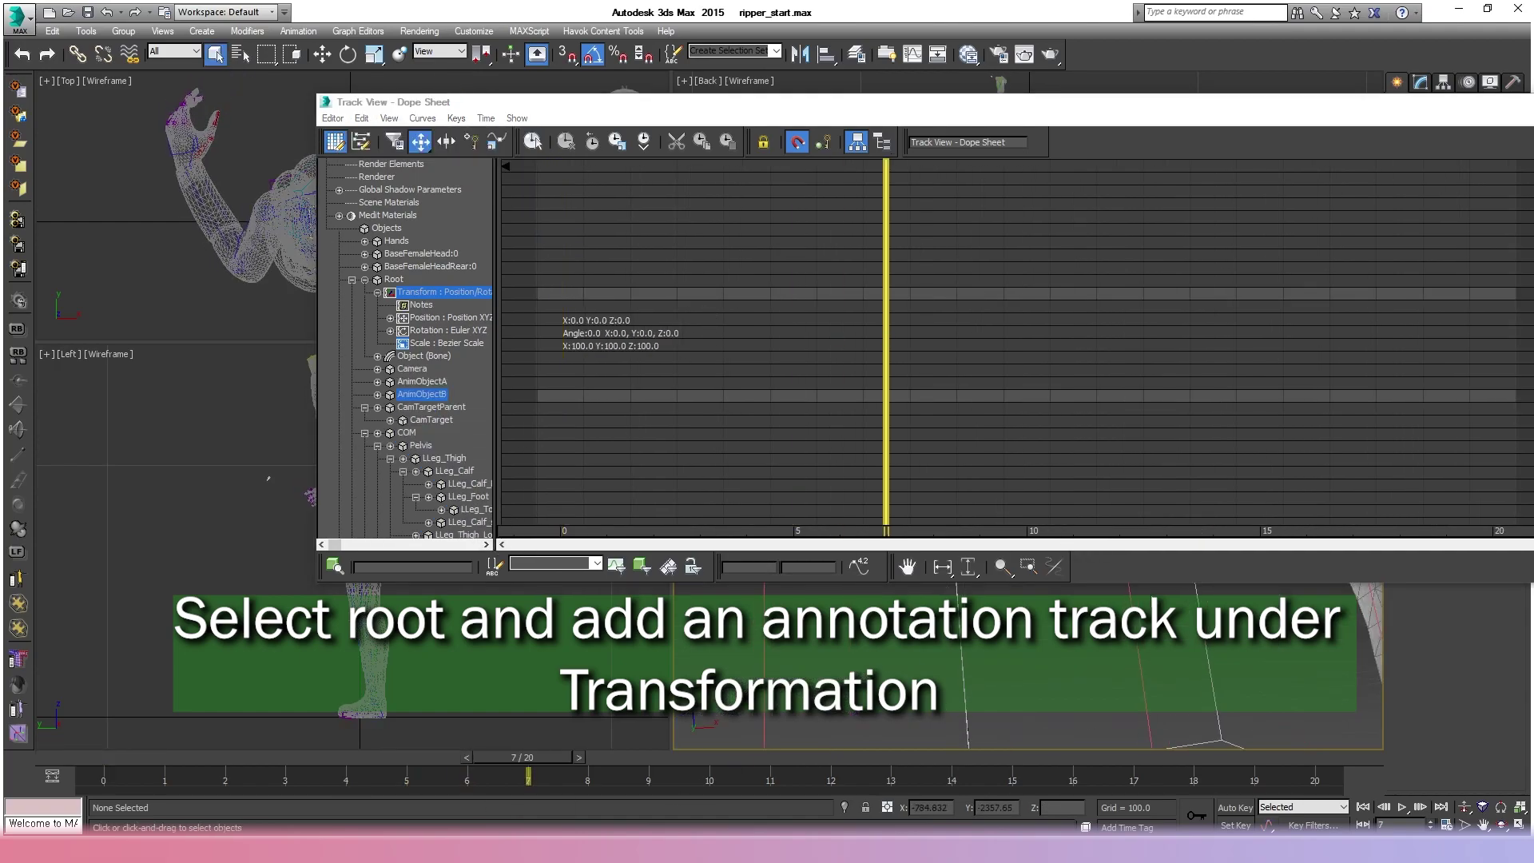
pyautogui.moveTo(1390, 582); pyautogui.dragTo(1388, 432)
pyautogui.moveTo(1196, 128); pyautogui.dragTo(1006, 62)
pyautogui.moveTo(539, 763); pyautogui.dragTo(923, 822)
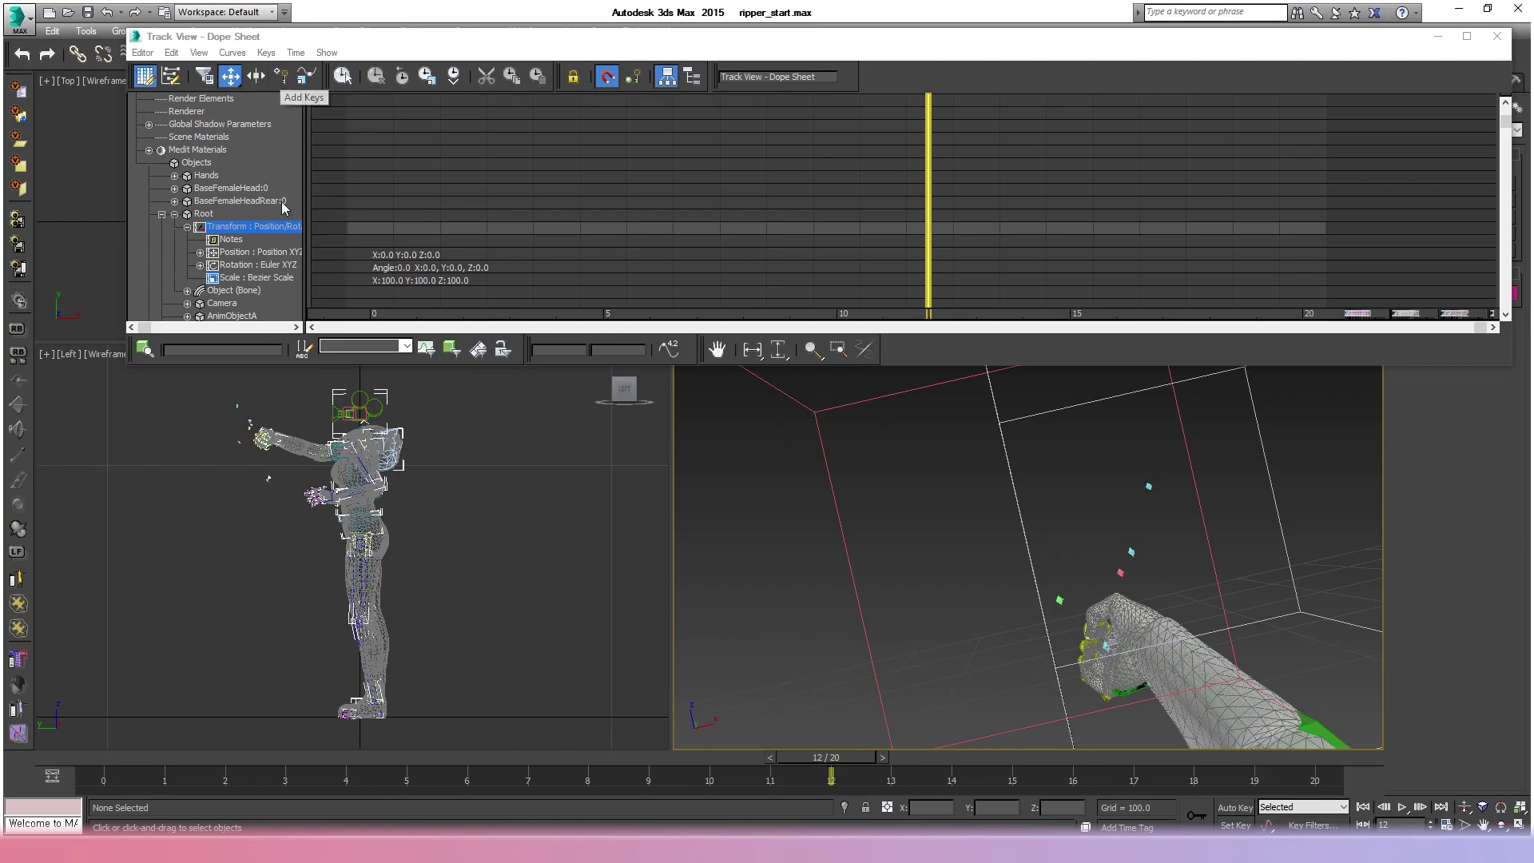
# Add a key at frame 12 on Root's Notes track and enter HitFrame as its note text.
pyautogui.click(231, 241)
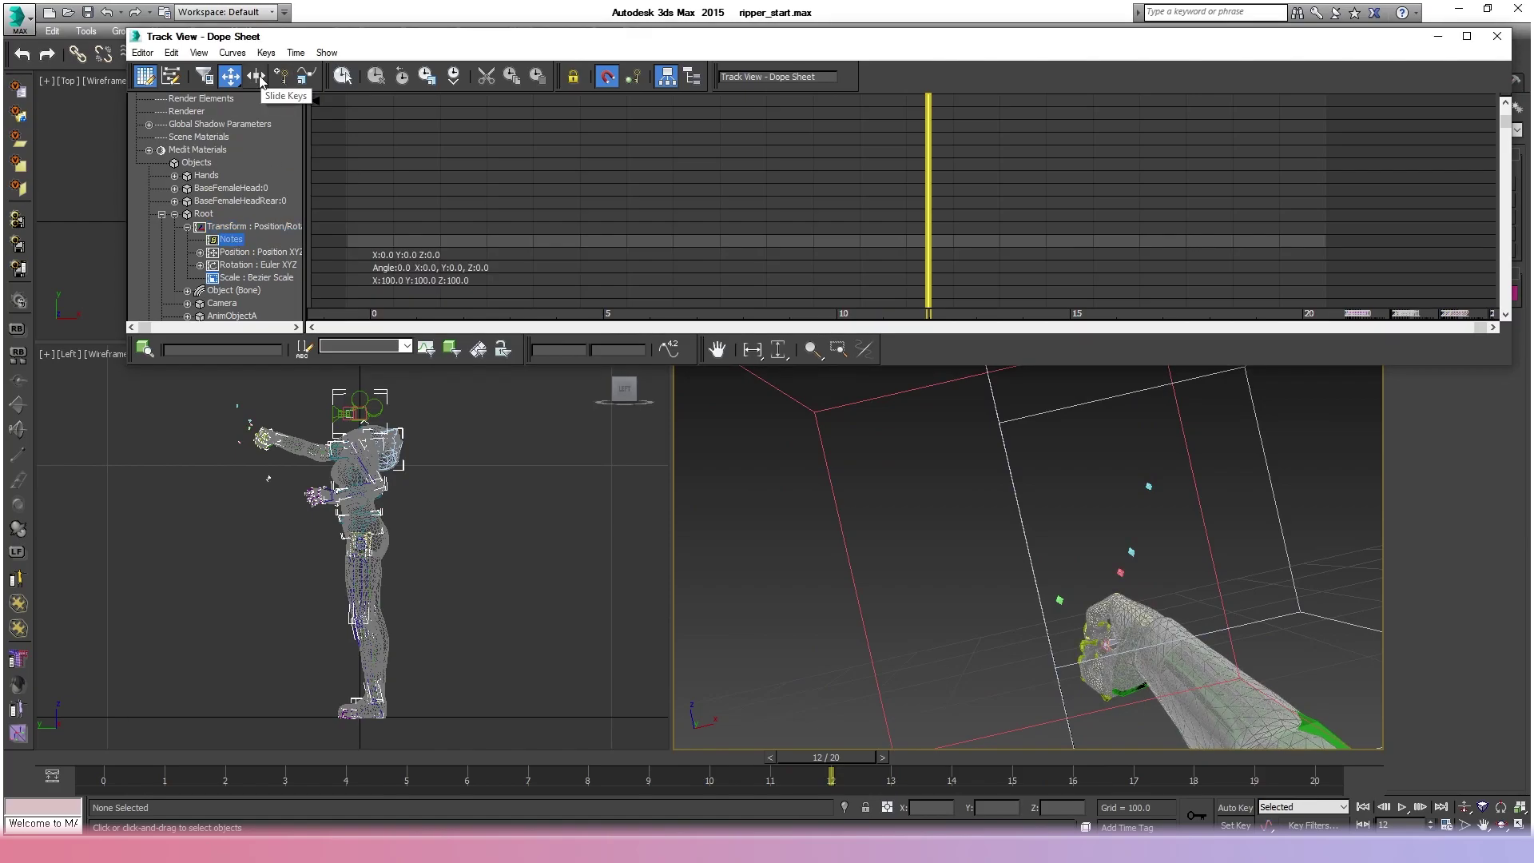
pyautogui.click(276, 77)
pyautogui.click(931, 238)
pyautogui.click(234, 76)
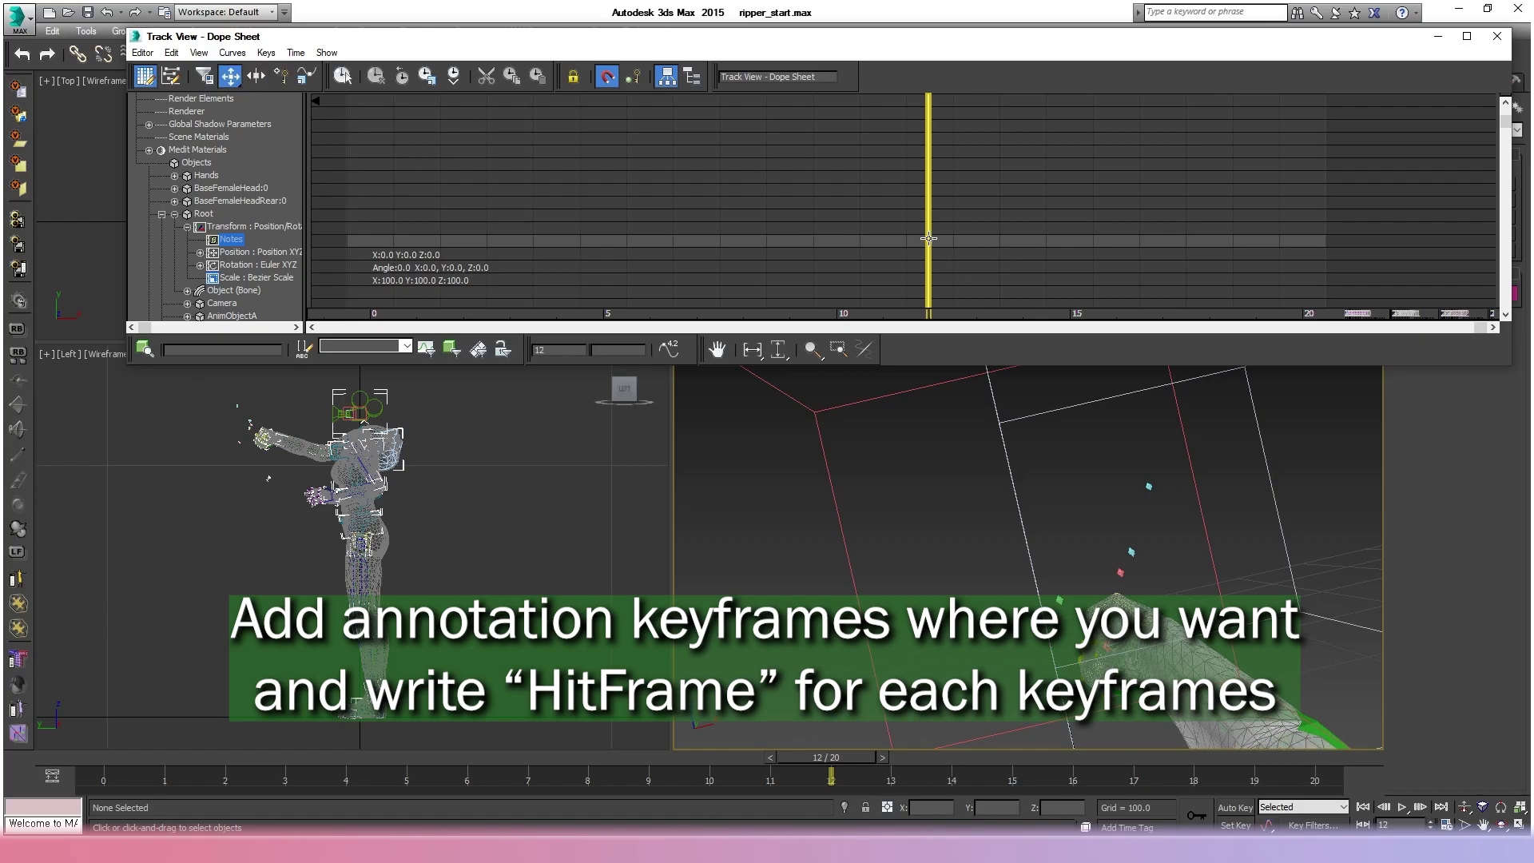
pyautogui.rightClick(928, 238)
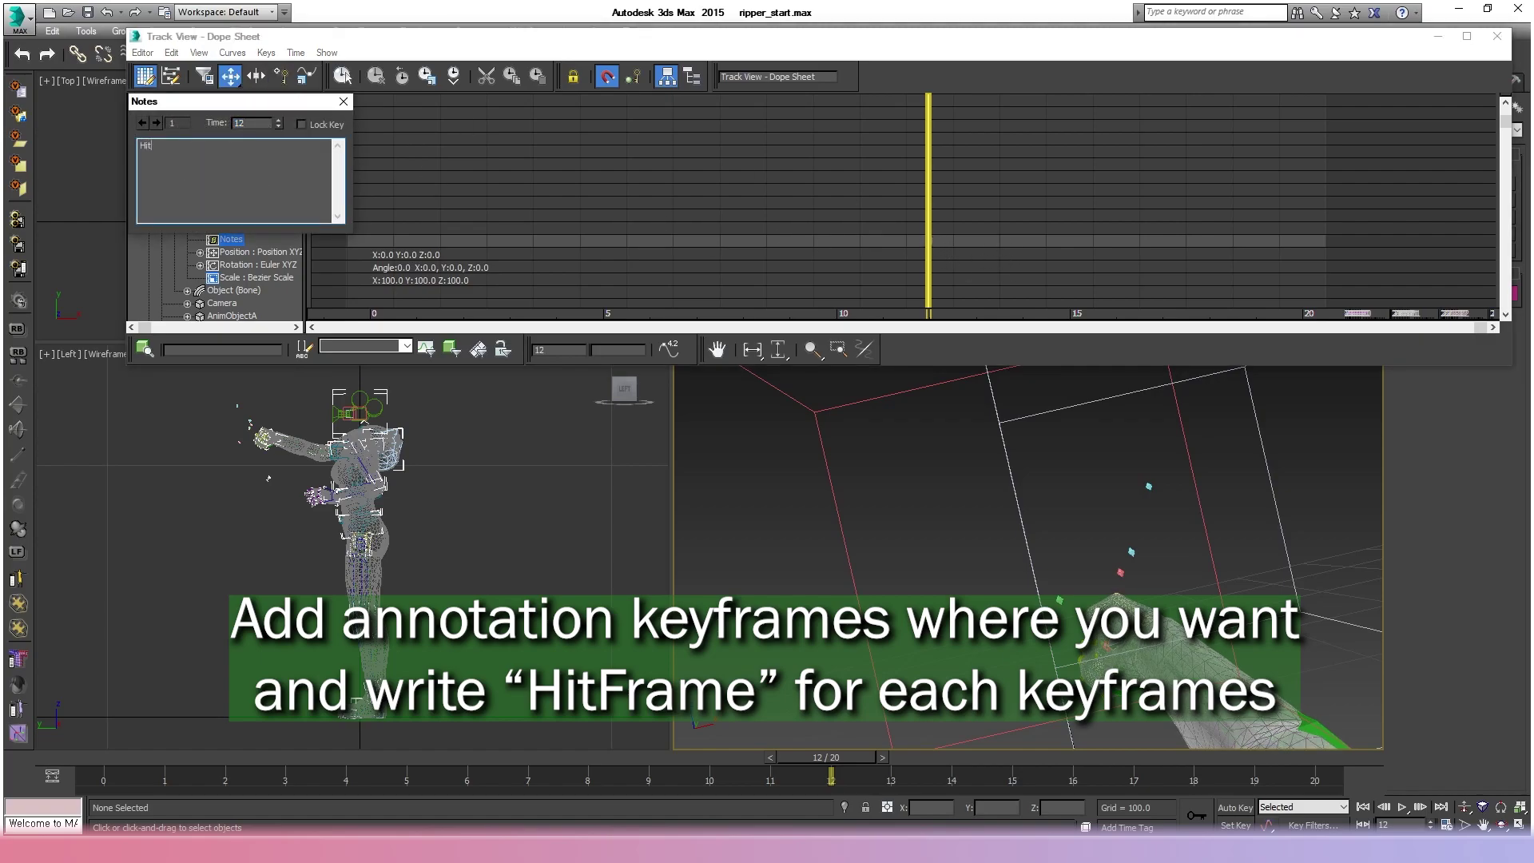
pyautogui.click(343, 101)
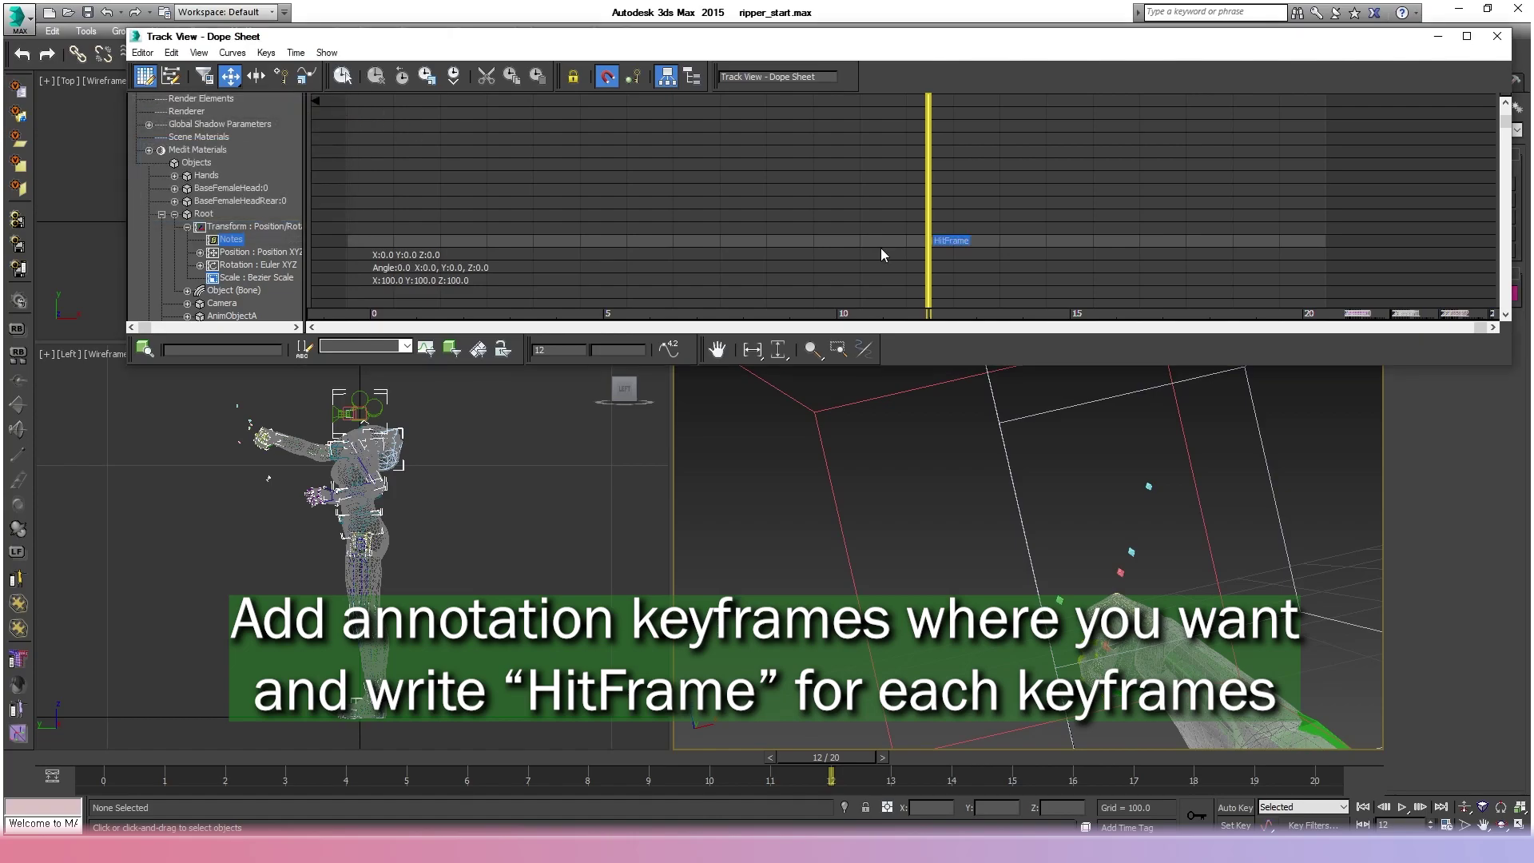
# Duplicate the HitFrame key and arrange the four keys at frames 13, 15, 17 and 19, then scrub through to frame 20.
pyautogui.moveTo(930, 273)
pyautogui.mouseDown()
pyautogui.moveTo(883, 273)
pyautogui.moveTo(1014, 242)
pyautogui.moveTo(1220, 239)
pyautogui.moveTo(917, 256)
pyautogui.moveTo(957, 239)
pyautogui.mouseUp()
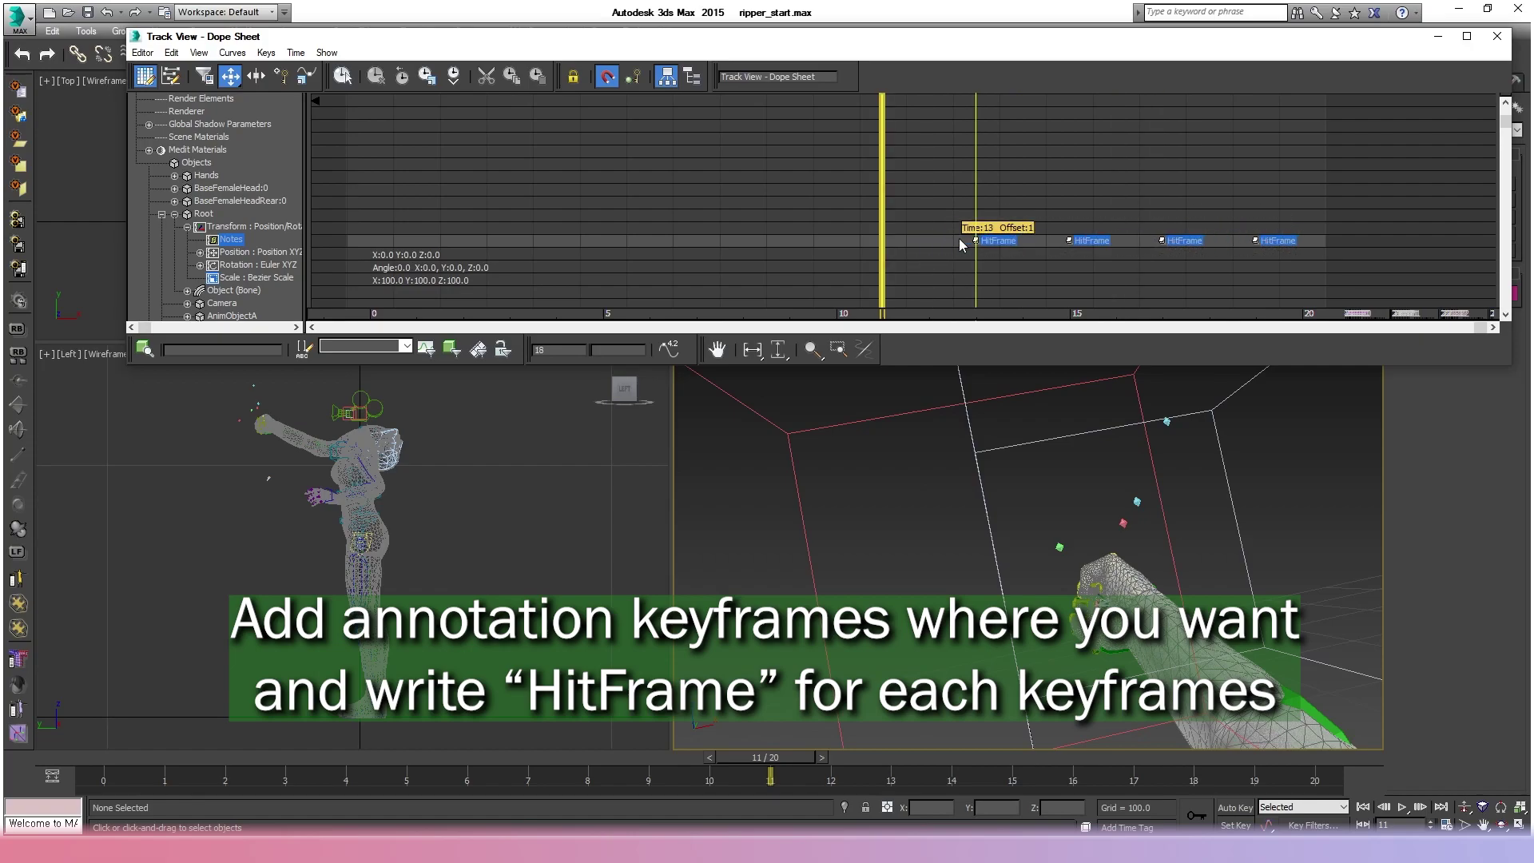
pyautogui.click(1250, 200)
pyautogui.moveTo(789, 765); pyautogui.dragTo(1314, 779)
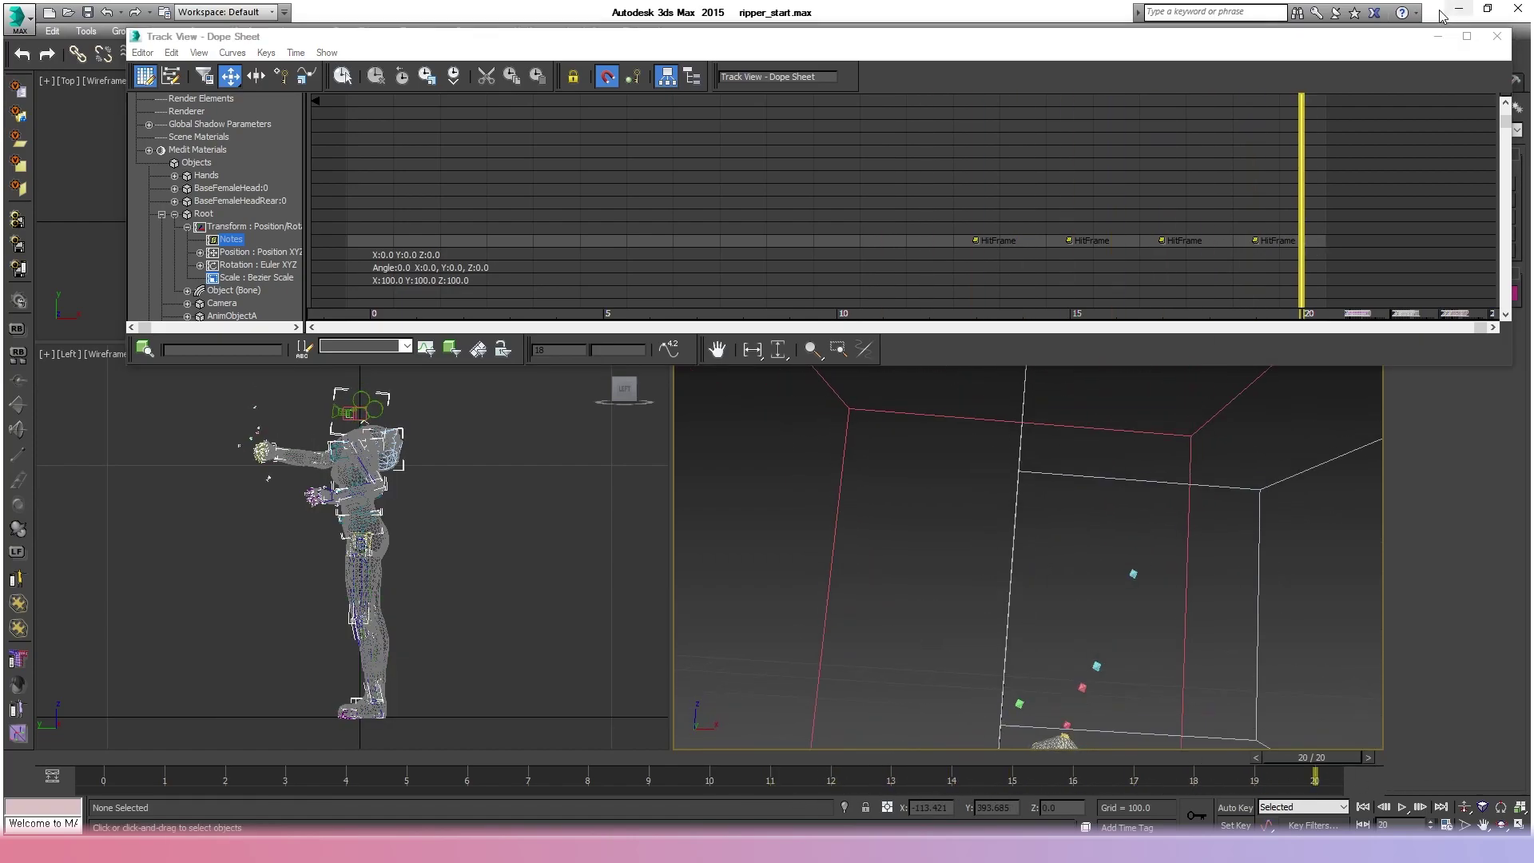
# Close the Dope Sheet and open the ripper_loop.max scene.
pyautogui.click(1497, 36)
pyautogui.click(18, 16)
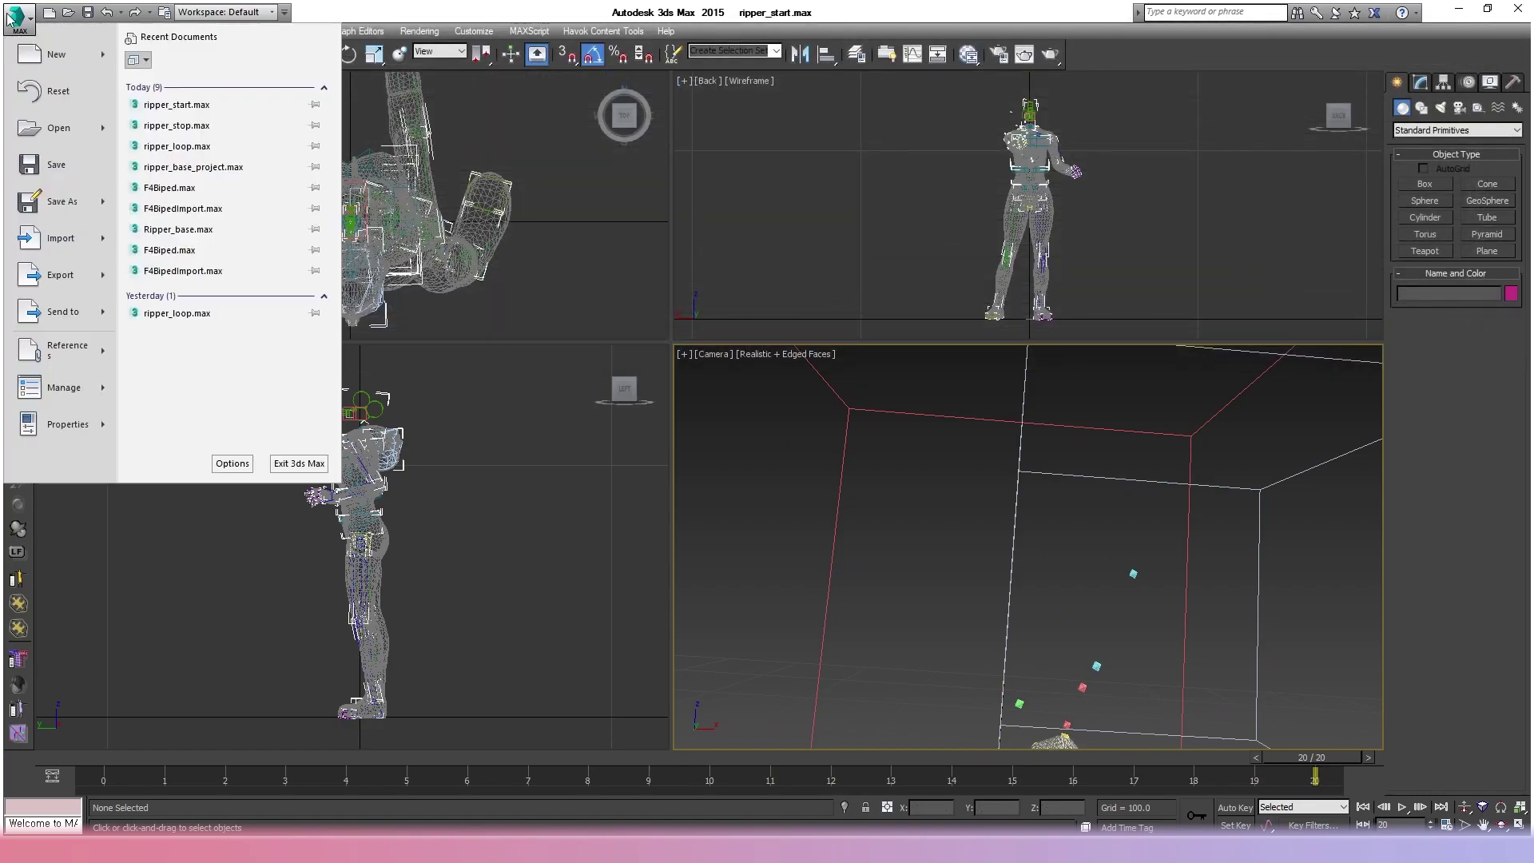
pyautogui.click(229, 154)
pyautogui.click(692, 457)
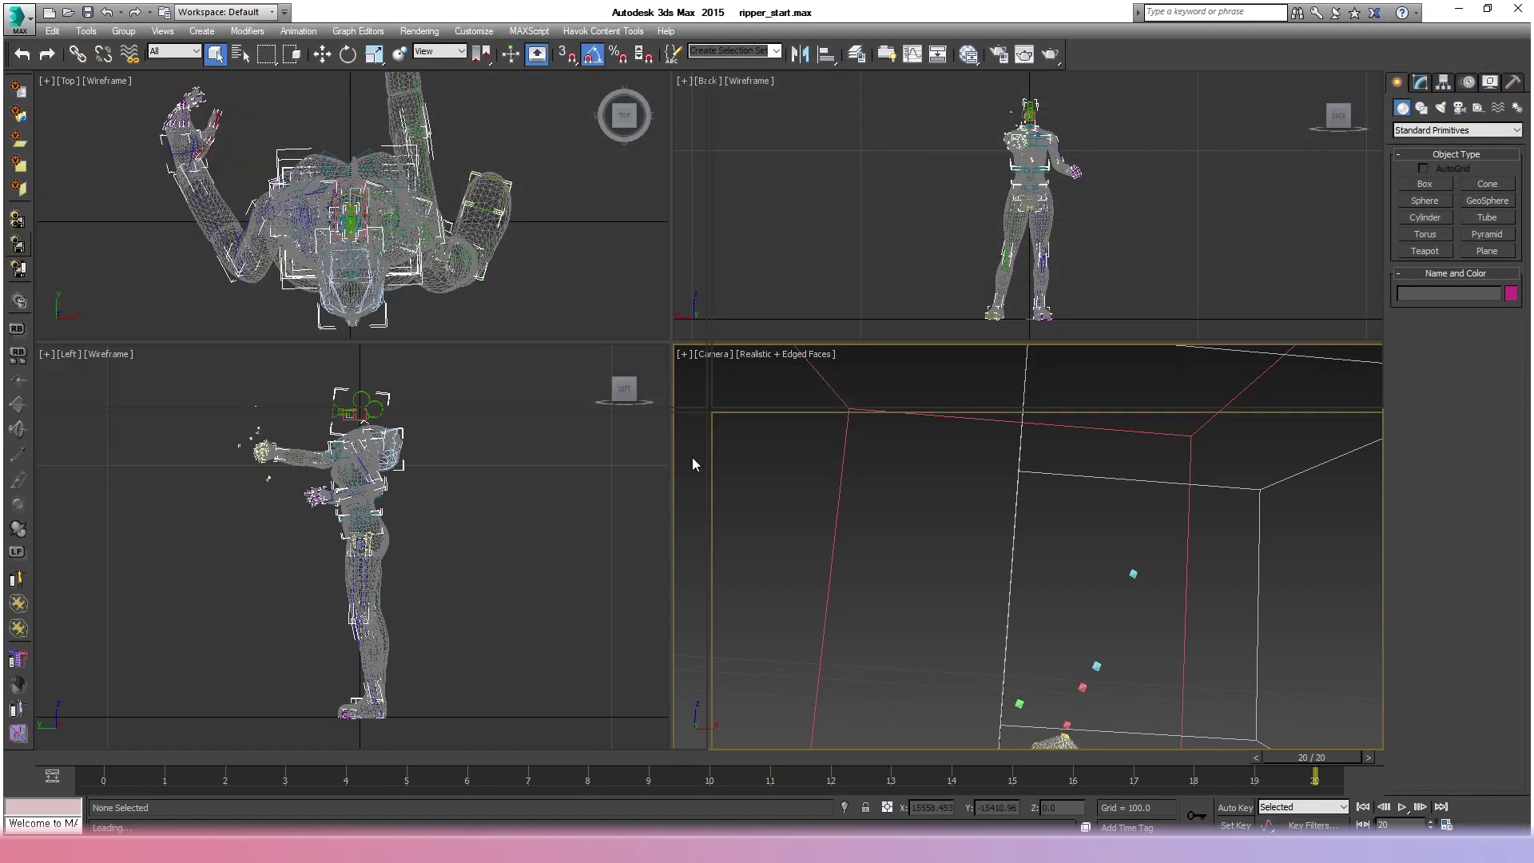
# Open the Dope Sheet for ripper_loop and add a note track to Root's Transform.
pyautogui.click(357, 32)
pyautogui.click(383, 64)
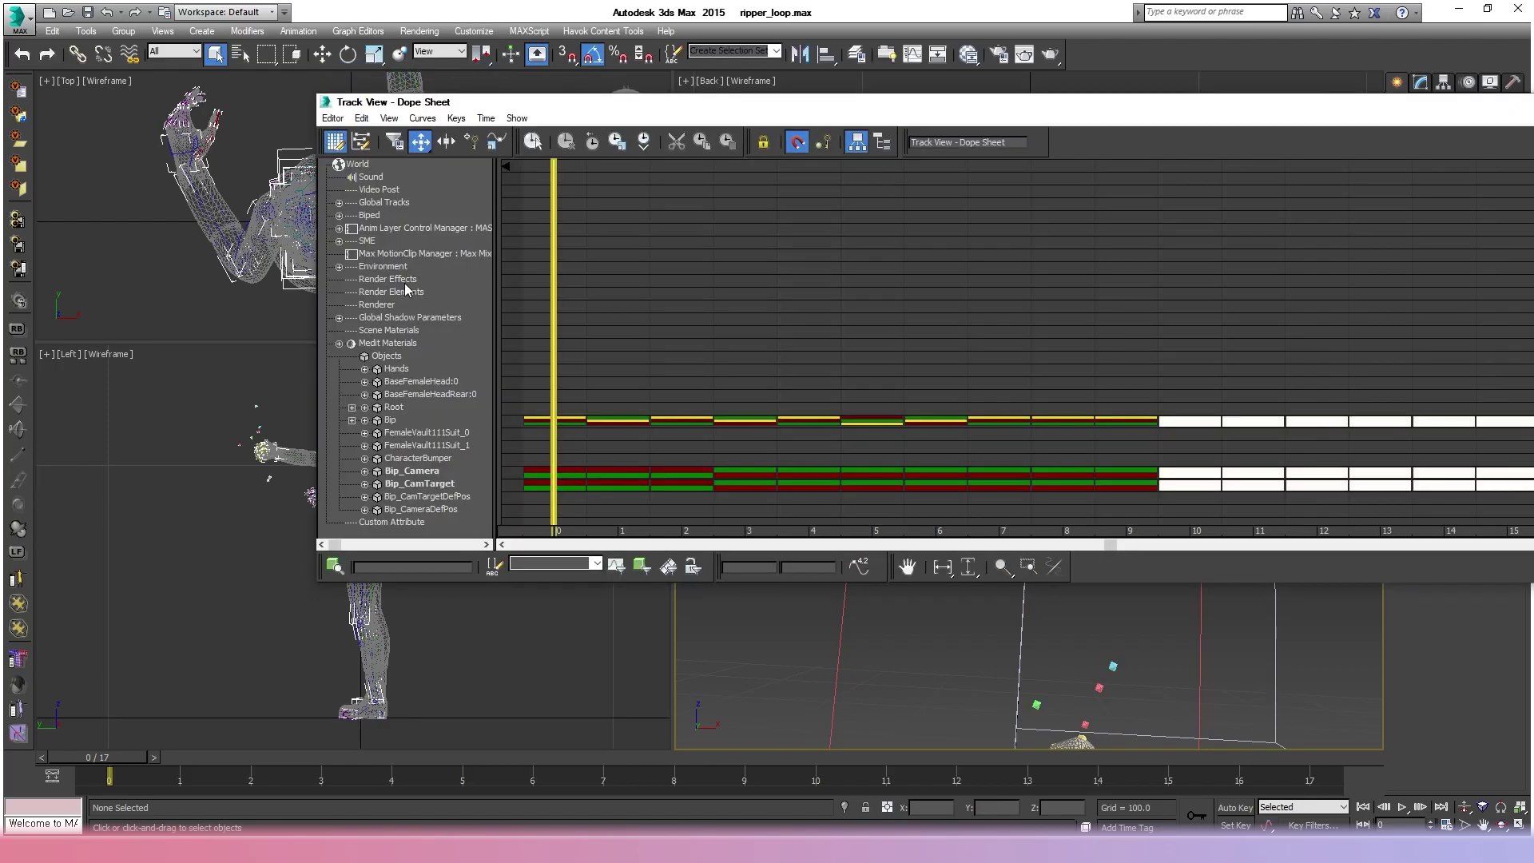
pyautogui.click(352, 407)
pyautogui.click(365, 407)
pyautogui.click(397, 421)
pyautogui.click(377, 420)
pyautogui.click(463, 421)
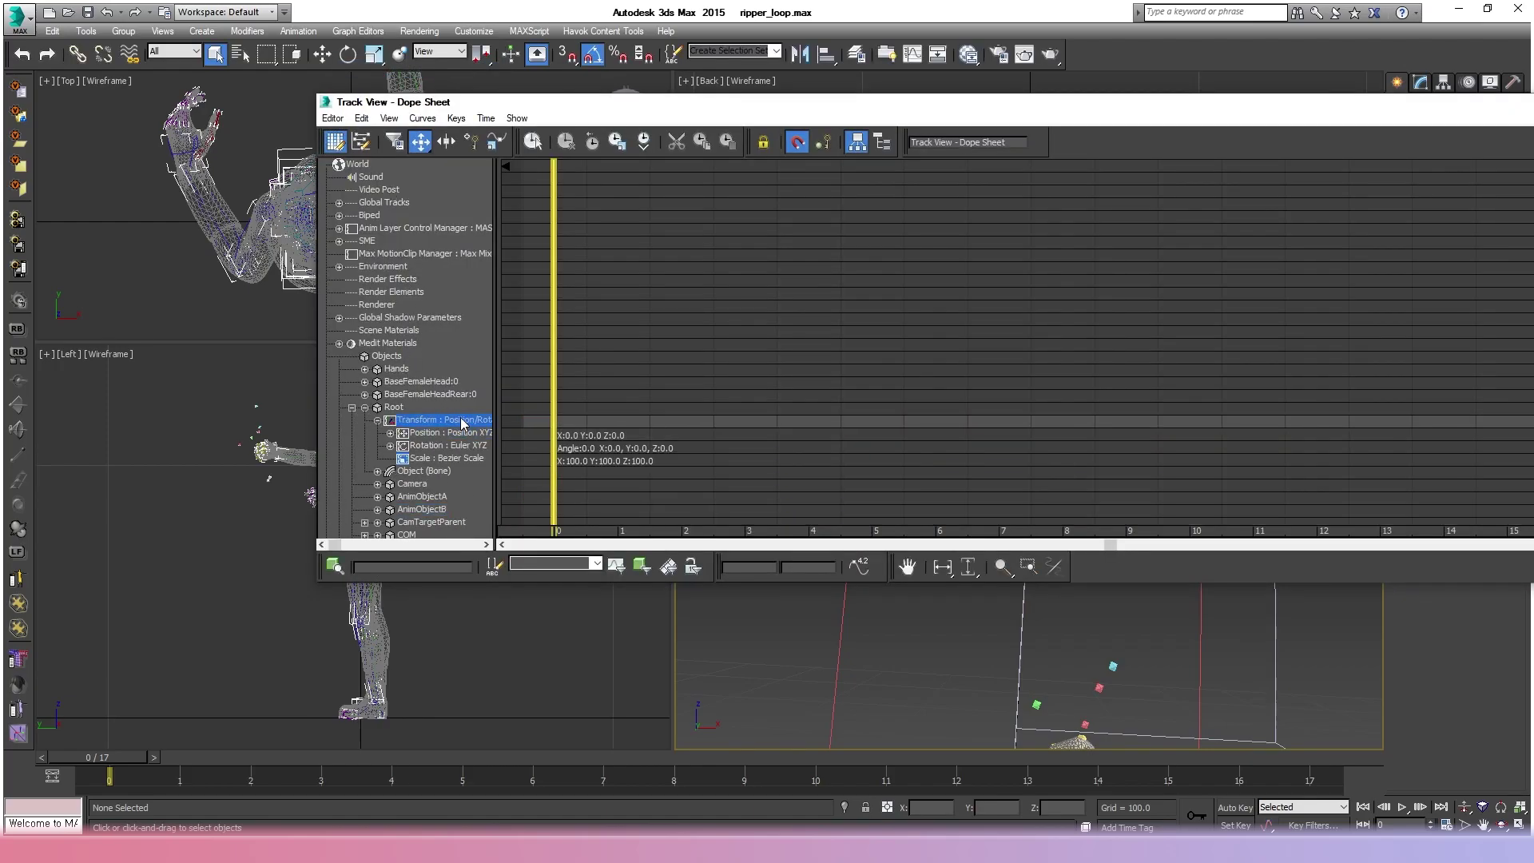
pyautogui.click(364, 122)
pyautogui.moveTo(461, 239)
pyautogui.click(556, 239)
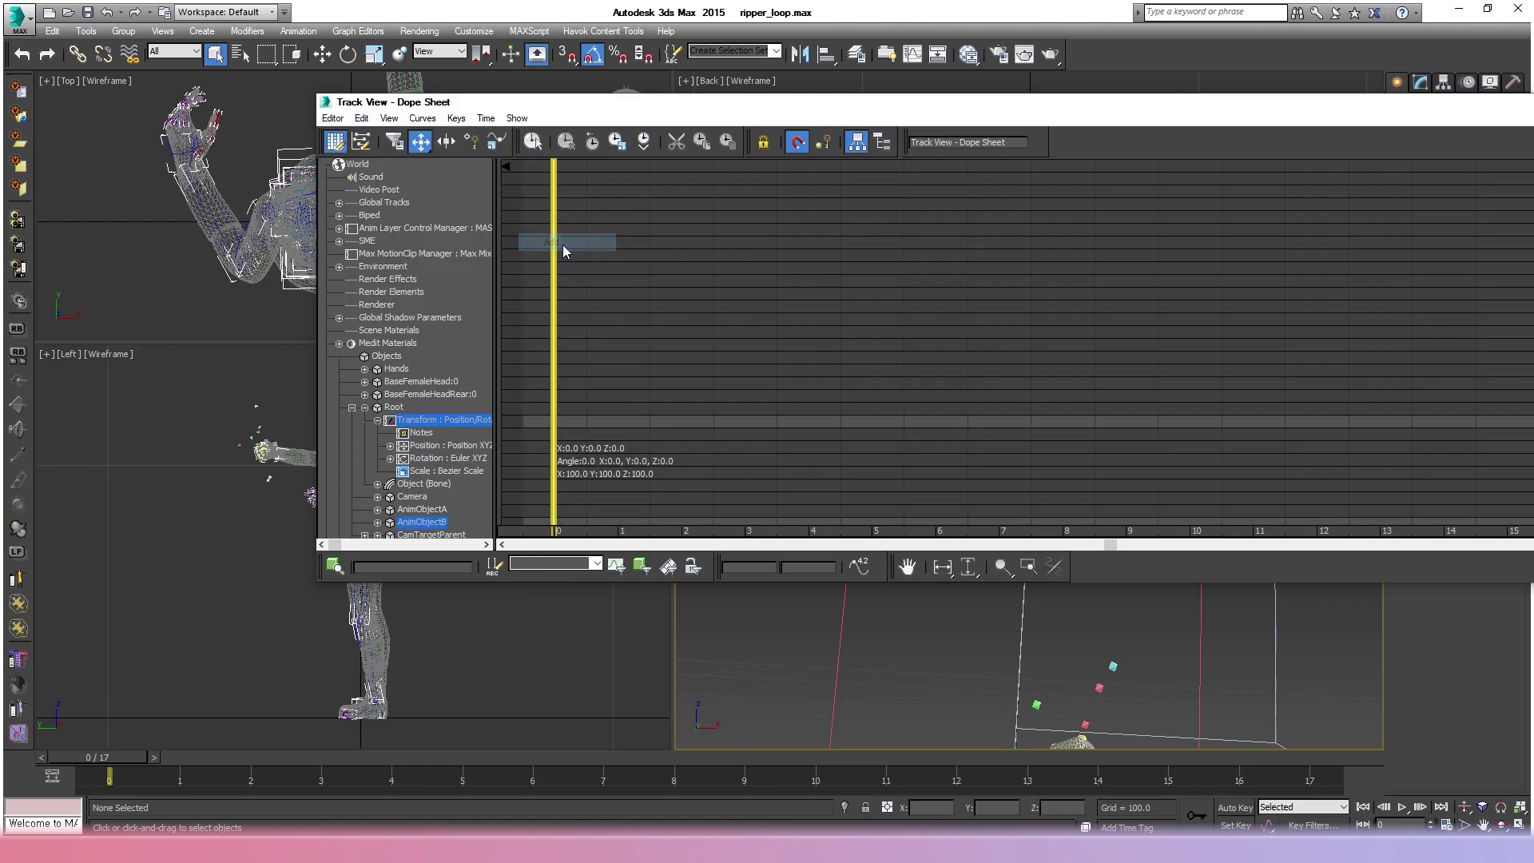
# Add a key at frame 0 on the loop's Notes track and enter HitFrame as its note text.
pyautogui.click(421, 433)
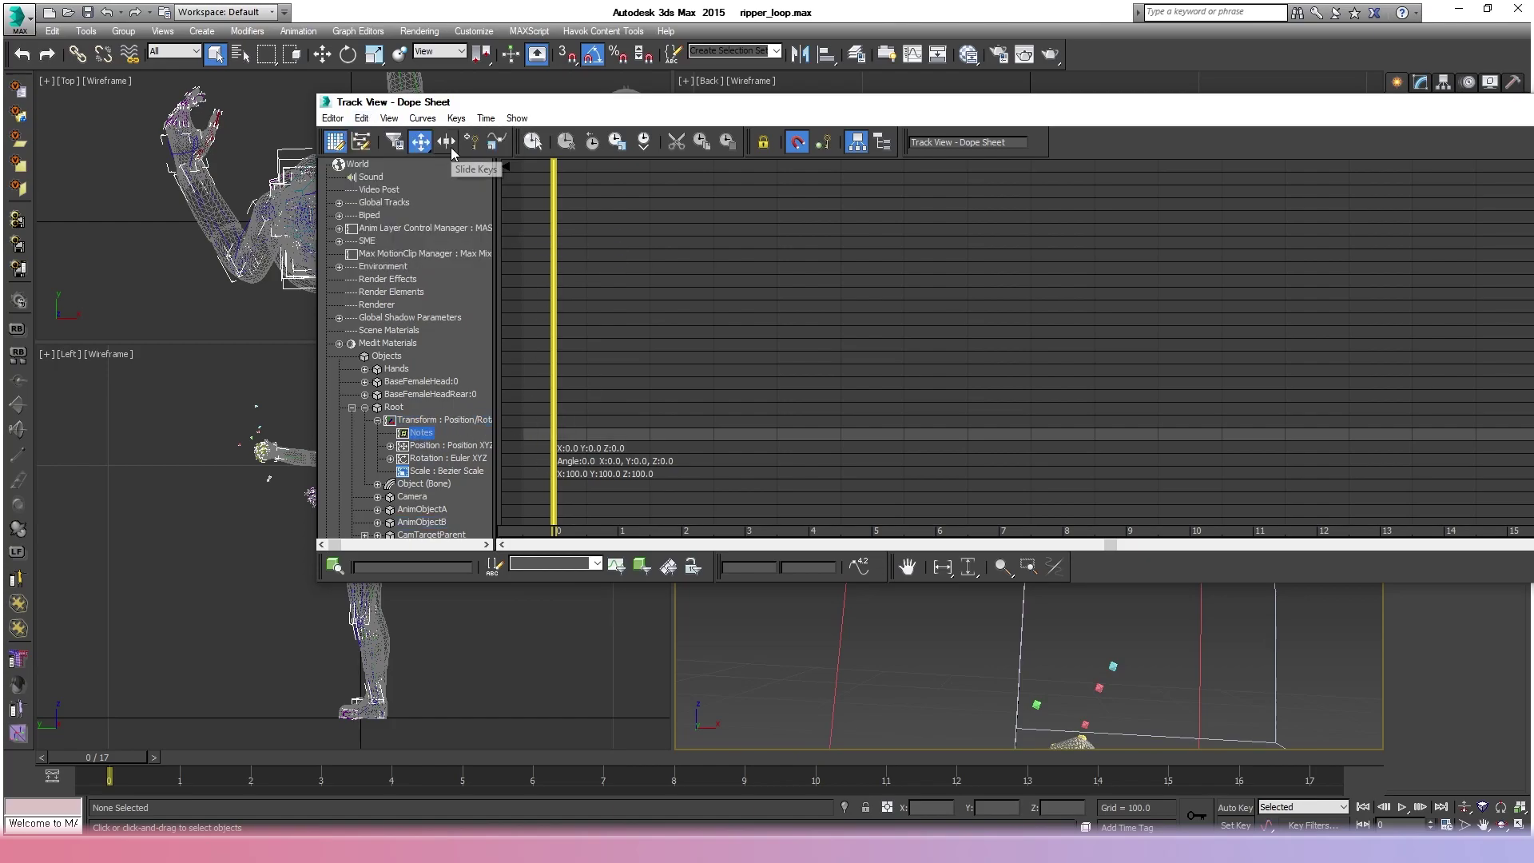
pyautogui.click(448, 143)
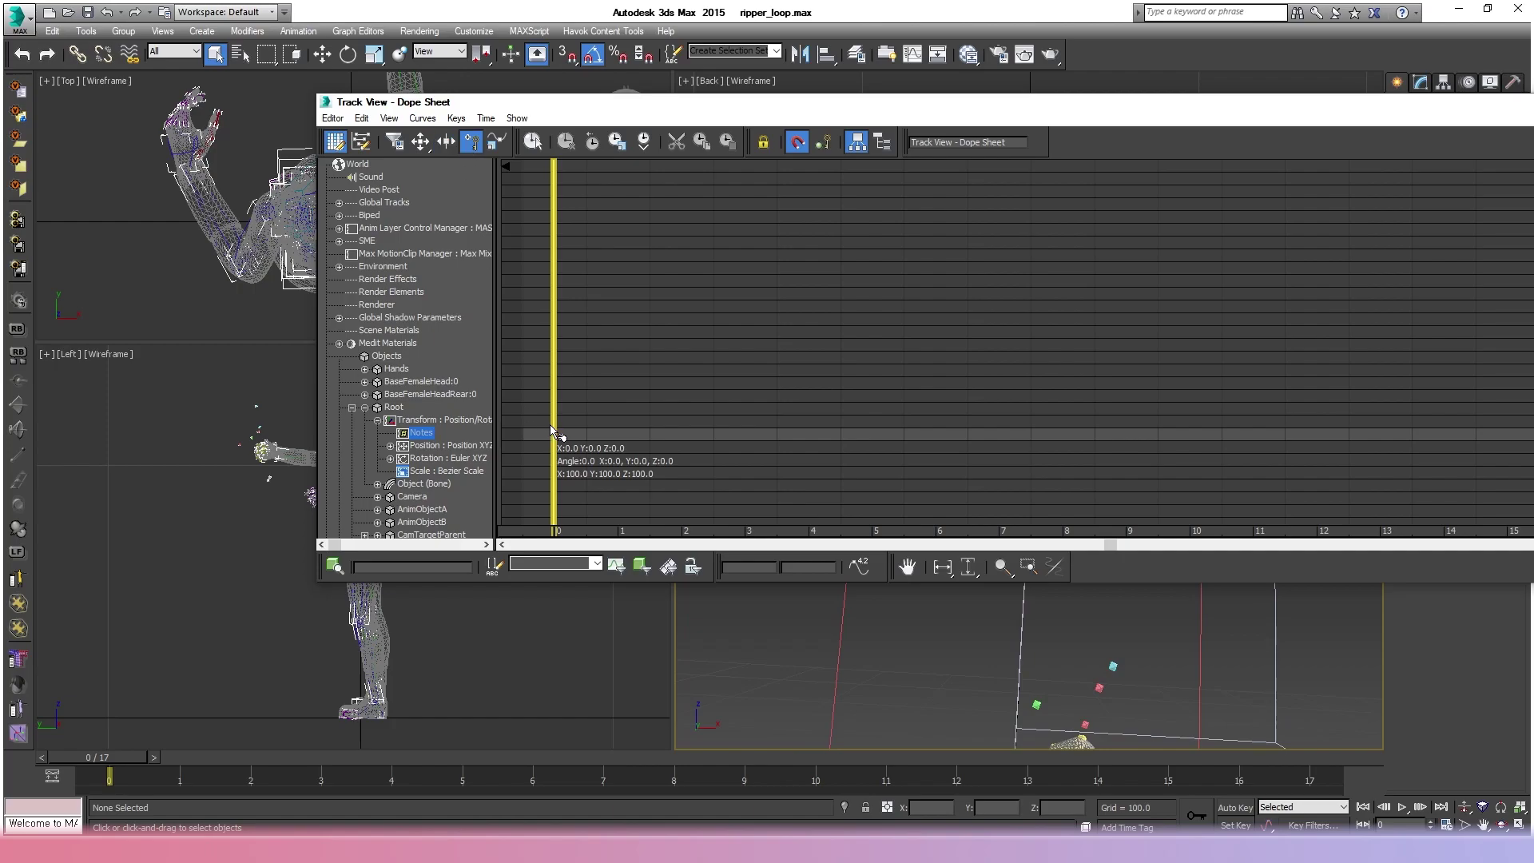
pyautogui.click(420, 144)
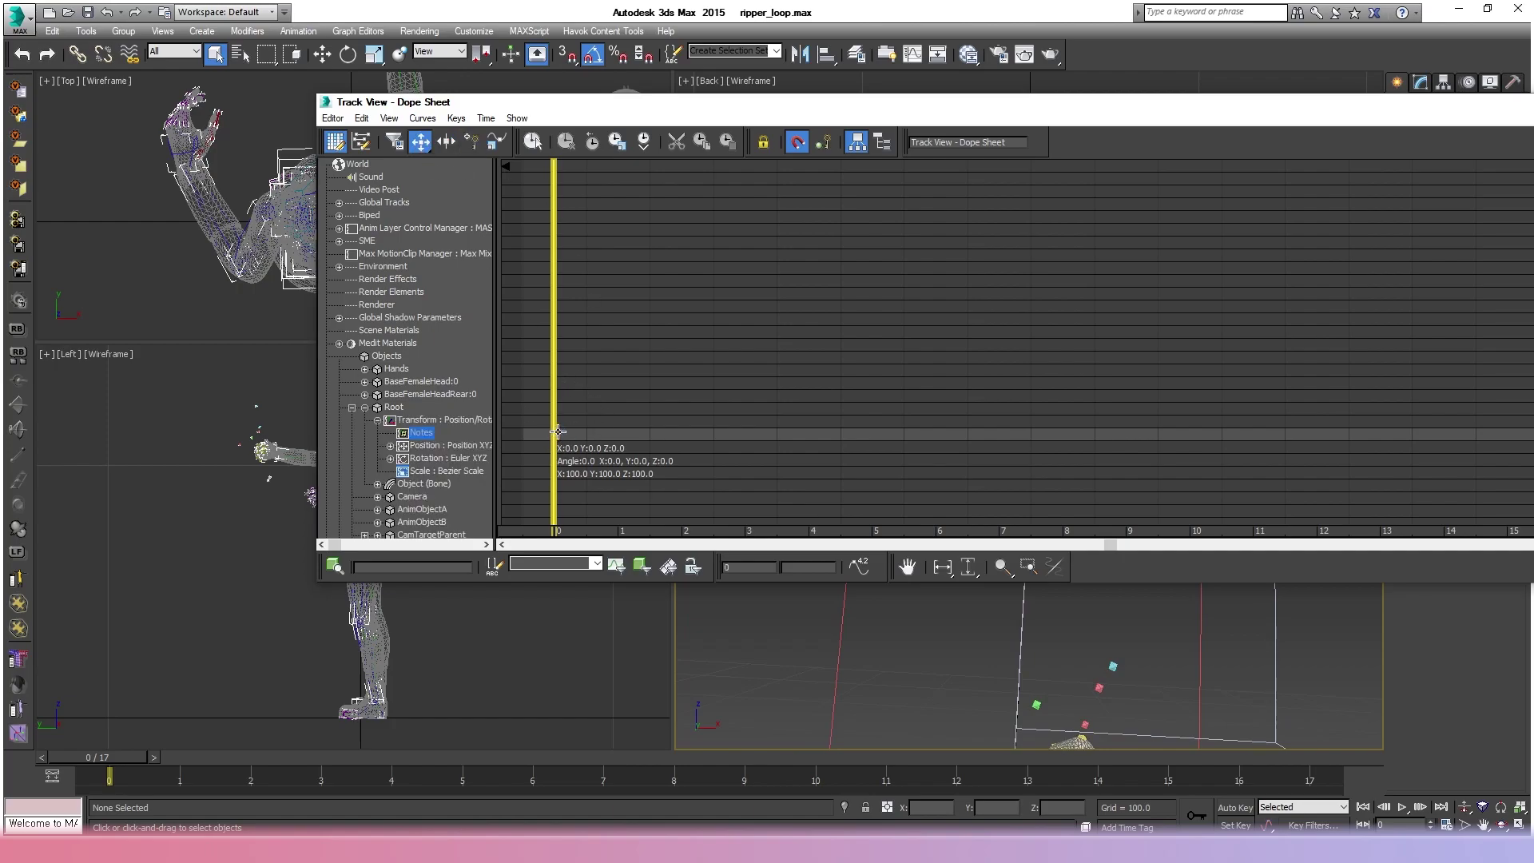
pyautogui.rightClick(558, 432)
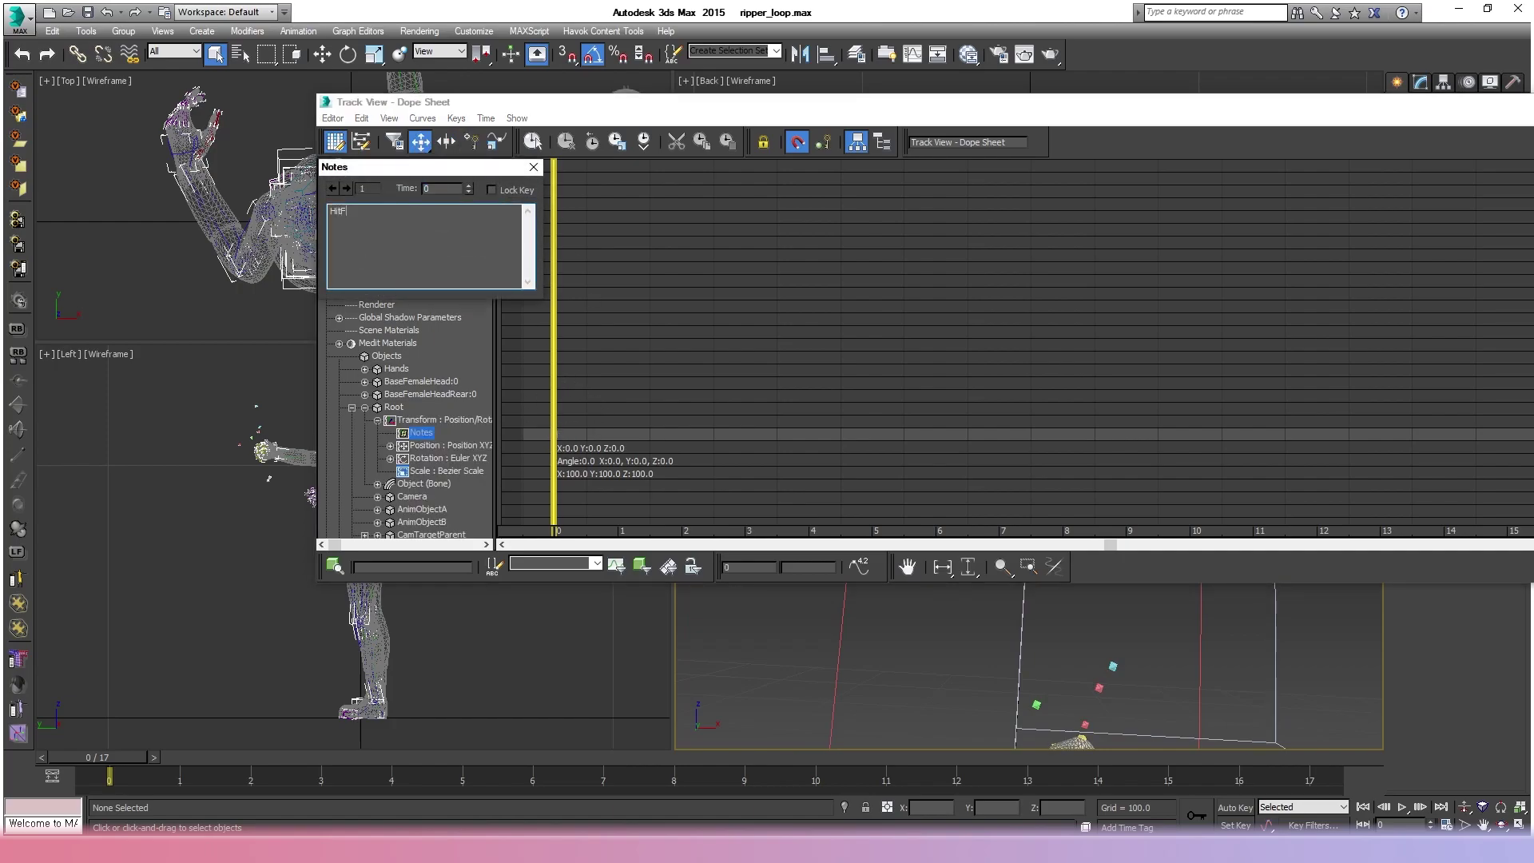
pyautogui.click(533, 167)
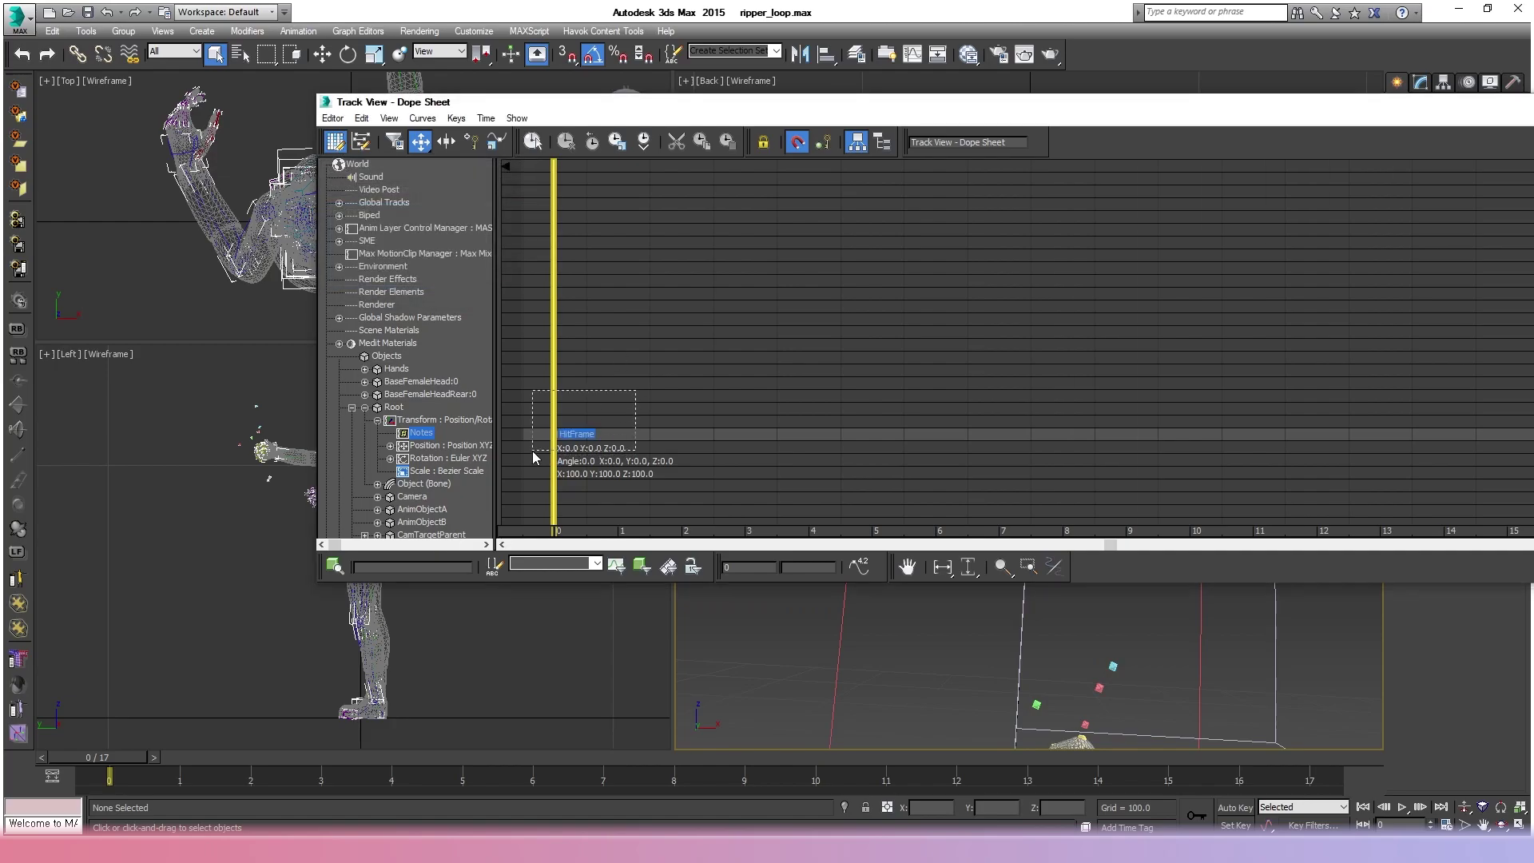
# Duplicate the HitFrame key every two frames from frame 0 to 16 along the loop's Notes track.
pyautogui.press('.')
pyautogui.keyDown('shift'); pyautogui.moveTo(555, 433); pyautogui.dragTo(809, 434); pyautogui.keyUp('shift')
pyautogui.keyDown('shift'); pyautogui.moveTo(559, 434); pyautogui.dragTo(927, 453); pyautogui.keyUp('shift')
pyautogui.moveTo(1080, 378); pyautogui.dragTo(855, 350, button='middle')
pyautogui.scroll(-4, 855, 350)
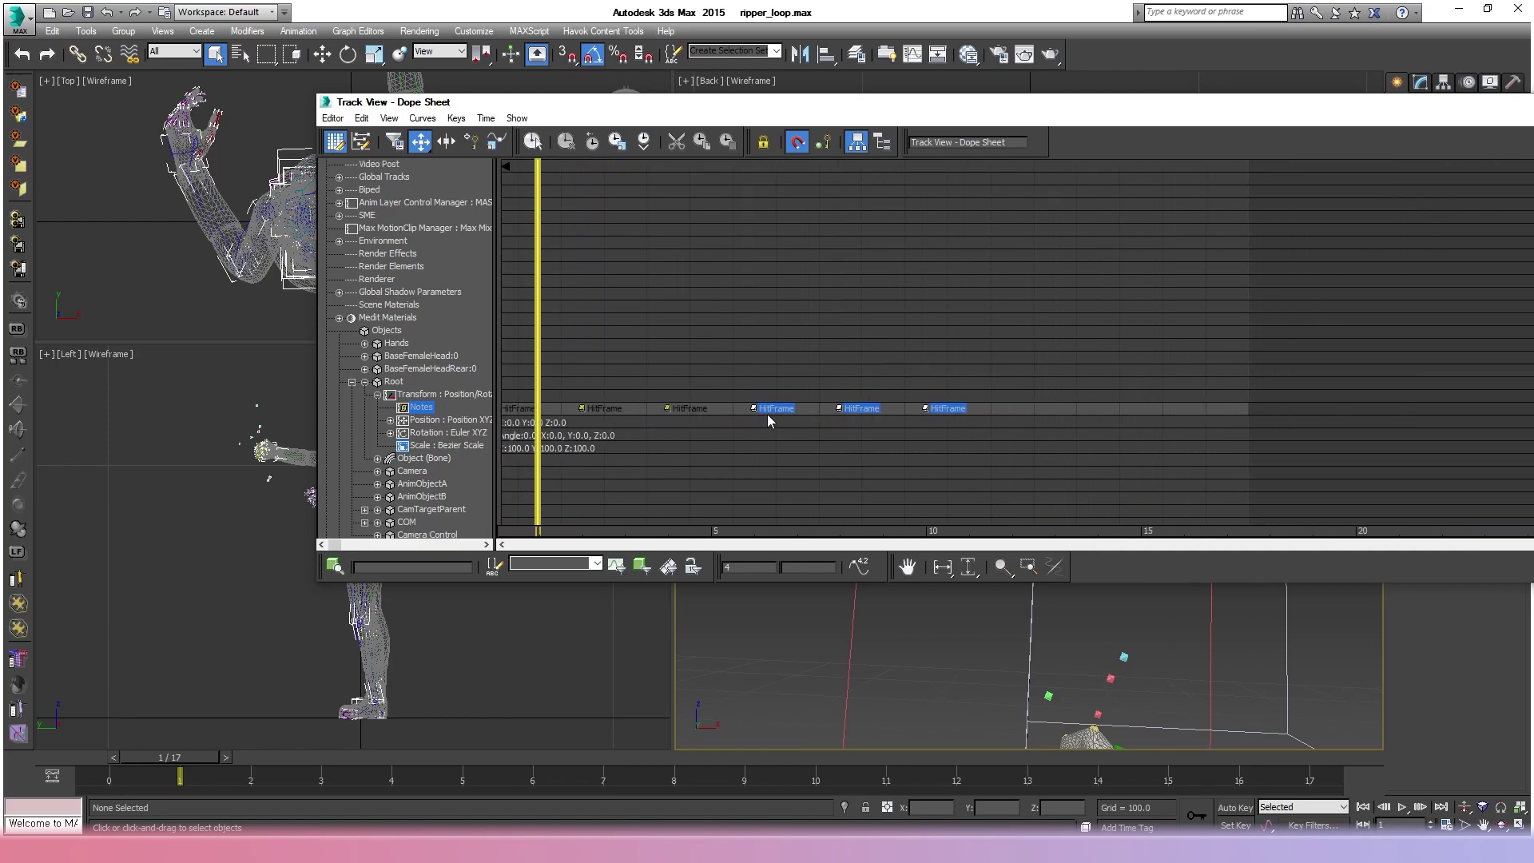
pyautogui.keyDown('shift'); pyautogui.moveTo(756, 409); pyautogui.dragTo(943, 423); pyautogui.keyUp('shift')
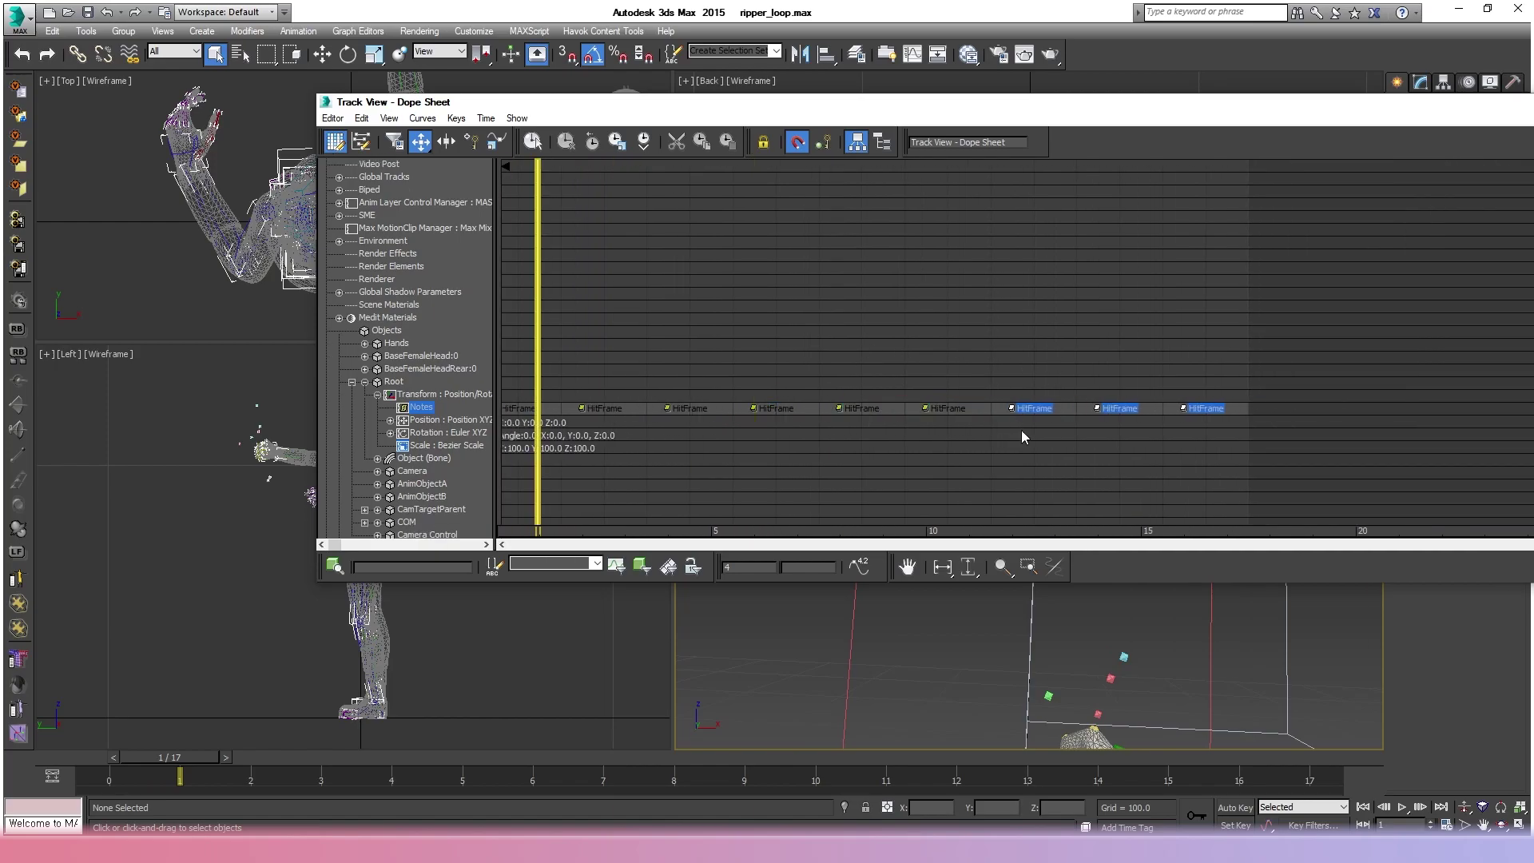
pyautogui.moveTo(927, 323); pyautogui.dragTo(1035, 312, button='middle')
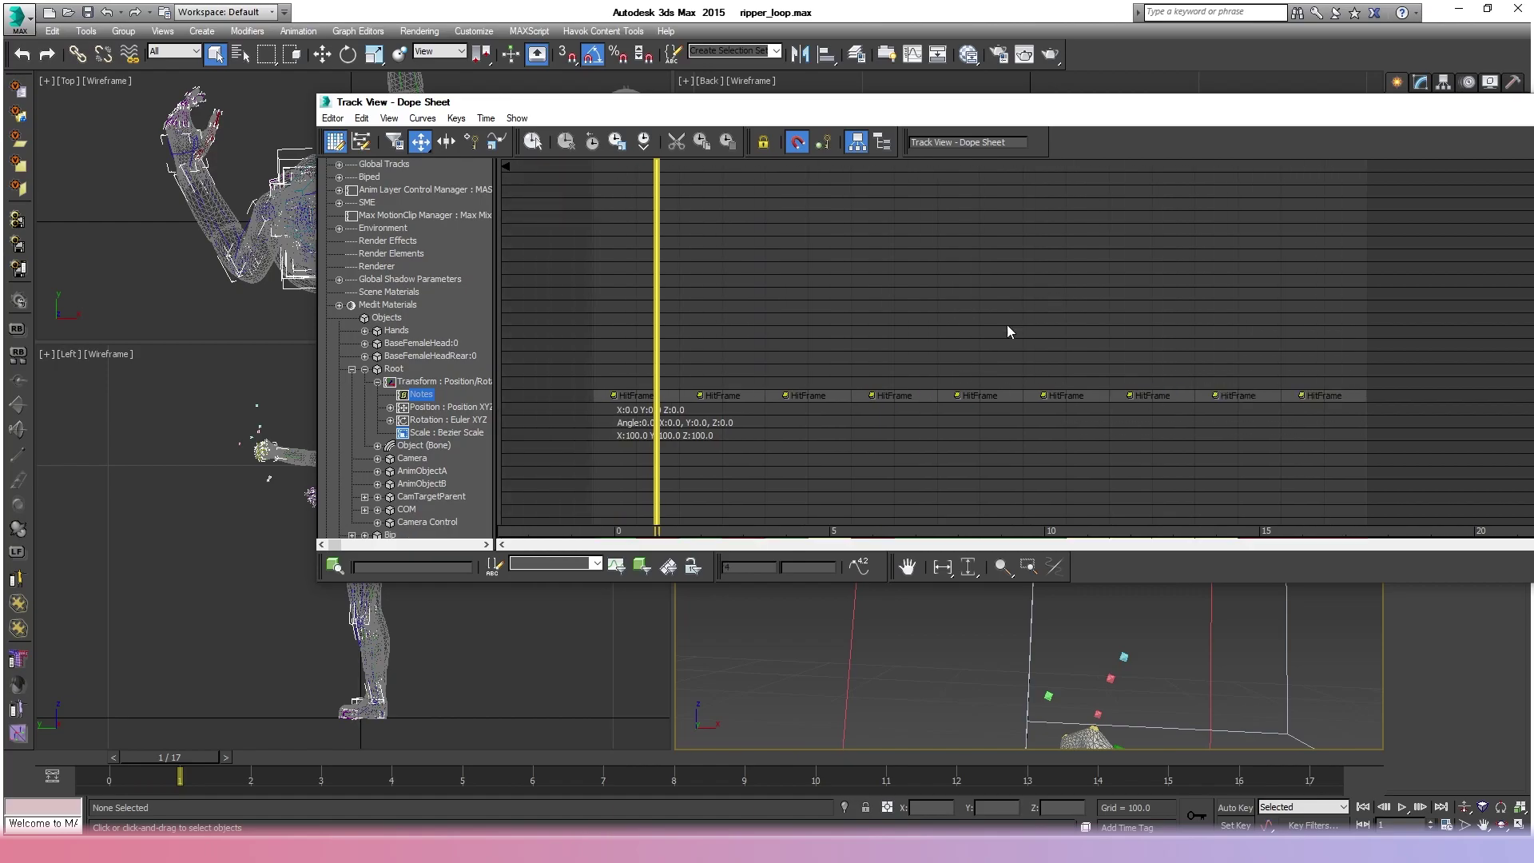
pyautogui.press('/')
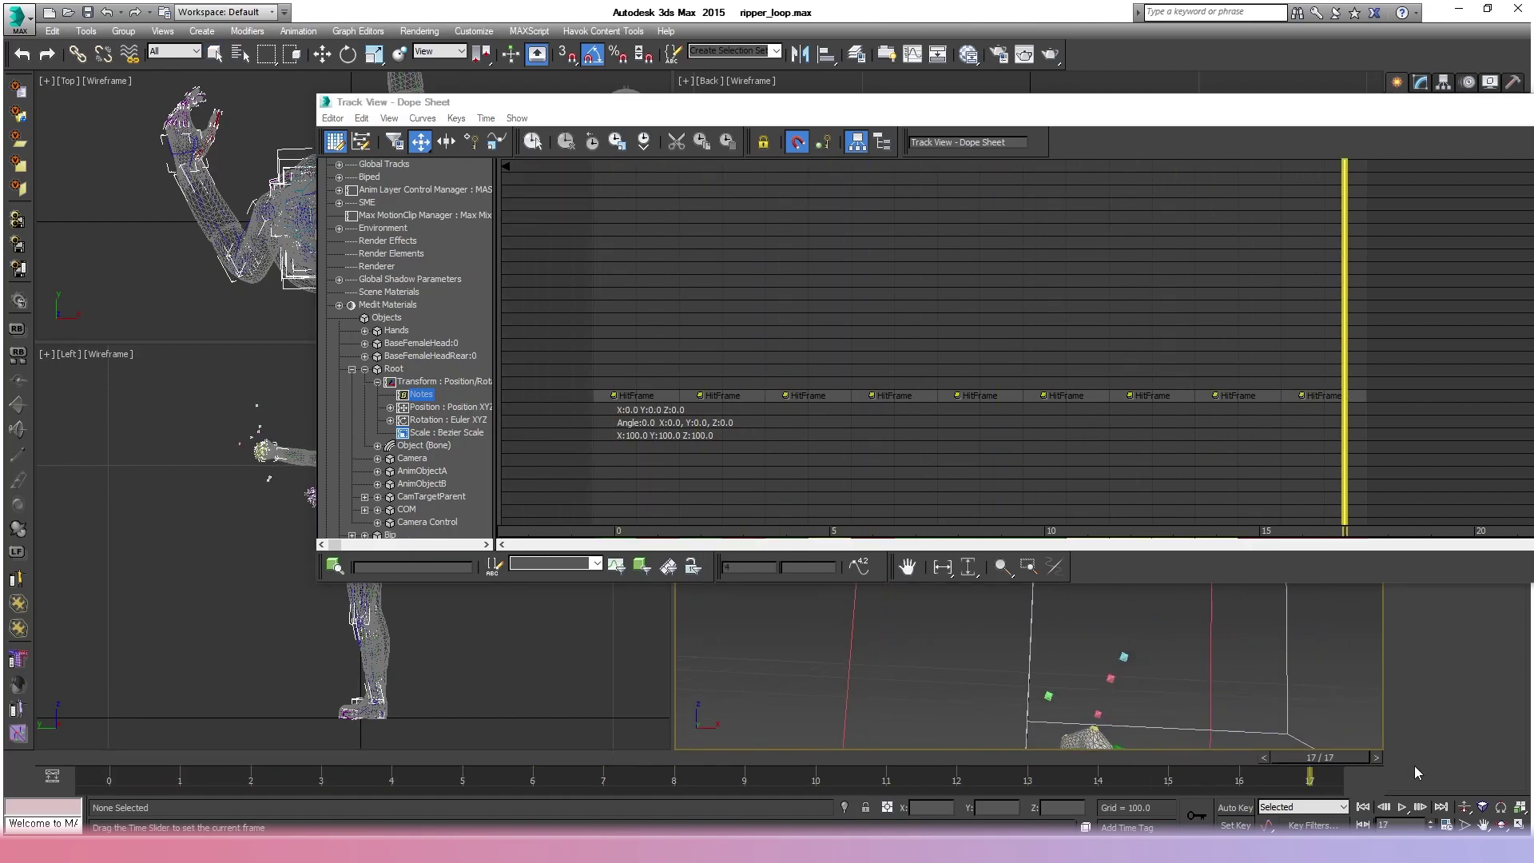